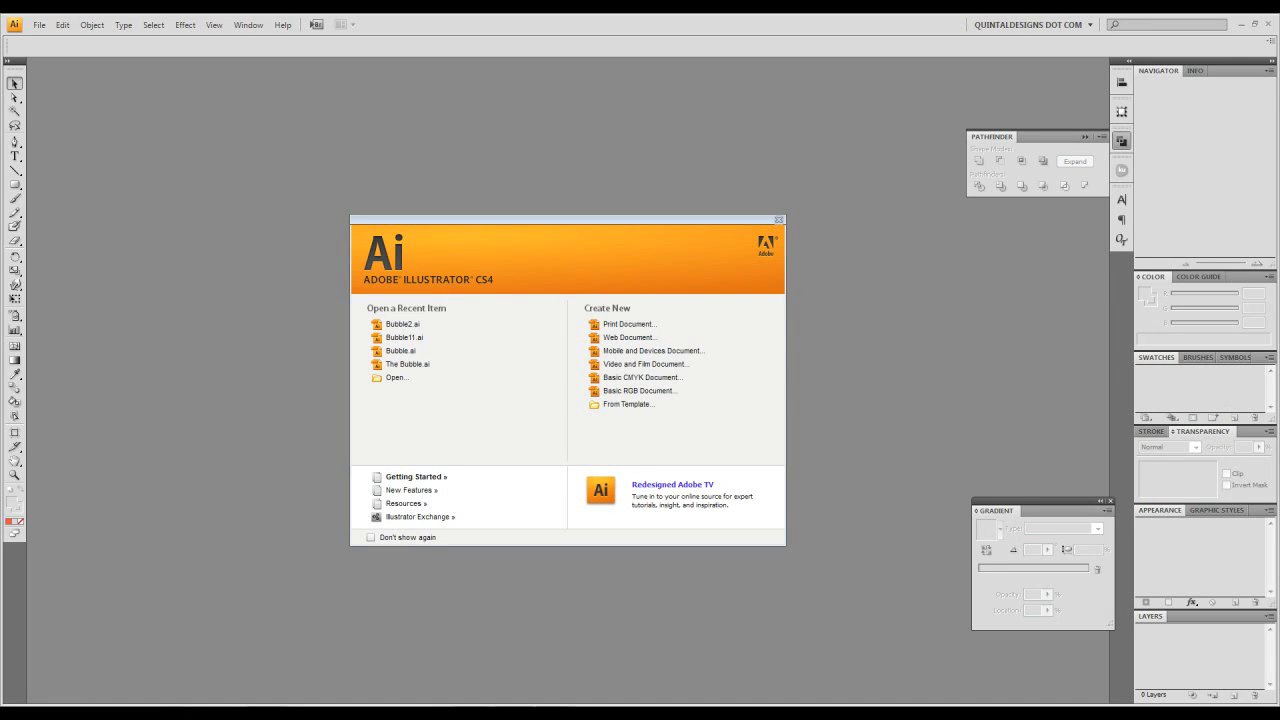
Step: Create a new web document named First Aid, sized 1000 by 1000 px
{"action": "left_click", "coordinate": [628, 338]}
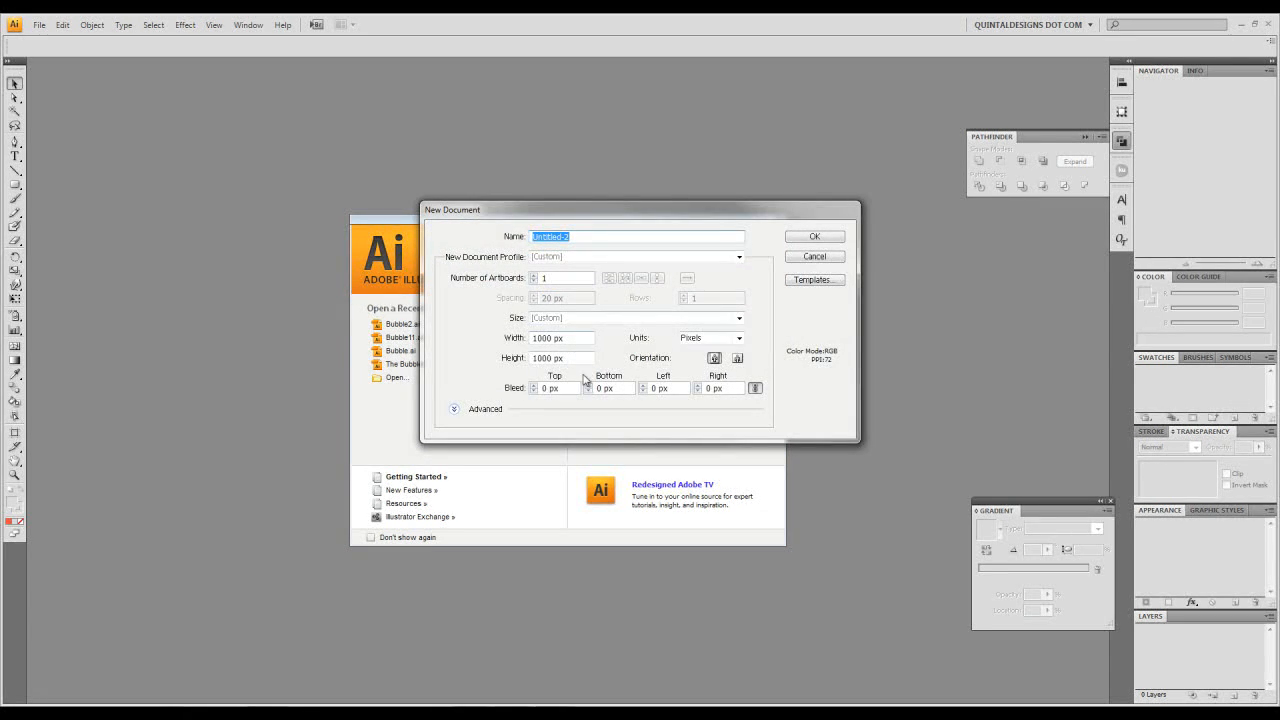
{"action": "type", "text": "First Aid"}
{"action": "key", "text": "Return"}
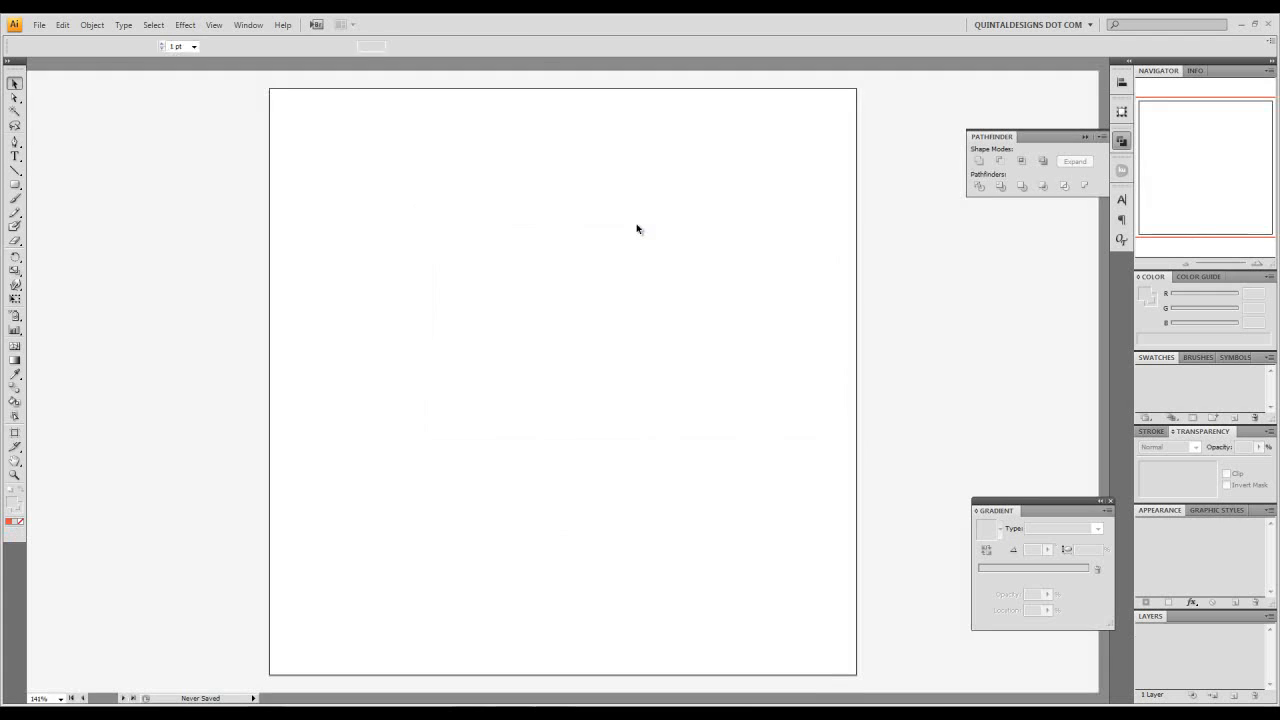
Step: Draw a rectangle about 357 by 214 px near the artboard's middle and fill it with the red swatch R=193 G=39 B=45
{"action": "left_click_drag", "start_coordinate": [15, 185], "coordinate": [52, 190]}
{"action": "mouse_move", "coordinate": [407, 281]}
{"action": "left_mouse_down"}
{"action": "mouse_move", "coordinate": [470, 333]}
{"action": "mouse_move", "coordinate": [626, 423]}
{"action": "mouse_move", "coordinate": [628, 412]}
{"action": "mouse_move", "coordinate": [621, 425]}
{"action": "mouse_move", "coordinate": [617, 405]}
{"action": "left_mouse_up"}
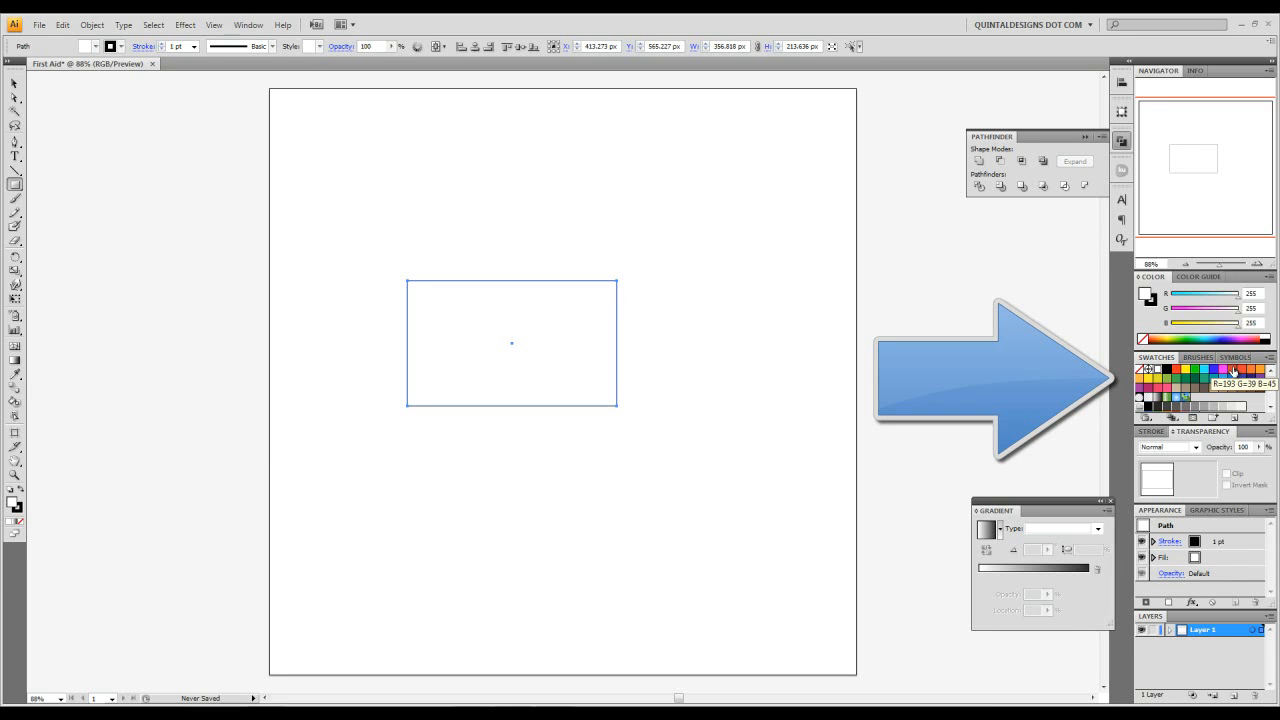
{"action": "left_click", "coordinate": [1233, 370]}
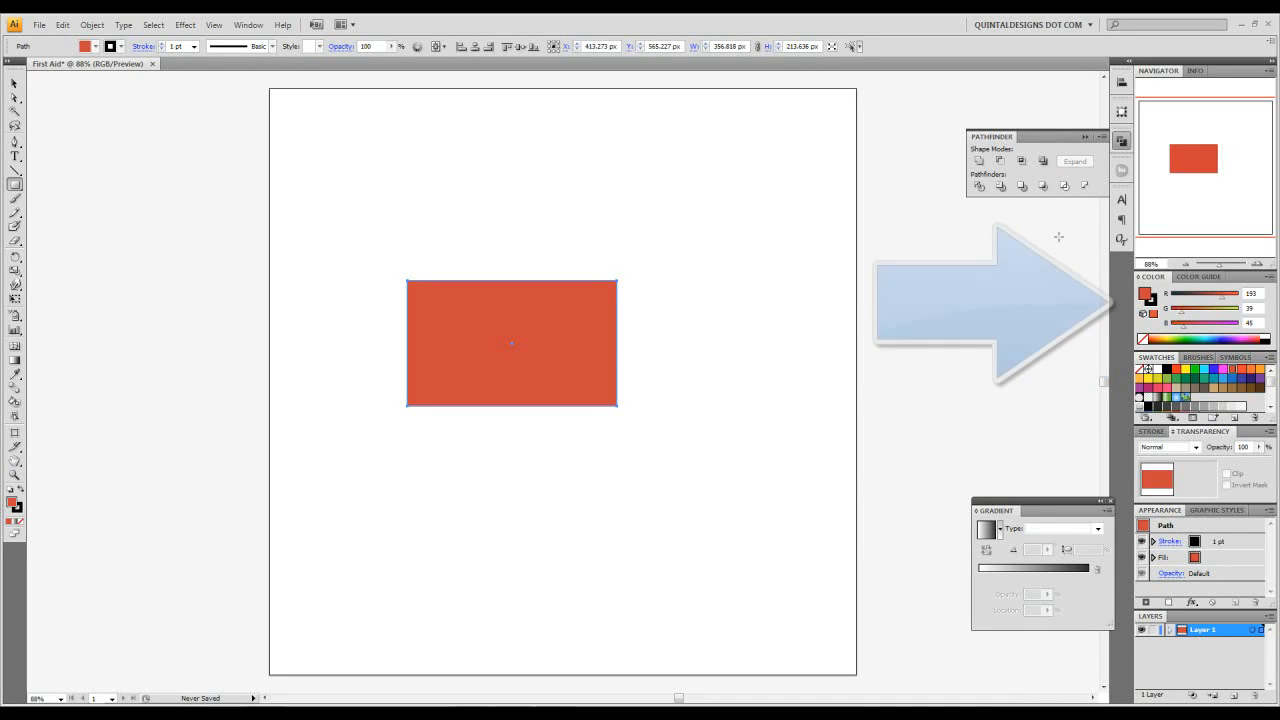
Step: Remove the red rectangle's stroke, make the fill active again and deselect the shape
{"action": "left_click", "coordinate": [1151, 301]}
{"action": "left_click", "coordinate": [1142, 339]}
{"action": "left_click", "coordinate": [1144, 293]}
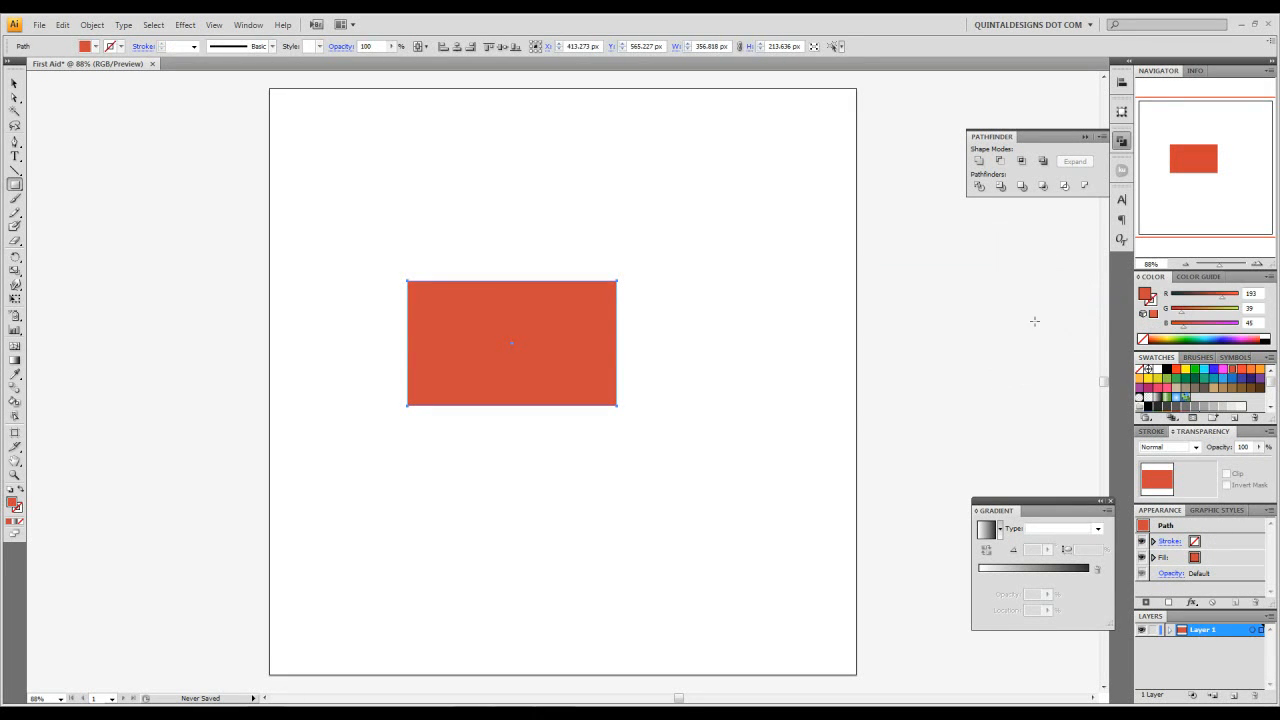
{"action": "key", "text": "v"}
{"action": "left_click", "coordinate": [800, 339]}
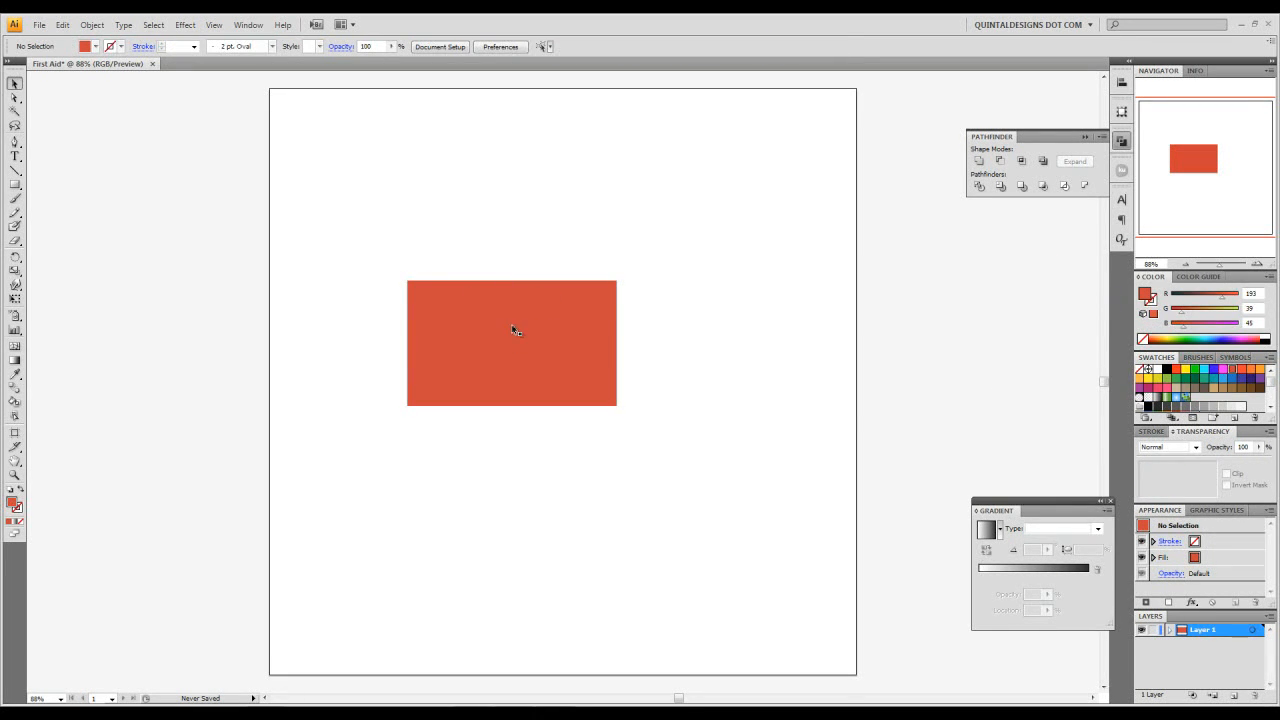
Step: Duplicate the red rectangle and park the copy outside the artboard on its left side
{"action": "left_click", "coordinate": [510, 325]}
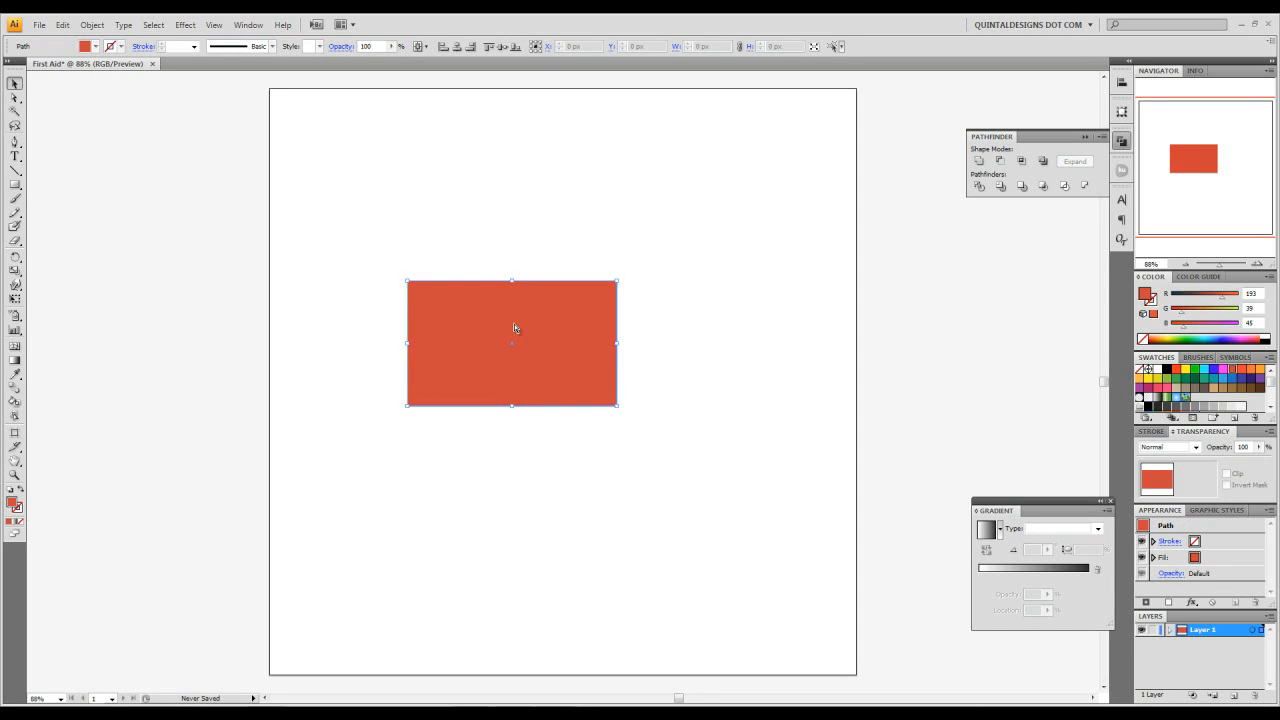
{"action": "key", "text": "ctrl+v"}
{"action": "left_click_drag", "start_coordinate": [635, 368], "coordinate": [34, 206]}
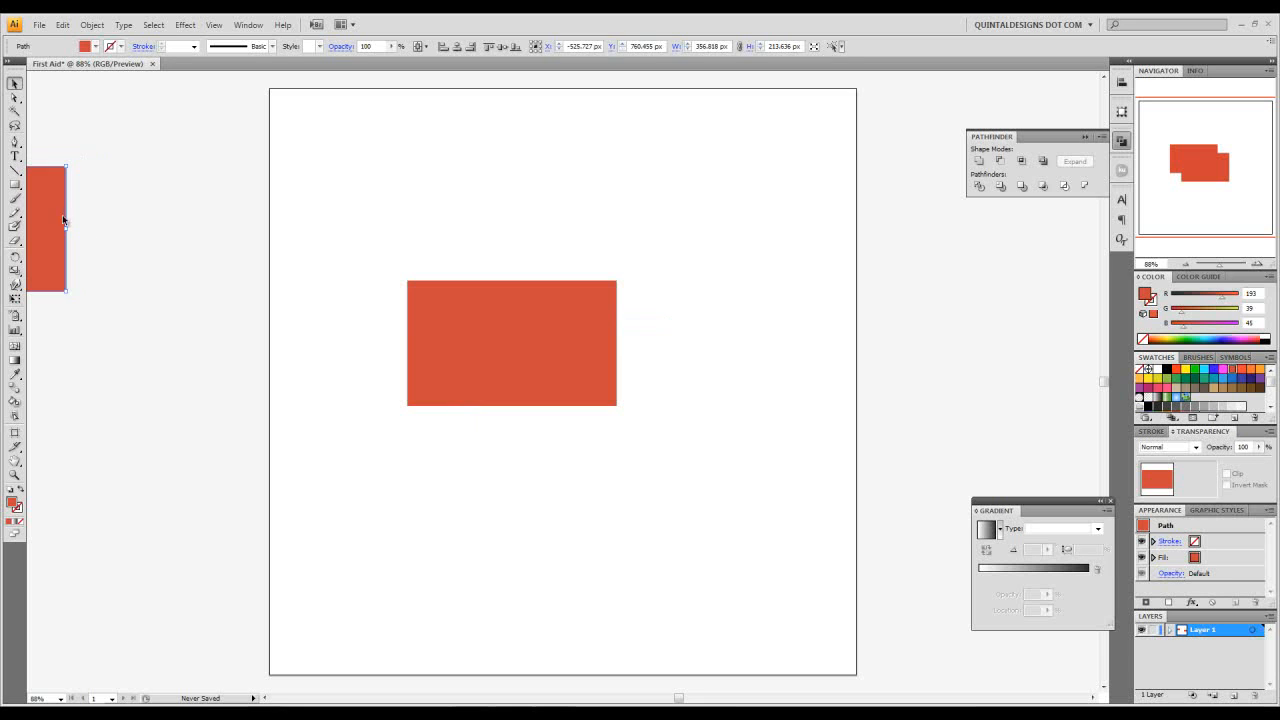
{"action": "left_click", "coordinate": [166, 270]}
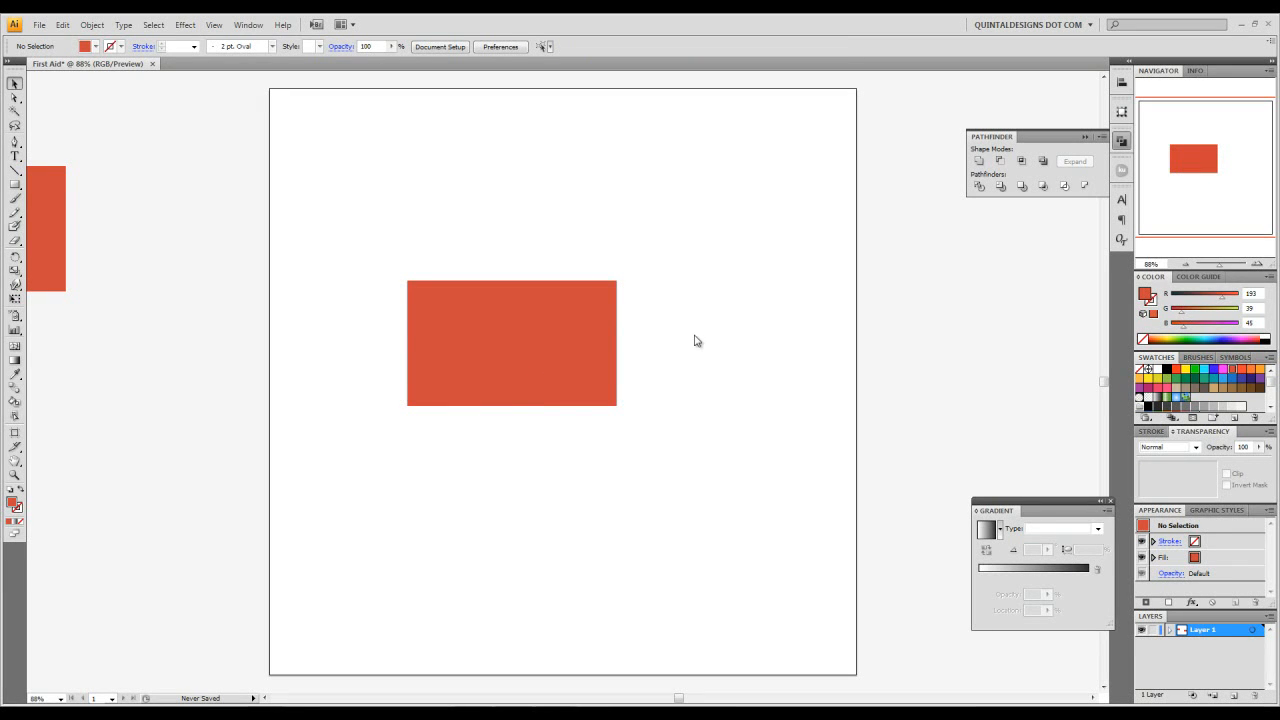
Step: Apply a Round Corners effect with a 30 pt radius to the rectangle on the artboard
{"action": "left_click", "coordinate": [534, 305]}
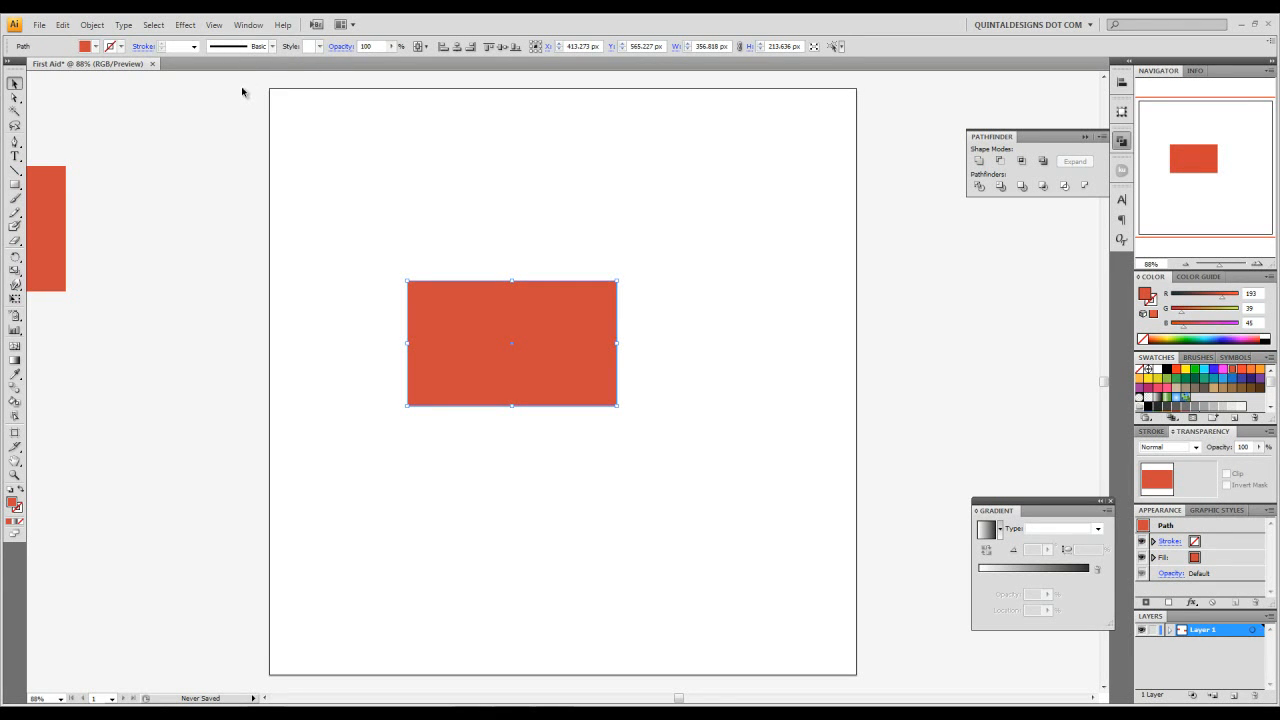
{"action": "left_click", "coordinate": [185, 24]}
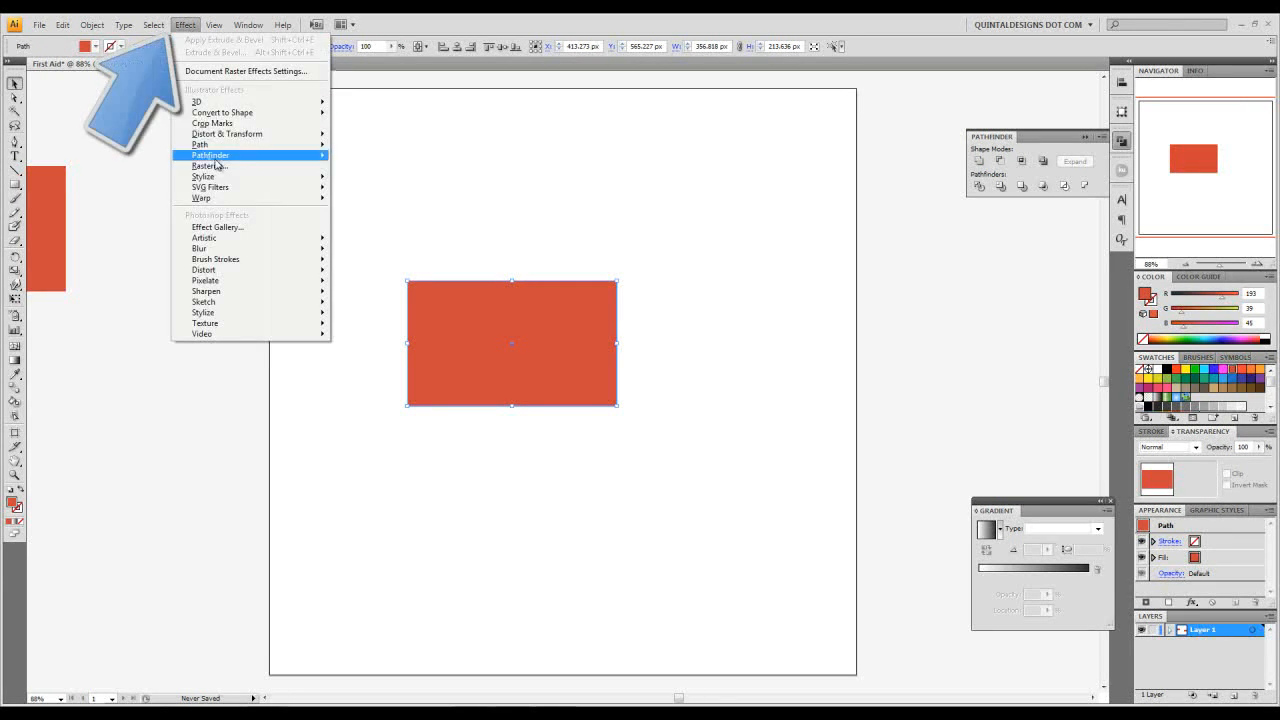
{"action": "mouse_move", "coordinate": [218, 177]}
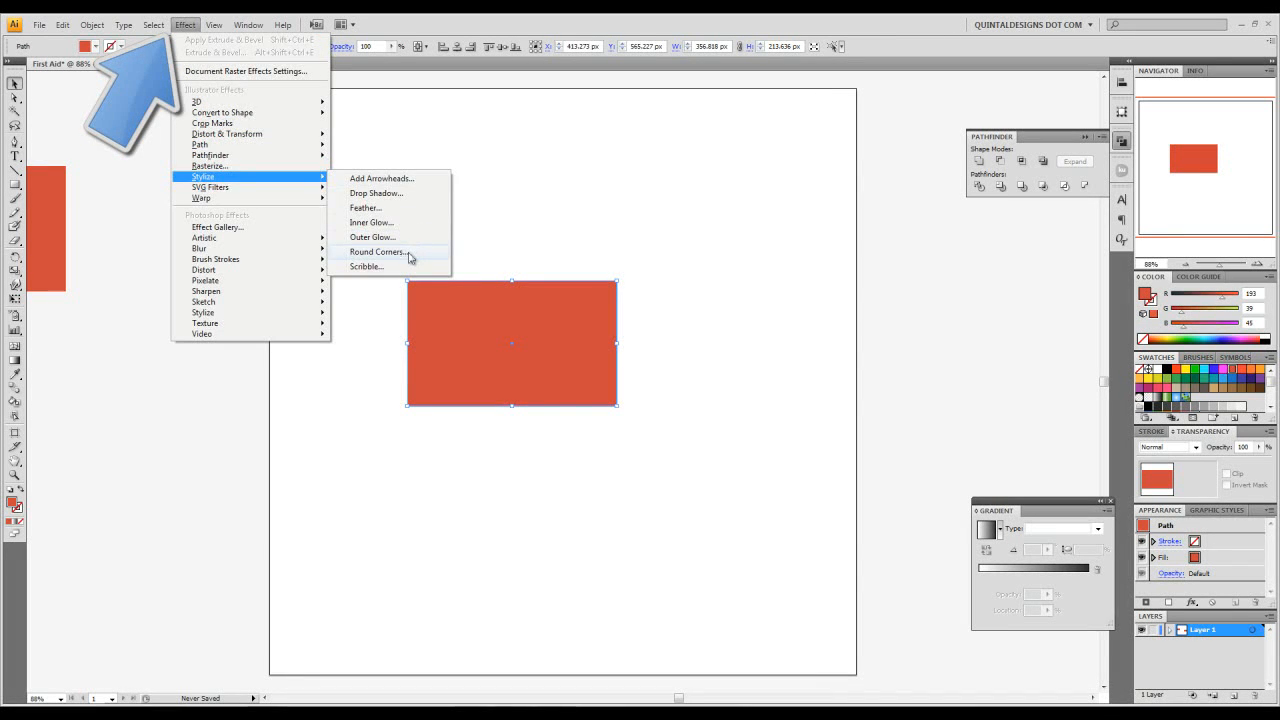
{"action": "left_click", "coordinate": [378, 252]}
{"action": "key", "text": "Right"}
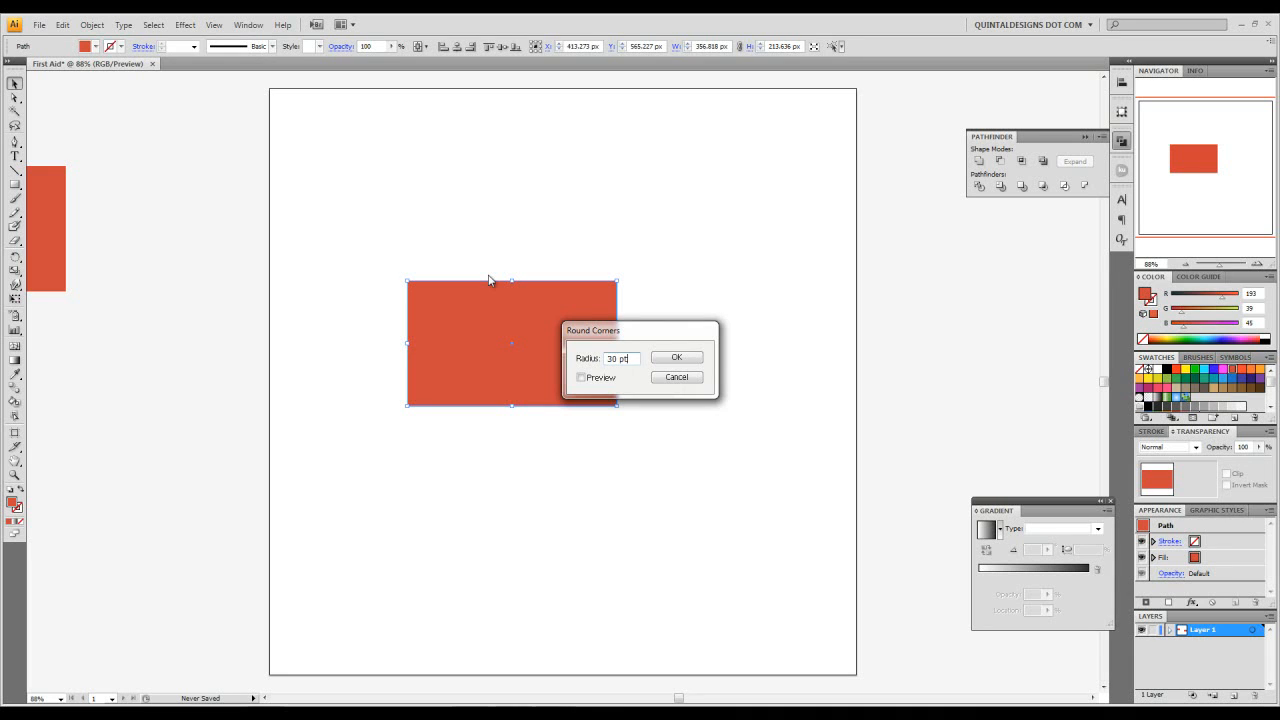
{"action": "left_click", "coordinate": [696, 360]}
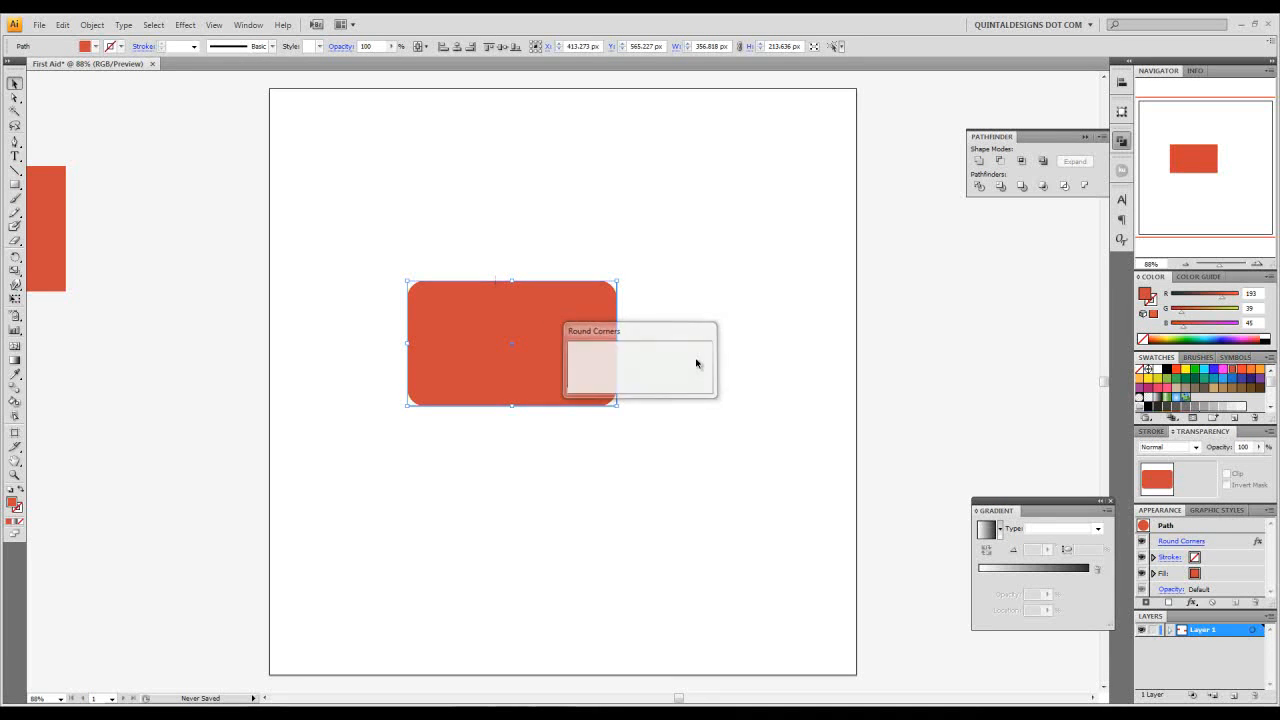
{"action": "left_click", "coordinate": [660, 352]}
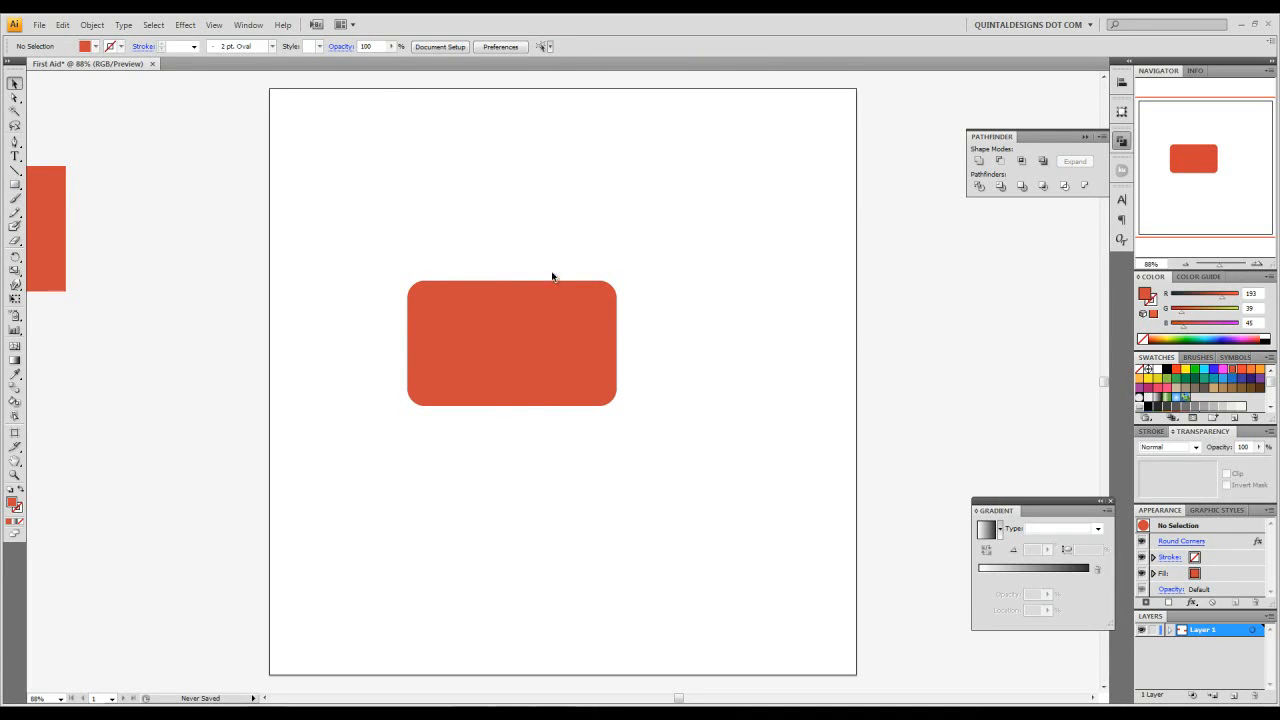
Step: Start a 3D Extrude & Bevel effect on the rounded rectangle with X, Y and Z rotations of 34°, 28° and -18°, previewing the result
{"action": "left_click", "coordinate": [571, 301]}
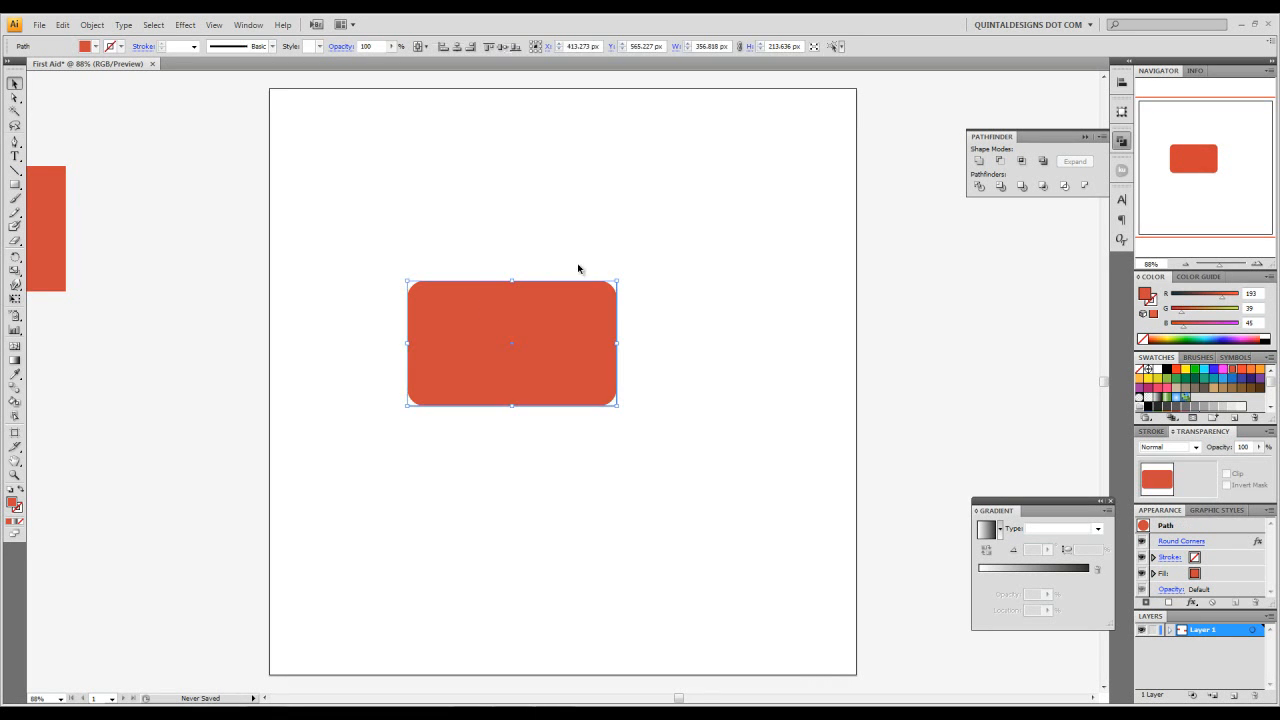
{"action": "left_click", "coordinate": [185, 24]}
{"action": "mouse_move", "coordinate": [297, 100]}
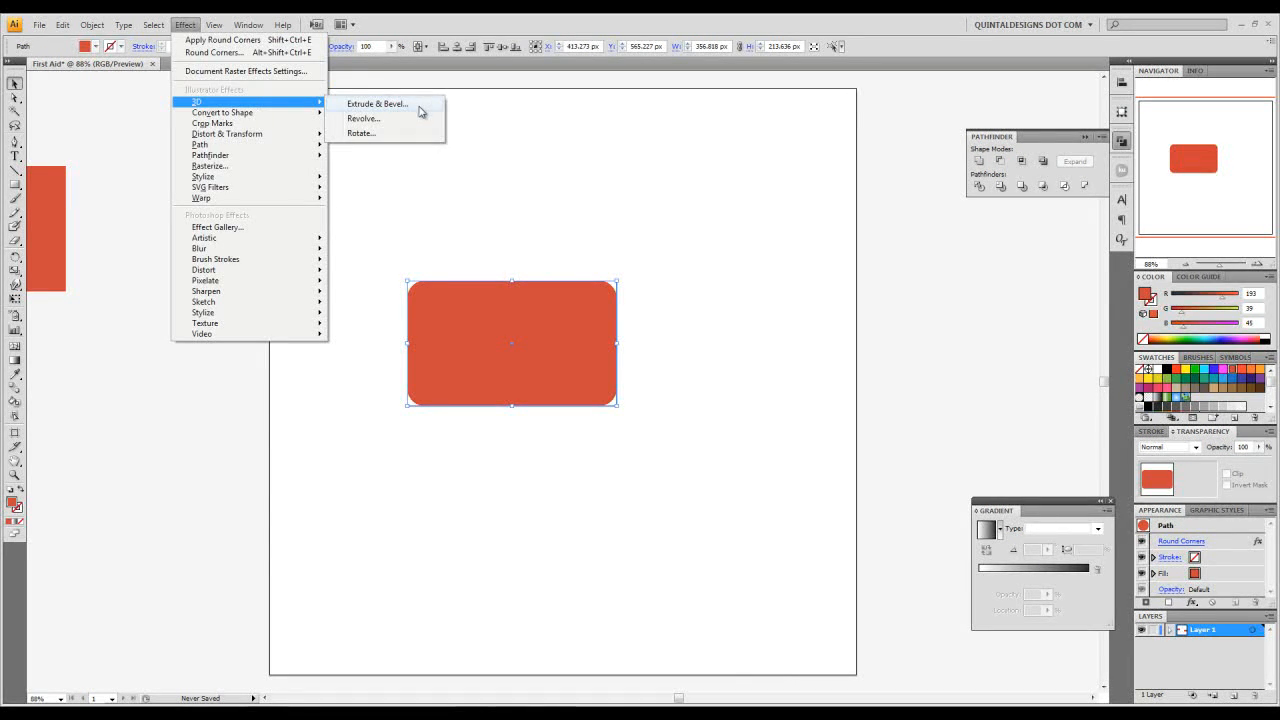
{"action": "left_click", "coordinate": [378, 104]}
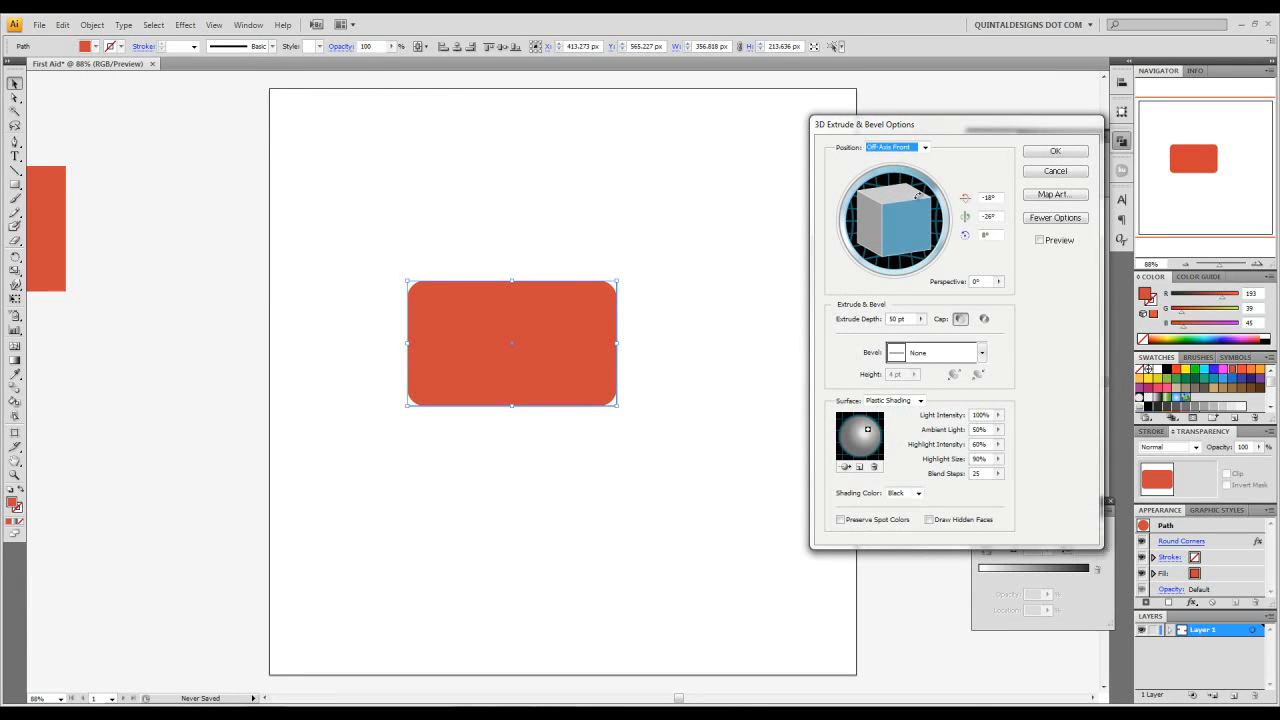
{"action": "left_click_drag", "start_coordinate": [950, 126], "coordinate": [834, 120]}
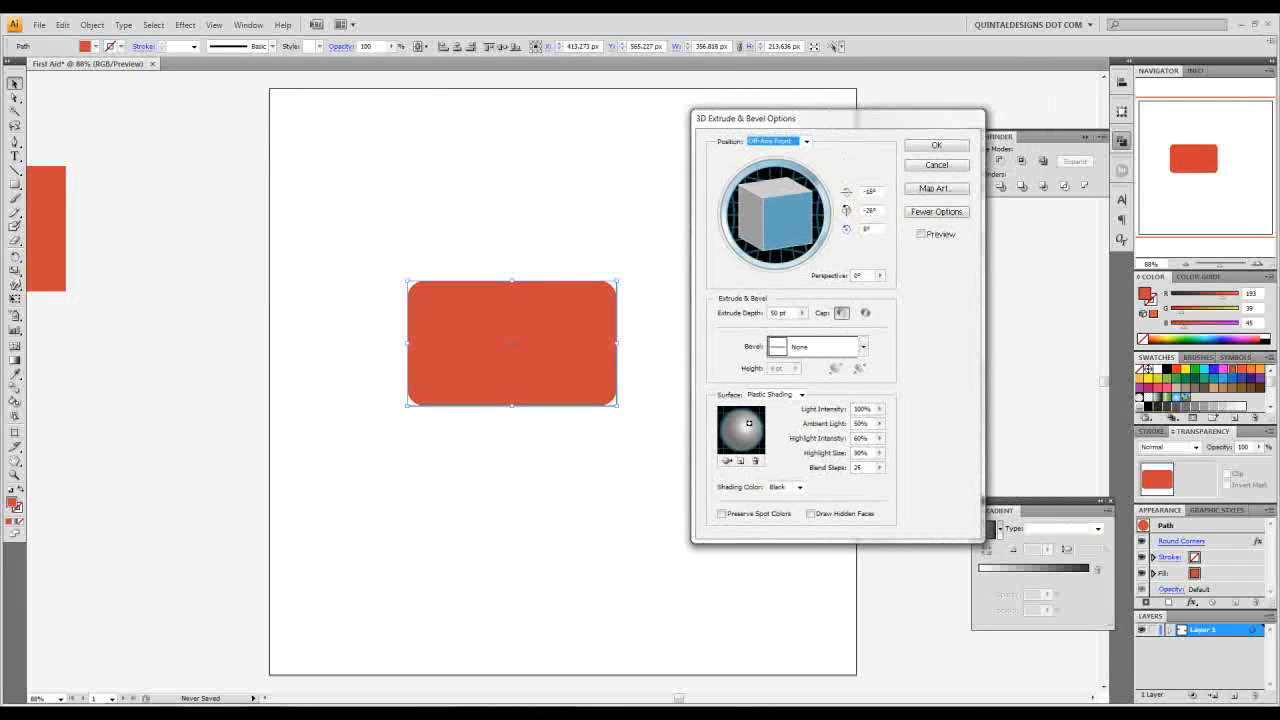
{"action": "double_click", "coordinate": [882, 192]}
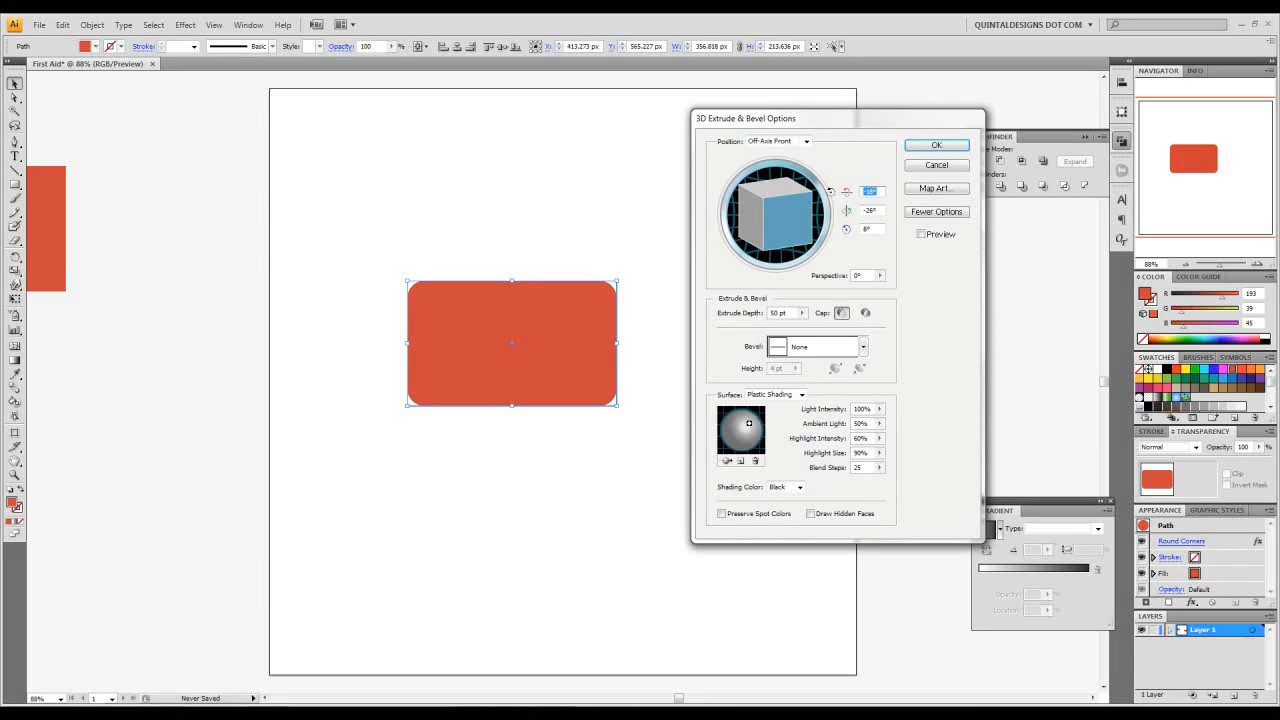
{"action": "type", "text": "34"}
{"action": "key", "text": "Tab"}
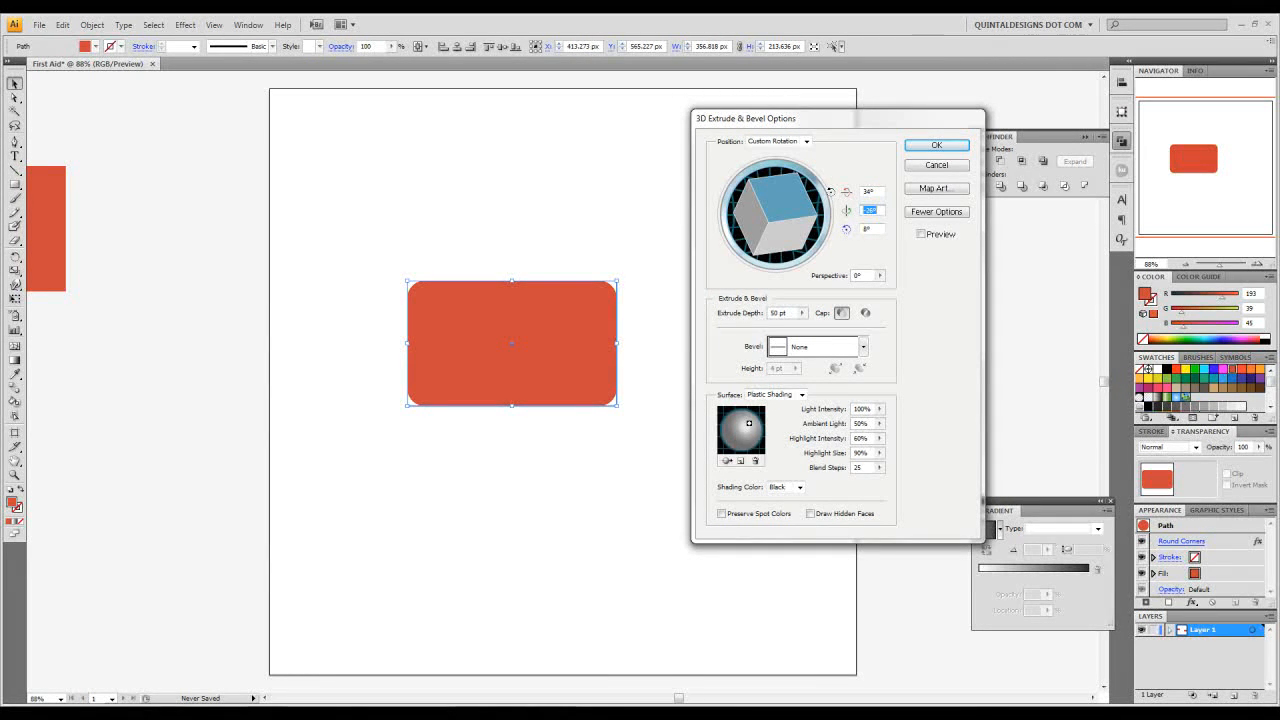
{"action": "type", "text": "28"}
{"action": "key", "text": "Tab"}
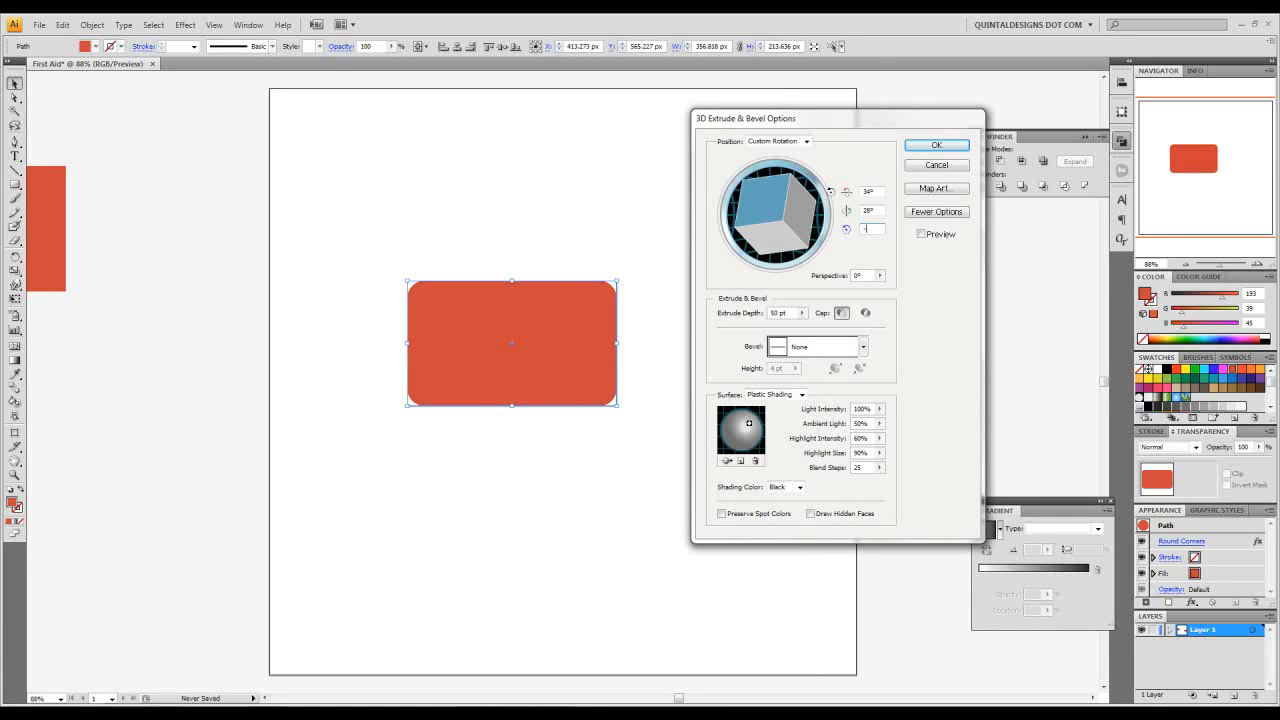
{"action": "type", "text": "-18"}
{"action": "key", "text": "Tab"}
{"action": "left_click", "coordinate": [921, 234]}
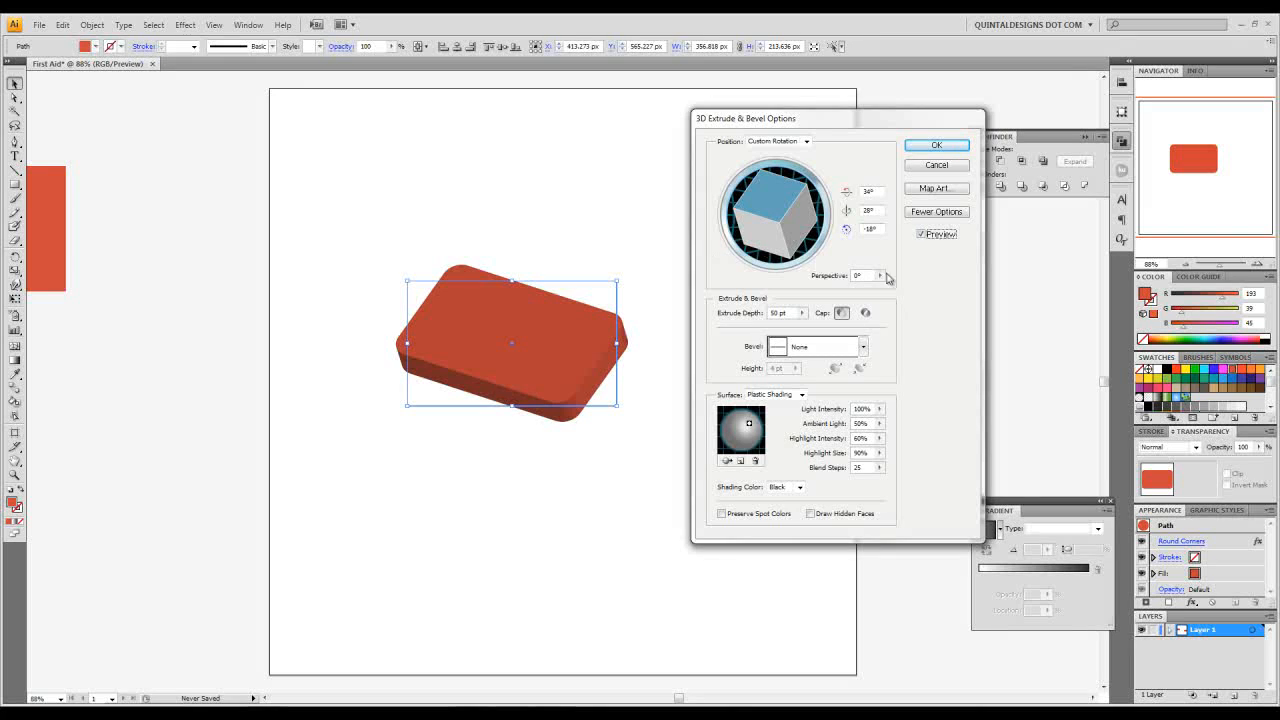
Step: Set the 3D effect's perspective to 74° and extrude depth to 90 pt, and refresh the preview
{"action": "left_click", "coordinate": [858, 275]}
{"action": "type", "text": "74"}
{"action": "left_click", "coordinate": [790, 313]}
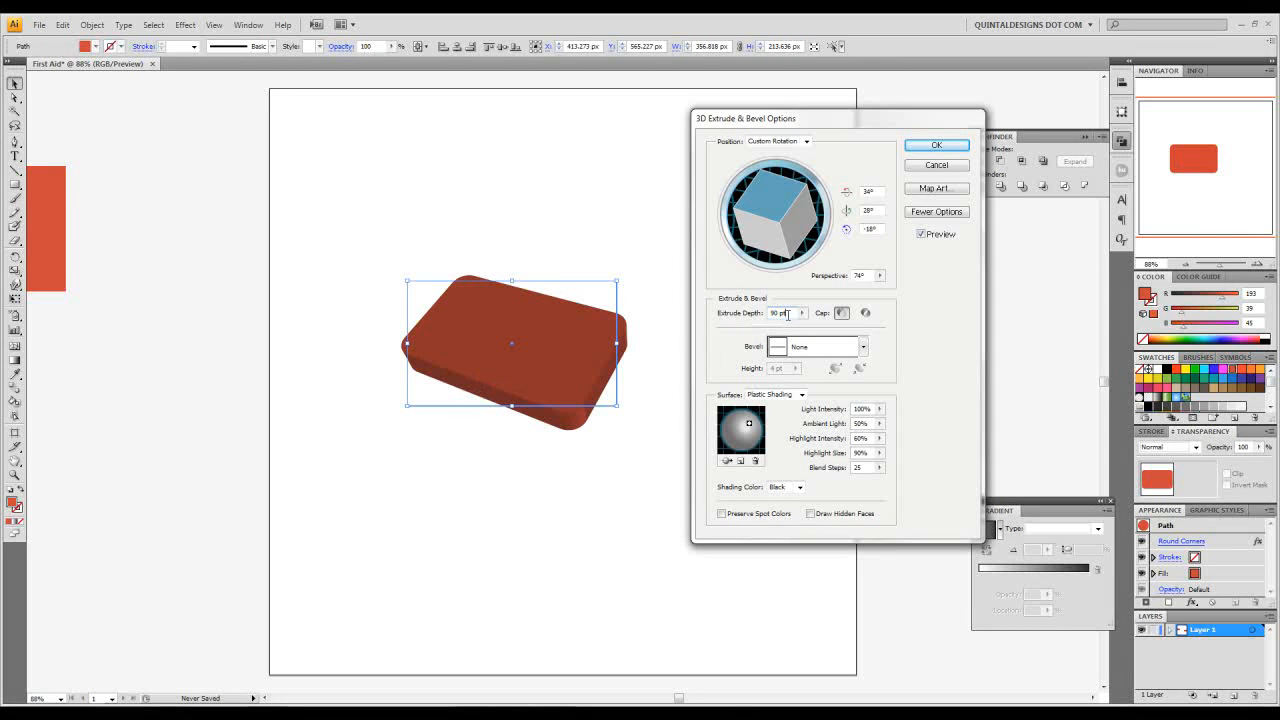
{"action": "left_click", "coordinate": [922, 235]}
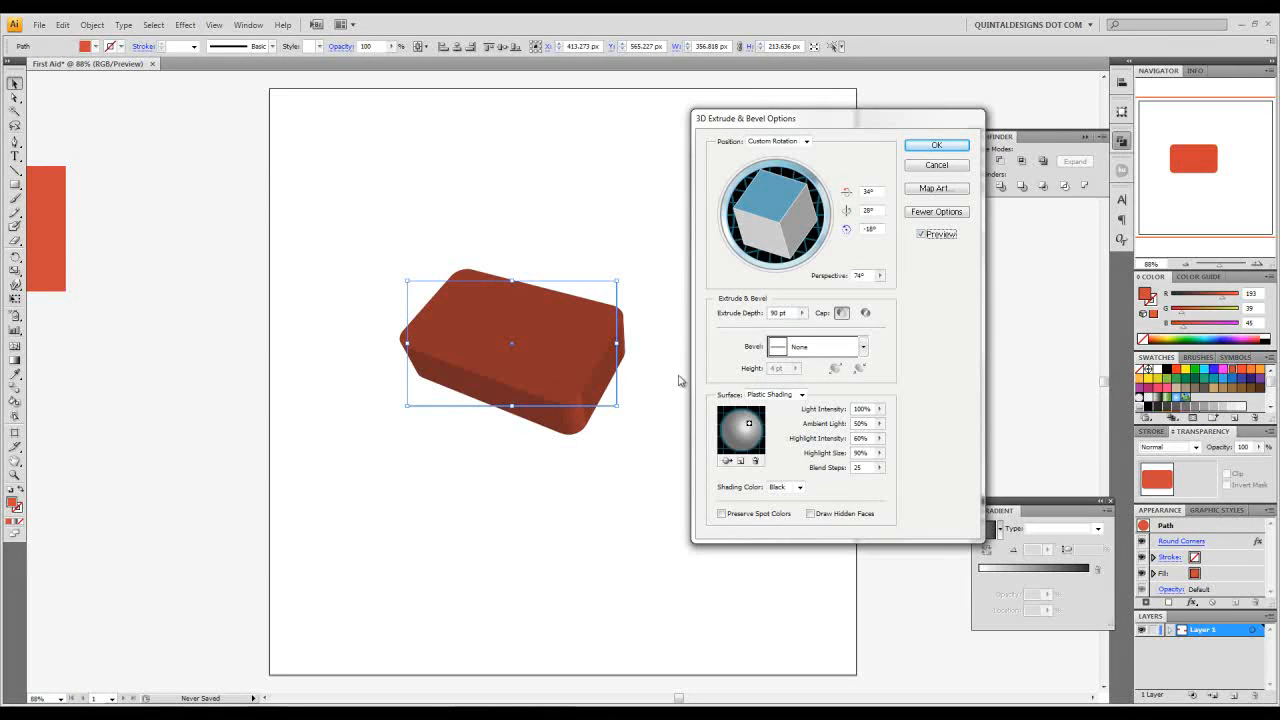
Step: Give the extruded box a Tall-Round bevel with a height of 15 pt
{"action": "left_click", "coordinate": [862, 350]}
{"action": "left_click_drag", "start_coordinate": [862, 378], "coordinate": [863, 477]}
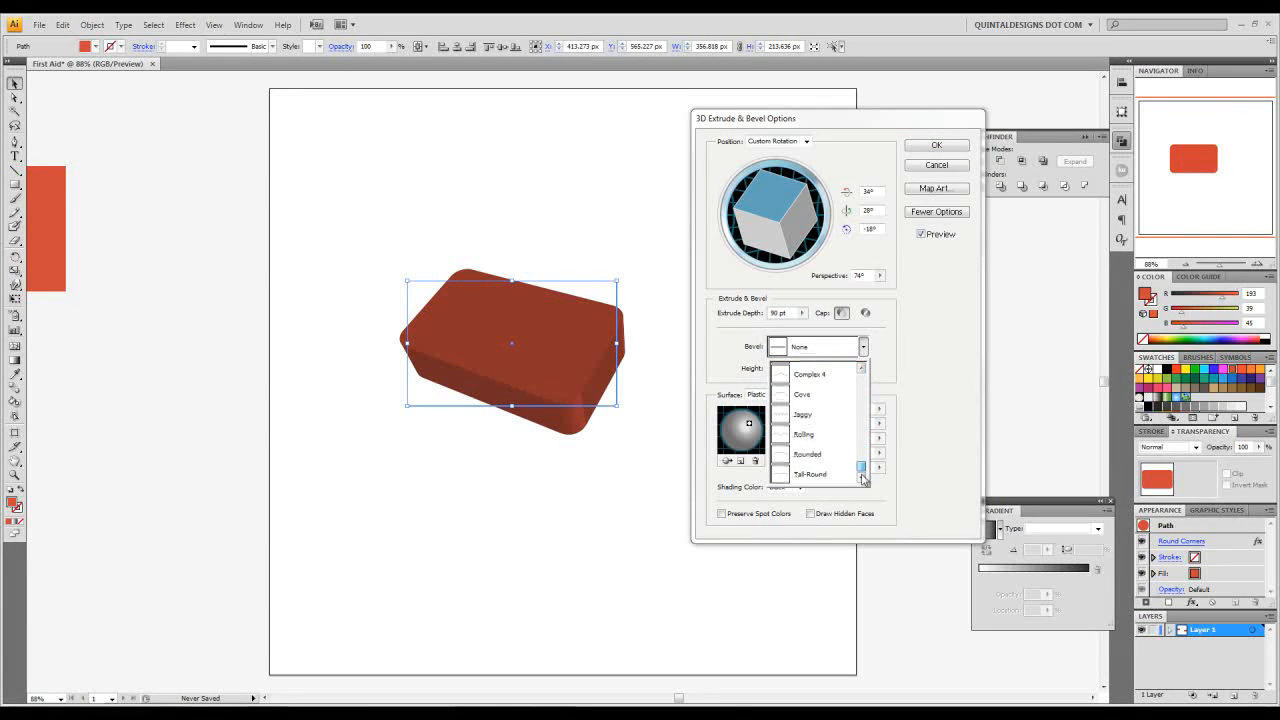
{"action": "left_click", "coordinate": [806, 478]}
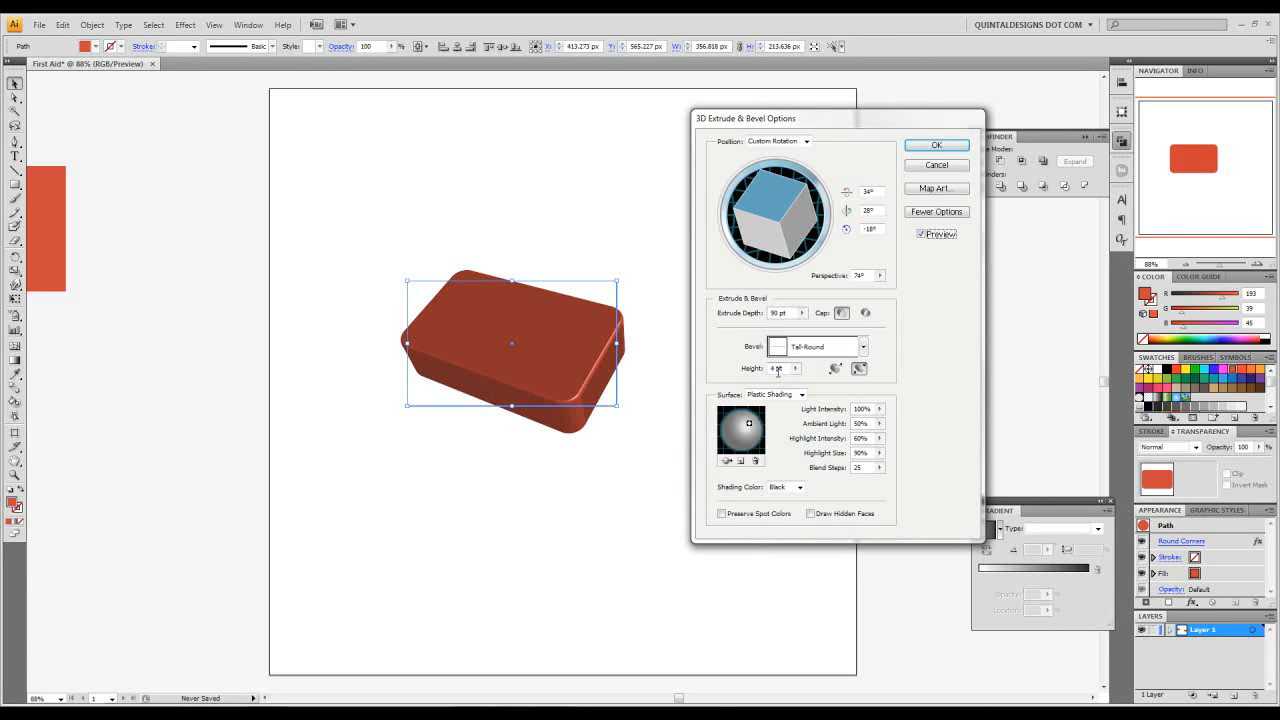
{"action": "left_click_drag", "start_coordinate": [778, 371], "coordinate": [763, 374]}
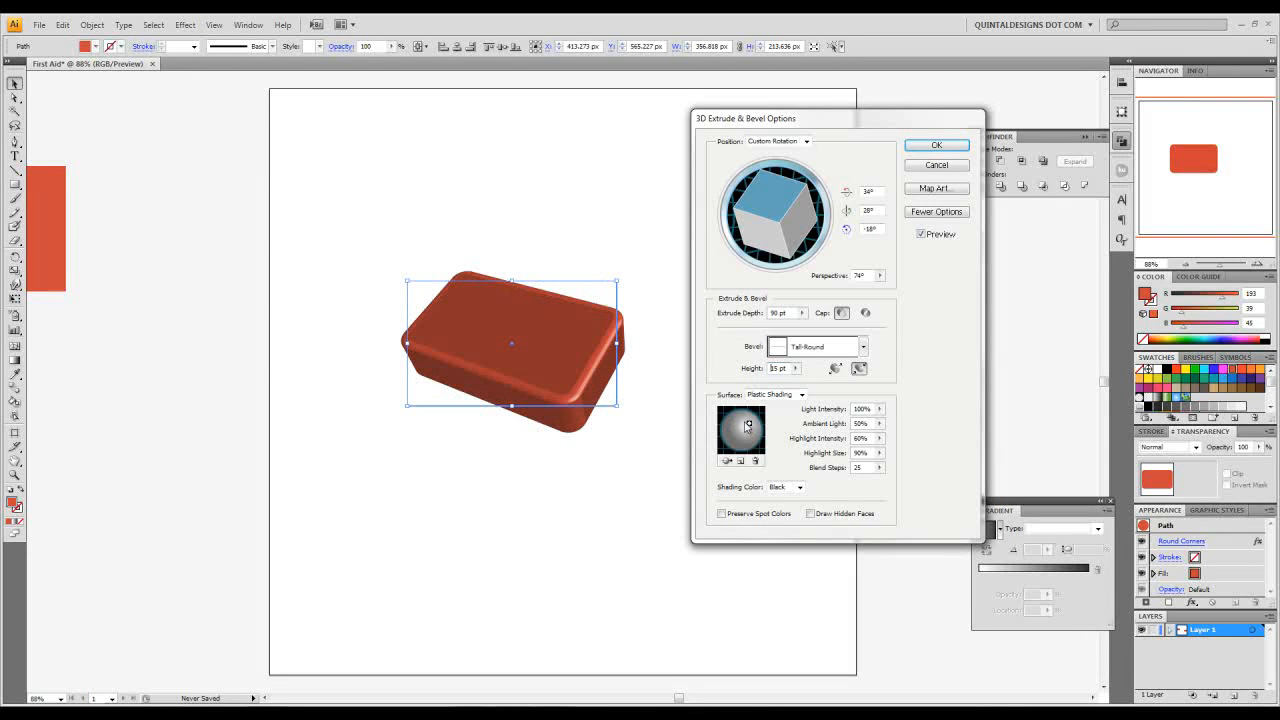
Step: Move the light to the sphere's upper-right edge, add a second light at its left edge, and apply the 3D effect
{"action": "left_click_drag", "start_coordinate": [749, 425], "coordinate": [751, 416]}
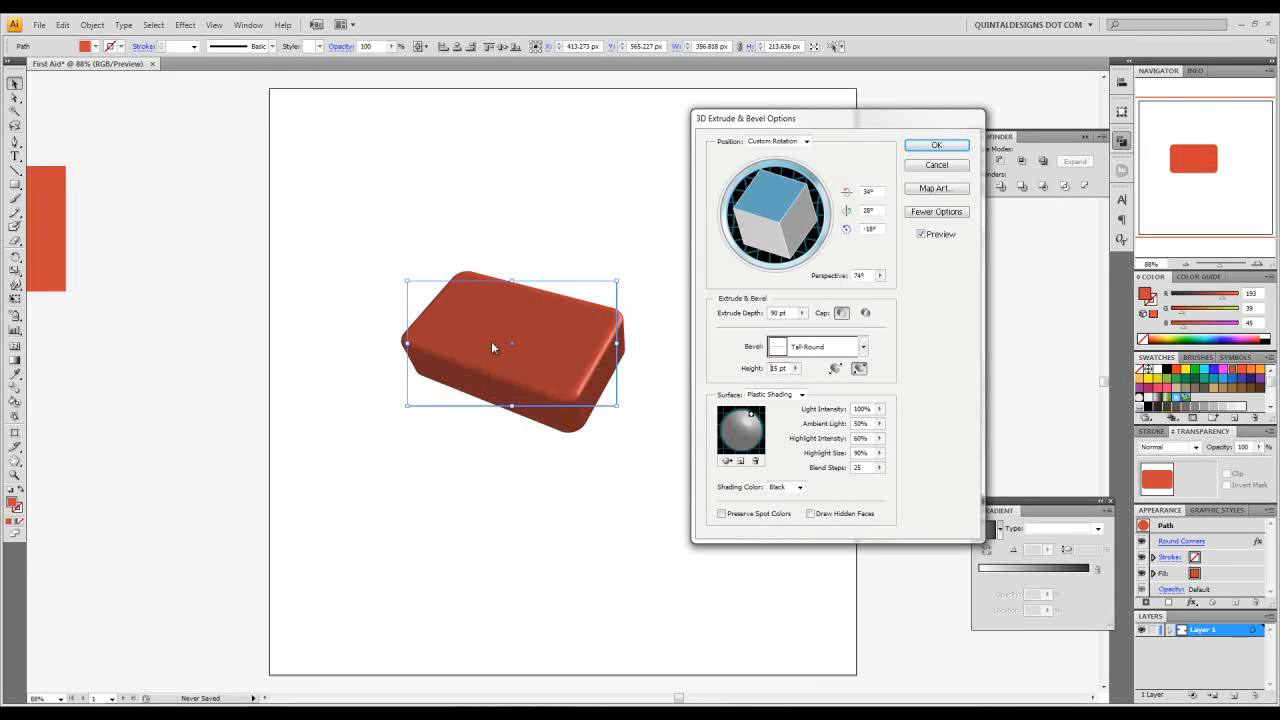
{"action": "left_click", "coordinate": [741, 462]}
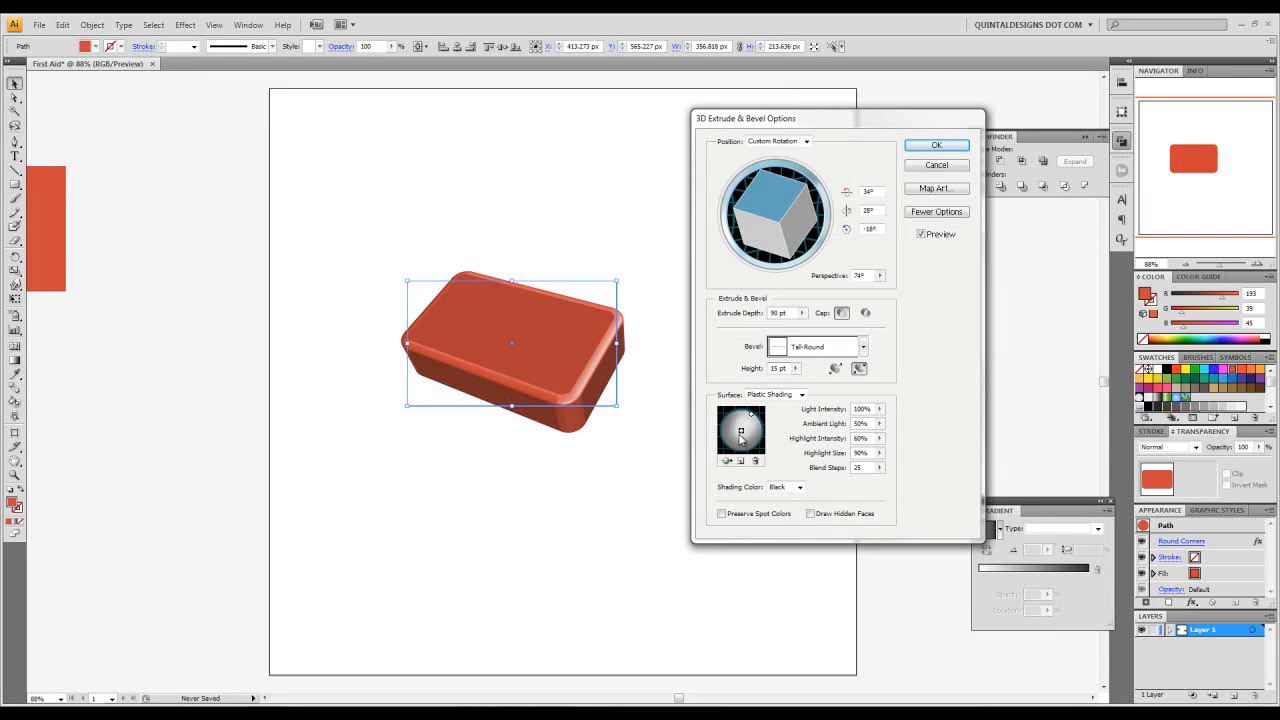
{"action": "left_click_drag", "start_coordinate": [742, 432], "coordinate": [712, 441]}
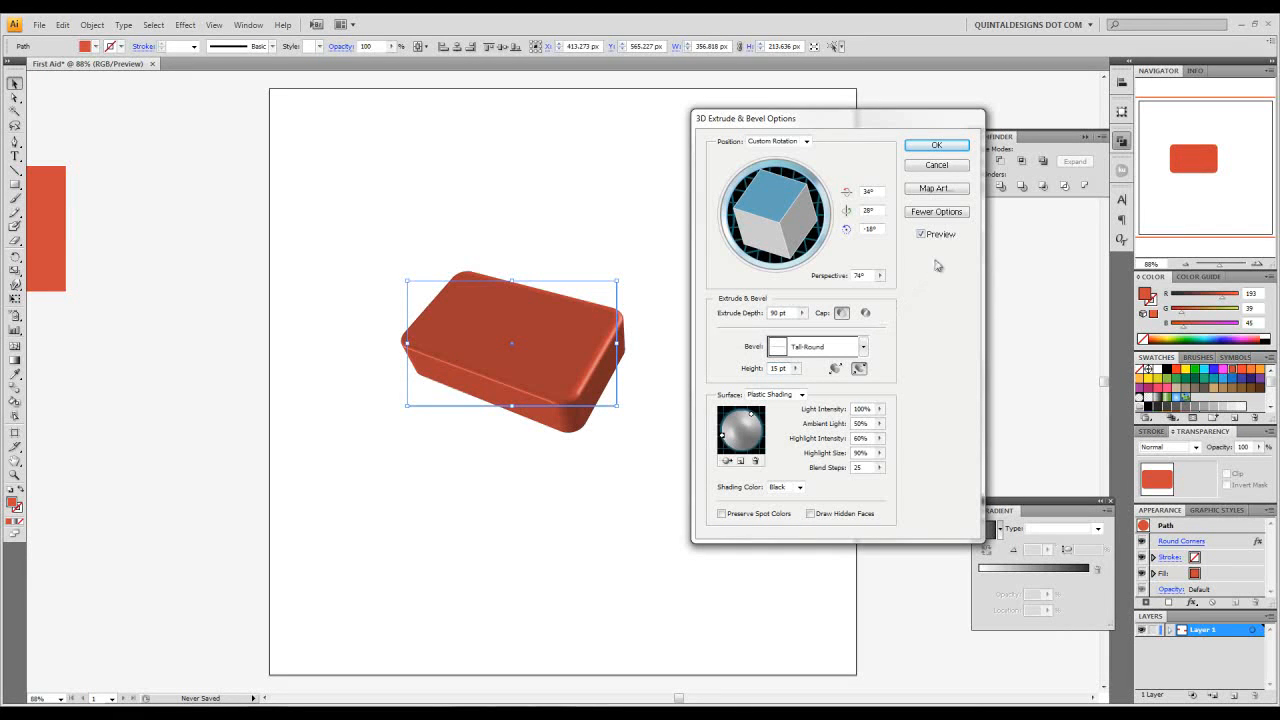
{"action": "left_click", "coordinate": [937, 146]}
Step: Add a Multiply drop shadow to the red box with 40% opacity, 4 px X offset, 11 px Y offset and 5 px blur
{"action": "left_click_drag", "start_coordinate": [556, 351], "coordinate": [663, 345]}
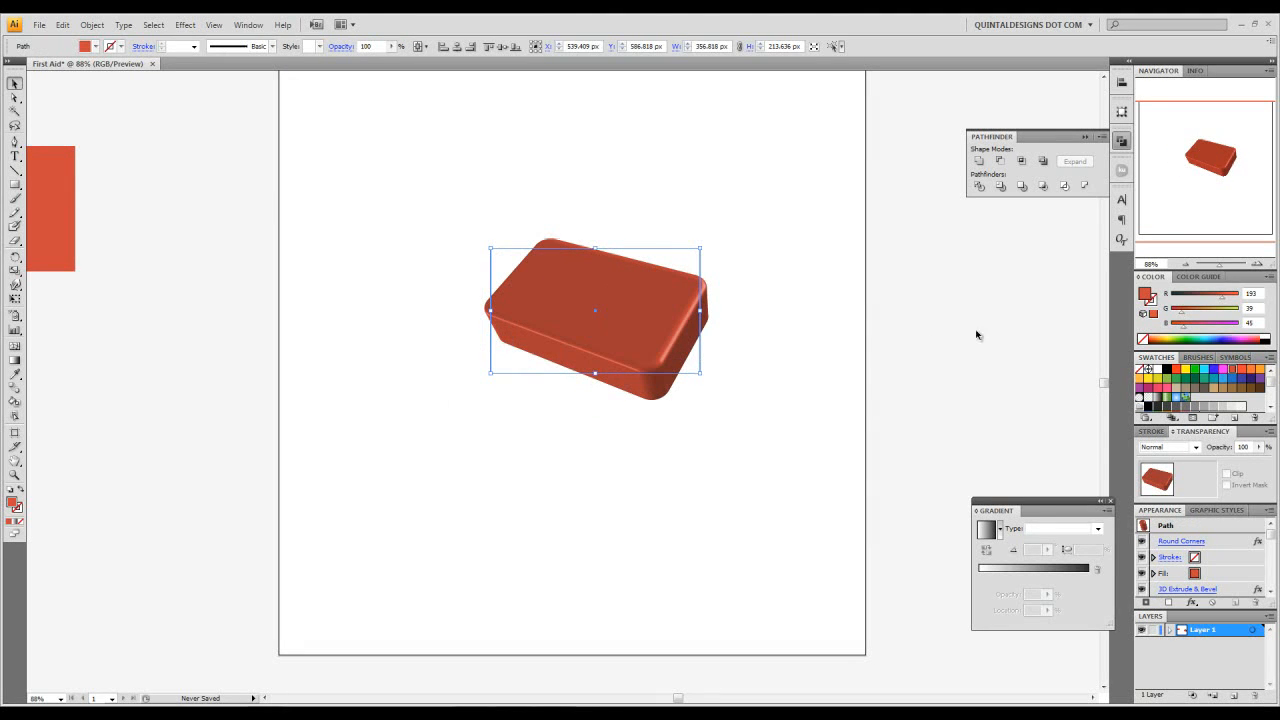
{"action": "left_click", "coordinate": [185, 24]}
{"action": "mouse_move", "coordinate": [220, 178]}
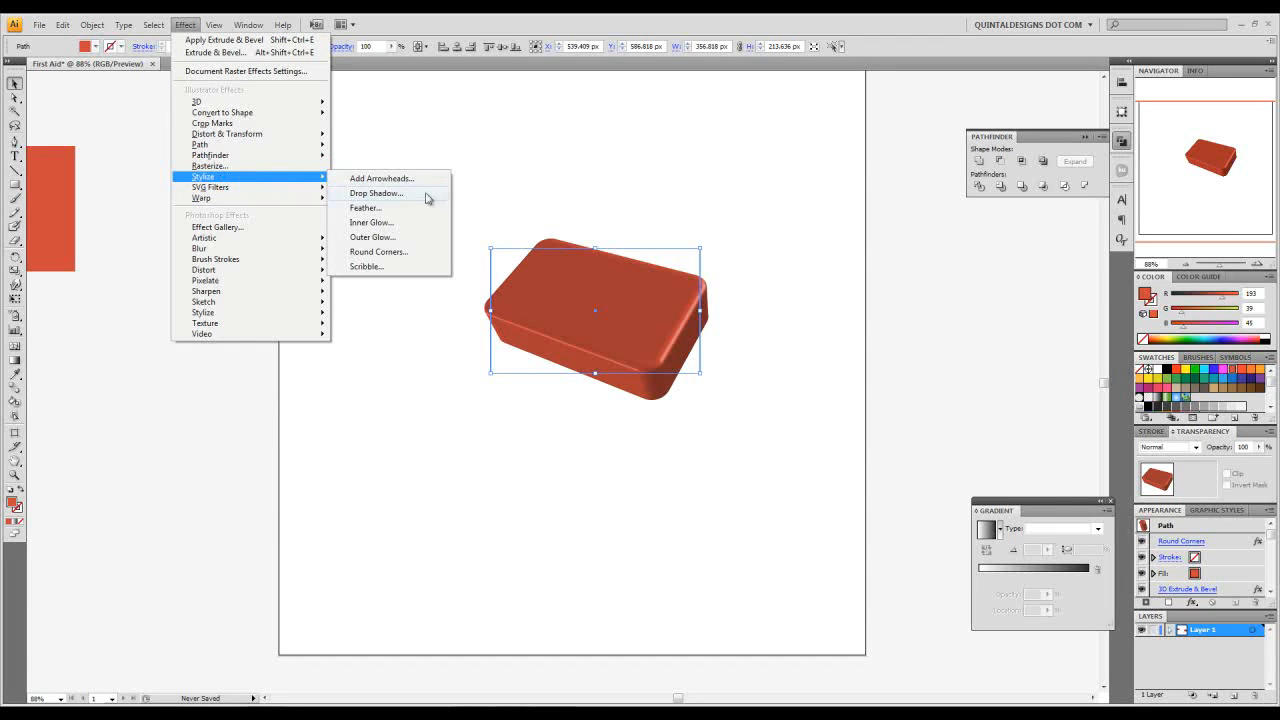
{"action": "left_click", "coordinate": [426, 197]}
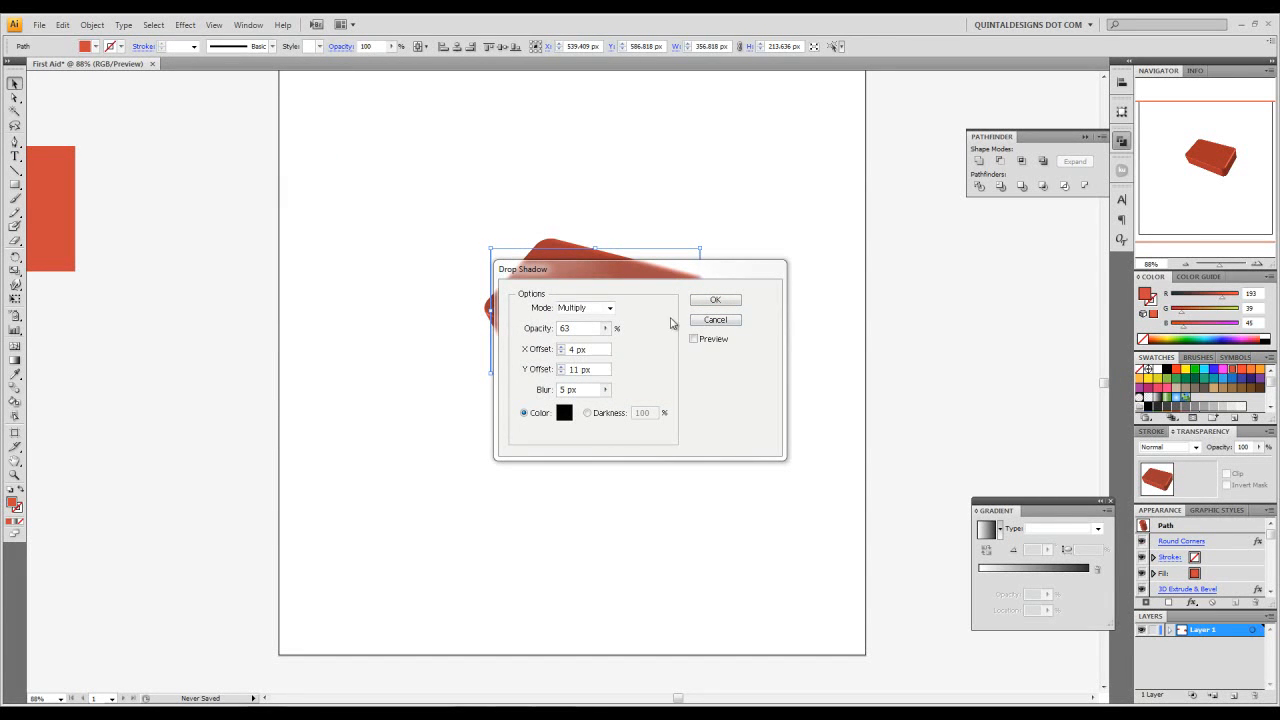
{"action": "left_click", "coordinate": [581, 326]}
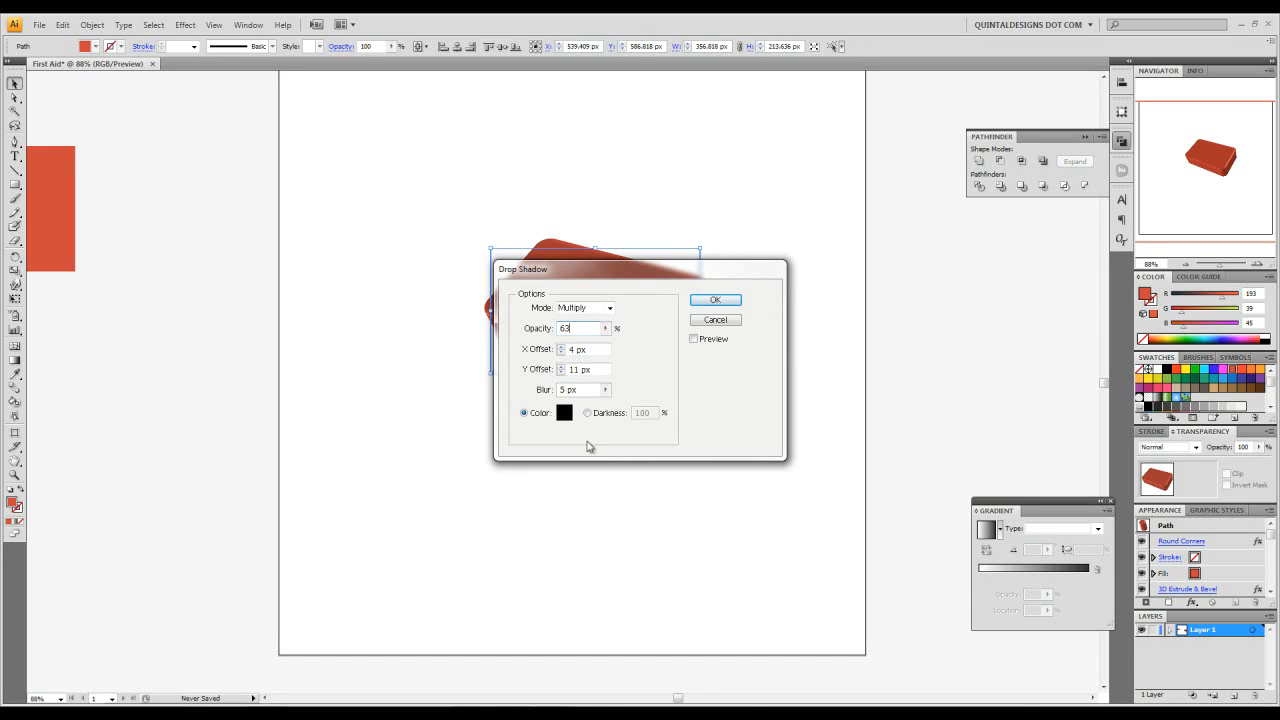
{"action": "left_click_drag", "start_coordinate": [676, 274], "coordinate": [930, 121]}
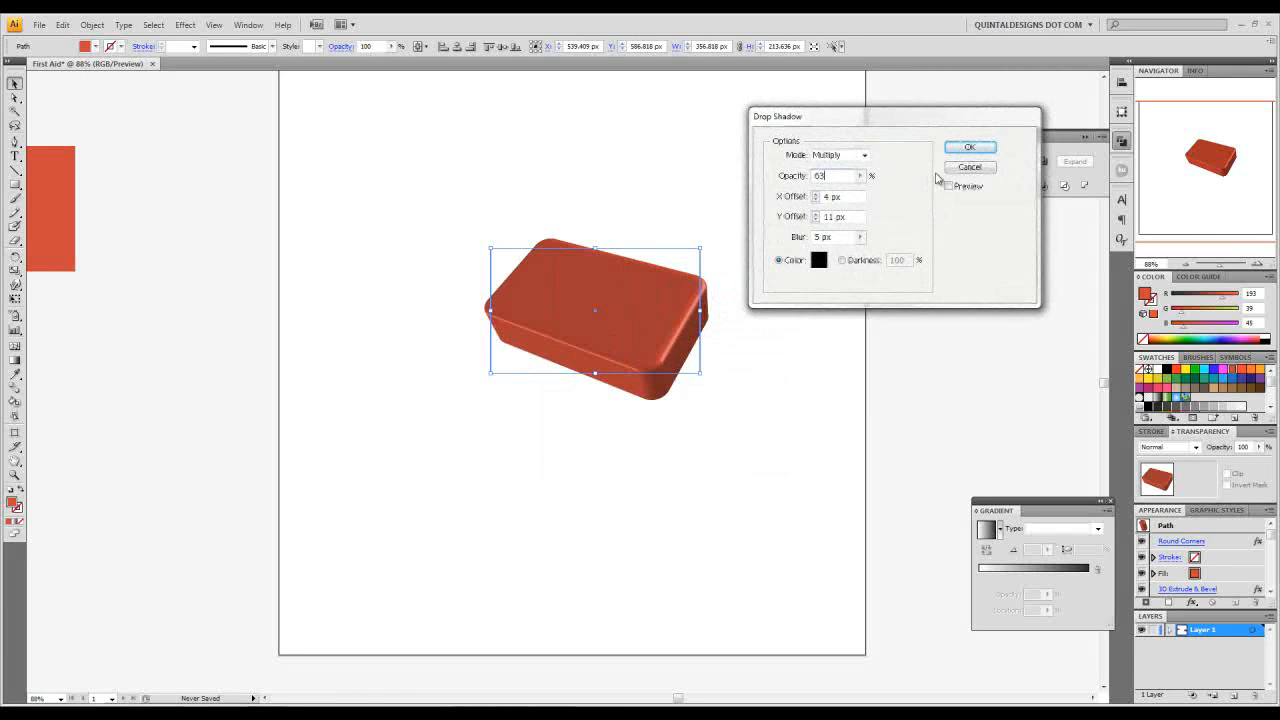
{"action": "left_click", "coordinate": [953, 187]}
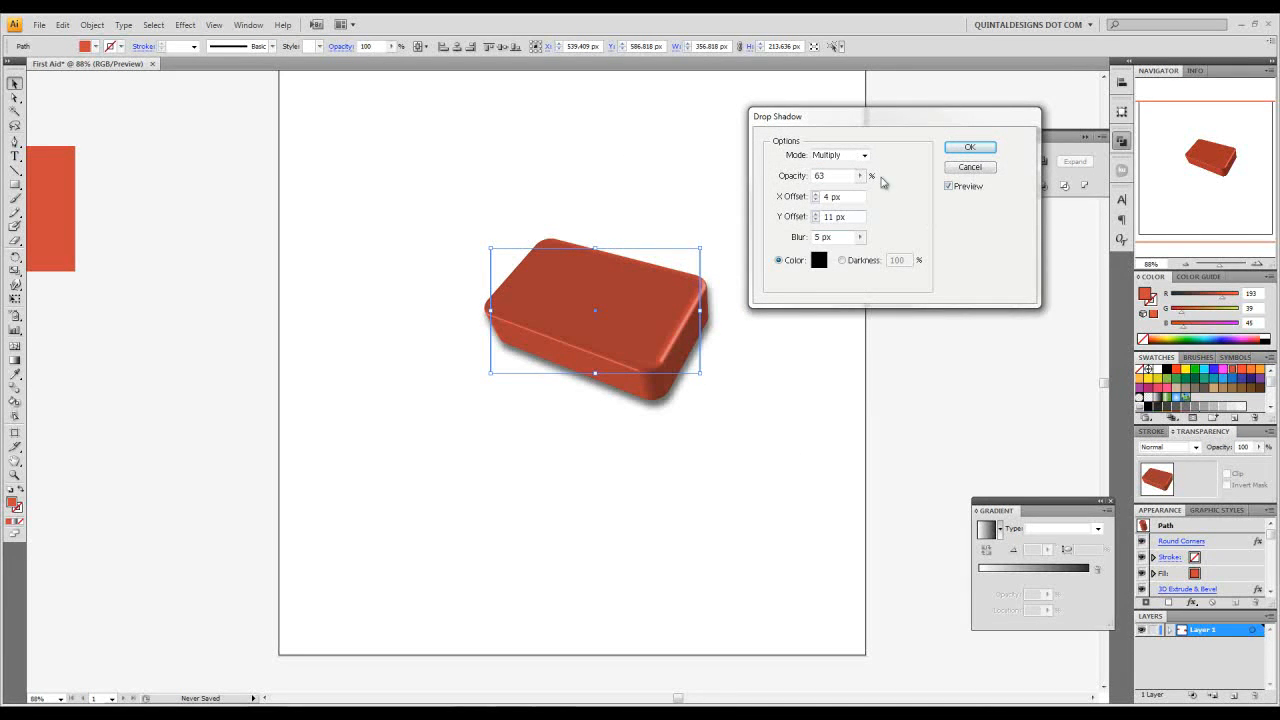
{"action": "scroll", "coordinate": [832, 177], "scroll_direction": "down", "scroll_amount": 10}
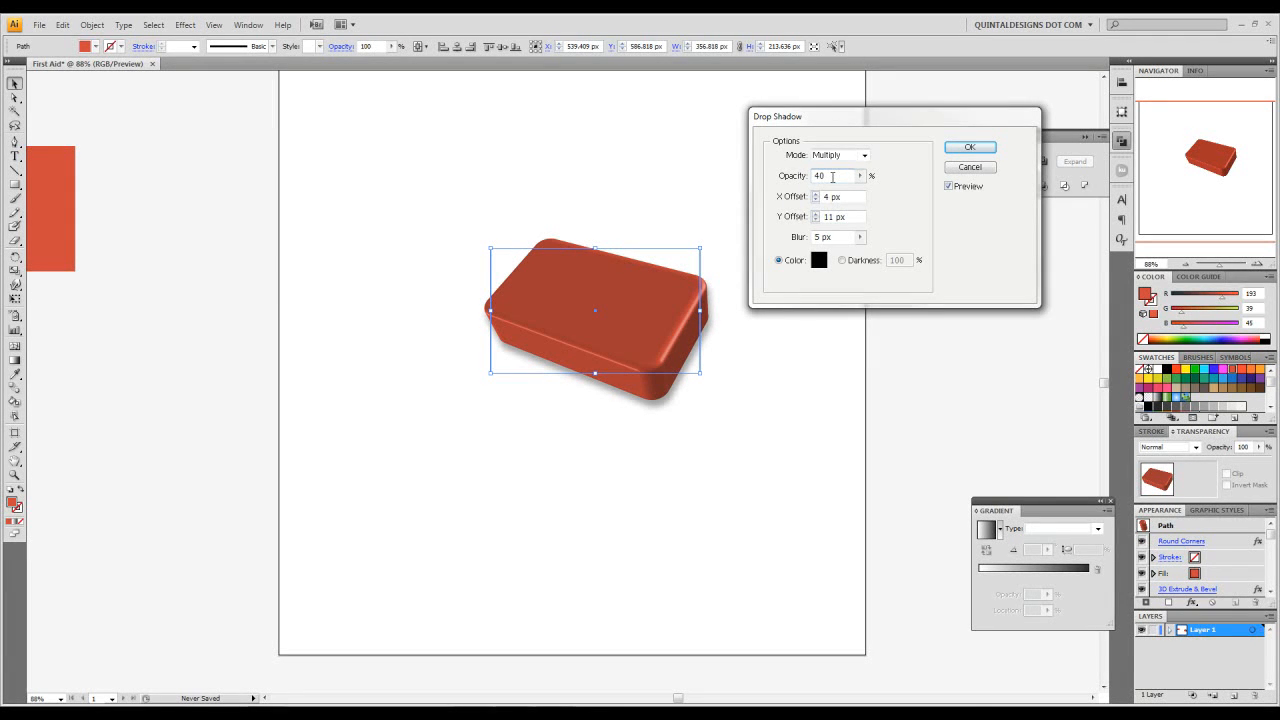
{"action": "left_click", "coordinate": [969, 148]}
{"action": "left_click", "coordinate": [723, 323]}
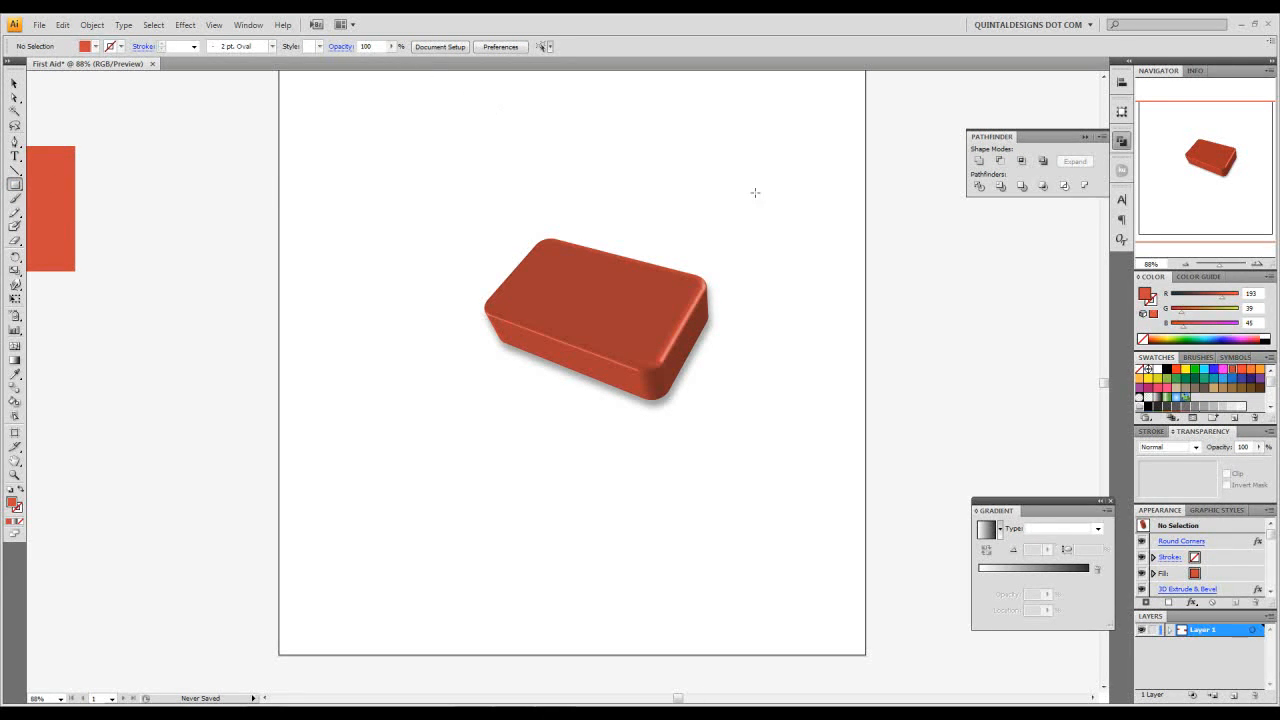
Step: Draw a gray upright rectangle about 80 by 227 px beside the box and add a copy rotated 90° to form a cross
{"action": "left_click", "coordinate": [1198, 407]}
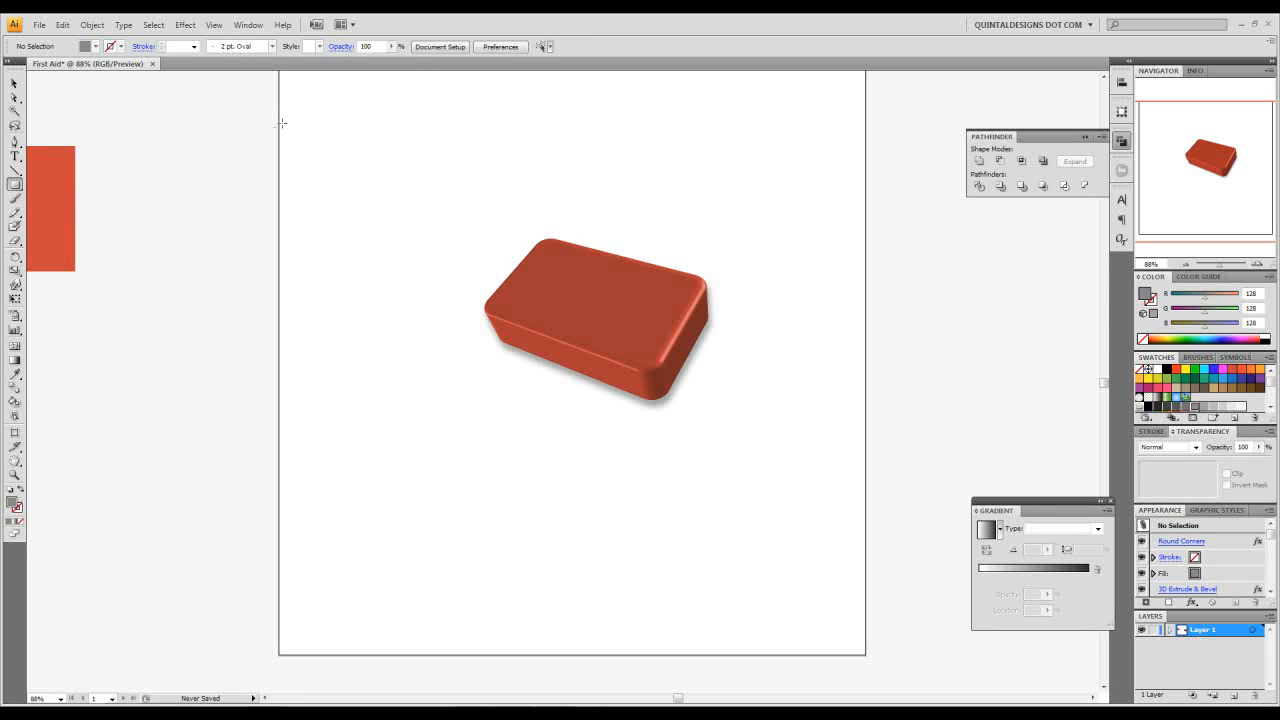
{"action": "left_click_drag", "start_coordinate": [354, 110], "coordinate": [400, 243]}
{"action": "left_click", "coordinate": [15, 83]}
{"action": "left_click_drag", "start_coordinate": [353, 131], "coordinate": [354, 132]}
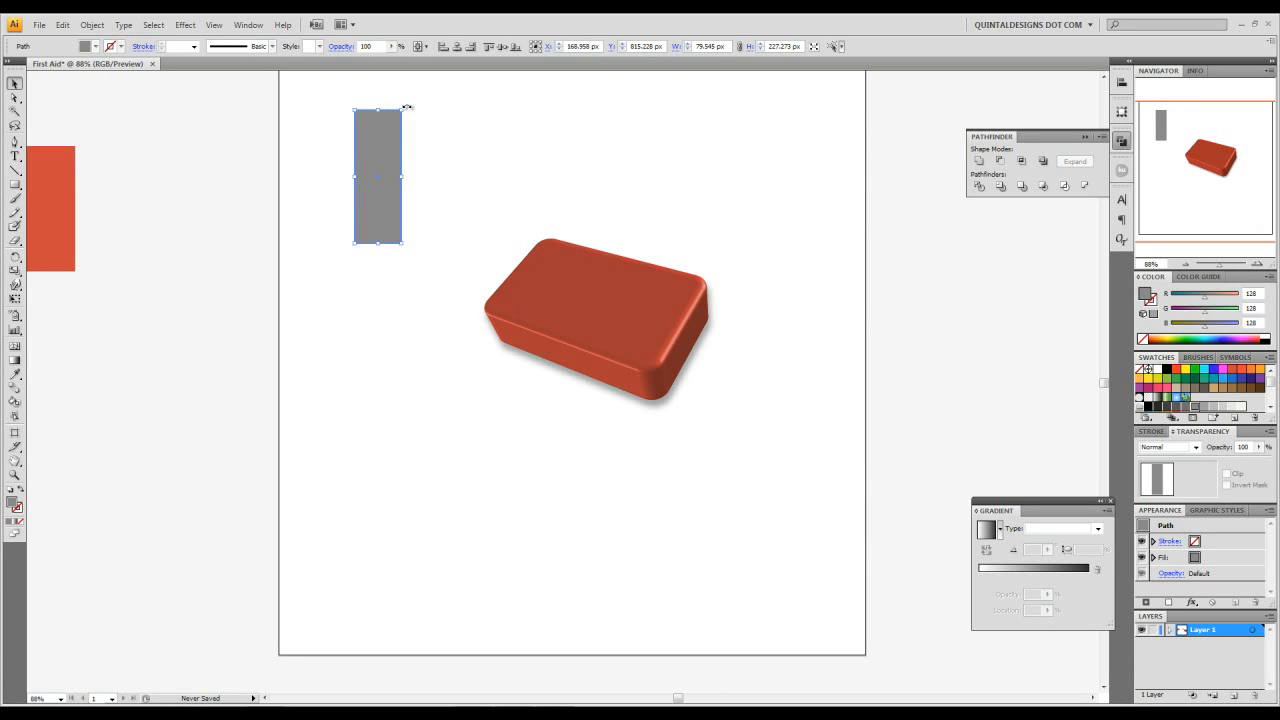
{"action": "left_click_drag", "start_coordinate": [407, 106], "coordinate": [457, 206]}
{"action": "left_click", "coordinate": [449, 212]}
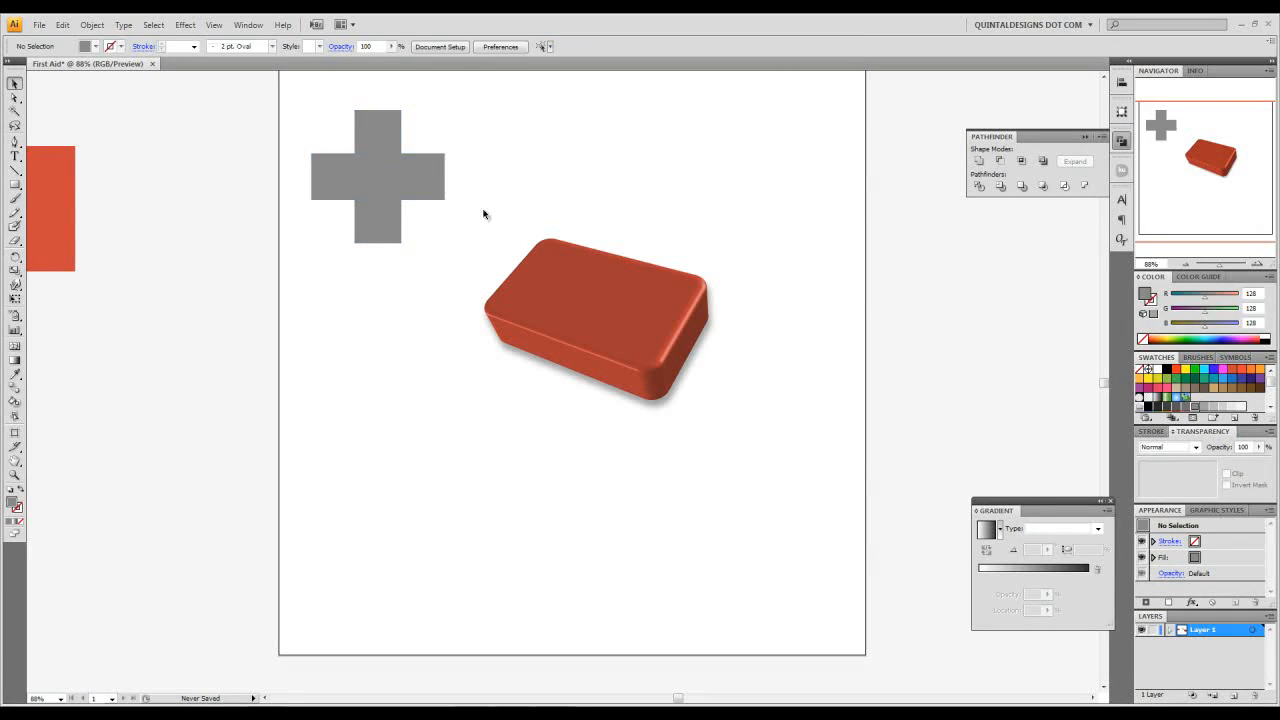
Step: Unite the two gray rectangles into a single cross shape and position it near the artboard's upper-left corner
{"action": "left_click_drag", "start_coordinate": [500, 110], "coordinate": [300, 262]}
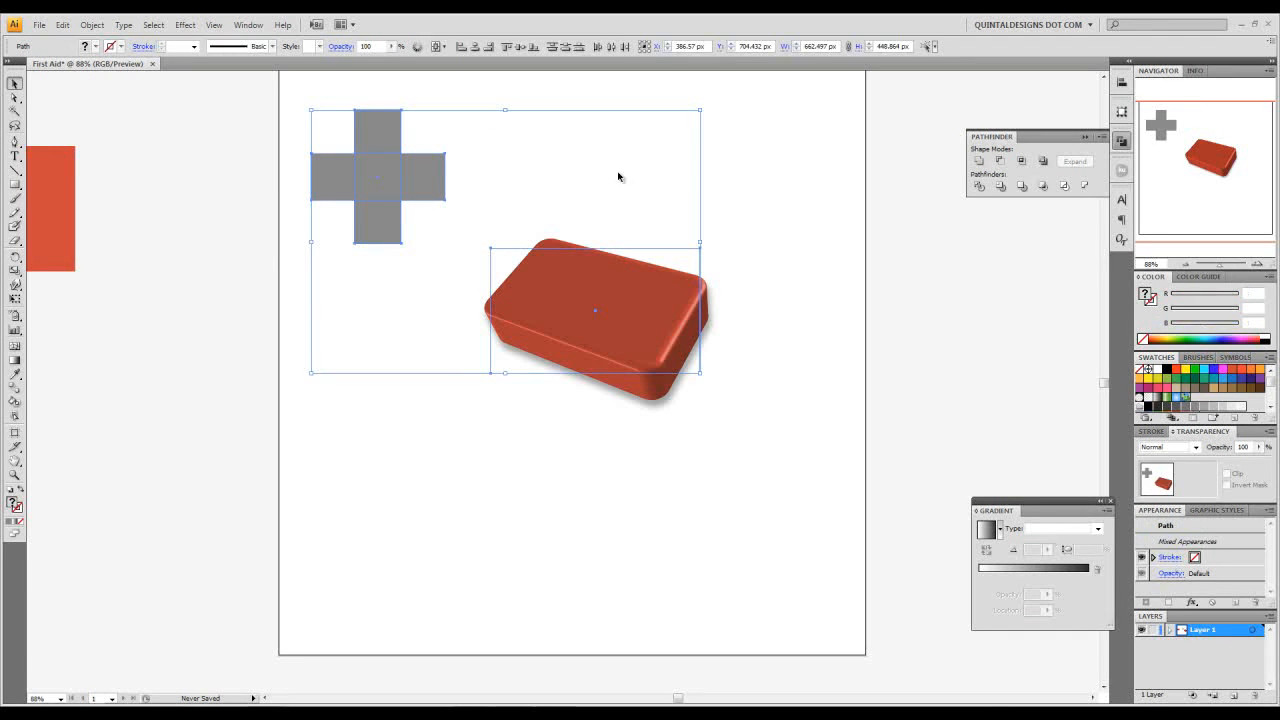
{"action": "left_click", "coordinate": [572, 275], "text": "shift"}
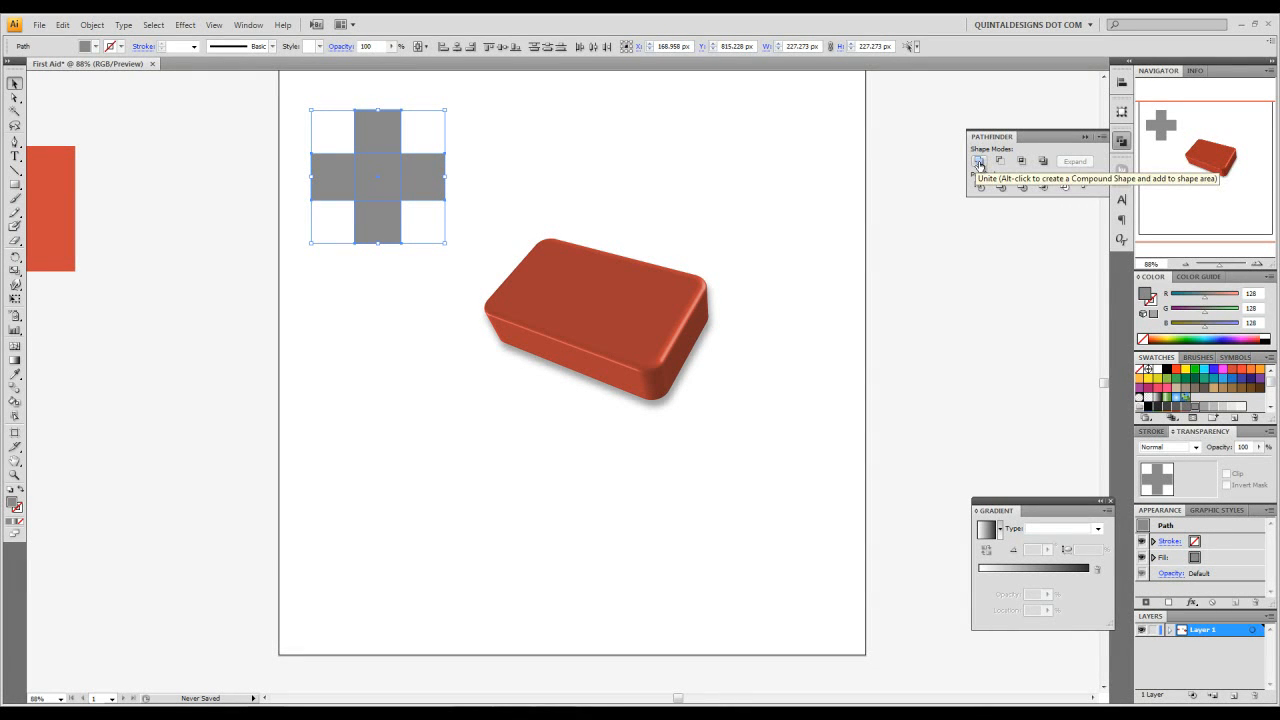
{"action": "left_click", "coordinate": [248, 24]}
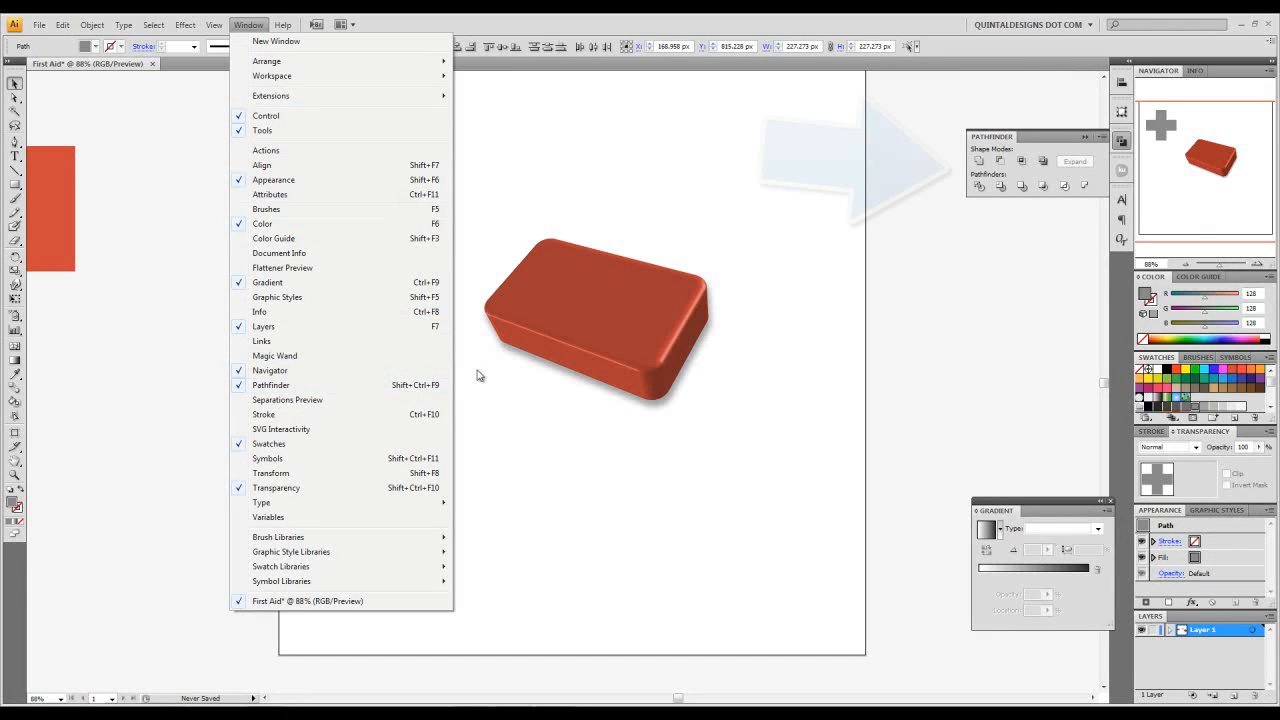
{"action": "left_click", "coordinate": [999, 141]}
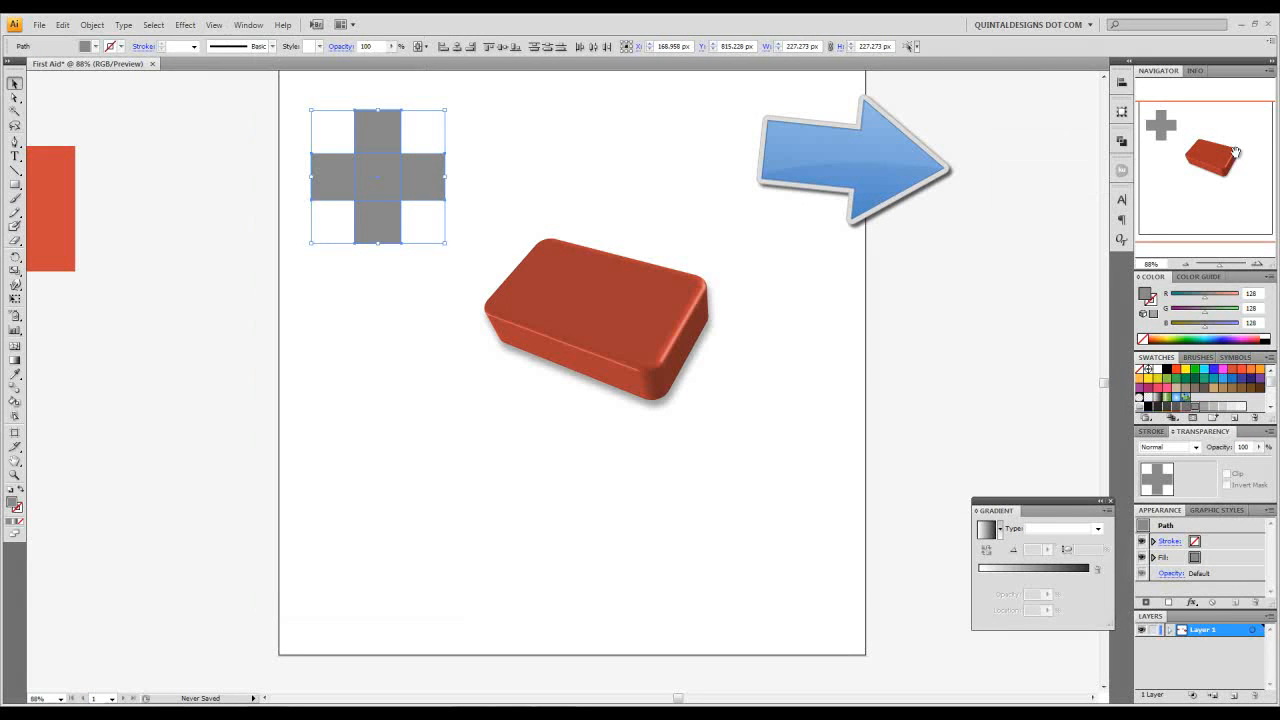
{"action": "left_click", "coordinate": [1123, 146]}
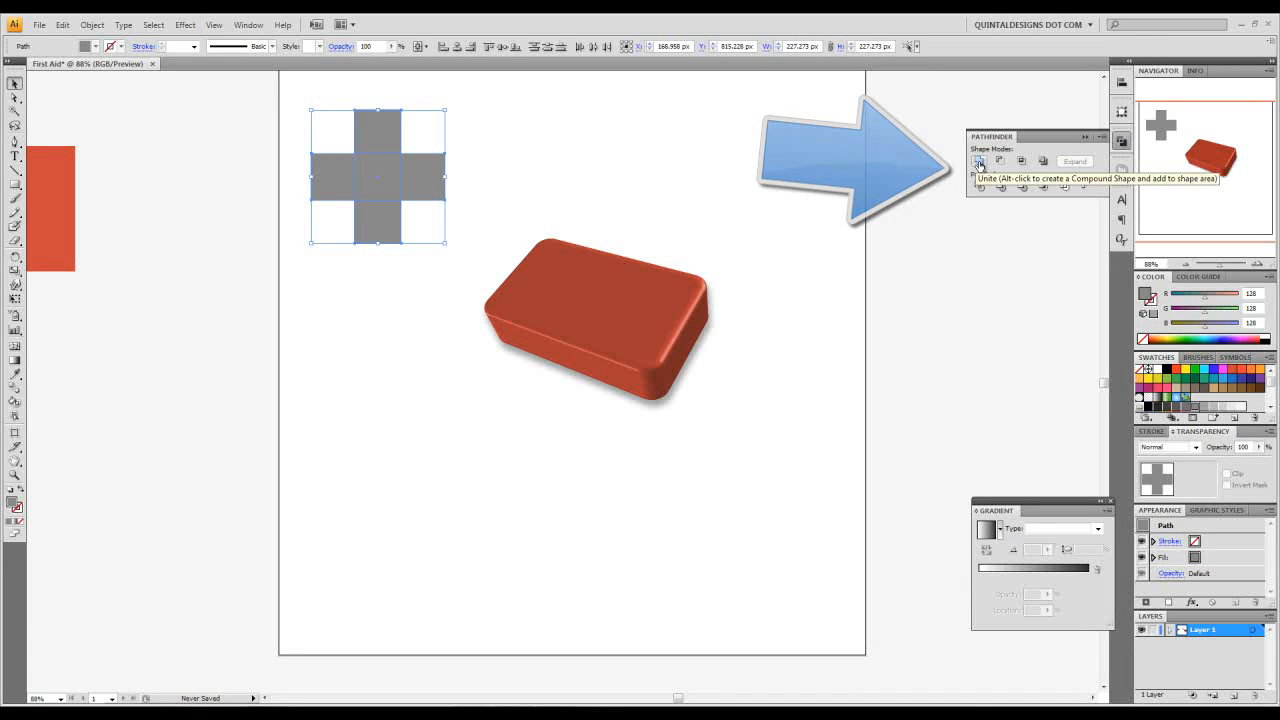
{"action": "left_click", "coordinate": [979, 163]}
{"action": "left_click_drag", "start_coordinate": [410, 196], "coordinate": [443, 163]}
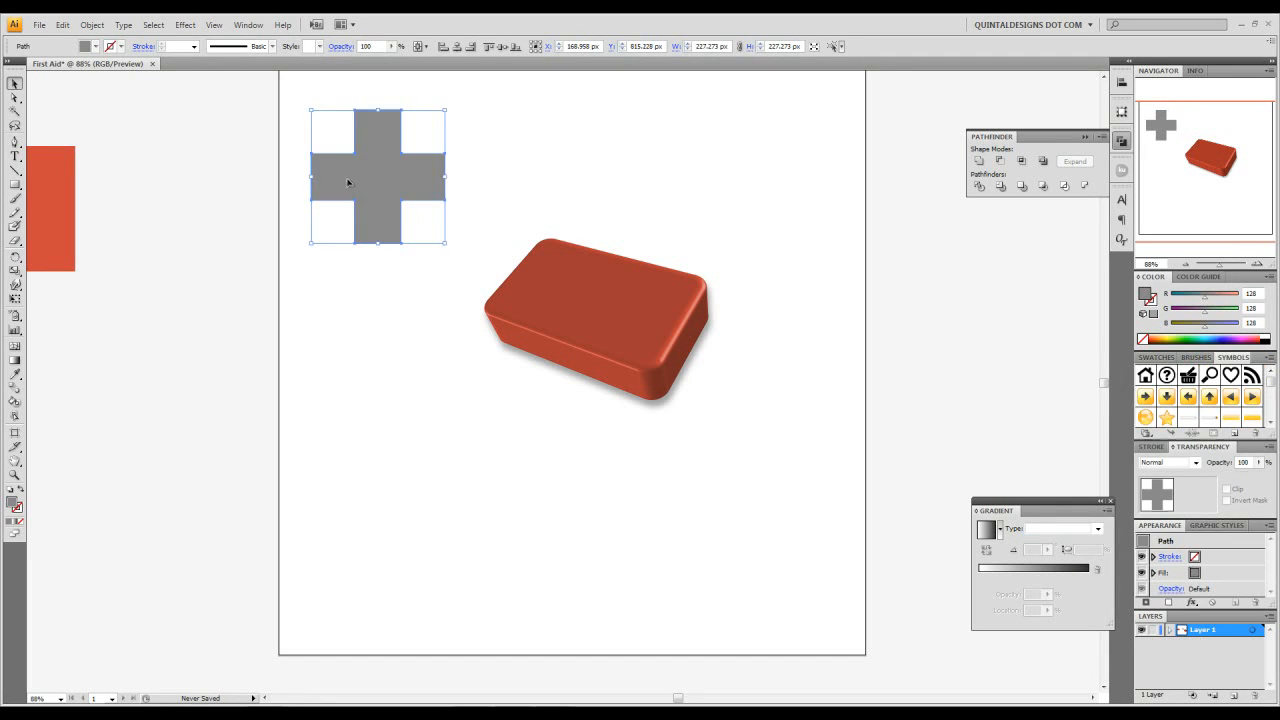
{"action": "left_click_drag", "start_coordinate": [360, 184], "coordinate": [419, 213]}
{"action": "left_click_drag", "start_coordinate": [444, 214], "coordinate": [388, 239]}
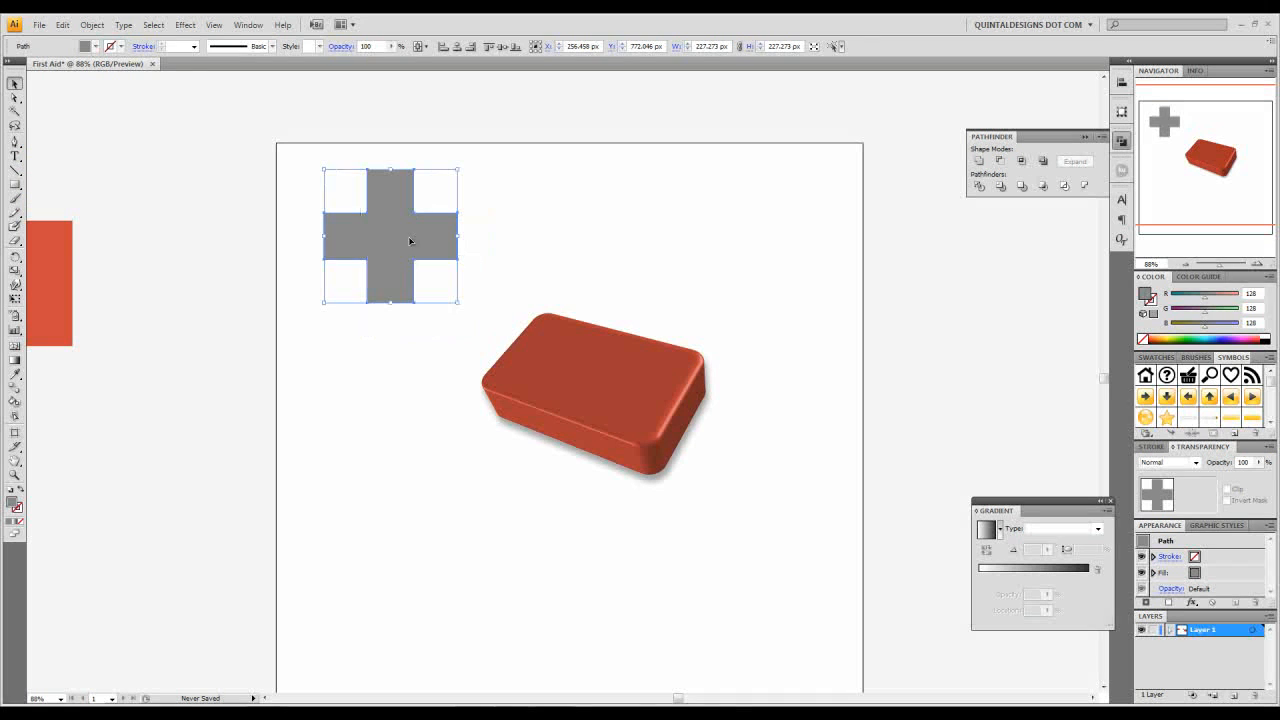
Step: Round the cross's corners with a 10 px radius and fill the shape with white
{"action": "left_click", "coordinate": [185, 25]}
{"action": "mouse_move", "coordinate": [257, 177]}
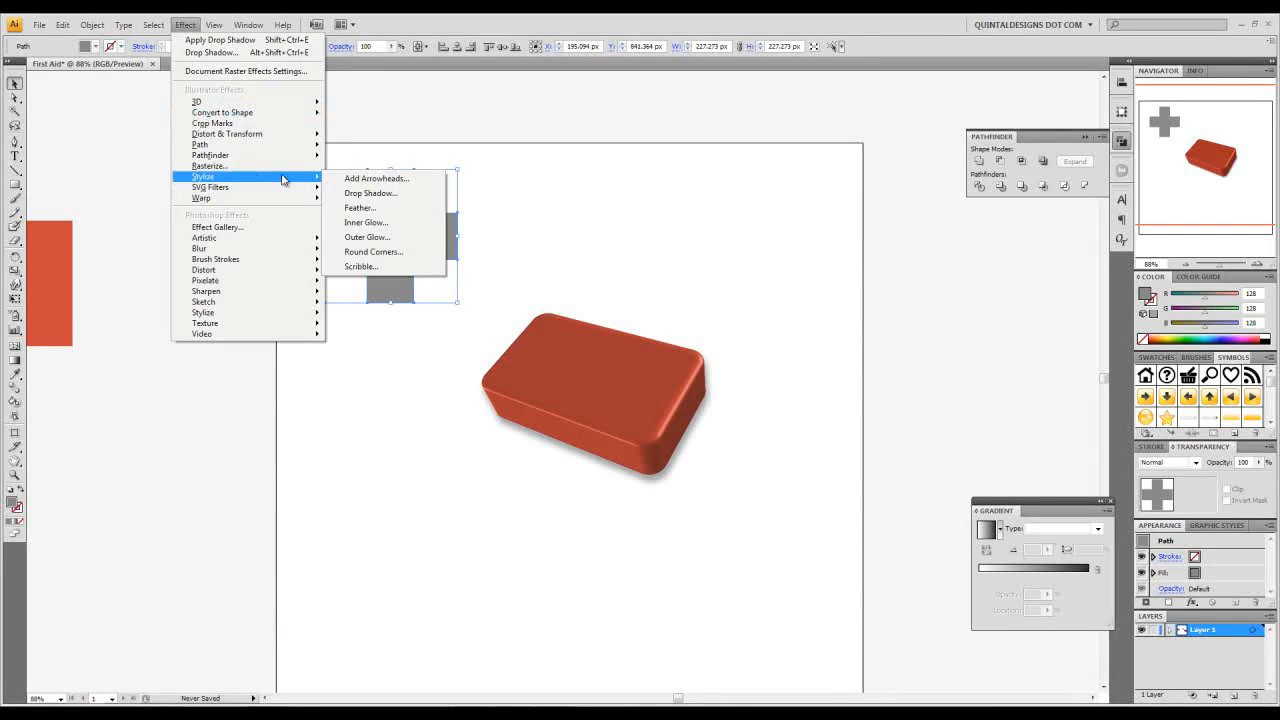
{"action": "left_click", "coordinate": [372, 251]}
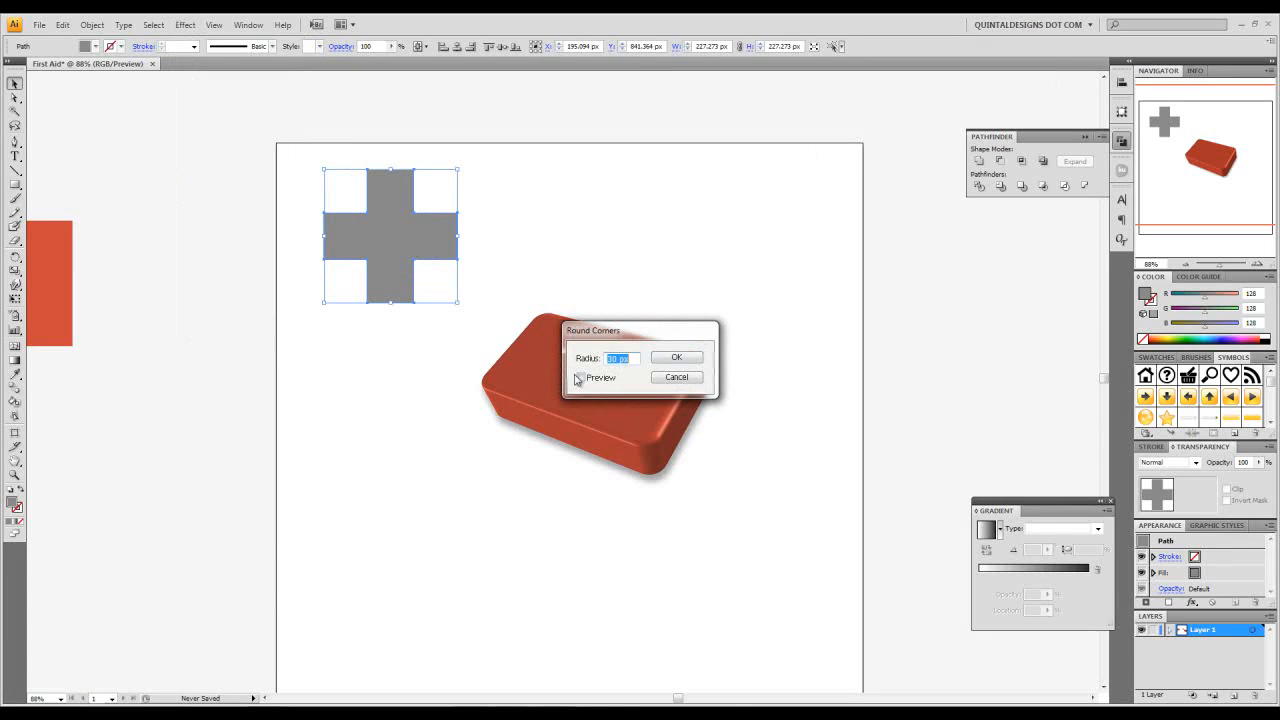
{"action": "left_click", "coordinate": [581, 377]}
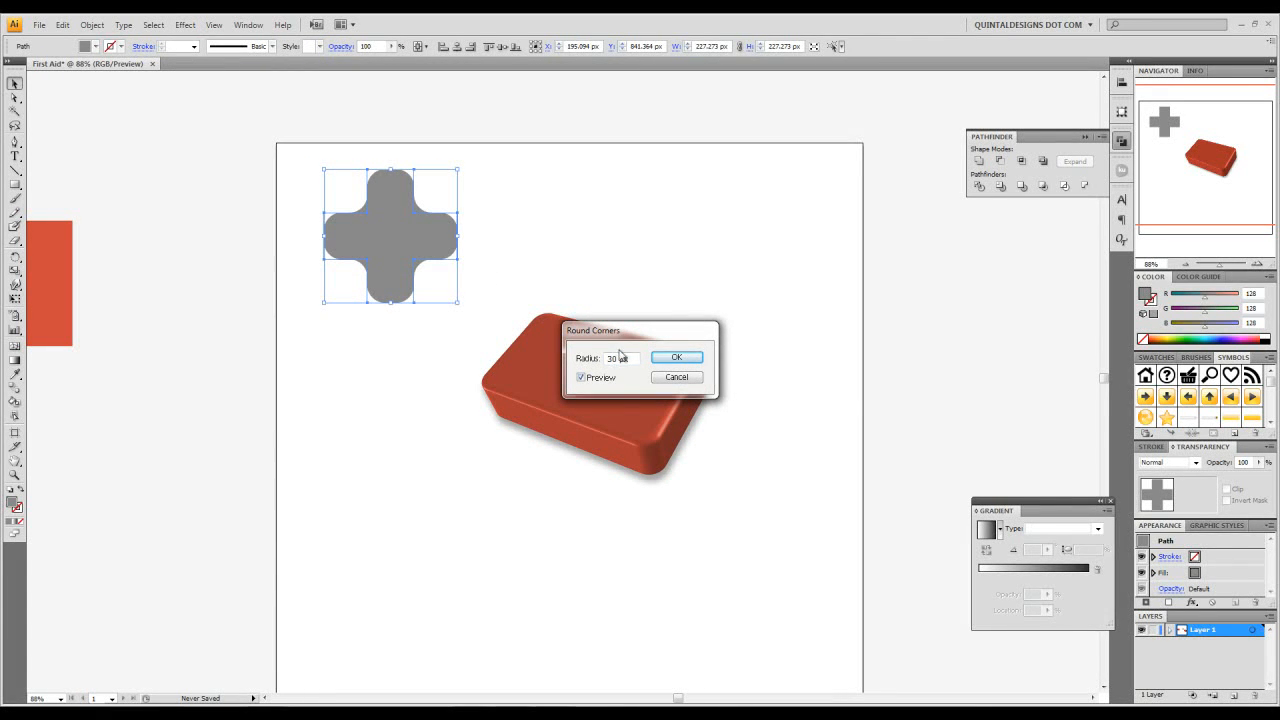
{"action": "type", "text": "10"}
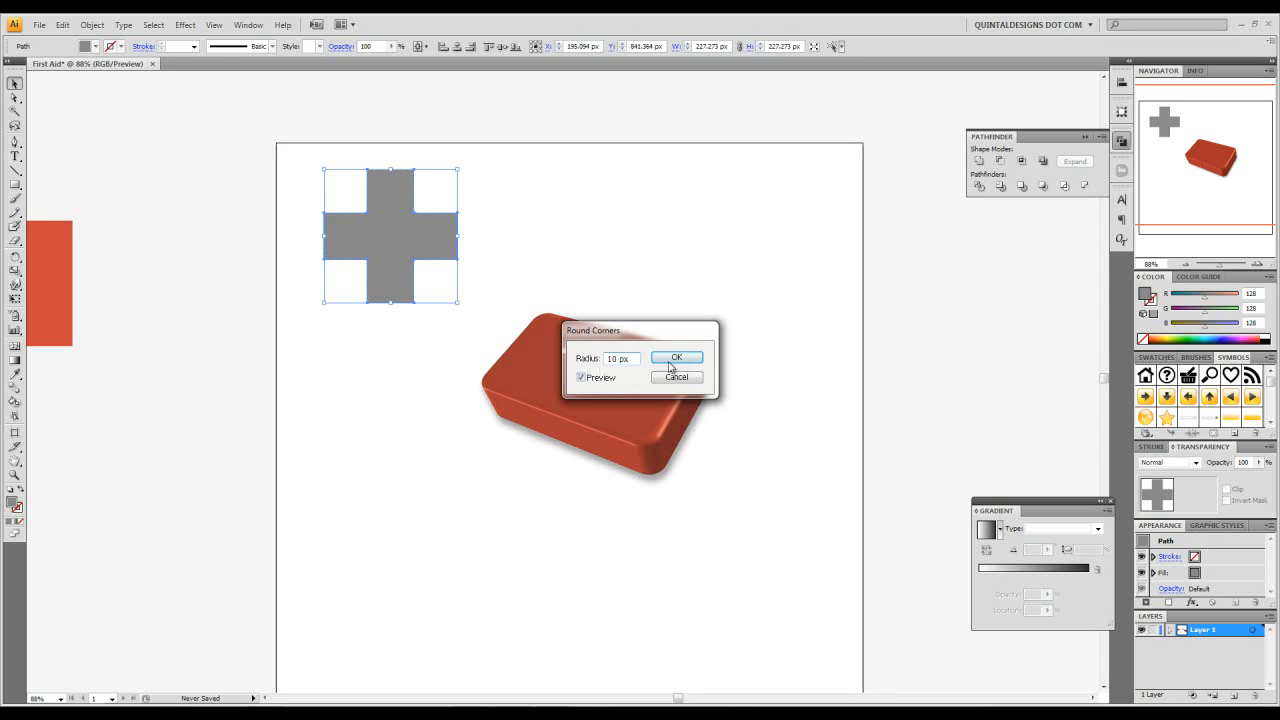
{"action": "left_click", "coordinate": [589, 379]}
{"action": "left_click", "coordinate": [676, 357]}
{"action": "left_click", "coordinate": [597, 247]}
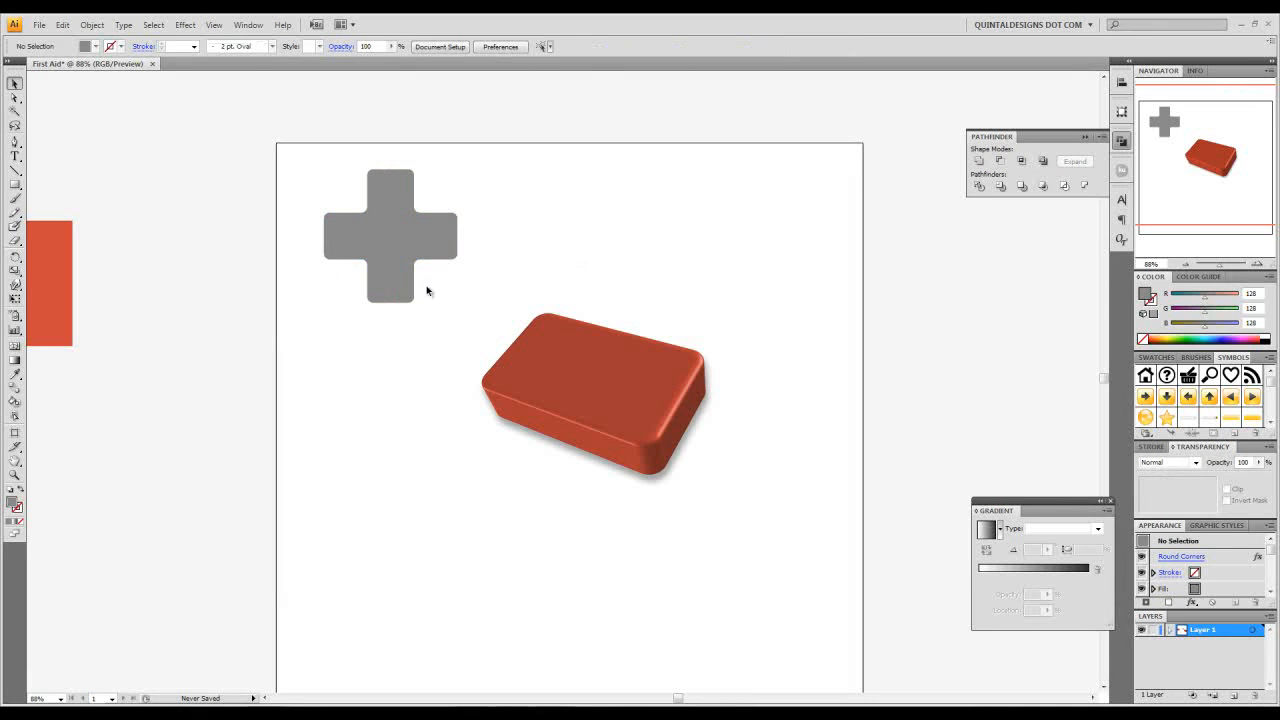
{"action": "left_click", "coordinate": [403, 233]}
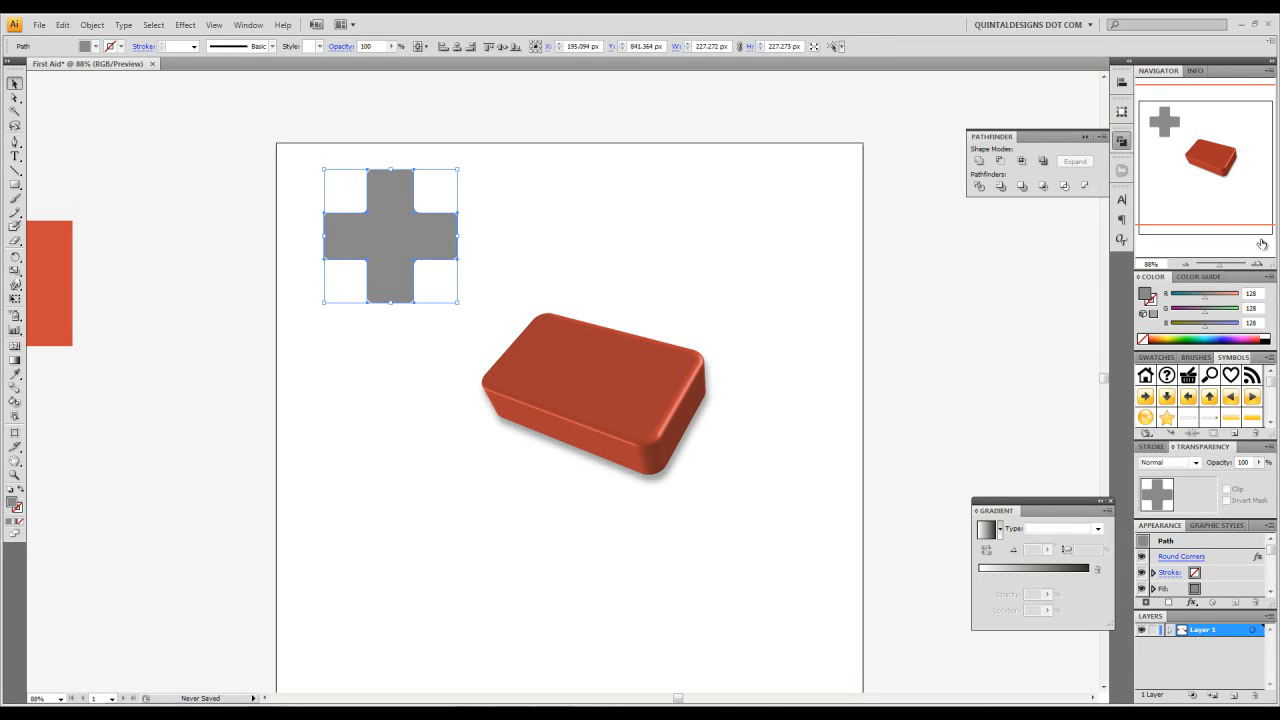
{"action": "left_click", "coordinate": [1266, 334]}
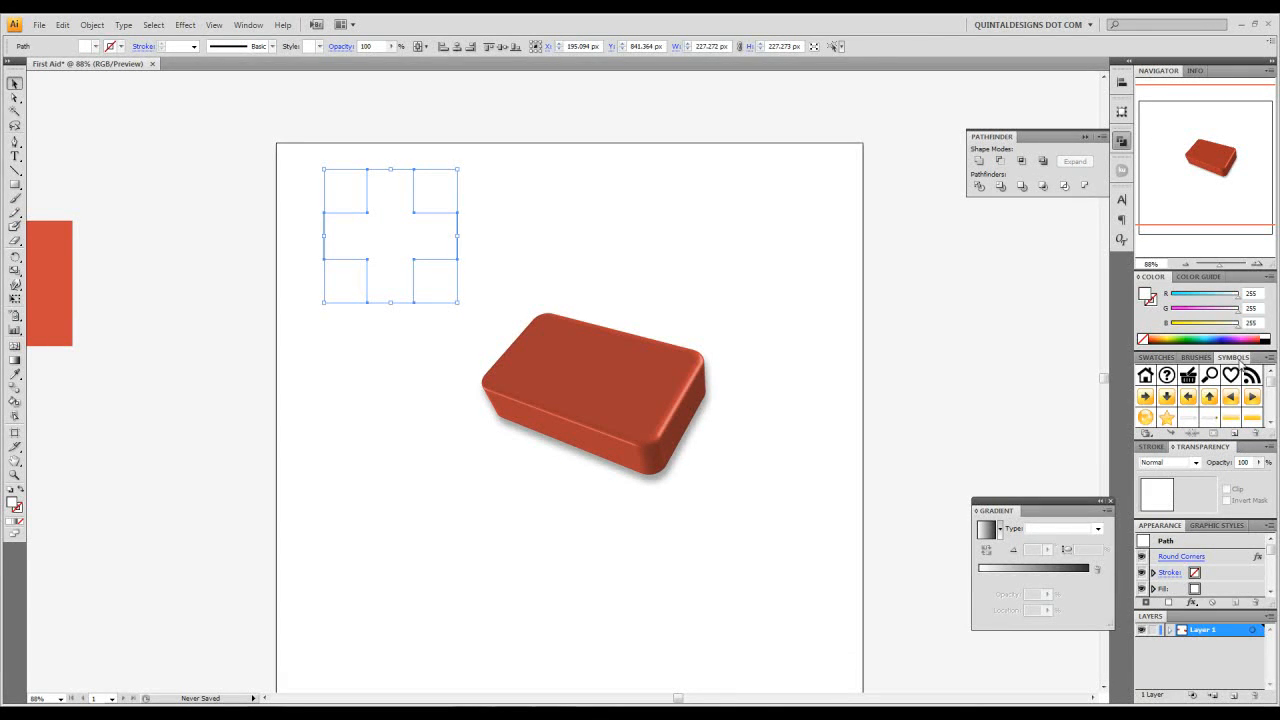
Step: Save the white cross as a Graphic symbol named First Aid Plus with centre registration, and delete its instance from the artboard
{"action": "left_click", "coordinate": [248, 24]}
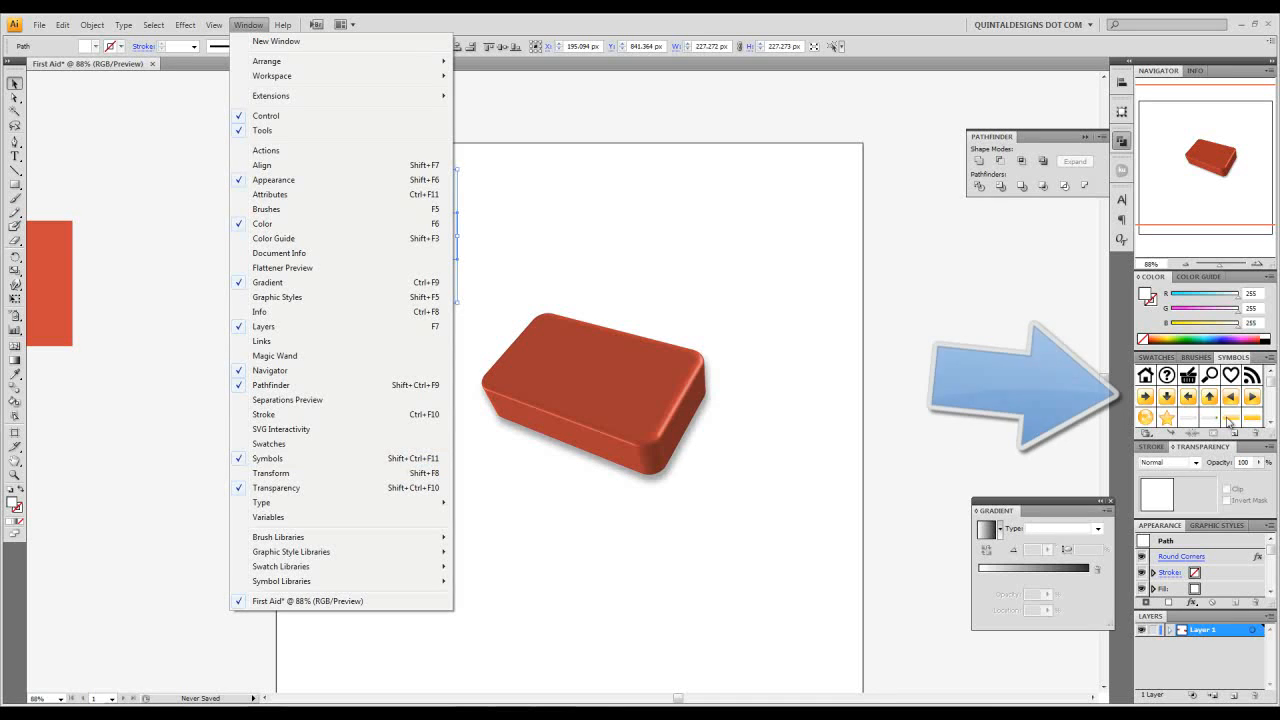
{"action": "left_click", "coordinate": [1234, 433]}
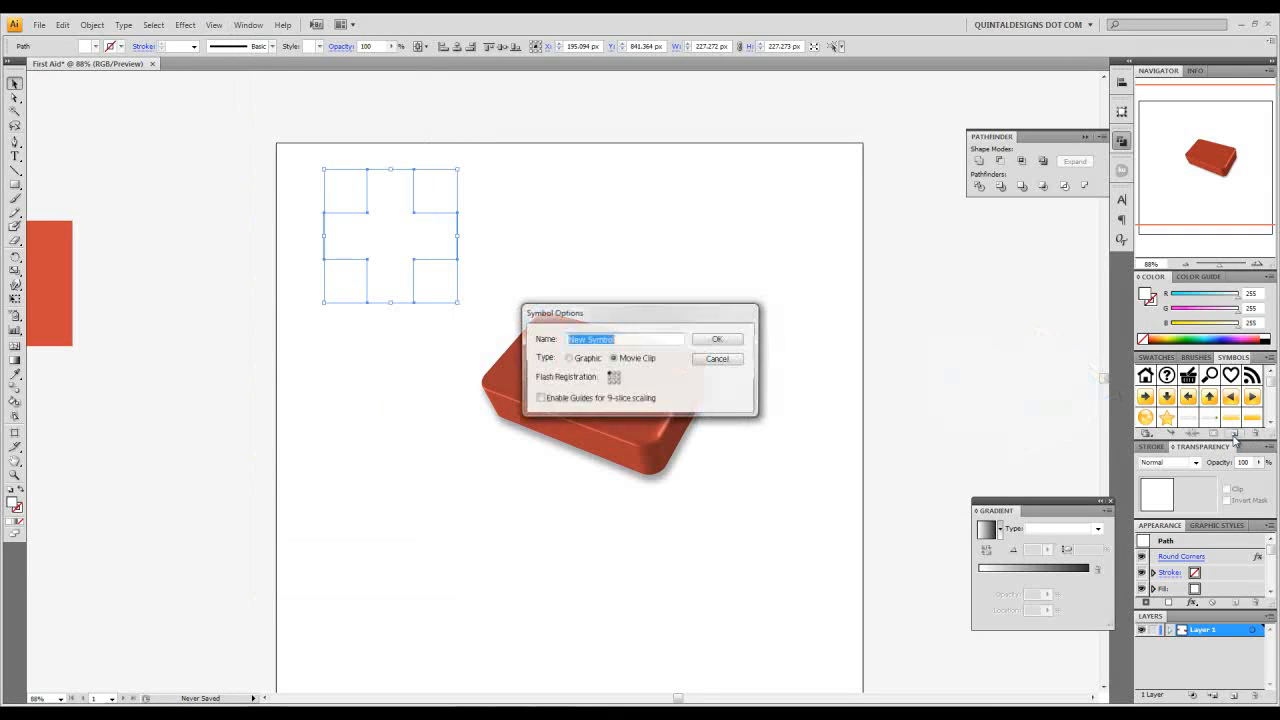
{"action": "left_click", "coordinate": [569, 358]}
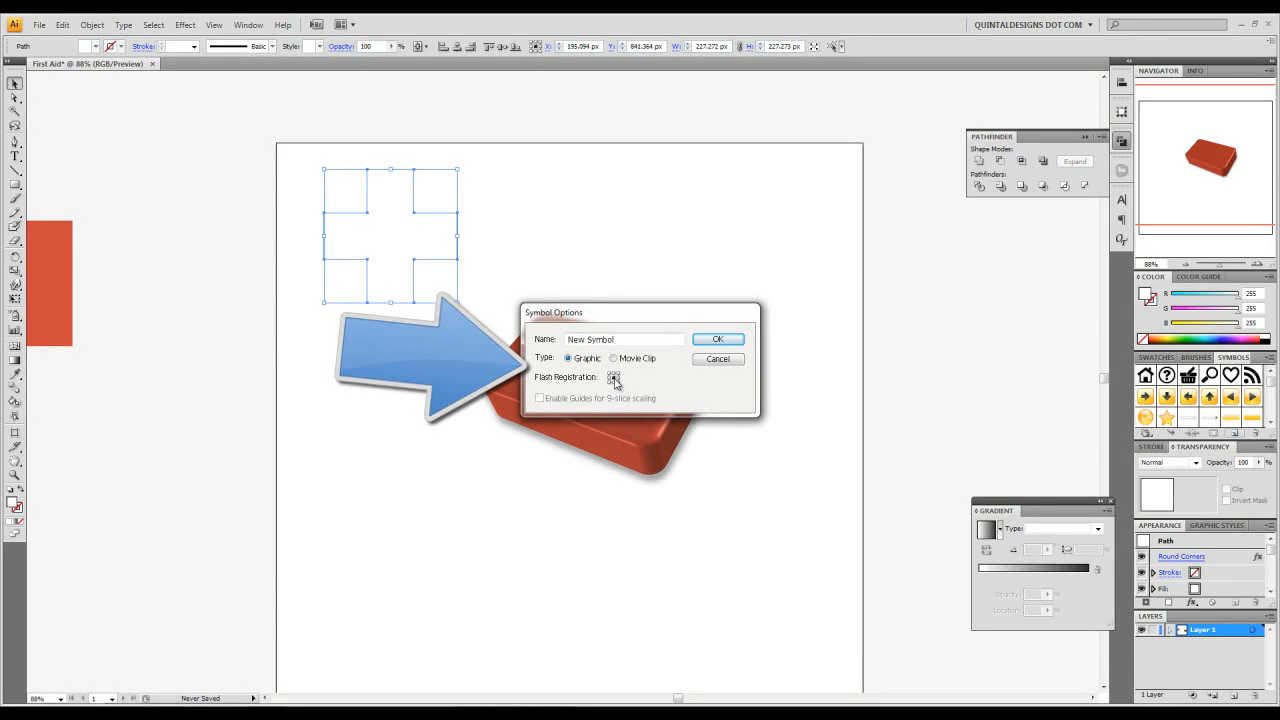
{"action": "left_click_drag", "start_coordinate": [625, 340], "coordinate": [538, 347]}
{"action": "type", "text": "First Aid Plus"}
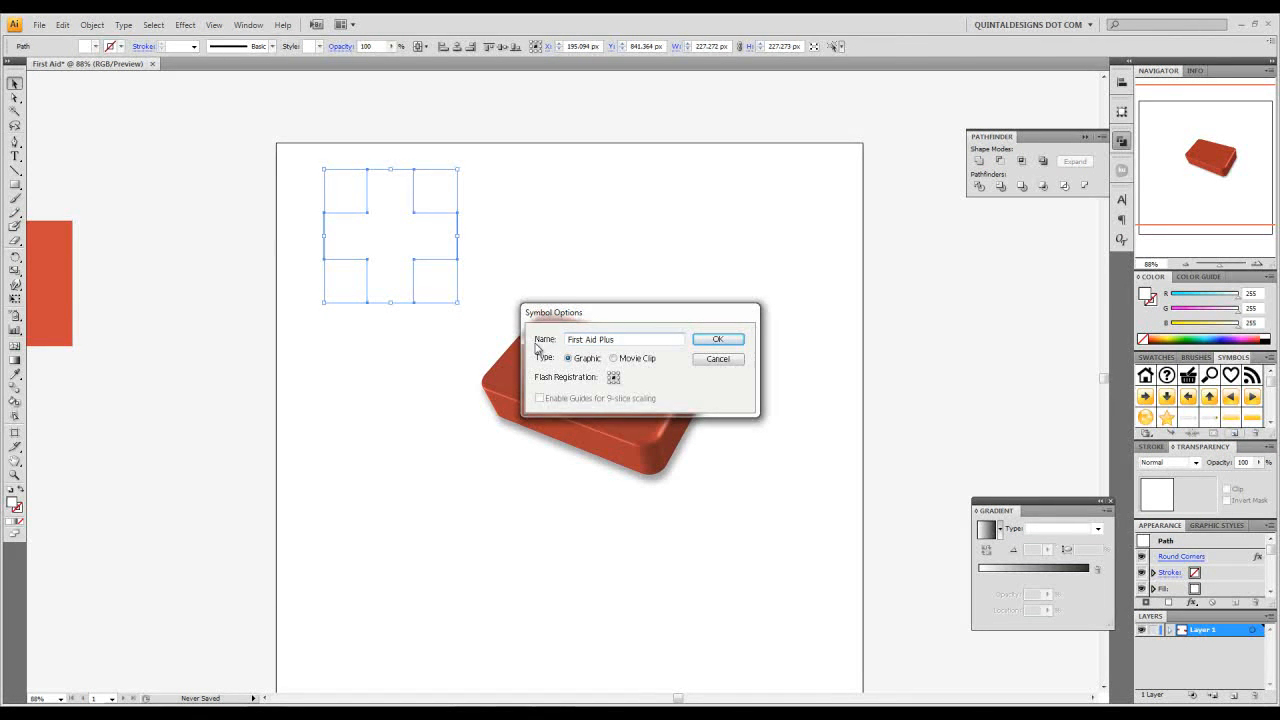
{"action": "key", "text": "Return"}
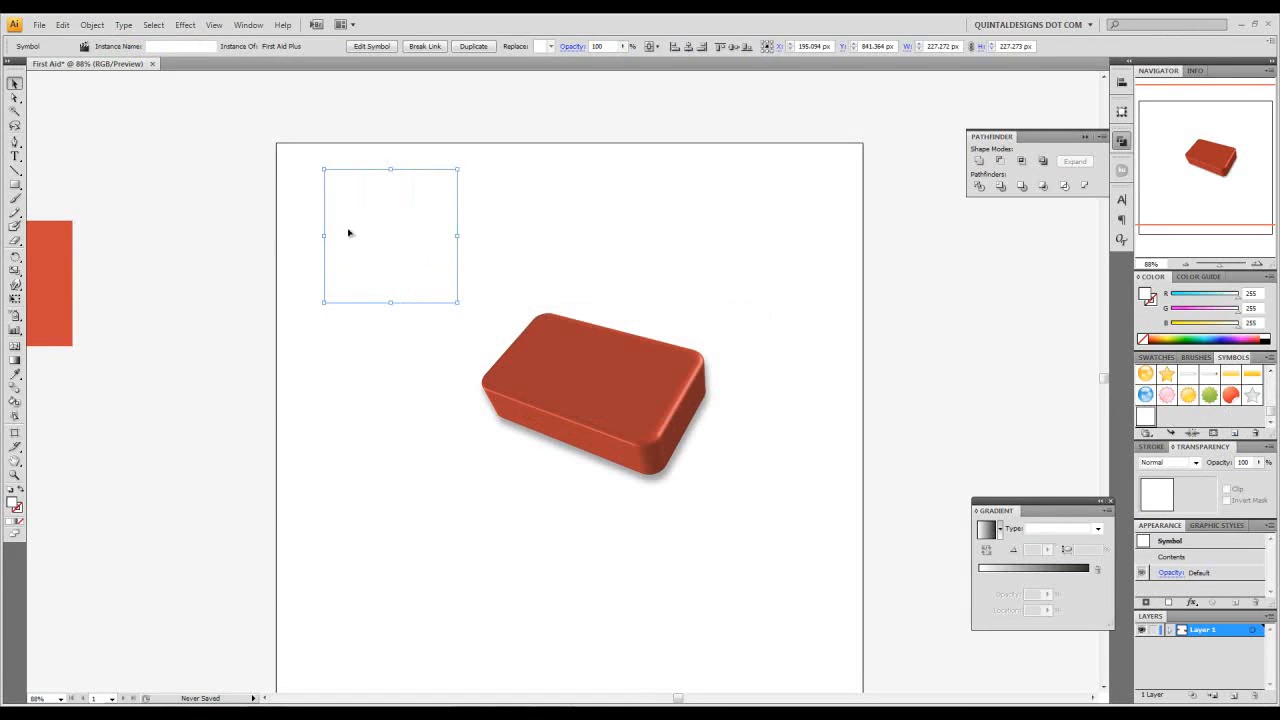
{"action": "key", "text": "Delete"}
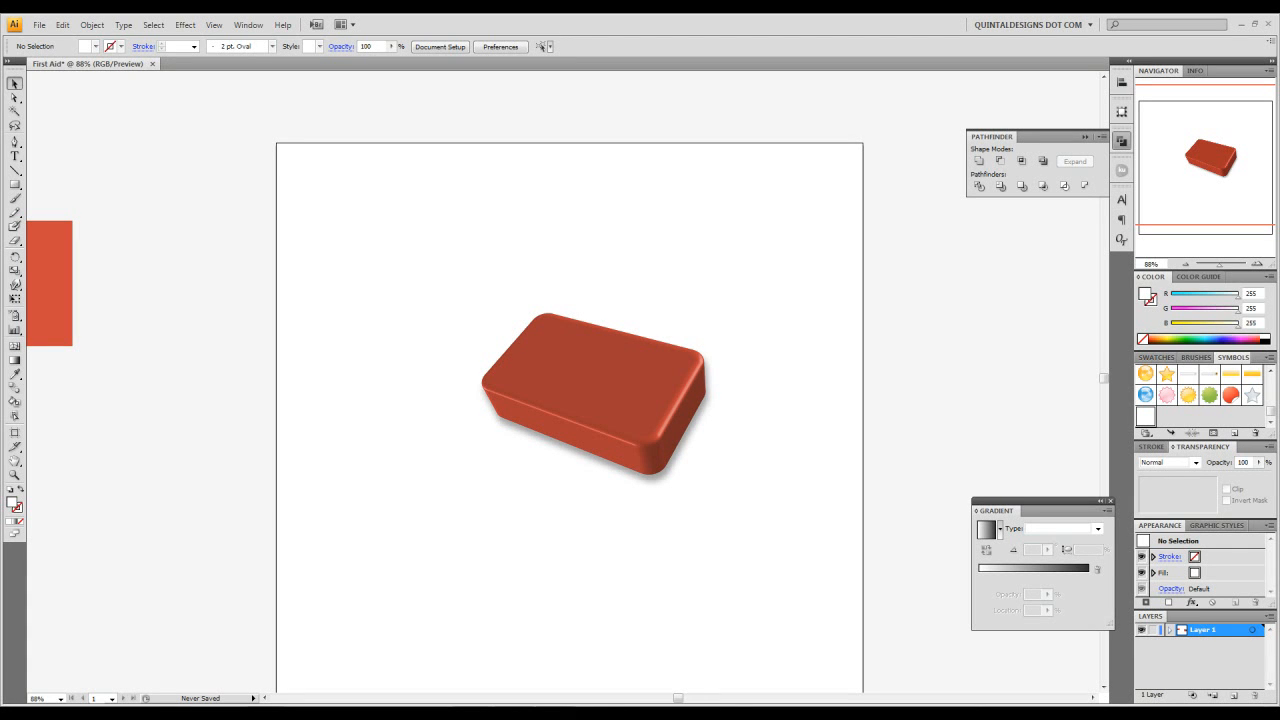
Step: Shift the box slightly up and left, and map the First Aid Plus symbol onto surface 1 of its 3D Extrude & Bevel effect
{"action": "left_click_drag", "start_coordinate": [606, 397], "coordinate": [586, 362]}
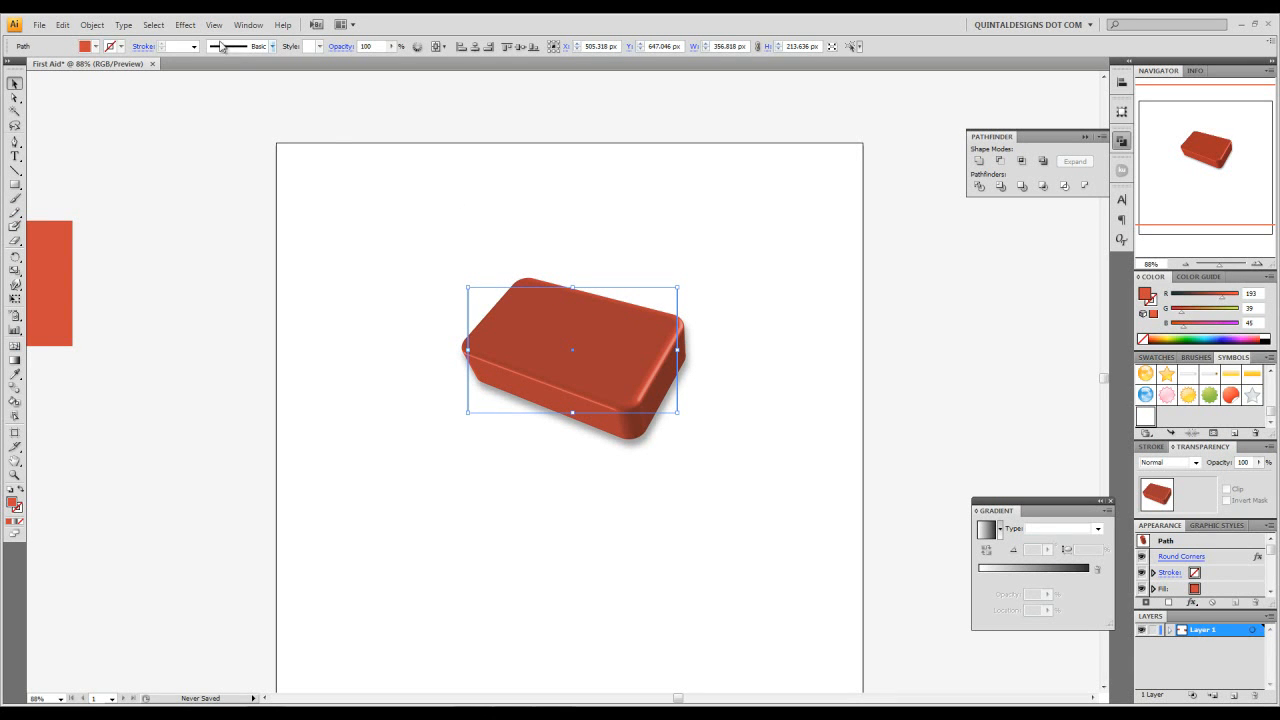
{"action": "left_click", "coordinate": [248, 25]}
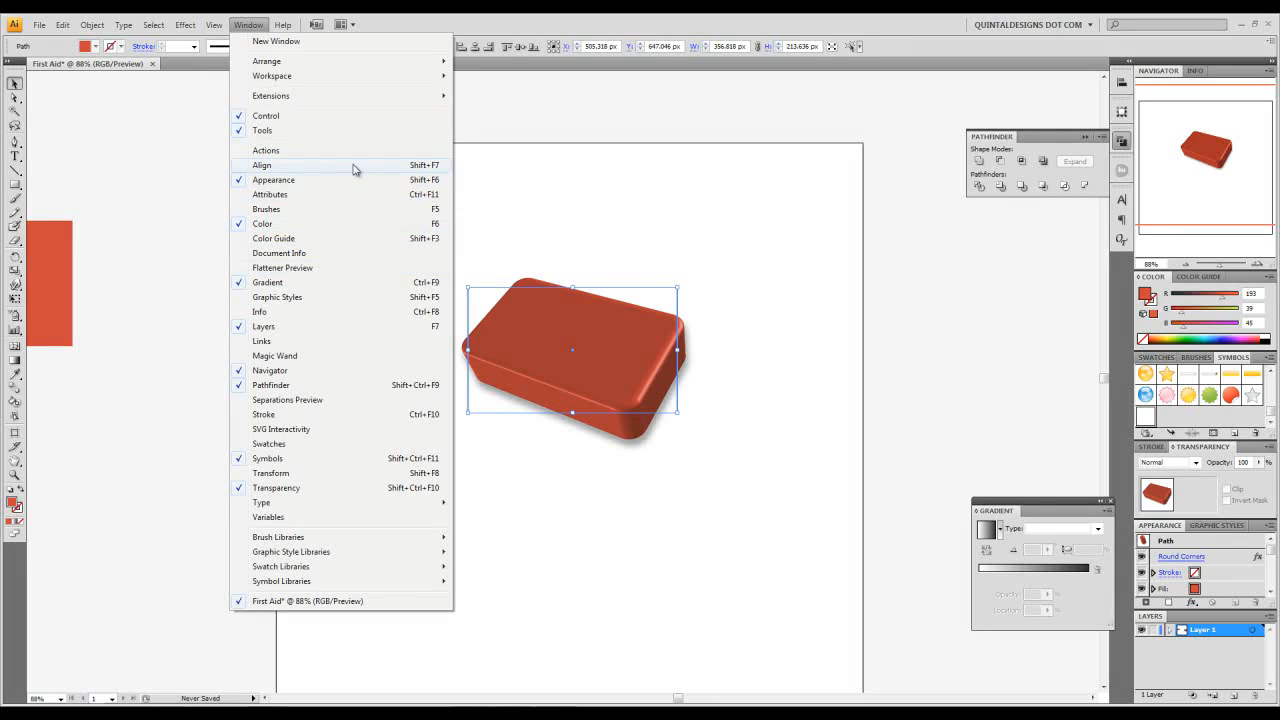
{"action": "left_click", "coordinate": [1270, 555]}
{"action": "left_click_drag", "start_coordinate": [1270, 555], "coordinate": [1274, 583]}
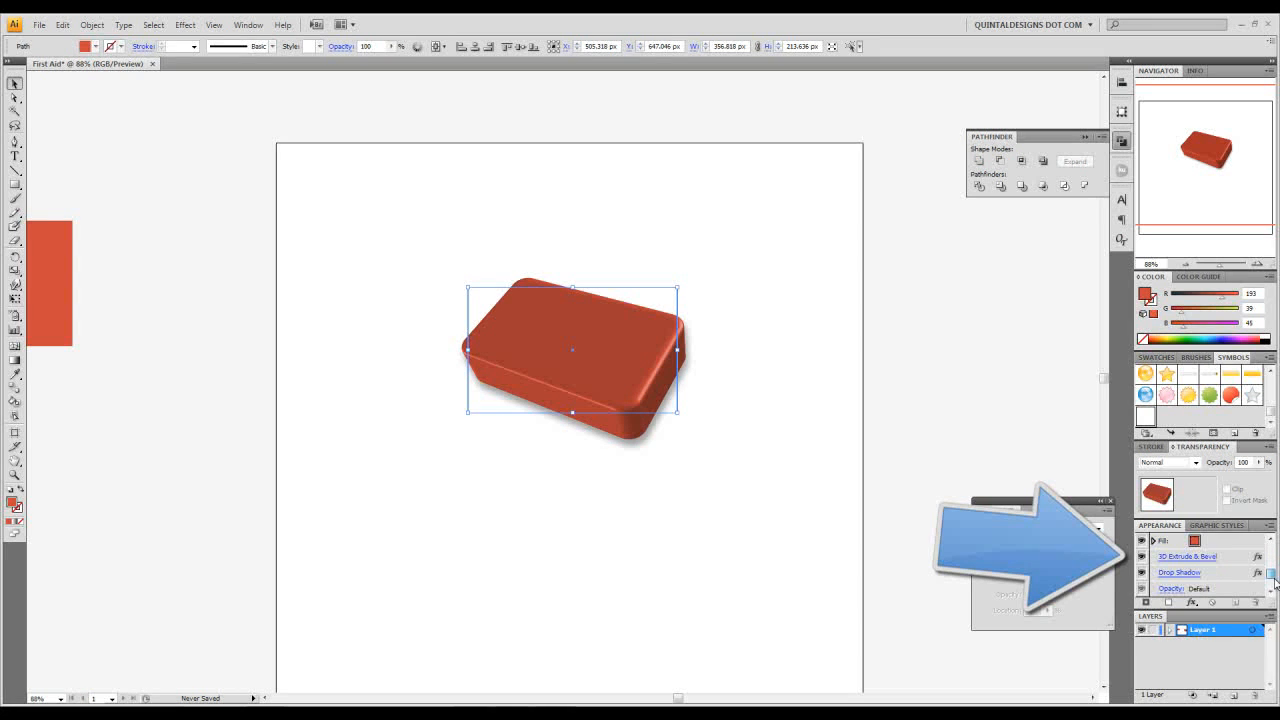
{"action": "left_click", "coordinate": [1195, 558]}
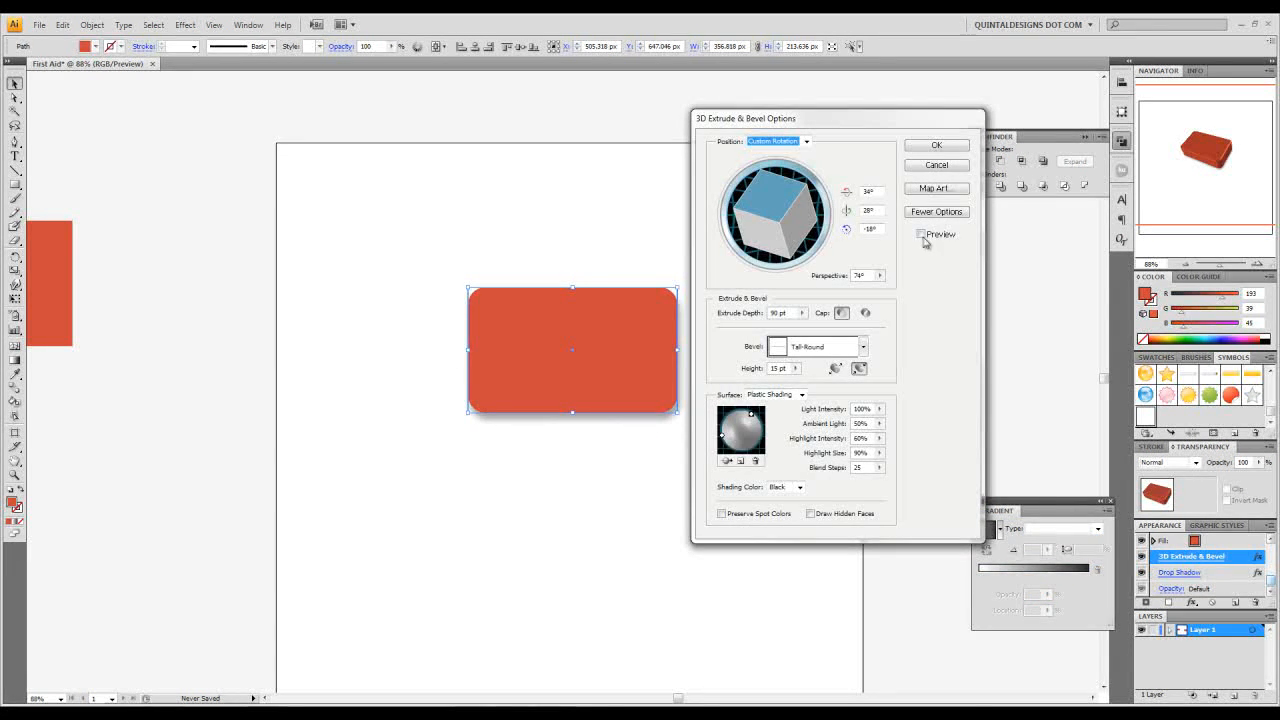
{"action": "left_click", "coordinate": [921, 234]}
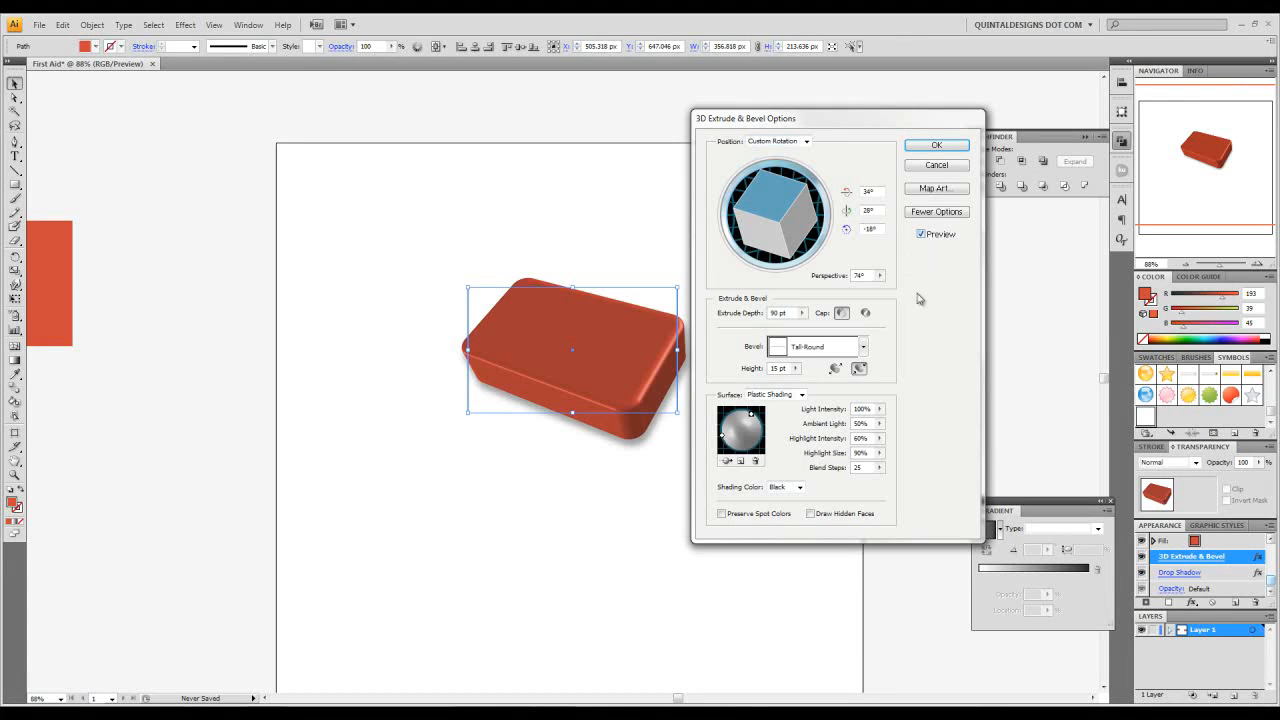
{"action": "left_click", "coordinate": [944, 190]}
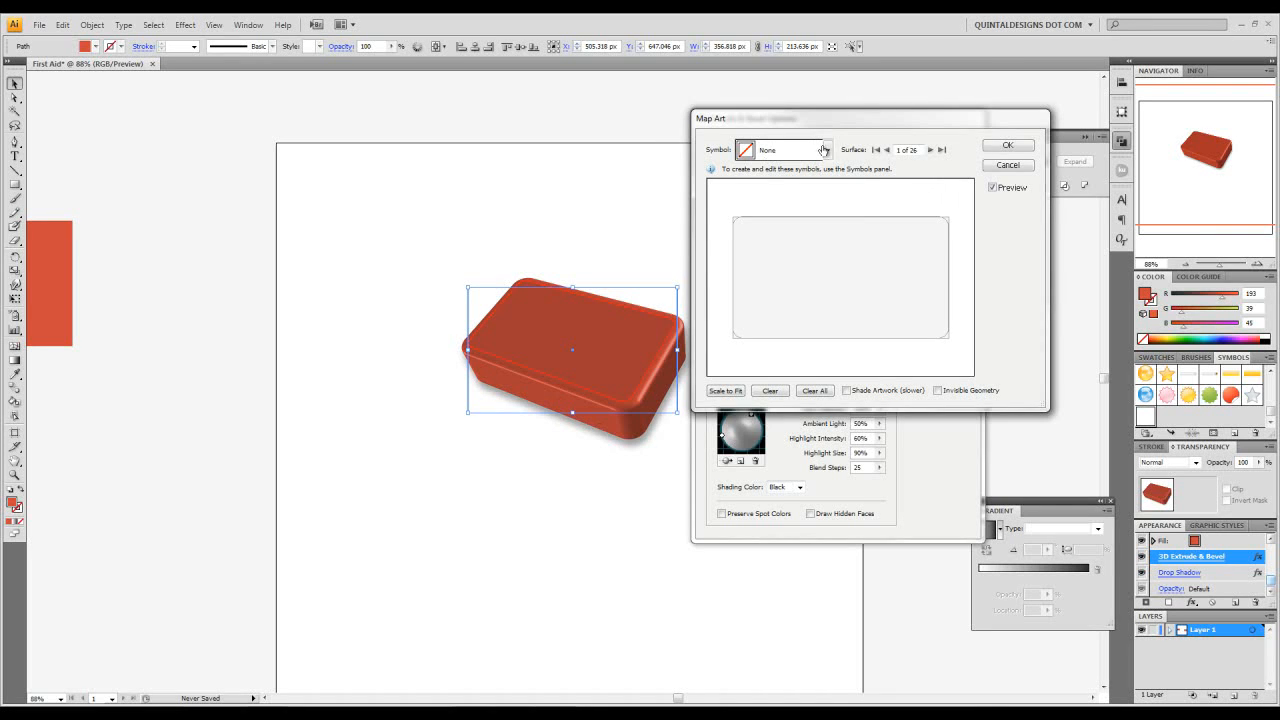
{"action": "left_click", "coordinate": [827, 150]}
{"action": "left_click_drag", "start_coordinate": [830, 188], "coordinate": [831, 277]}
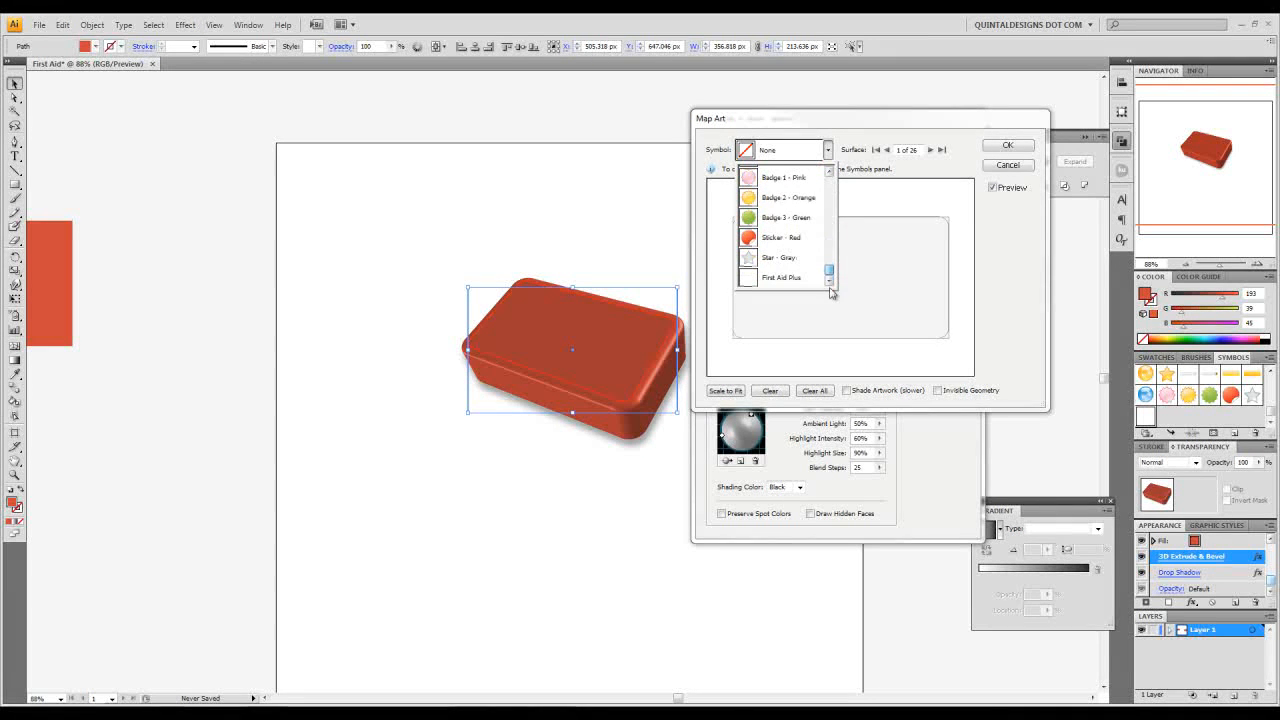
{"action": "left_click", "coordinate": [816, 277]}
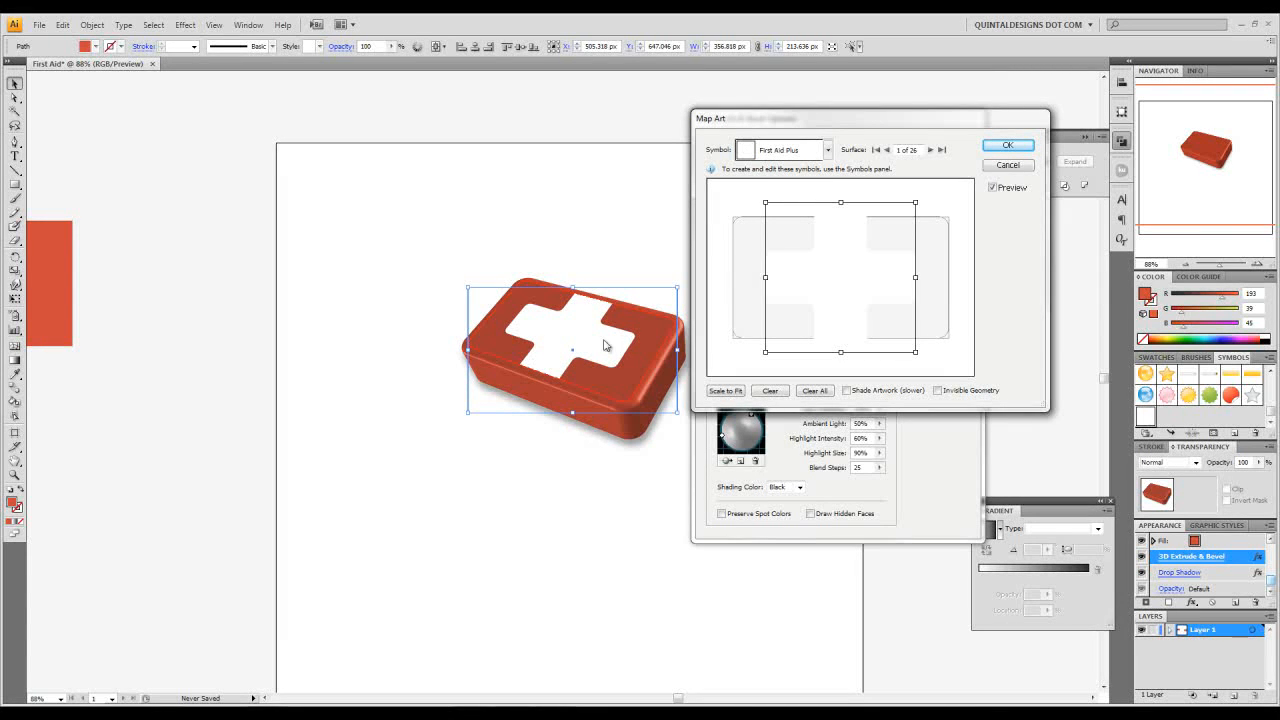
Step: Scale the mapped cross down around its centre so it fits within the box's top face, and apply the 3D effect
{"action": "left_click_drag", "start_coordinate": [917, 203], "coordinate": [886, 231]}
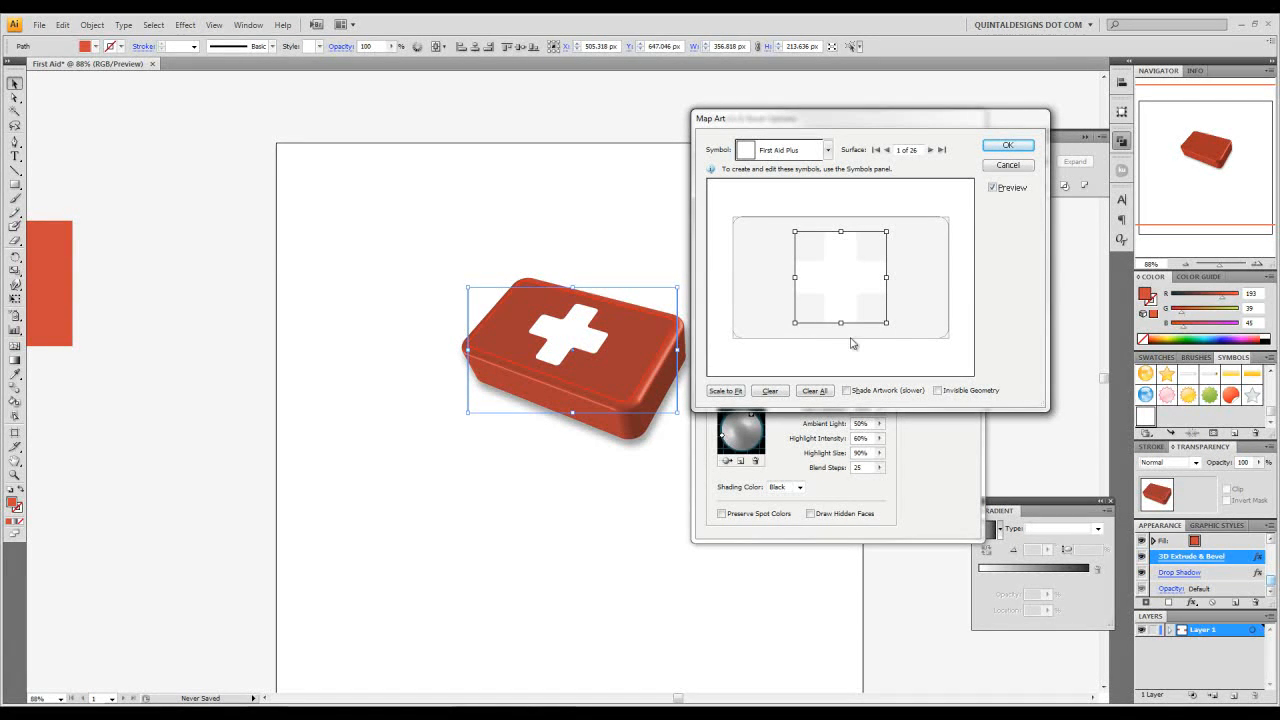
{"action": "left_click", "coordinate": [1007, 146]}
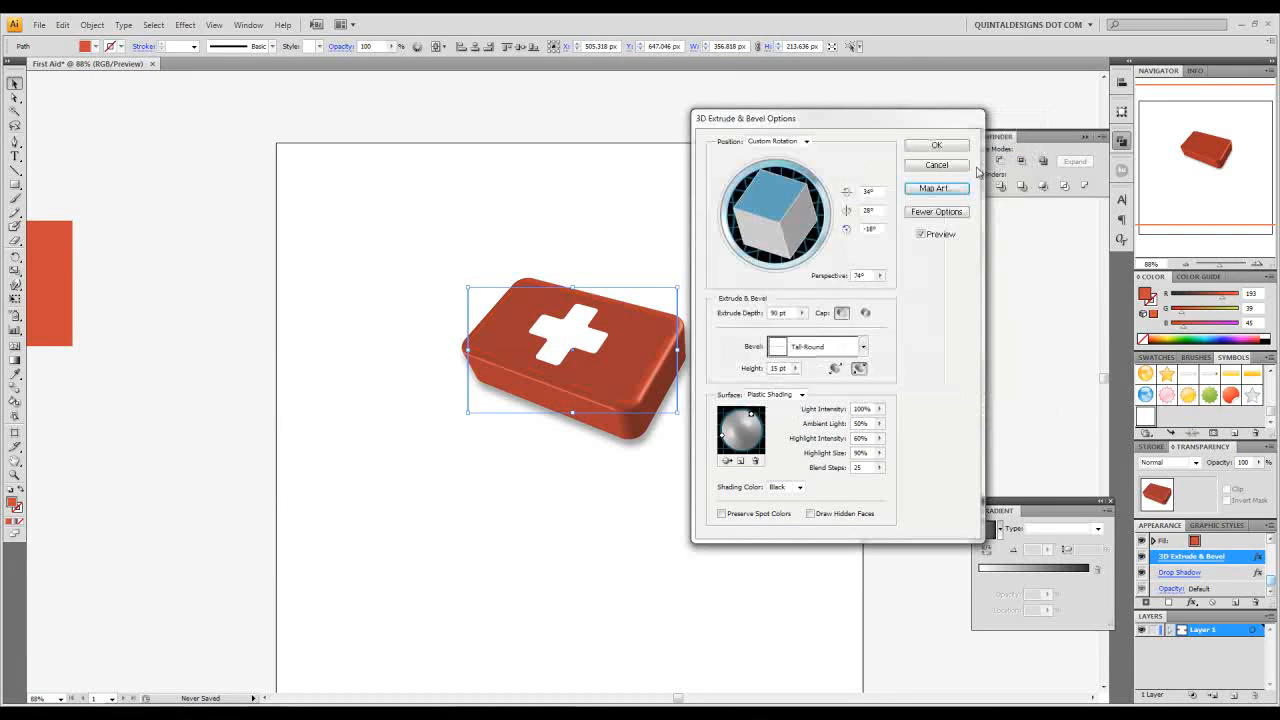
{"action": "left_click", "coordinate": [938, 147]}
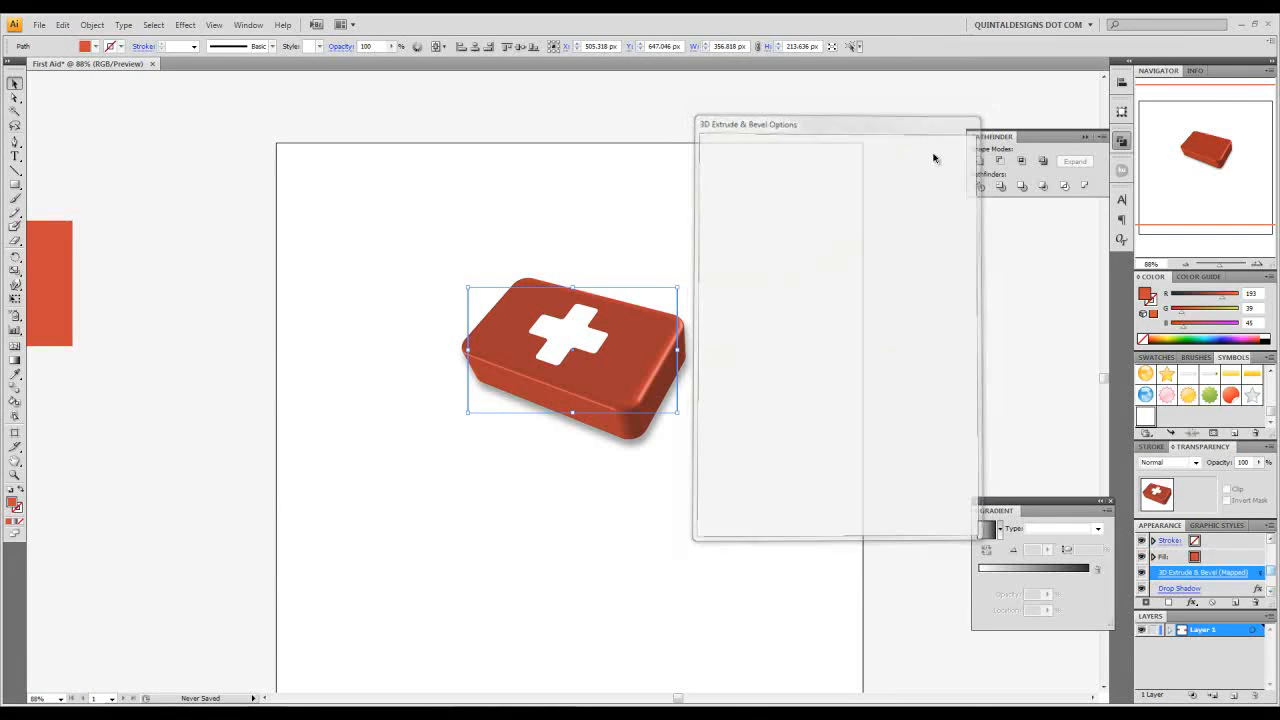
{"action": "left_click", "coordinate": [691, 489]}
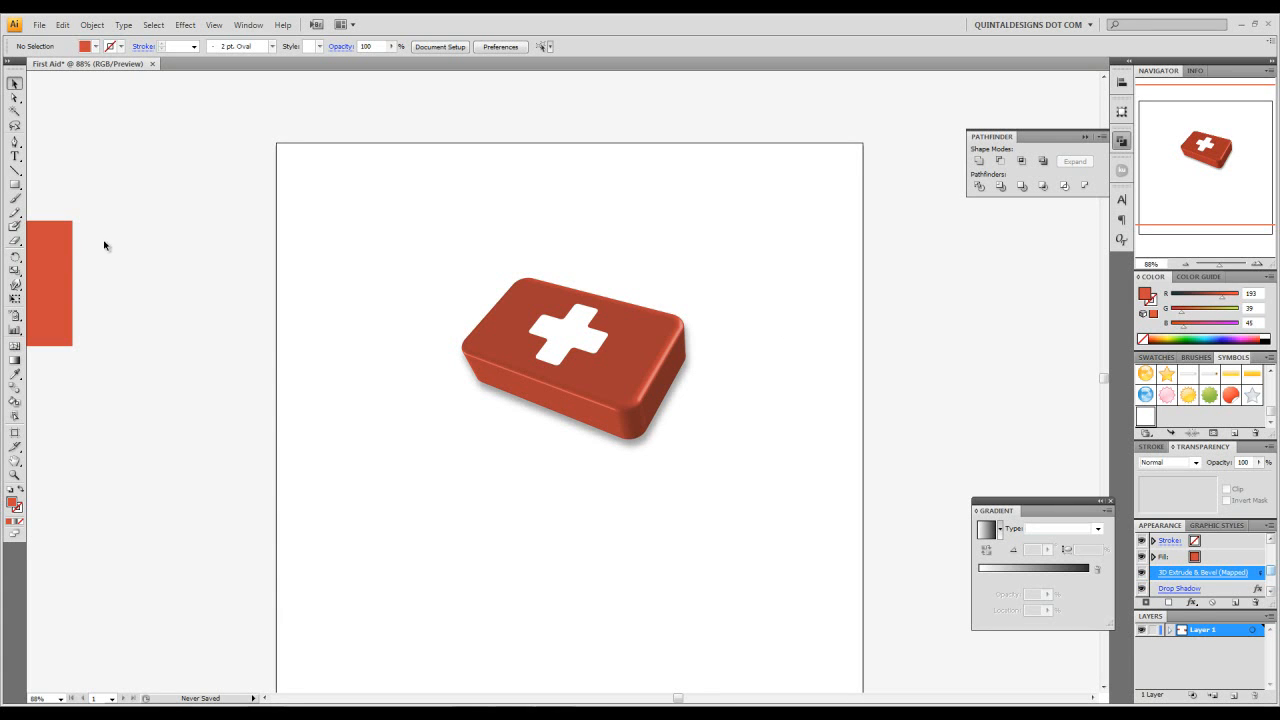
Step: Bring the spare red rectangle onto the artboard's upper-left area and round its corners with the Round Corners effect
{"action": "left_click_drag", "start_coordinate": [57, 249], "coordinate": [401, 164]}
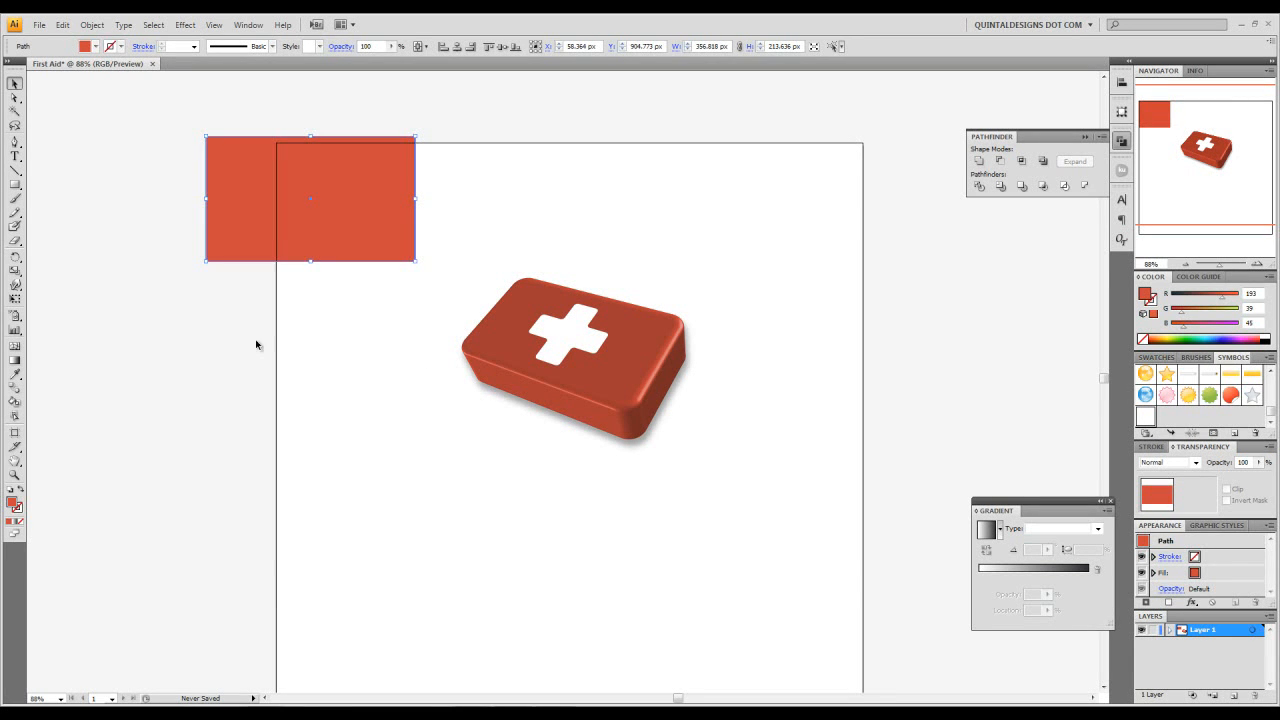
{"action": "left_click_drag", "start_coordinate": [331, 209], "coordinate": [423, 222]}
{"action": "left_click", "coordinate": [185, 24]}
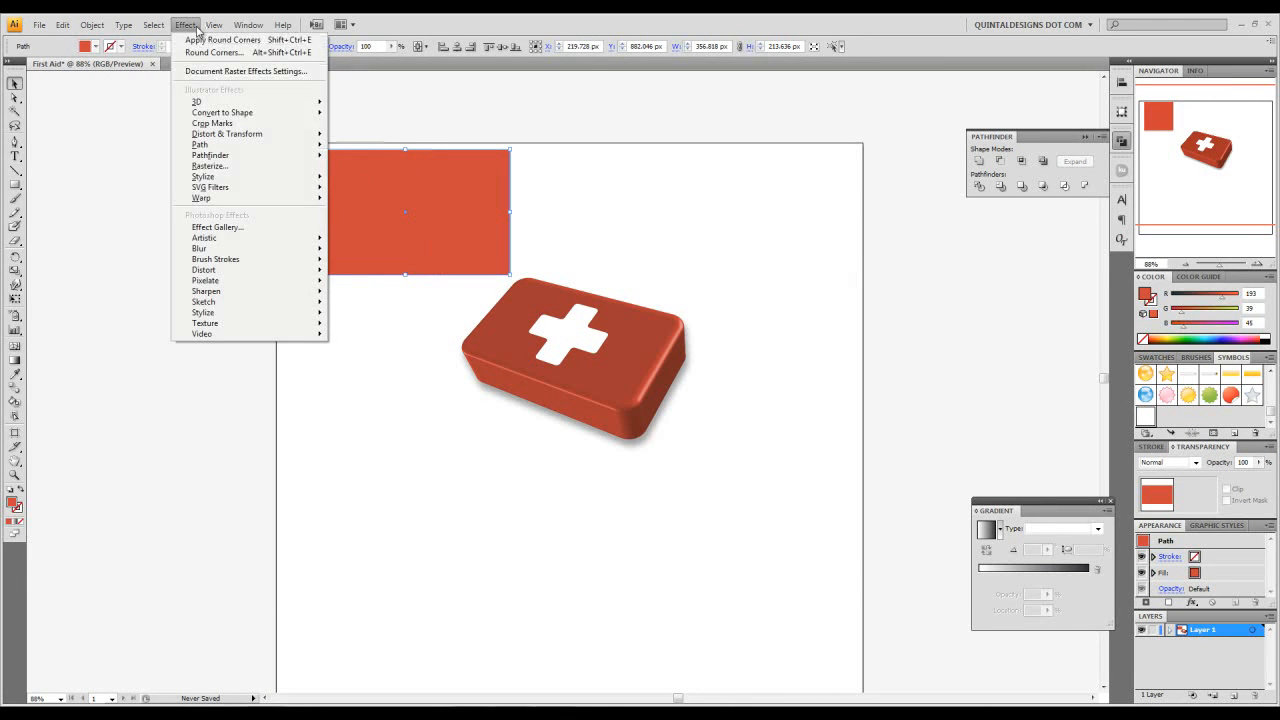
{"action": "mouse_move", "coordinate": [235, 177]}
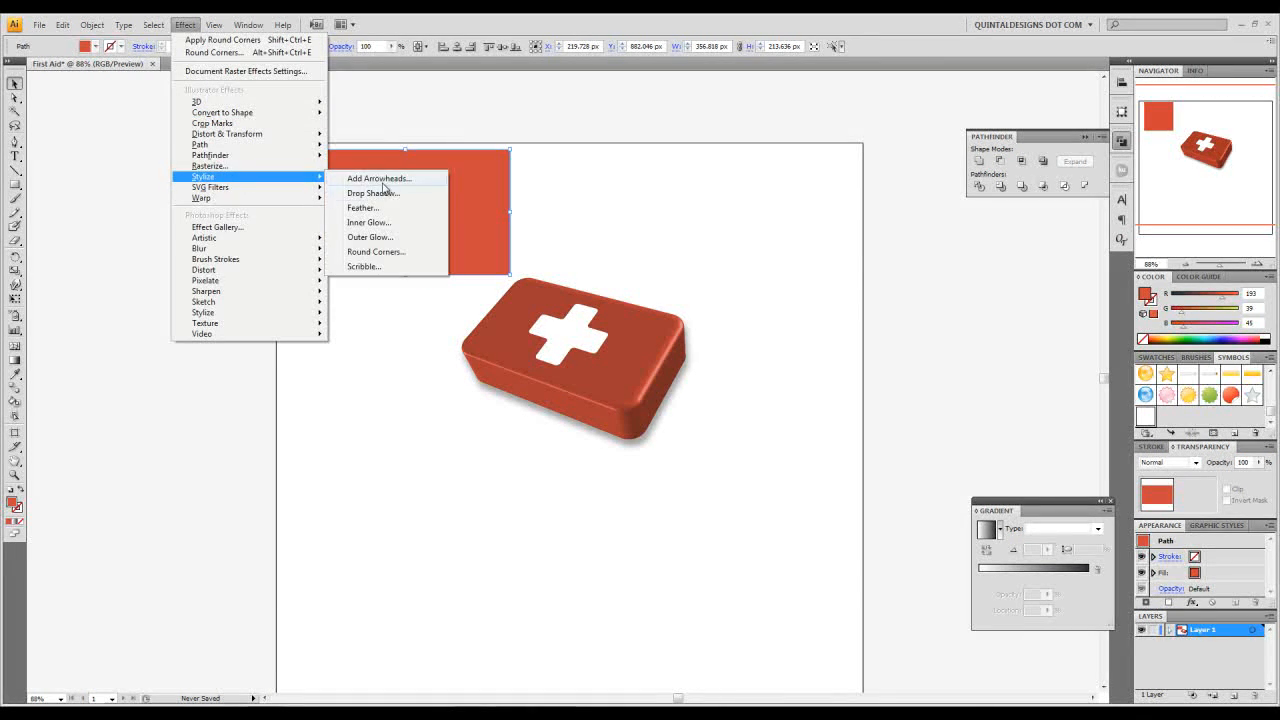
{"action": "left_click", "coordinate": [386, 250]}
{"action": "left_click", "coordinate": [592, 378]}
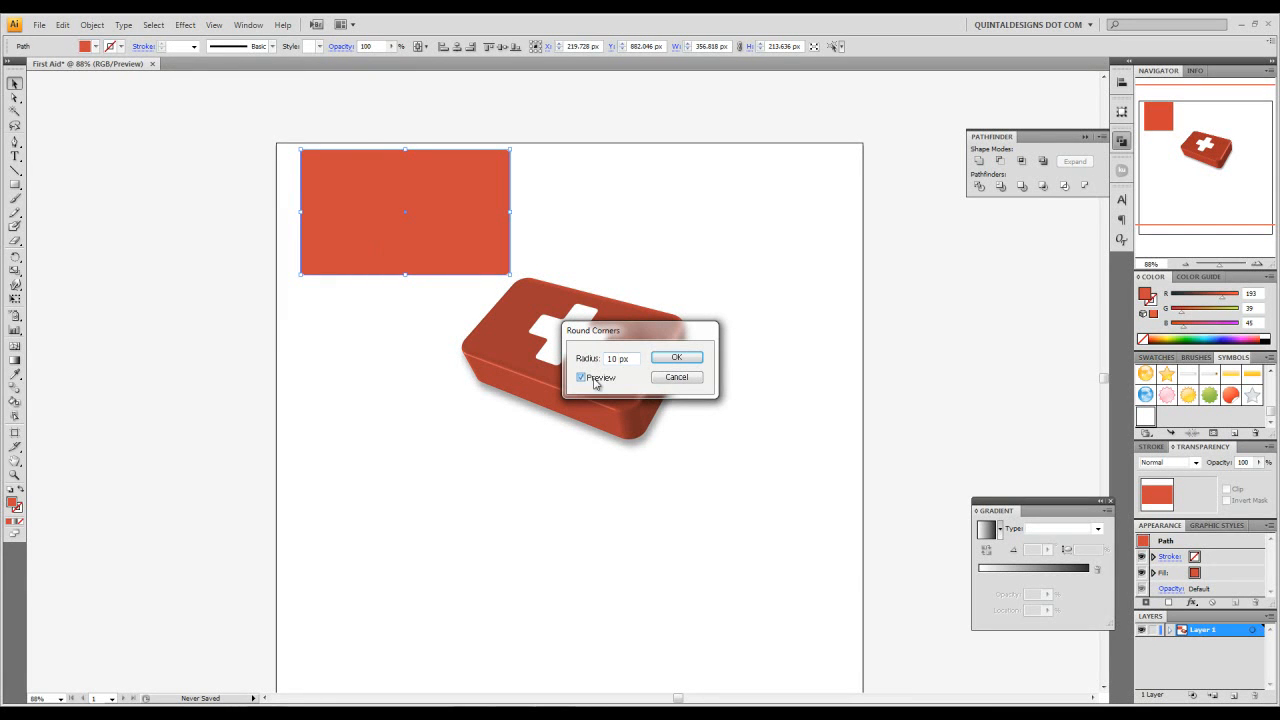
{"action": "double_click", "coordinate": [614, 359]}
{"action": "left_click", "coordinate": [582, 378]}
{"action": "left_click", "coordinate": [582, 378]}
{"action": "left_click", "coordinate": [665, 358]}
Step: Place the rounded rectangle above and to the right of the box, and swap its fill and stroke to leave a red outline
{"action": "left_click_drag", "start_coordinate": [465, 225], "coordinate": [751, 245]}
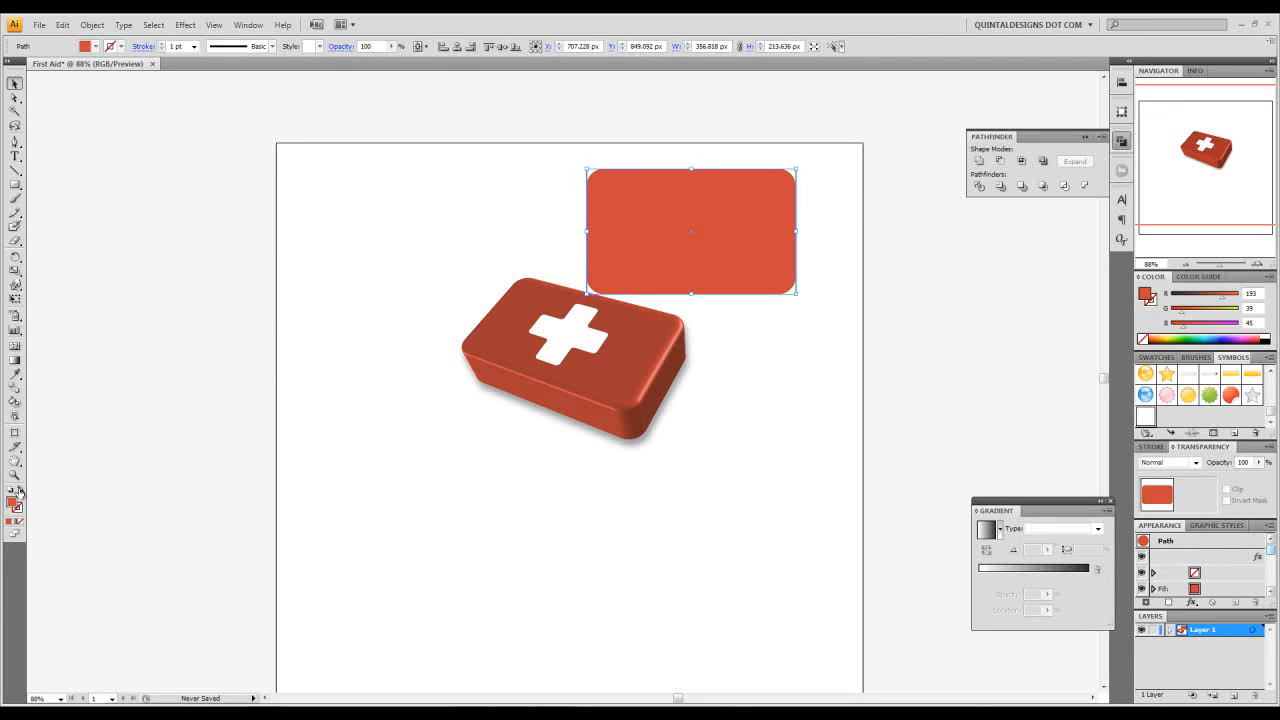
{"action": "left_click", "coordinate": [19, 490]}
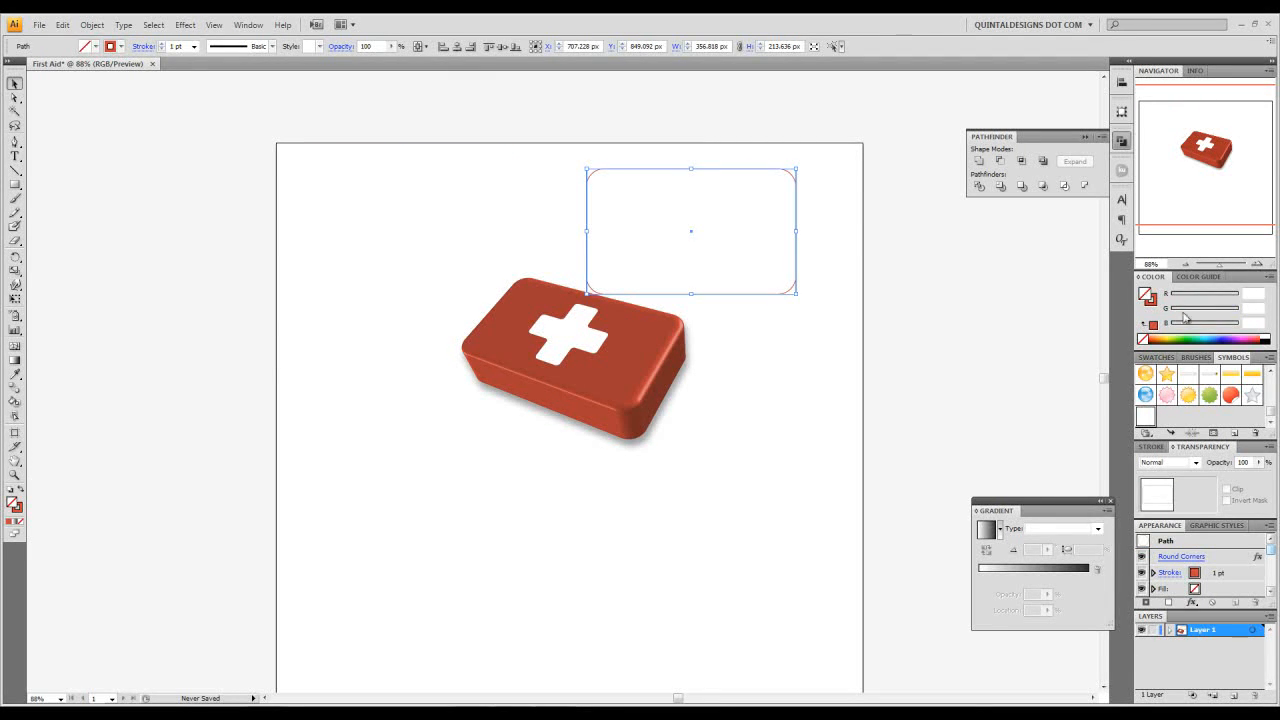
{"action": "left_click", "coordinate": [1151, 304]}
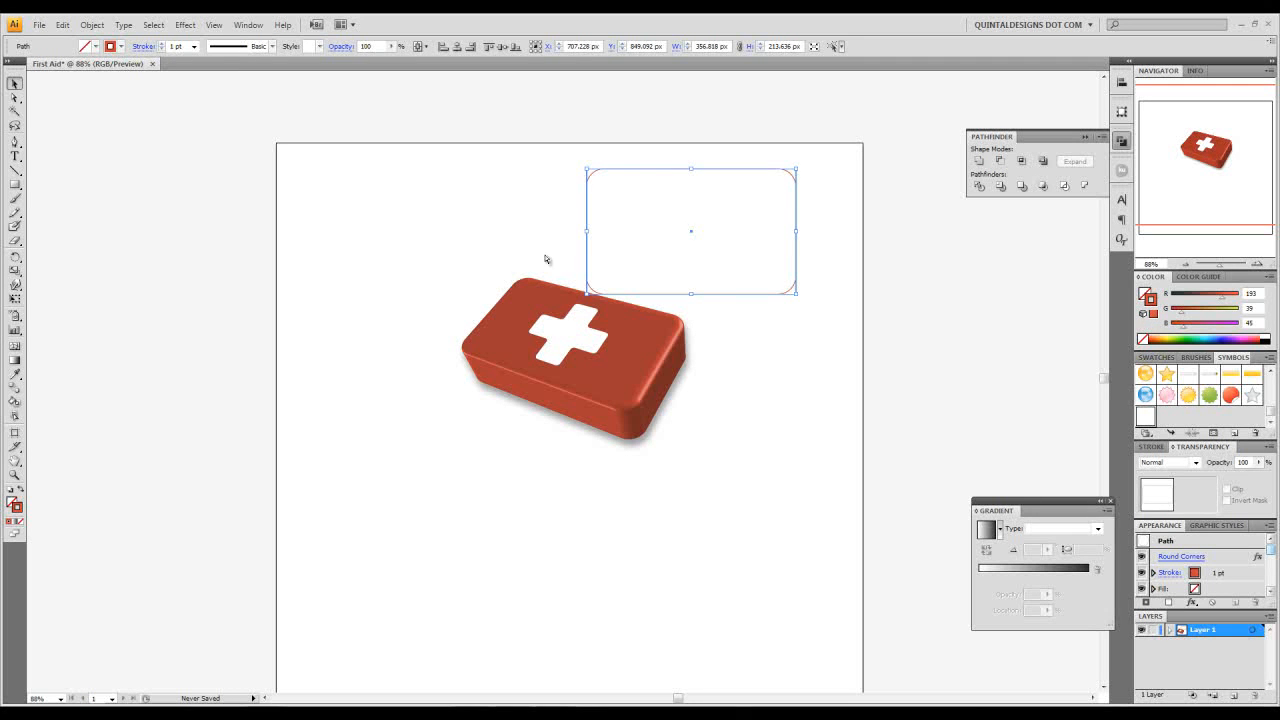
{"action": "key", "text": "shift+x"}
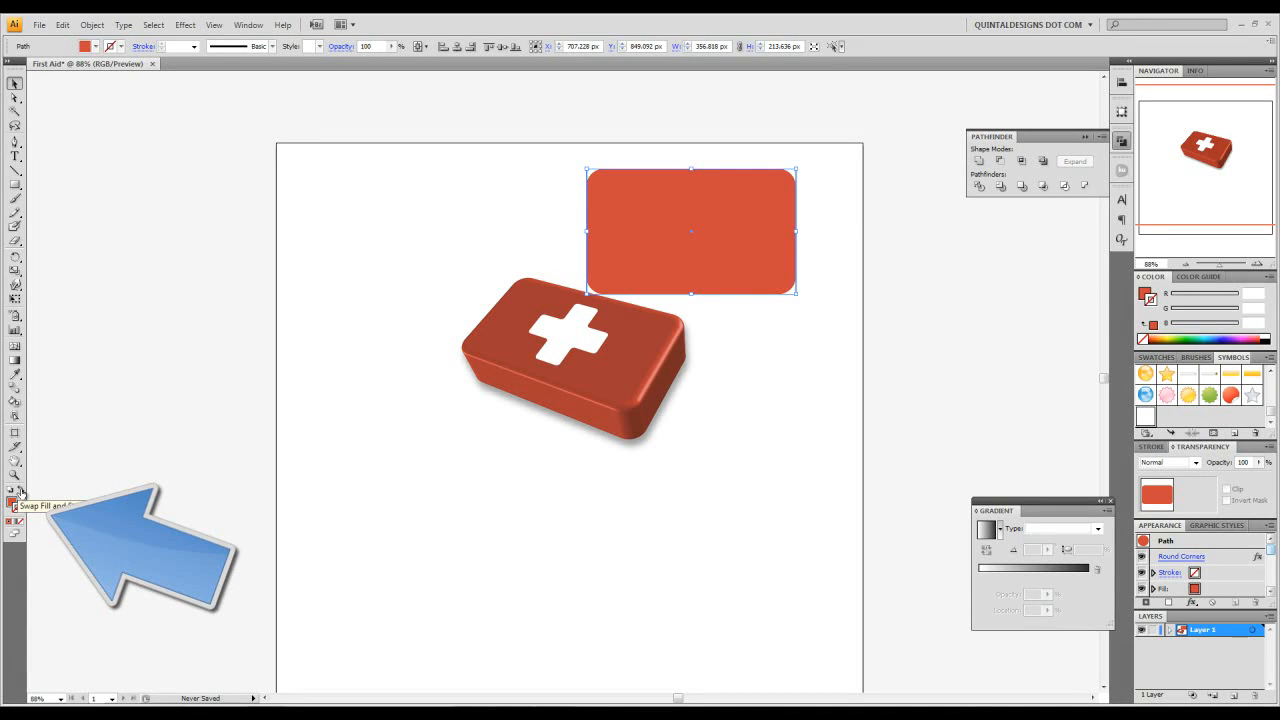
{"action": "left_click", "coordinate": [20, 491]}
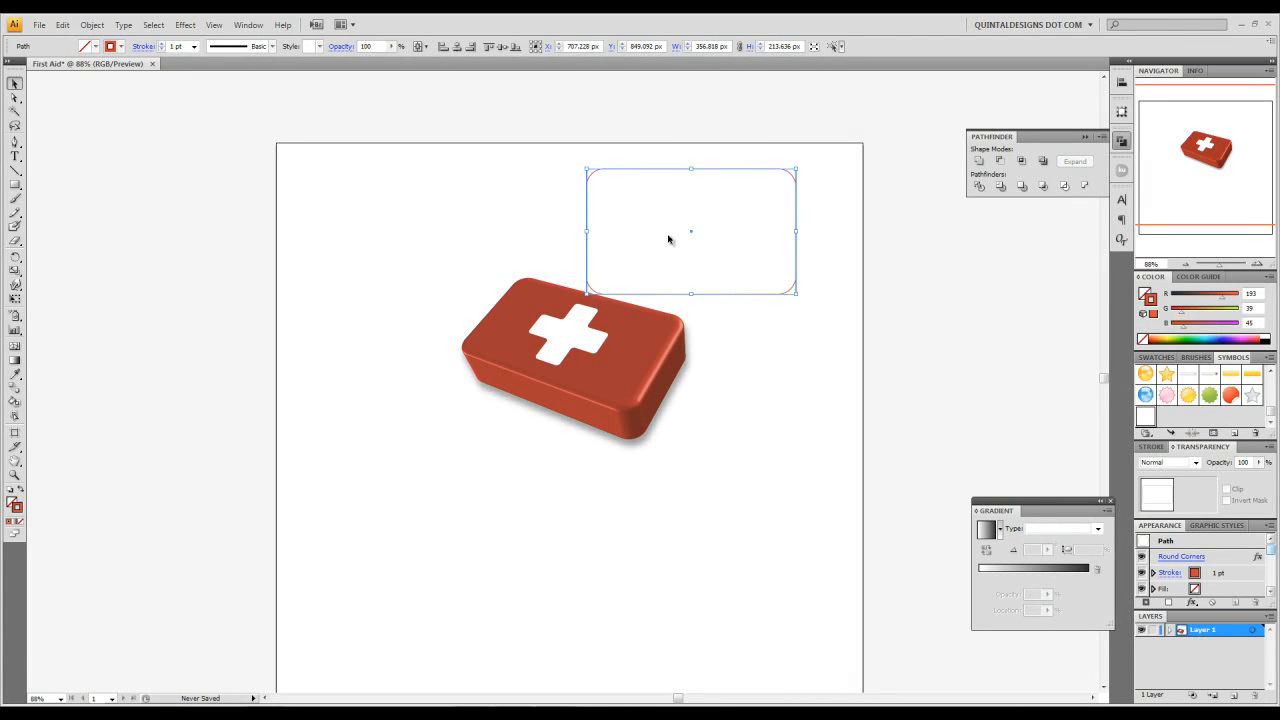
Step: Set the stroke weight of the rounded rectangle's red outline to 2 pt
{"action": "left_click", "coordinate": [831, 311]}
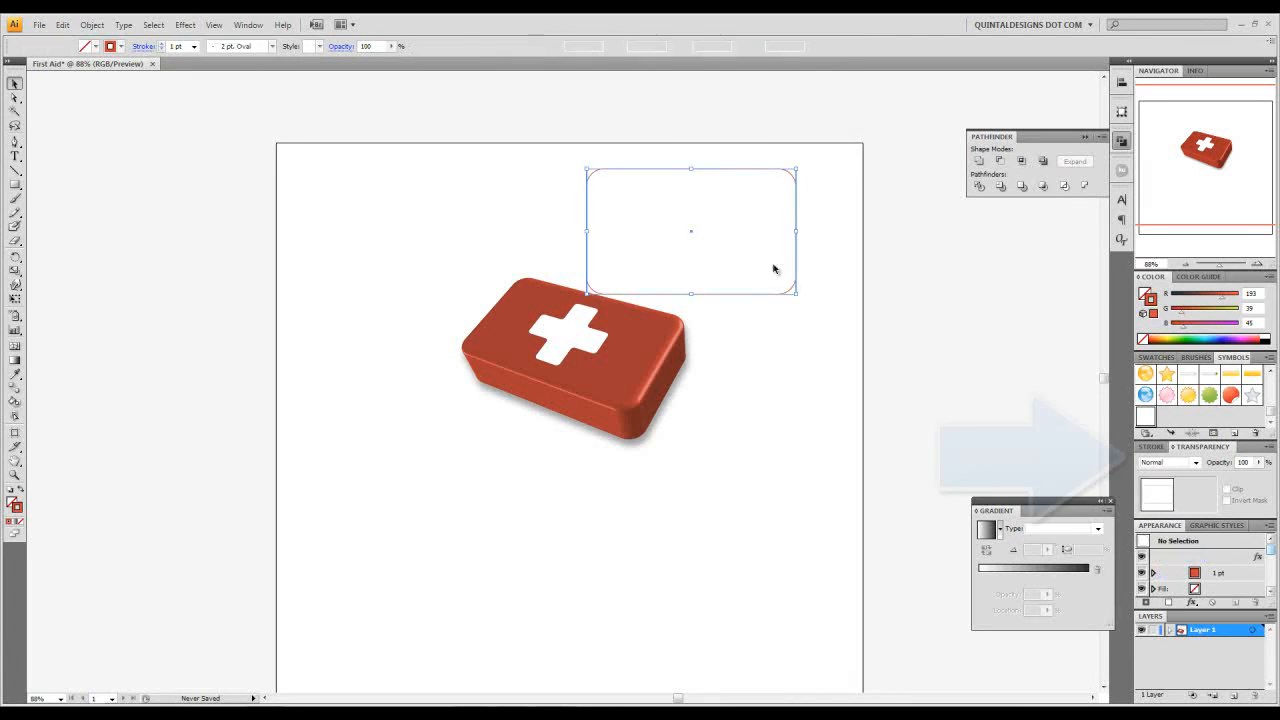
{"action": "left_click", "coordinate": [794, 268]}
{"action": "left_click", "coordinate": [1152, 446]}
{"action": "double_click", "coordinate": [1210, 448]}
{"action": "type", "text": "2"}
{"action": "key", "text": "Return"}
{"action": "left_click", "coordinate": [799, 382]}
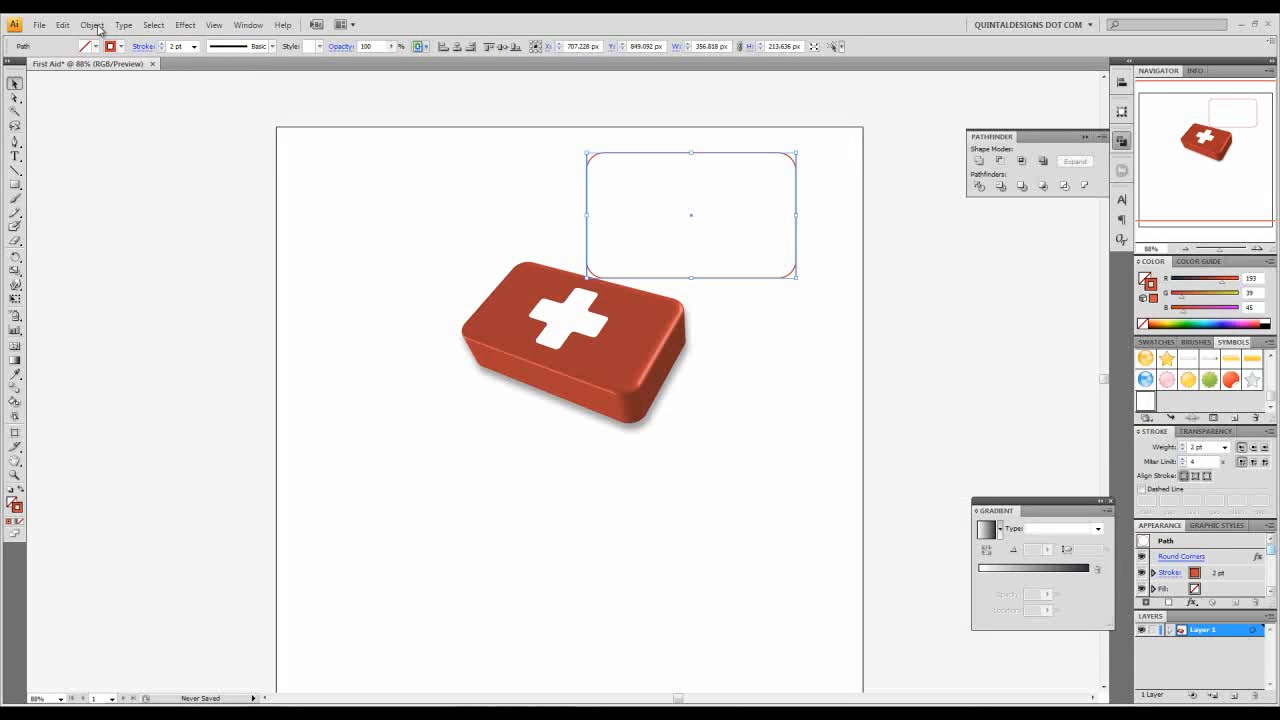
Step: Convert the rounded rectangle's stroke into a filled compound path with Outline Stroke
{"action": "left_click", "coordinate": [98, 26]}
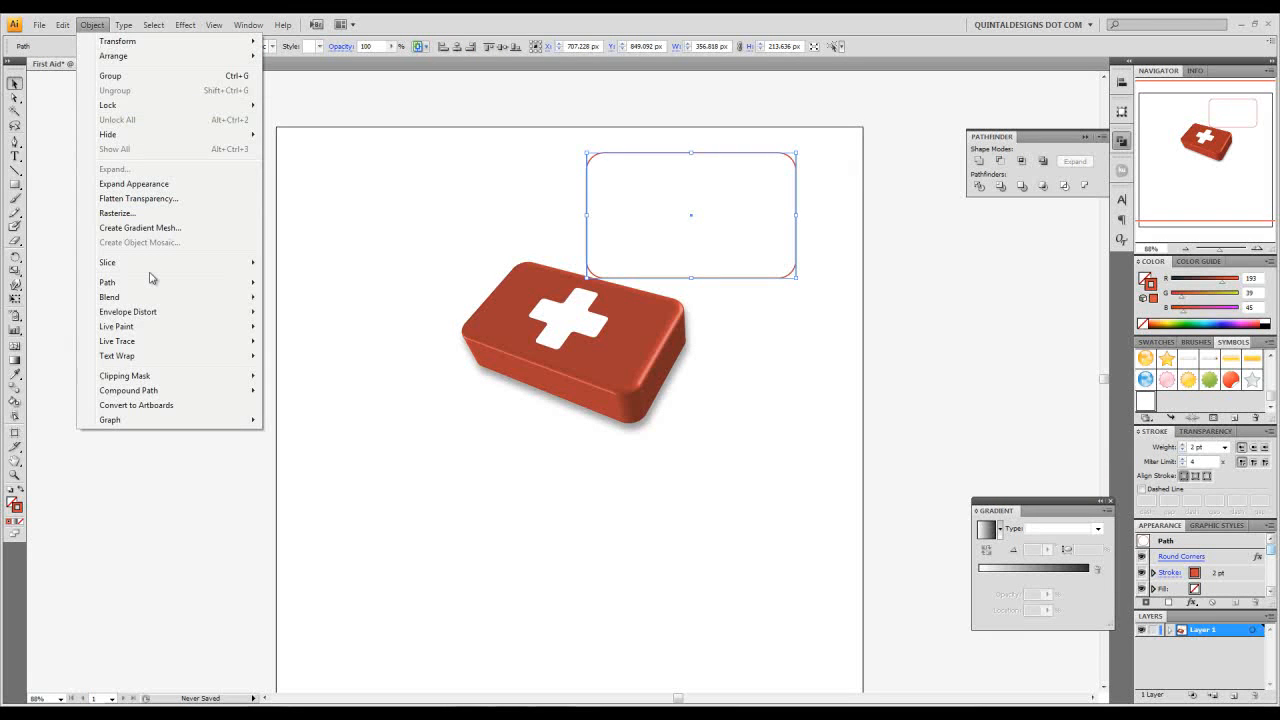
{"action": "mouse_move", "coordinate": [177, 281]}
{"action": "left_click", "coordinate": [343, 319]}
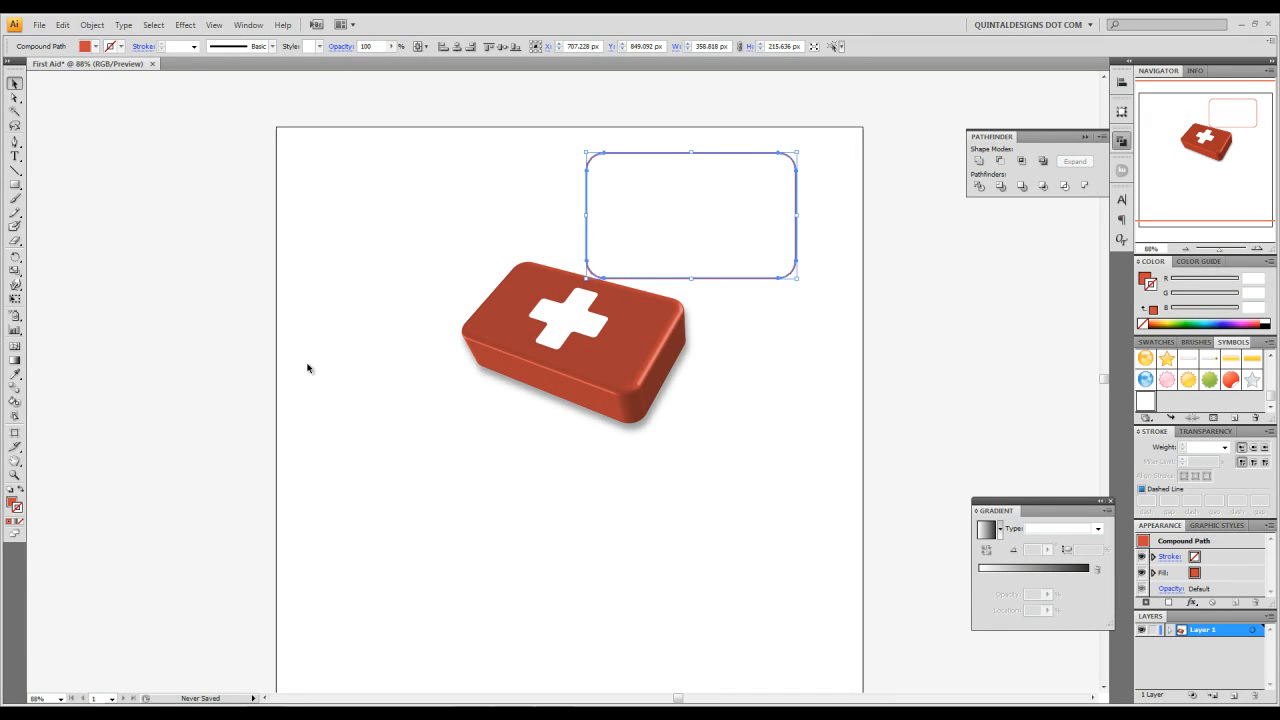
Step: Examine the outlined stroke closely at the frame's upper-left corner, and return to a 150% view of the frame and box
{"action": "left_click", "coordinate": [15, 474]}
{"action": "left_click_drag", "start_coordinate": [586, 140], "coordinate": [675, 183]}
{"action": "left_click_drag", "start_coordinate": [234, 283], "coordinate": [413, 236]}
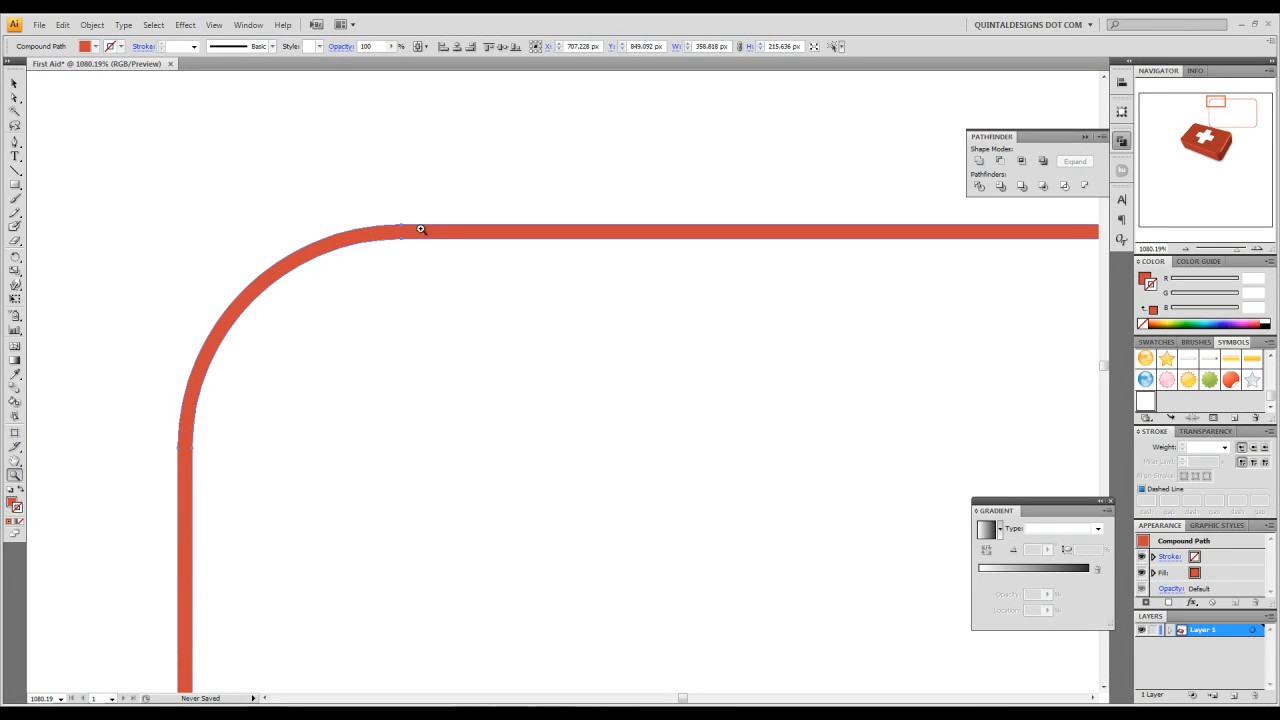
{"action": "left_click", "coordinate": [1183, 249]}
{"action": "left_click", "coordinate": [1183, 250]}
{"action": "left_click", "coordinate": [1183, 250]}
{"action": "left_click", "coordinate": [1183, 250]}
{"action": "left_click", "coordinate": [1183, 250]}
{"action": "left_click_drag", "start_coordinate": [604, 487], "coordinate": [517, 283]}
{"action": "left_click", "coordinate": [14, 84]}
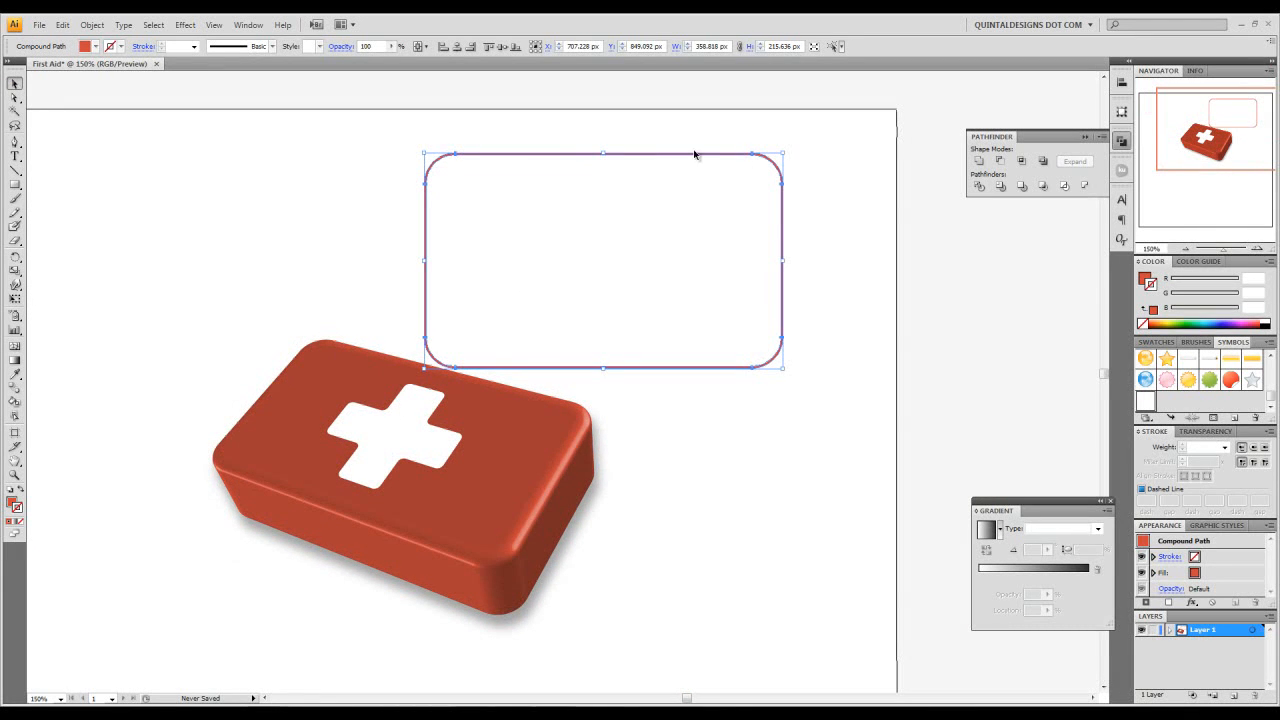
Step: Give the red frame a 3D Extrude & Bevel effect rotated 34°, 28° and -18° about X, Y and Z, with 74° perspective
{"action": "left_click", "coordinate": [185, 24]}
{"action": "mouse_move", "coordinate": [200, 100]}
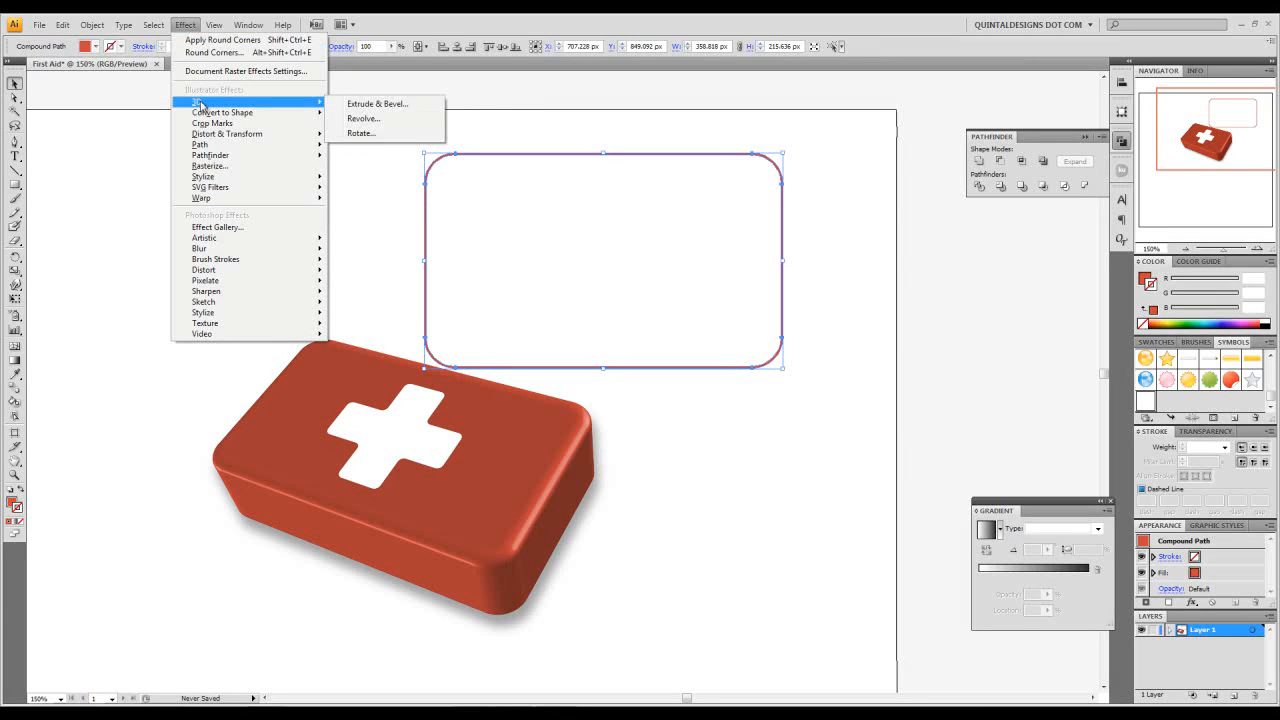
{"action": "left_click", "coordinate": [432, 107]}
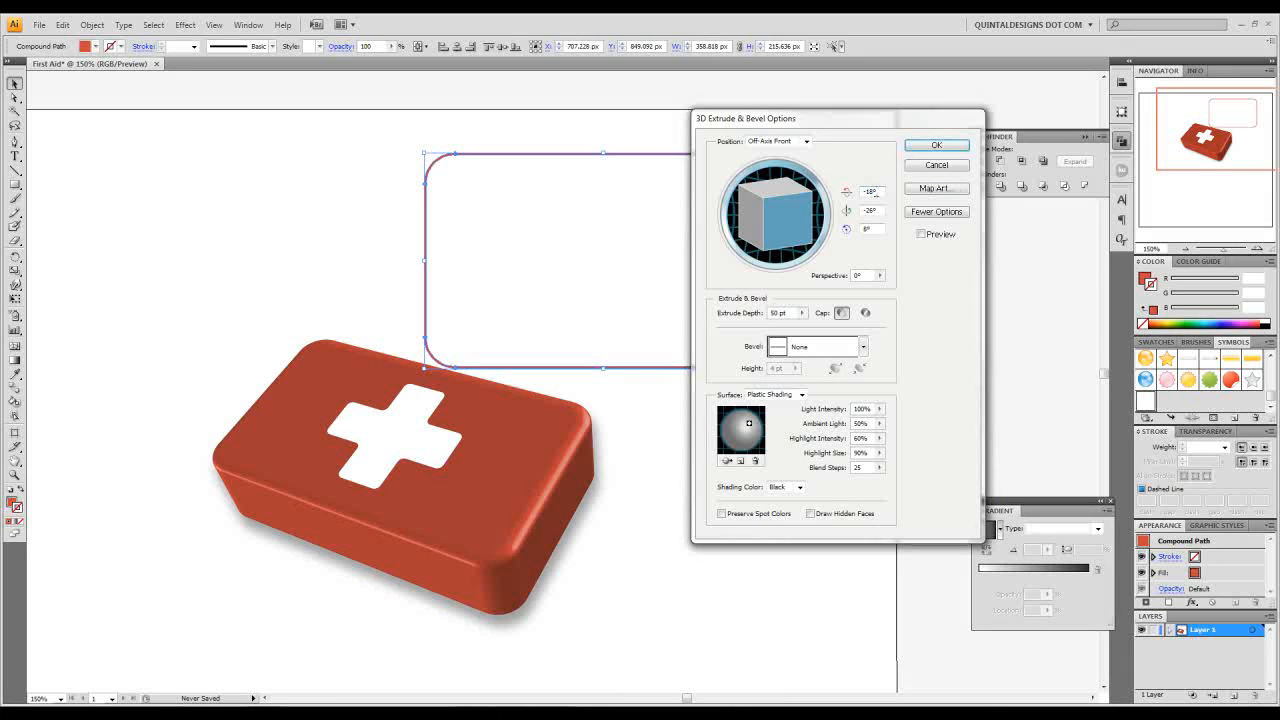
{"action": "left_click_drag", "start_coordinate": [796, 192], "coordinate": [793, 191]}
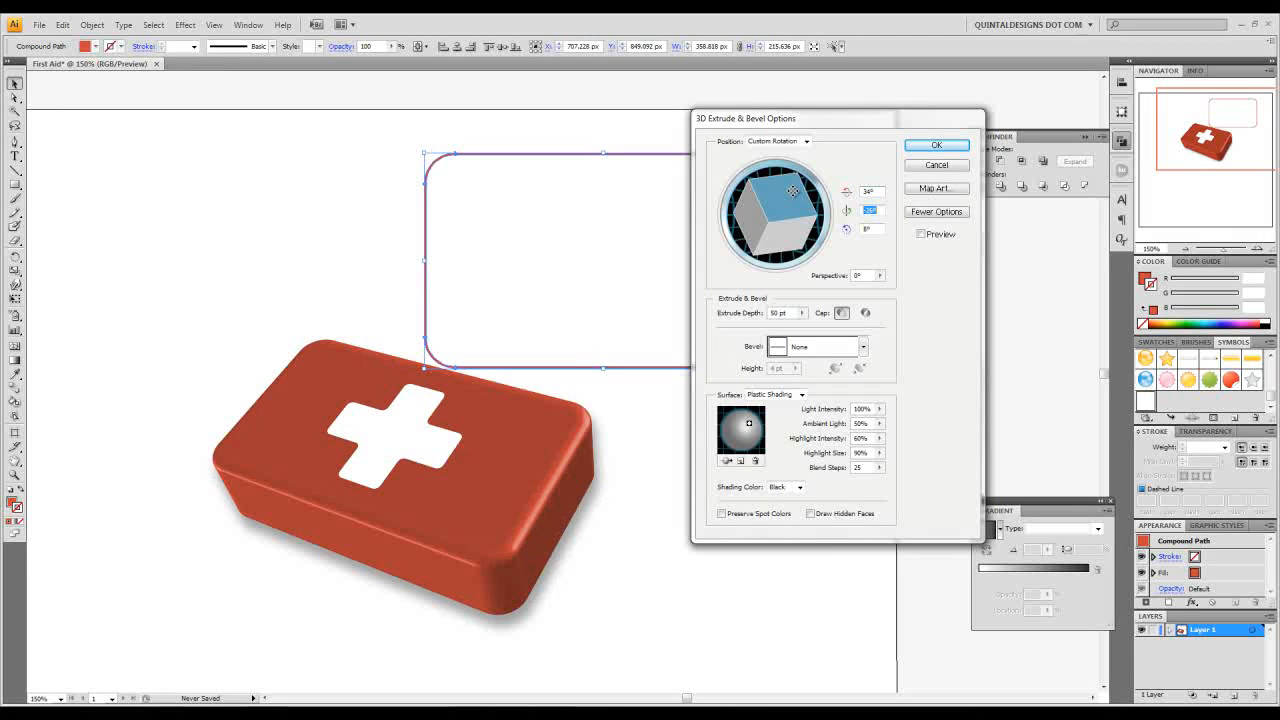
{"action": "type", "text": "28"}
{"action": "key", "text": "Tab"}
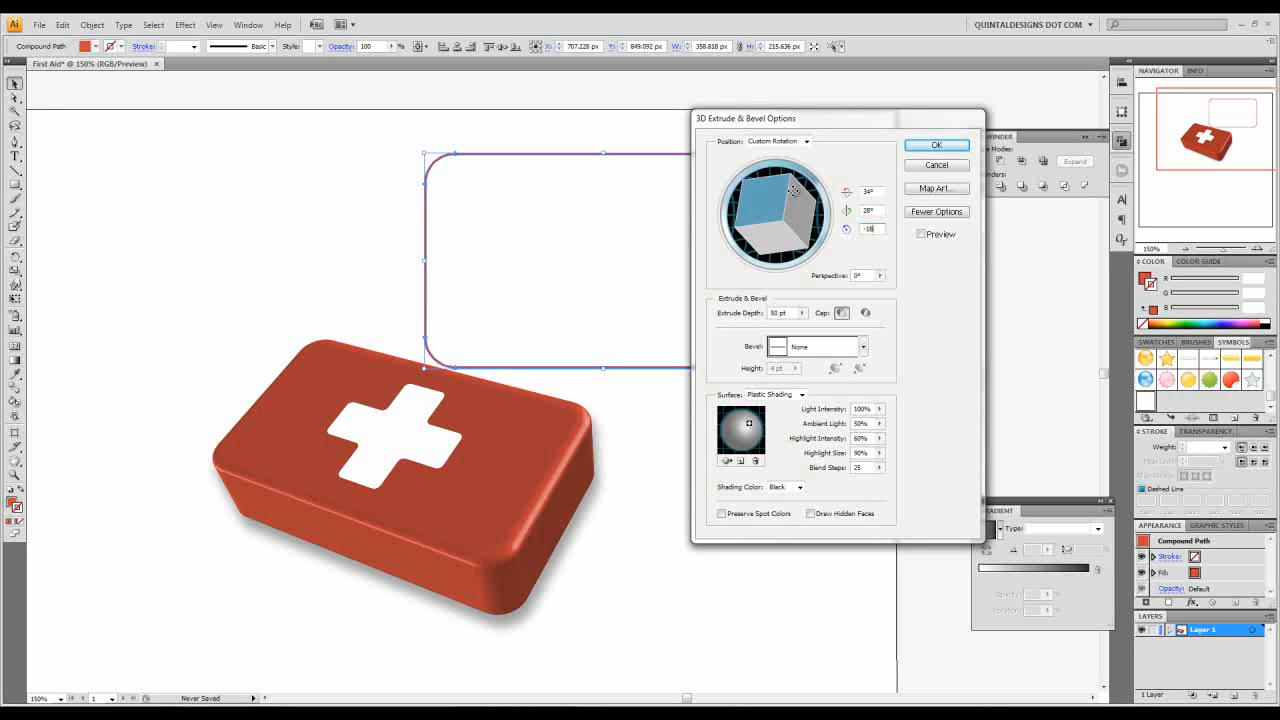
{"action": "key", "text": "Tab"}
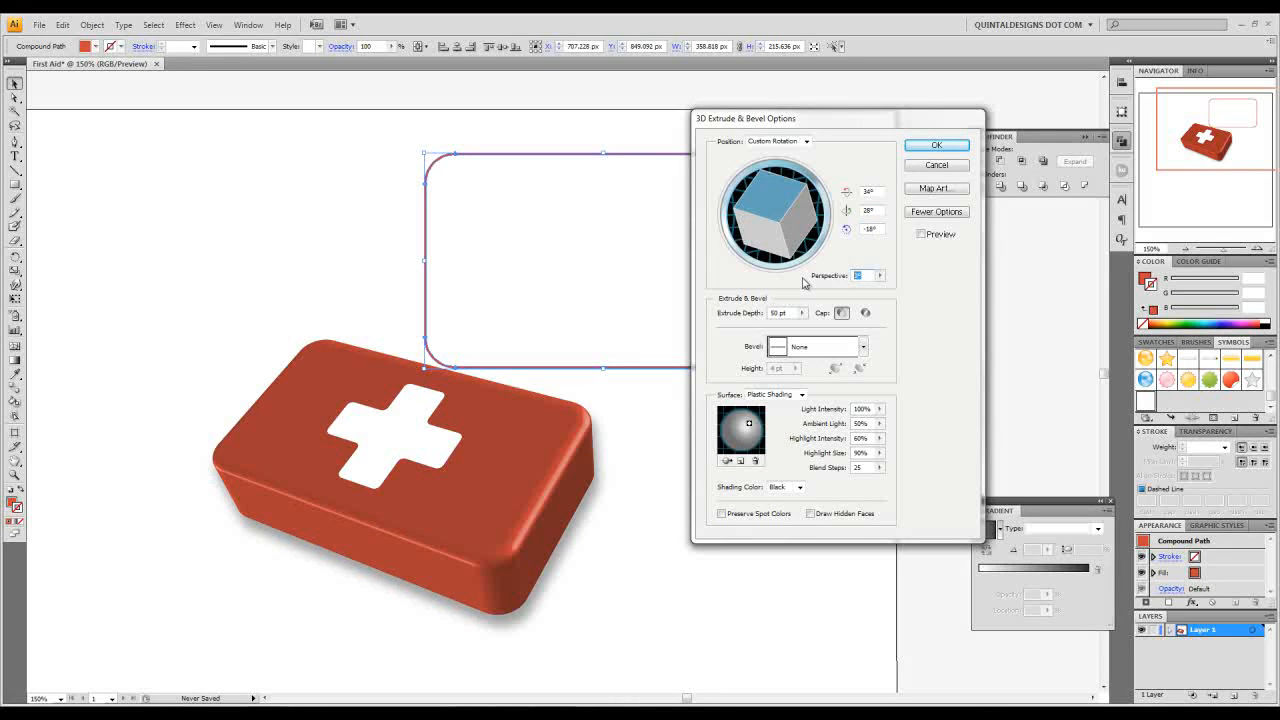
{"action": "type", "text": "3"}
Step: Set the frame's extrude depth to 5 pt and preview the effect with the artwork in clear view
{"action": "left_click", "coordinate": [787, 313]}
{"action": "left_click_drag", "start_coordinate": [778, 313], "coordinate": [767, 316]}
{"action": "left_click", "coordinate": [924, 236]}
{"action": "left_click_drag", "start_coordinate": [864, 118], "coordinate": [1030, 128]}
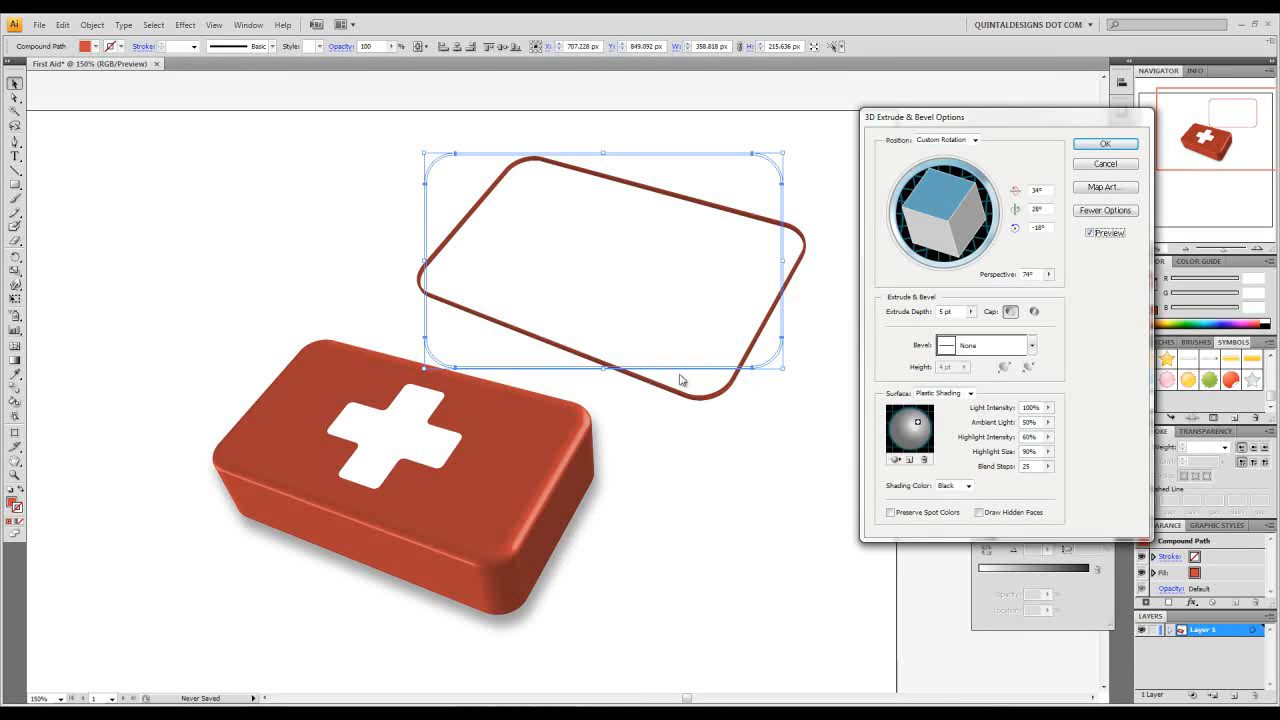
Step: Move the frame's light to the sphere's left edge, add a second light near its upper right, and apply the effect
{"action": "left_click_drag", "start_coordinate": [918, 422], "coordinate": [889, 429]}
{"action": "left_click", "coordinate": [909, 459]}
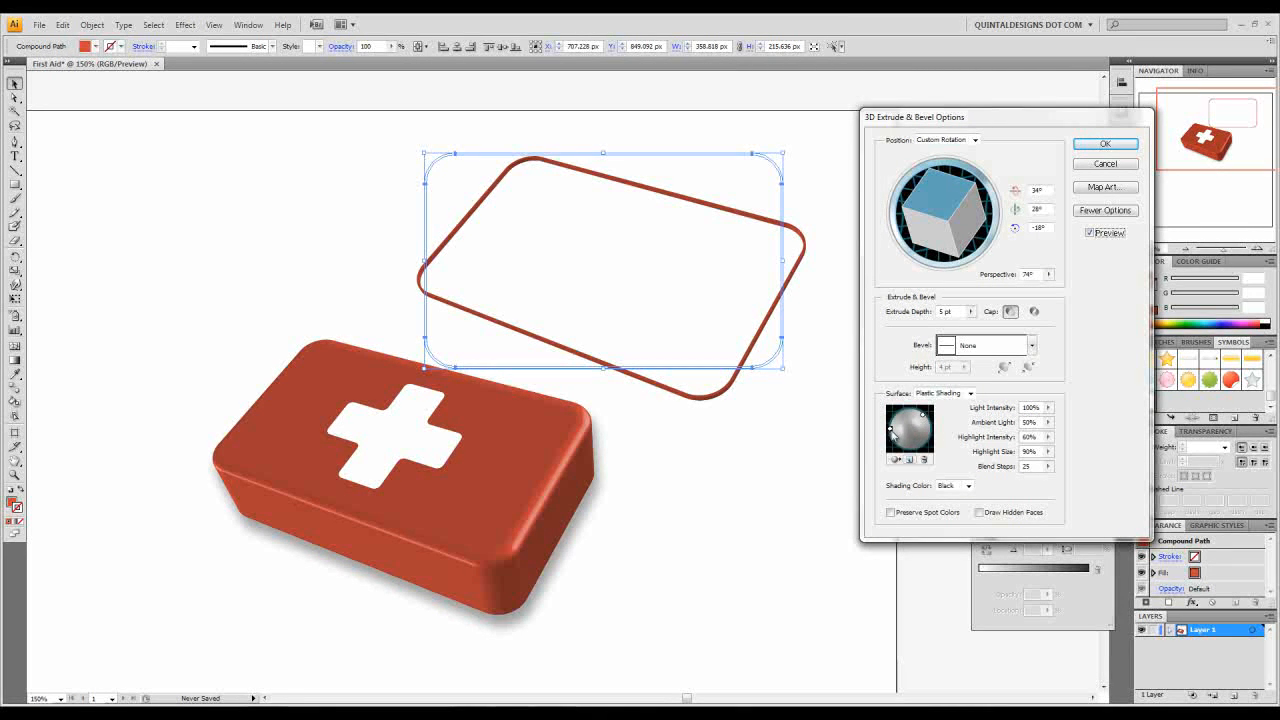
{"action": "mouse_move", "coordinate": [922, 414]}
{"action": "left_mouse_down"}
{"action": "mouse_move", "coordinate": [906, 411]}
{"action": "mouse_move", "coordinate": [920, 411]}
{"action": "left_mouse_up"}
{"action": "left_click", "coordinate": [1088, 148]}
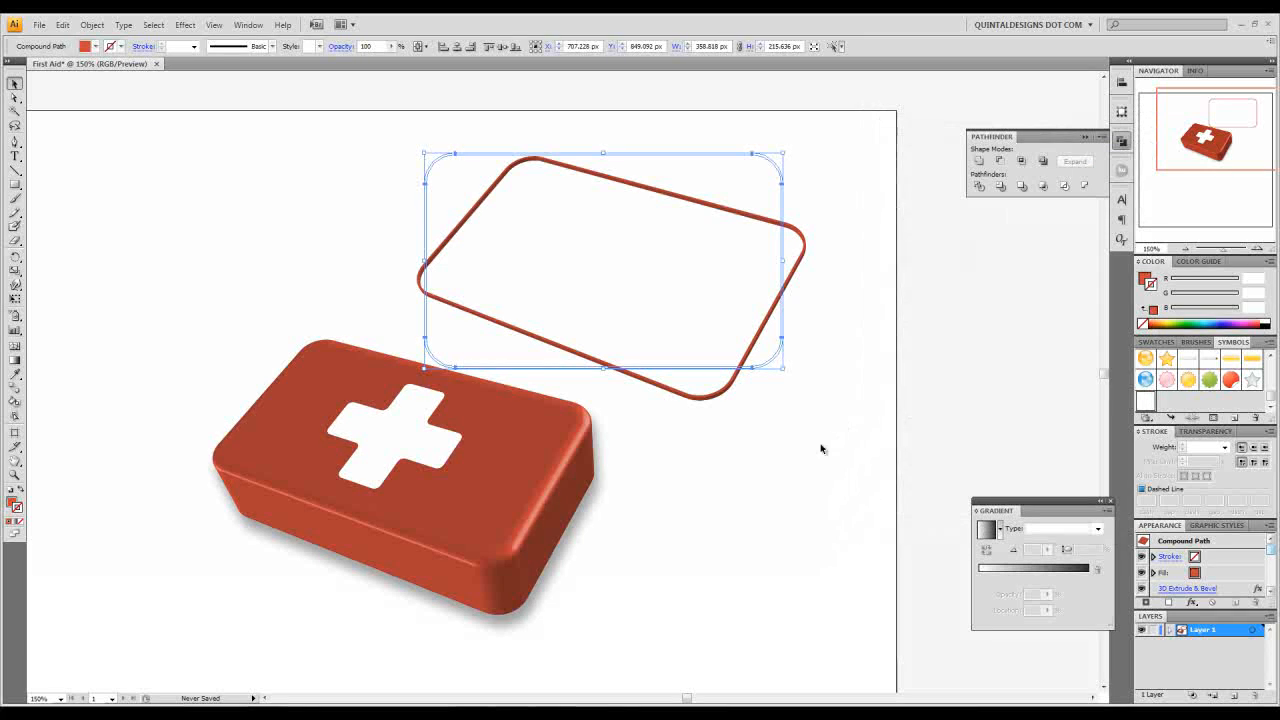
Step: Move the red frame over the first aid box, centre both on each other horizontally and vertically, and reposition the pair higher on the artboard
{"action": "left_click", "coordinate": [740, 481]}
{"action": "left_click_drag", "start_coordinate": [722, 470], "coordinate": [771, 404]}
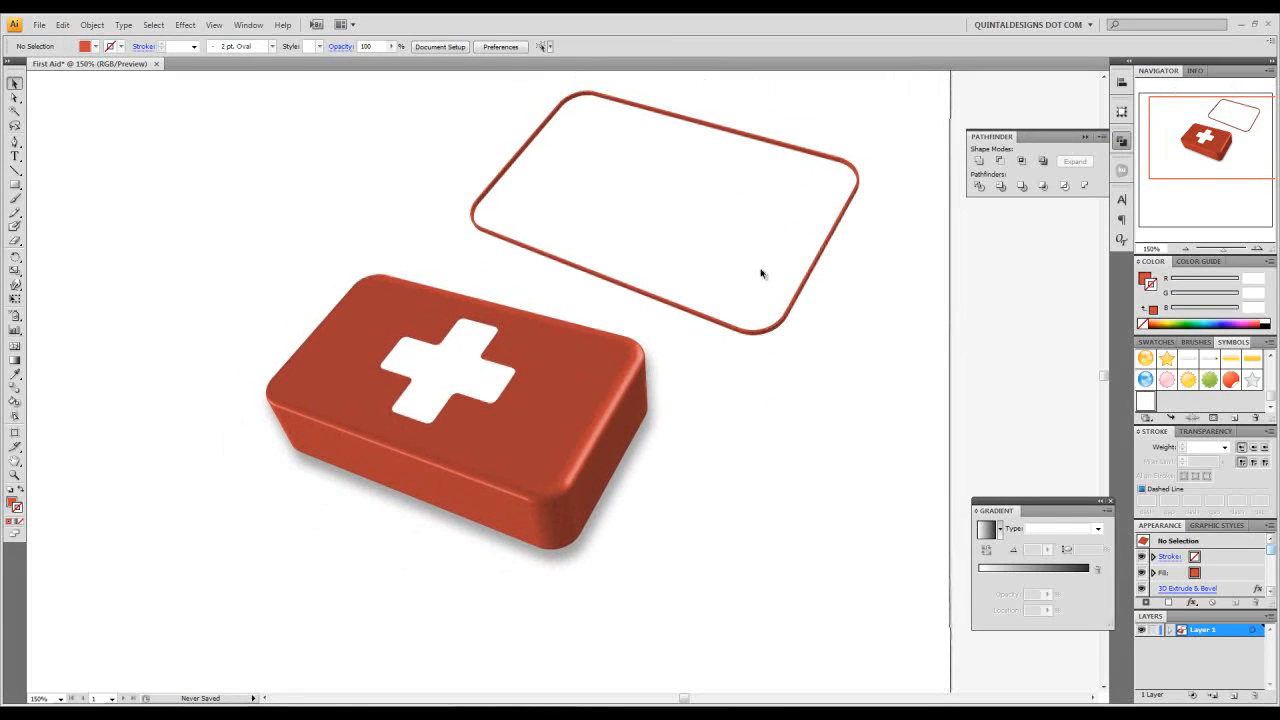
{"action": "left_click_drag", "start_coordinate": [762, 336], "coordinate": [530, 534]}
{"action": "left_click_drag", "start_coordinate": [760, 254], "coordinate": [333, 506]}
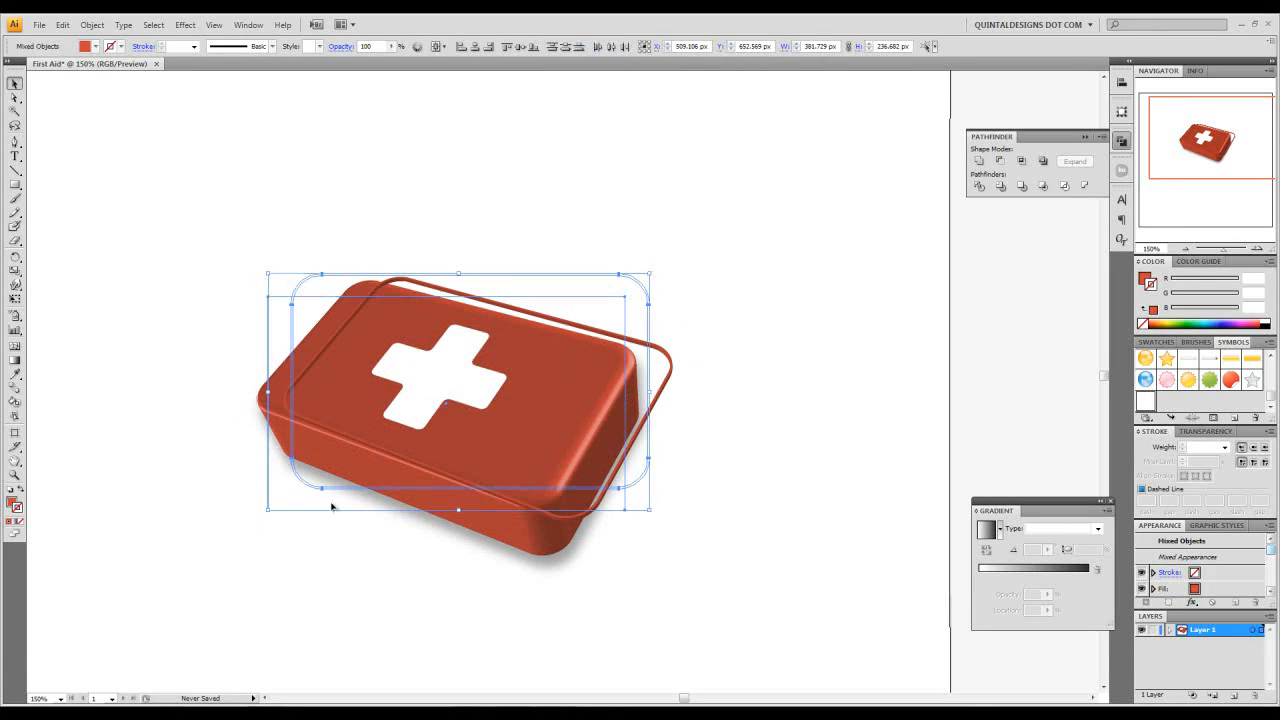
{"action": "left_click", "coordinate": [475, 47]}
{"action": "left_click", "coordinate": [520, 47]}
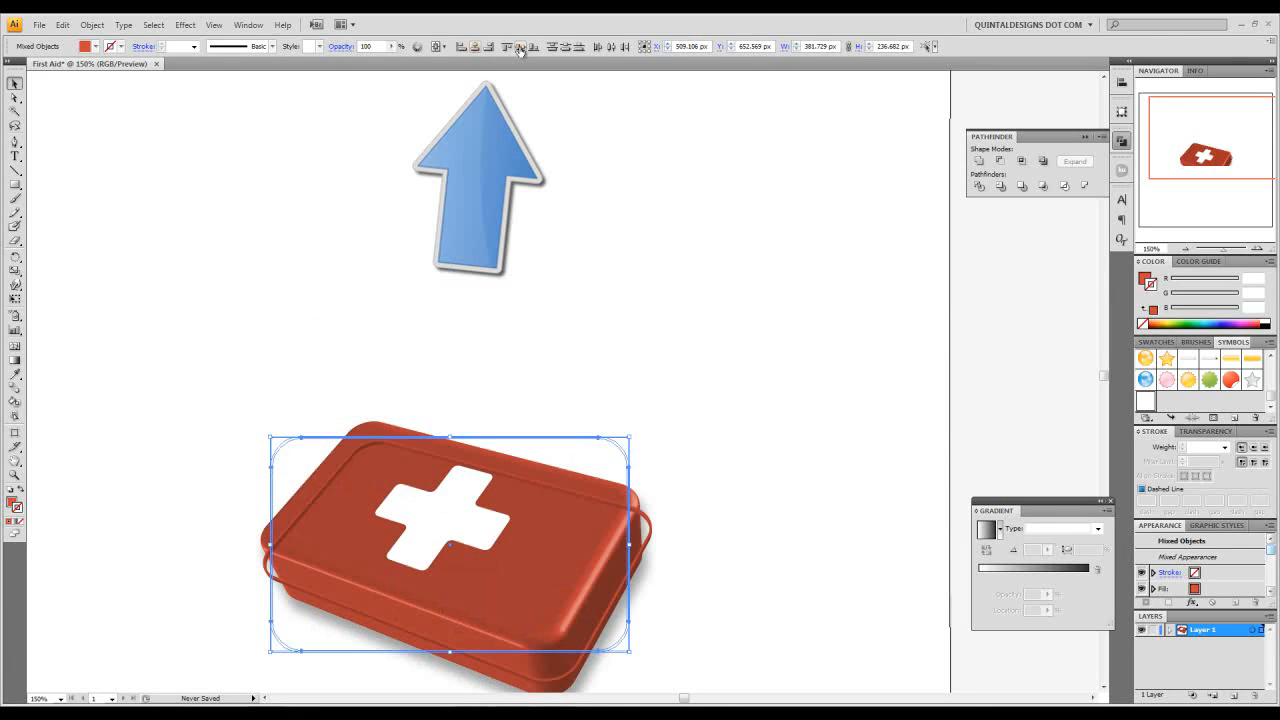
{"action": "left_click_drag", "start_coordinate": [521, 555], "coordinate": [543, 334]}
{"action": "left_click", "coordinate": [766, 331]}
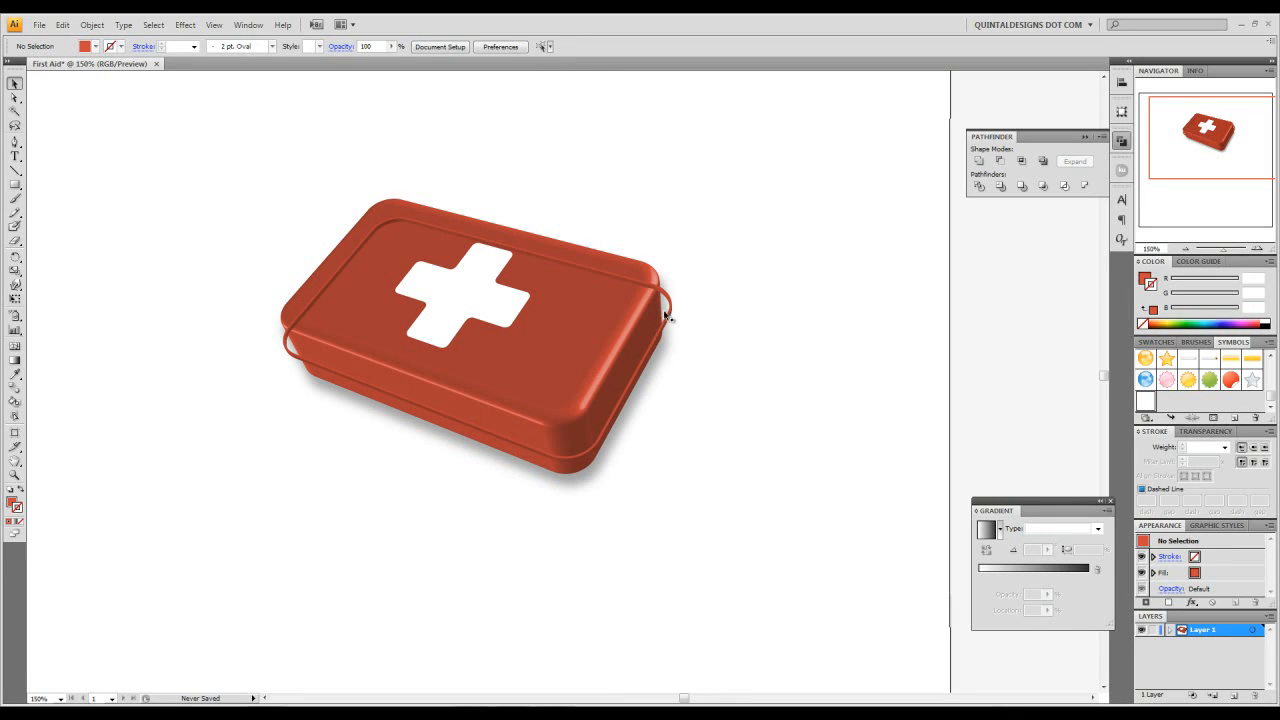
Step: Nudge the frame 6 px up and 2 px left along the box's sides, to X 518 px and Y 728.667 px
{"action": "left_click", "coordinate": [579, 462]}
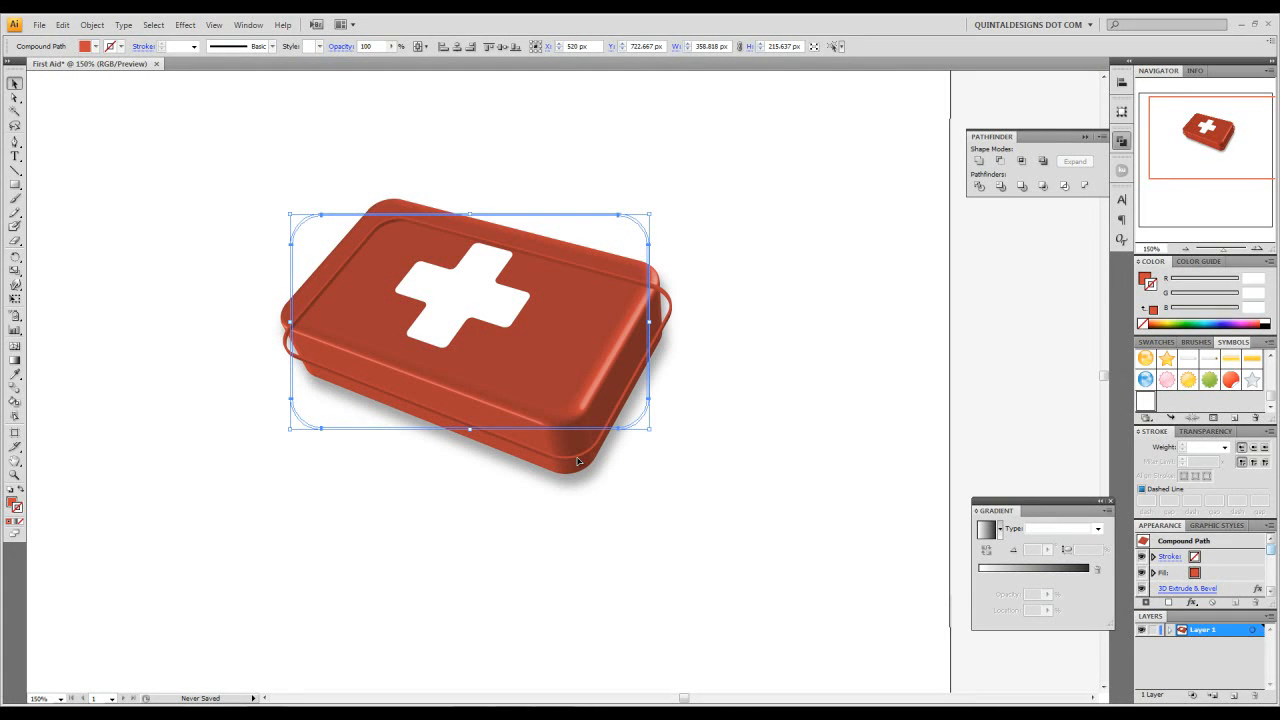
{"action": "key", "text": "Up"}
{"action": "key", "text": "Up"}
{"action": "key", "text": "Up"}
{"action": "key", "text": "Up"}
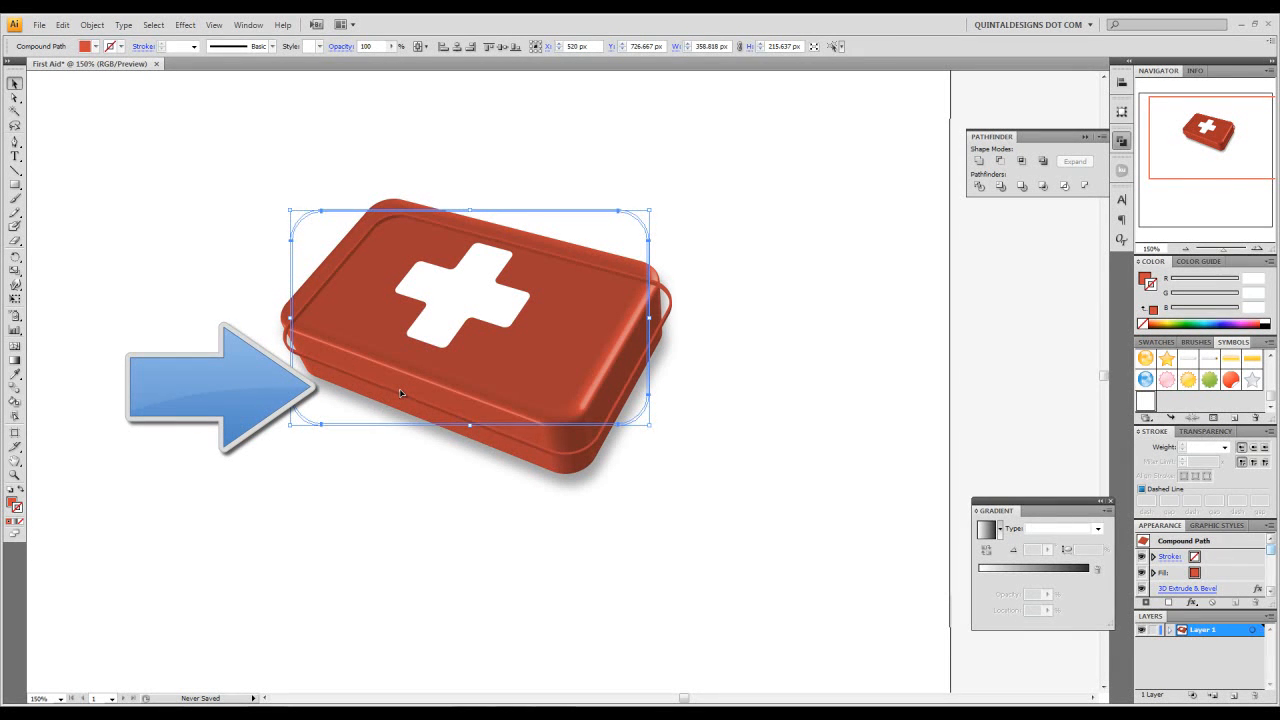
{"action": "key", "text": "Left"}
{"action": "key", "text": "Left"}
{"action": "key", "text": "Up"}
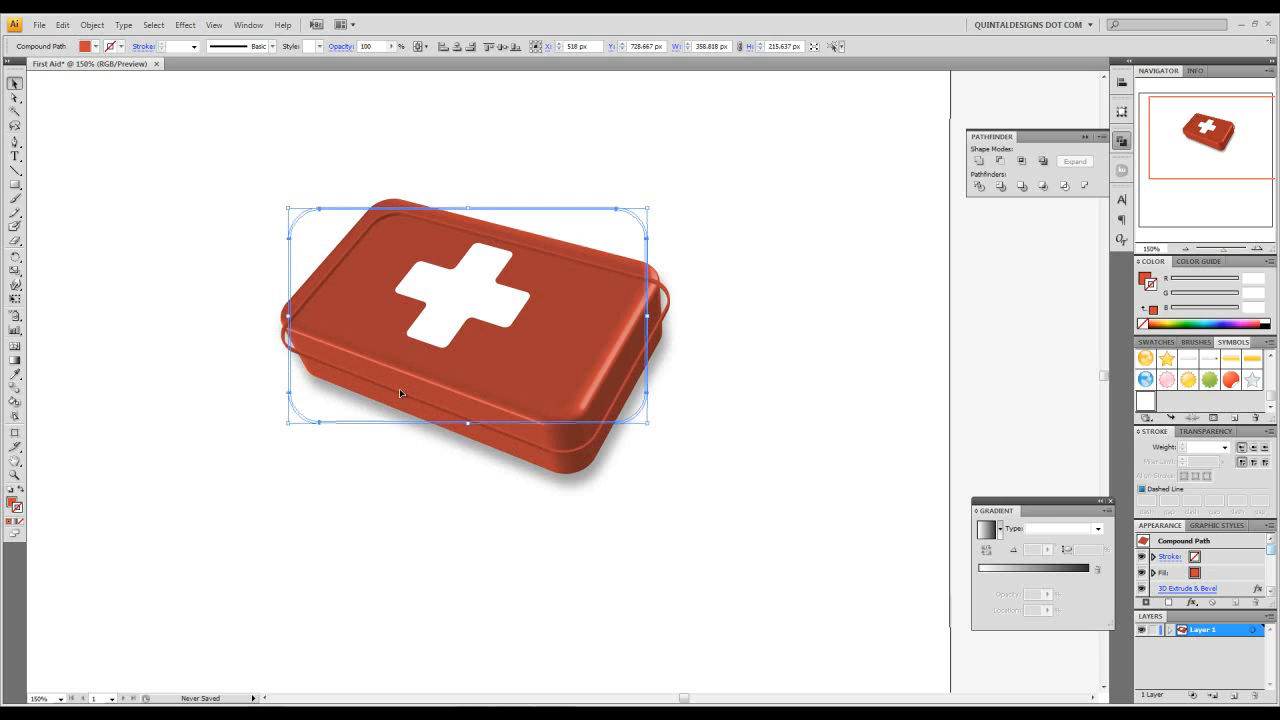
Step: Draw a closed triangle with the Pen tool over the box's front sides, reaching beyond the frame's left and right ends
{"action": "left_click", "coordinate": [15, 145]}
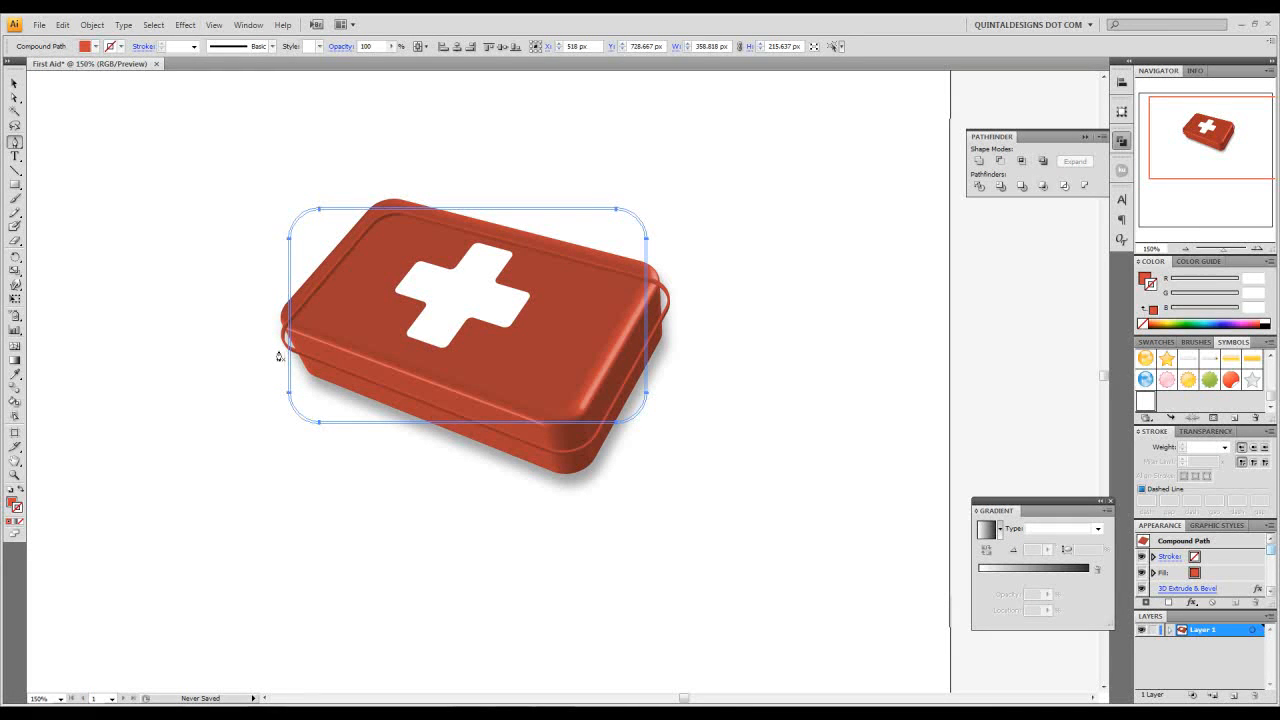
{"action": "left_click", "coordinate": [278, 351]}
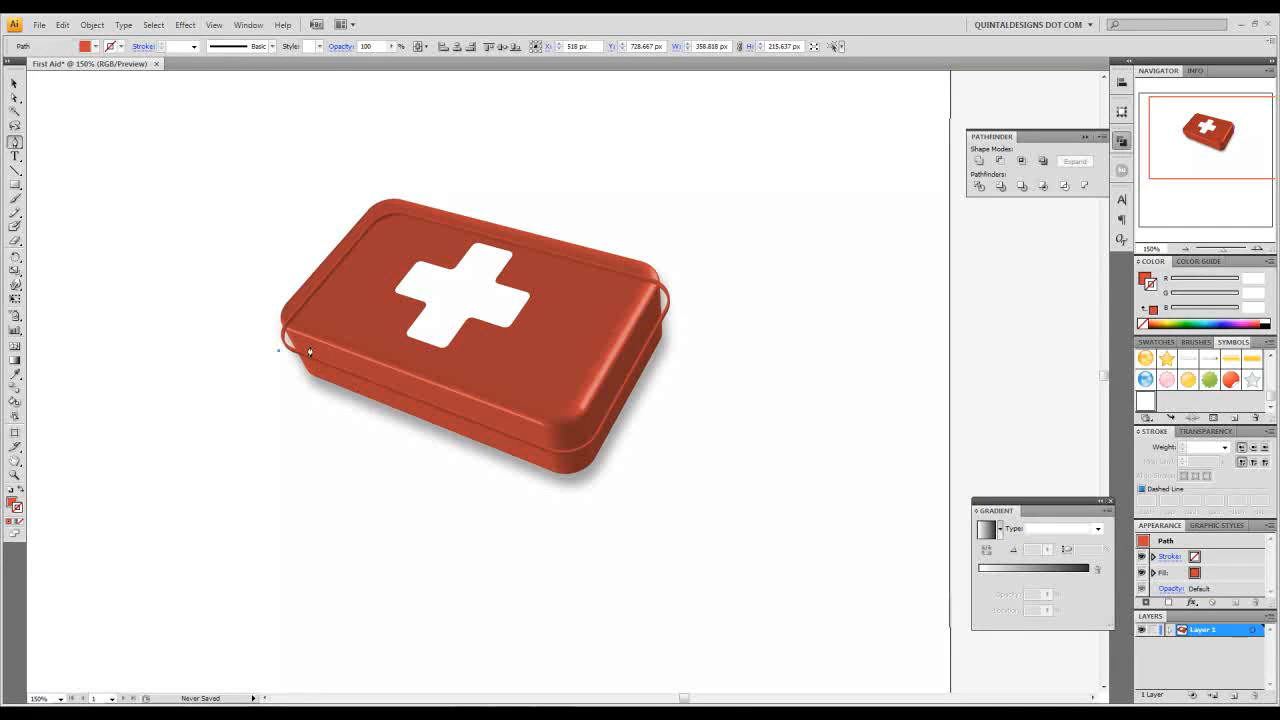
{"action": "left_click", "coordinate": [691, 303]}
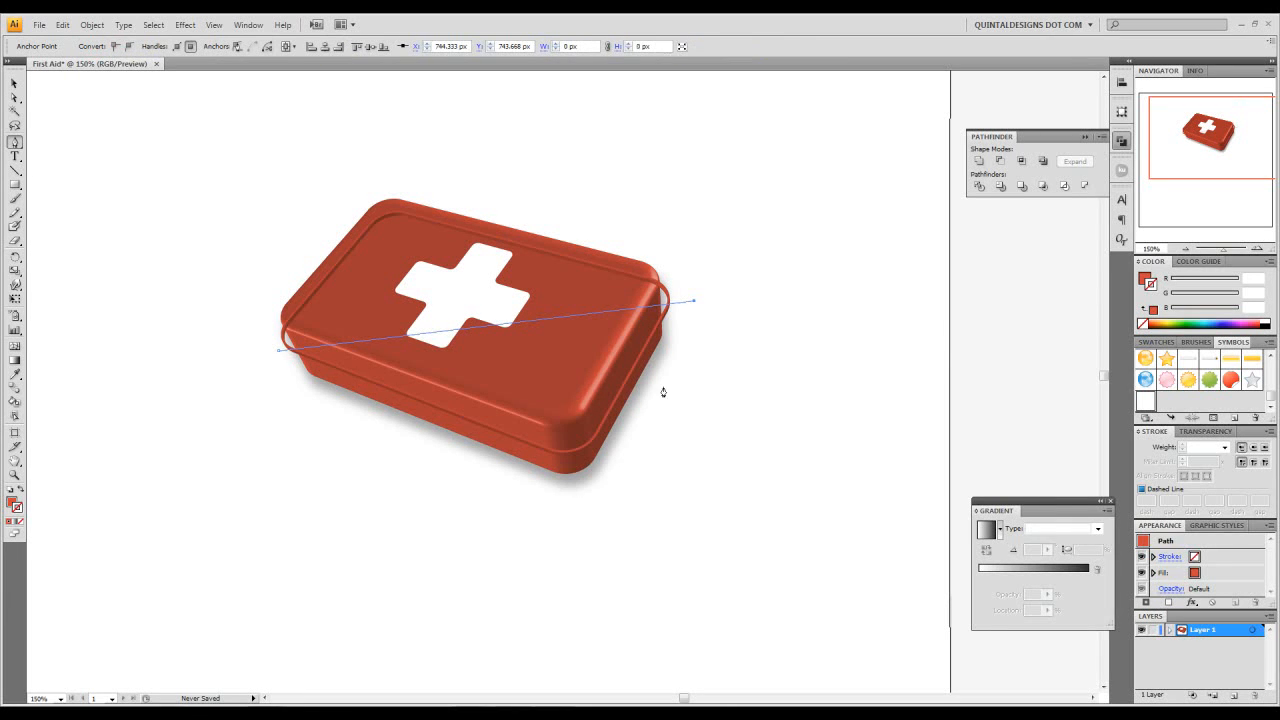
{"action": "left_click", "coordinate": [607, 520]}
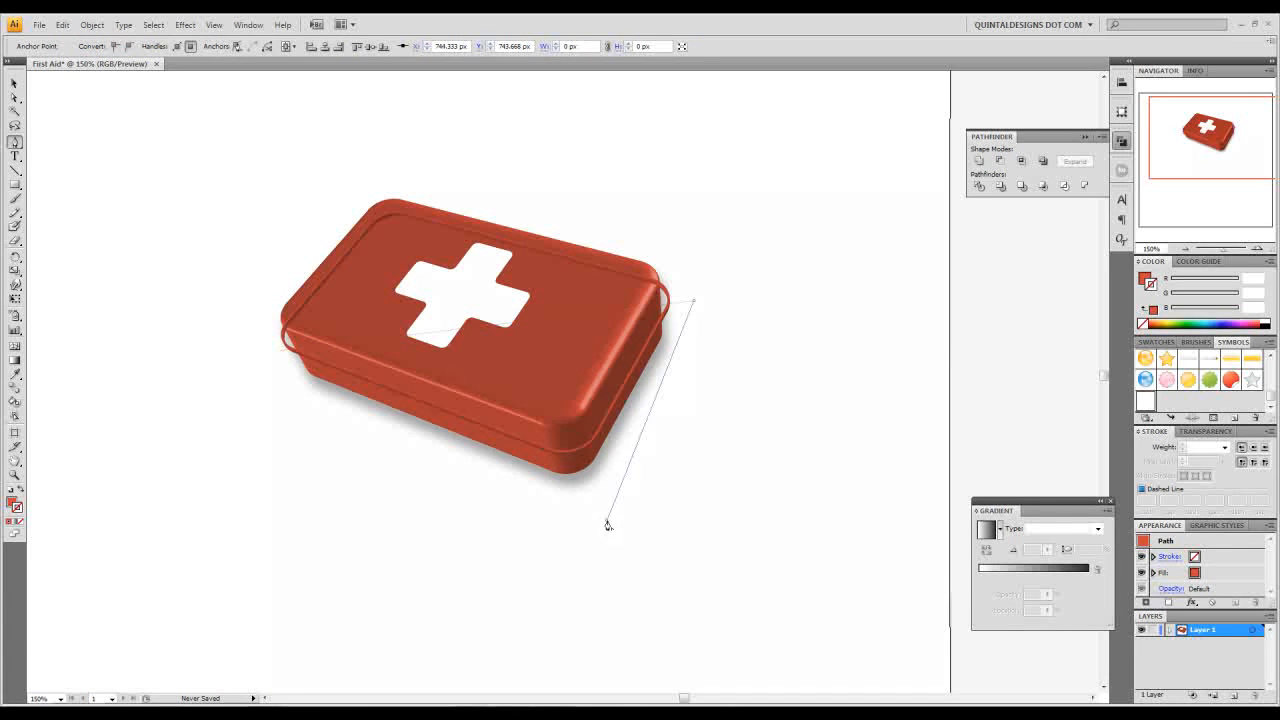
{"action": "left_click", "coordinate": [281, 351]}
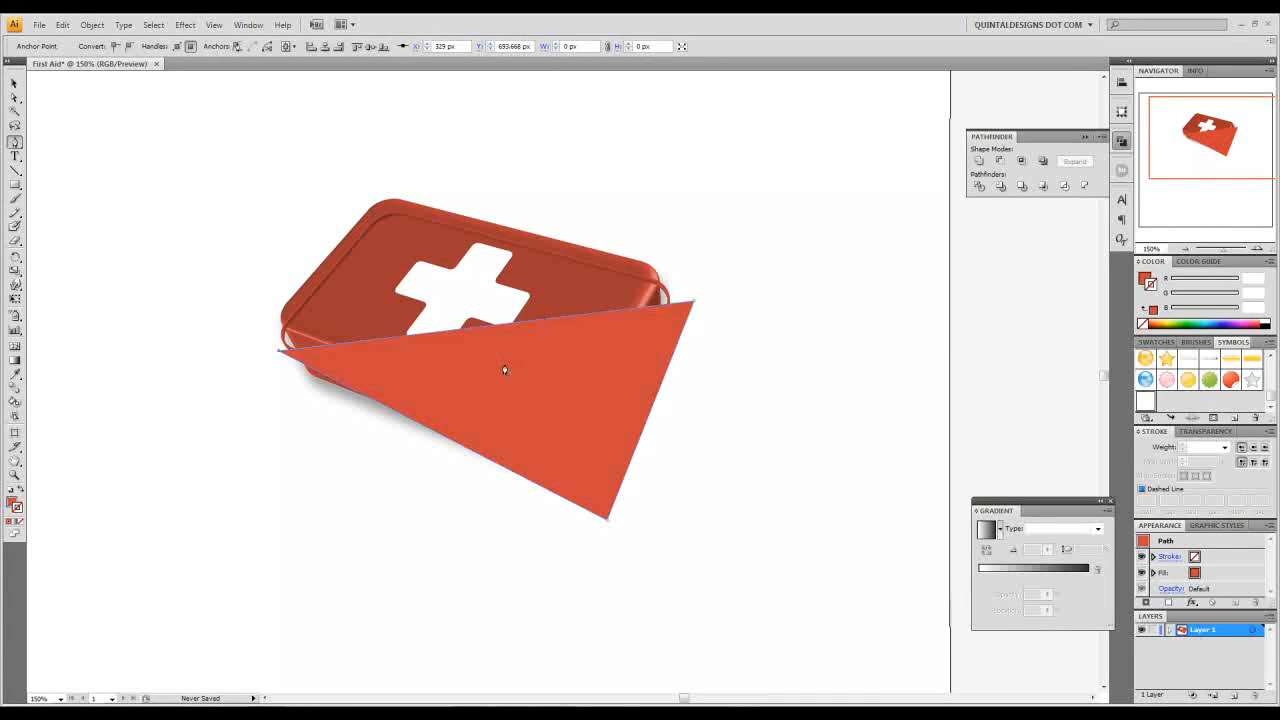
Step: Fill the triangle with a linear black-to-white gradient running a short distance inward from its upper edge at about -82°
{"action": "left_click", "coordinate": [16, 362]}
{"action": "left_click", "coordinate": [1028, 568]}
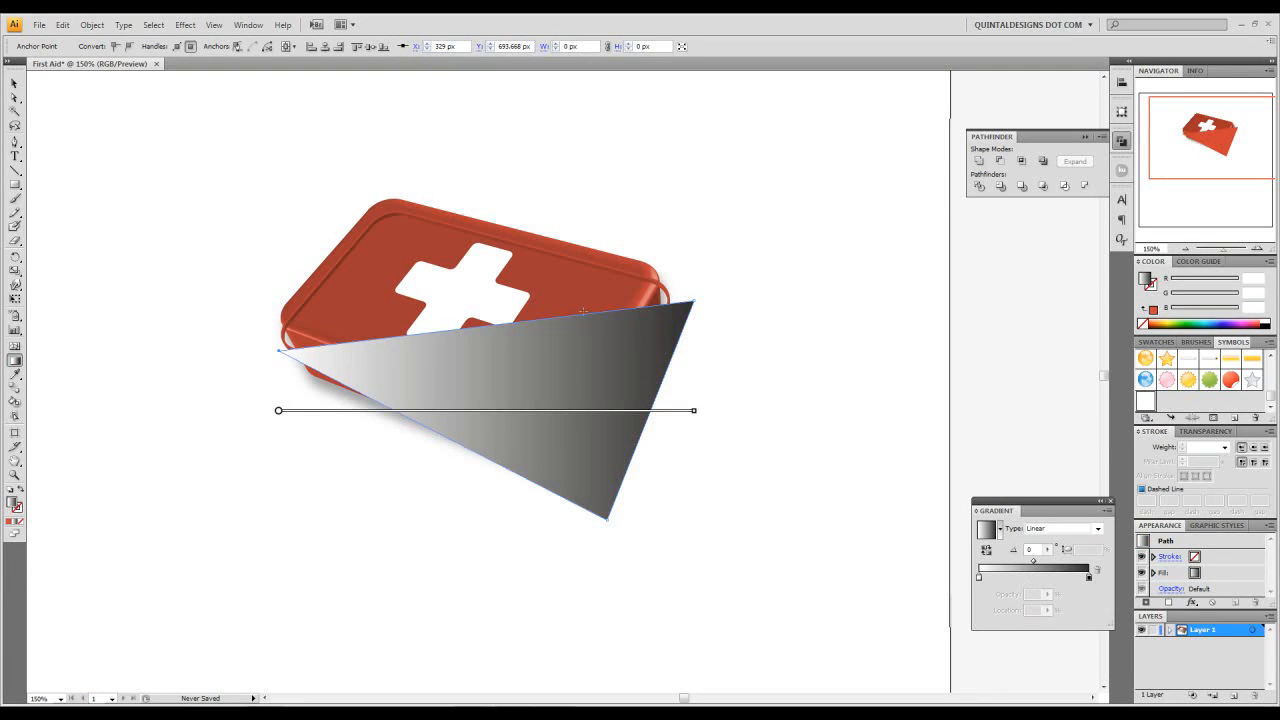
{"action": "left_click_drag", "start_coordinate": [520, 320], "coordinate": [530, 369]}
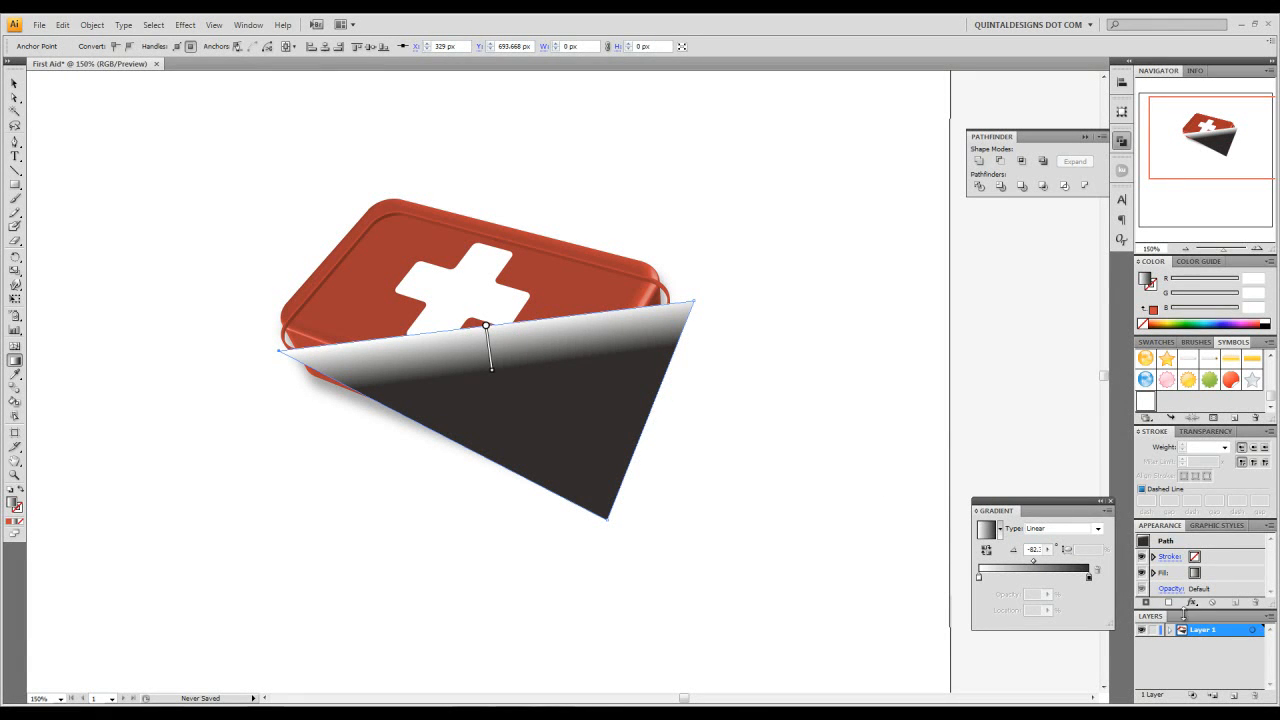
{"action": "mouse_move", "coordinate": [1089, 577]}
{"action": "left_mouse_down"}
{"action": "mouse_move", "coordinate": [980, 579]}
{"action": "mouse_move", "coordinate": [1089, 580]}
{"action": "left_mouse_up"}
{"action": "left_click_drag", "start_coordinate": [985, 579], "coordinate": [955, 583]}
{"action": "left_click_drag", "start_coordinate": [485, 330], "coordinate": [490, 359]}
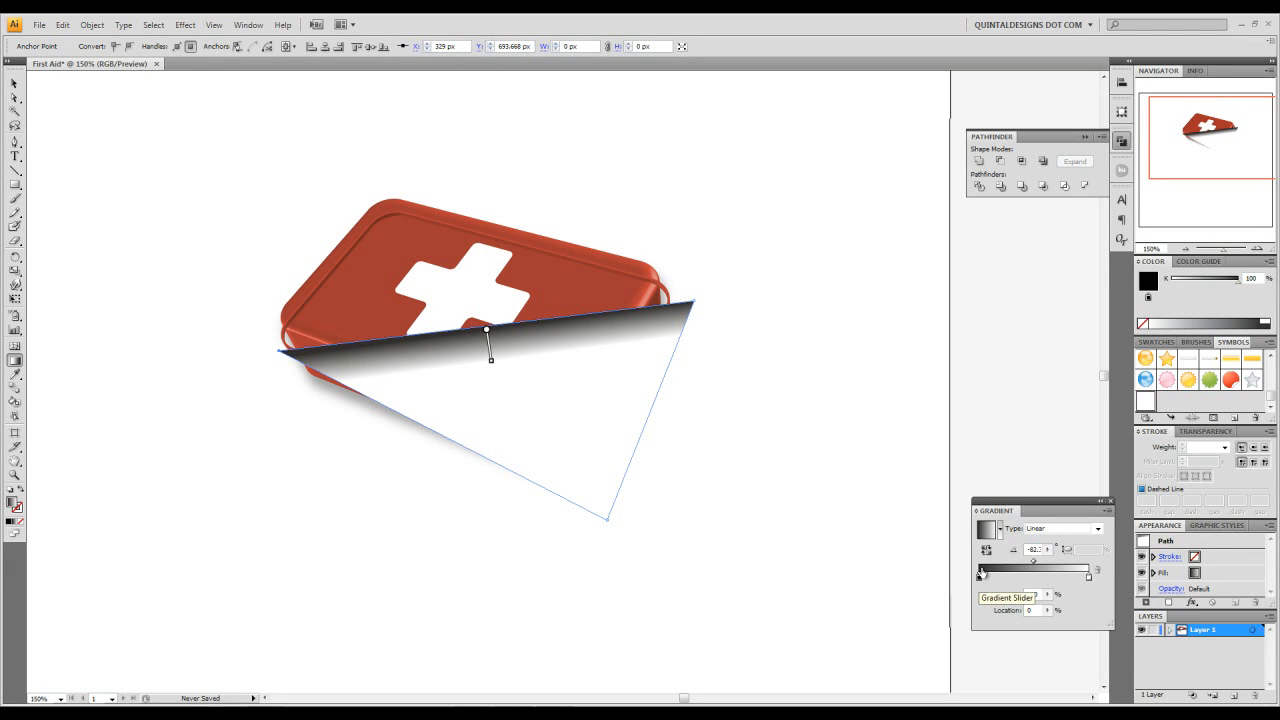
Step: Switch the gradient's black stop from grayscale to the RGB color model, with R, G and B at 0
{"action": "left_click", "coordinate": [1270, 262]}
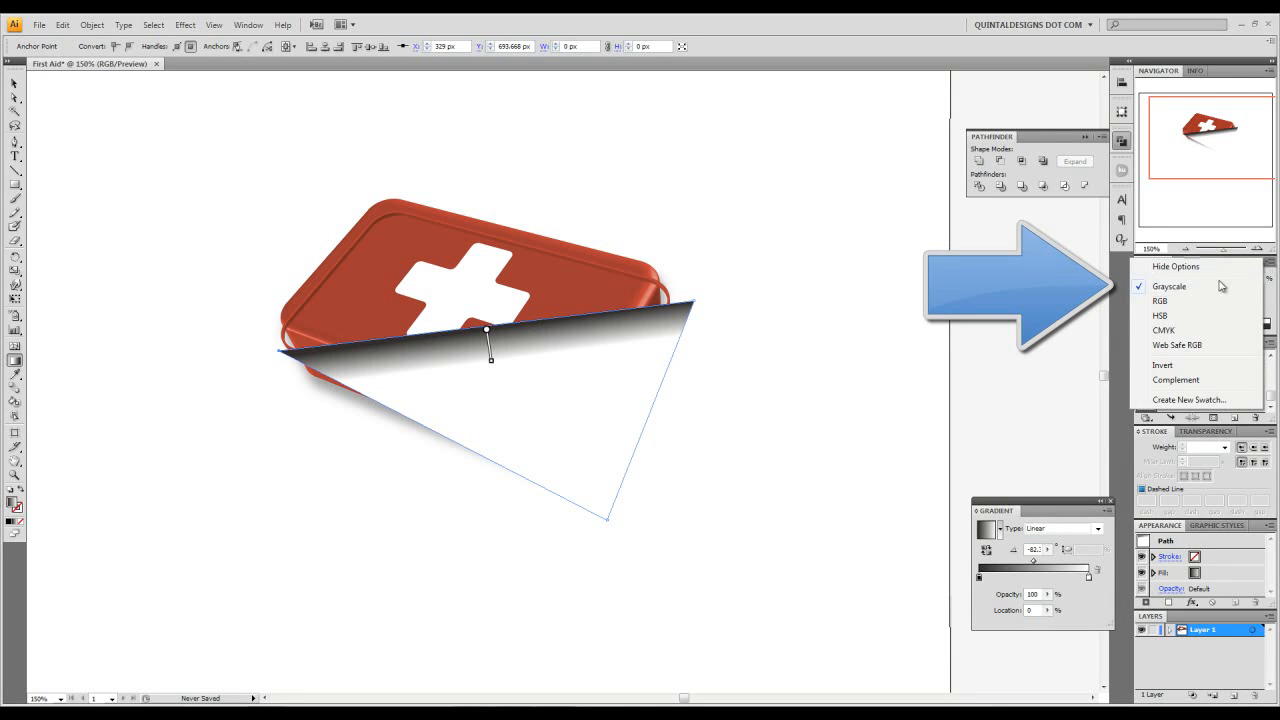
{"action": "left_click", "coordinate": [1163, 301]}
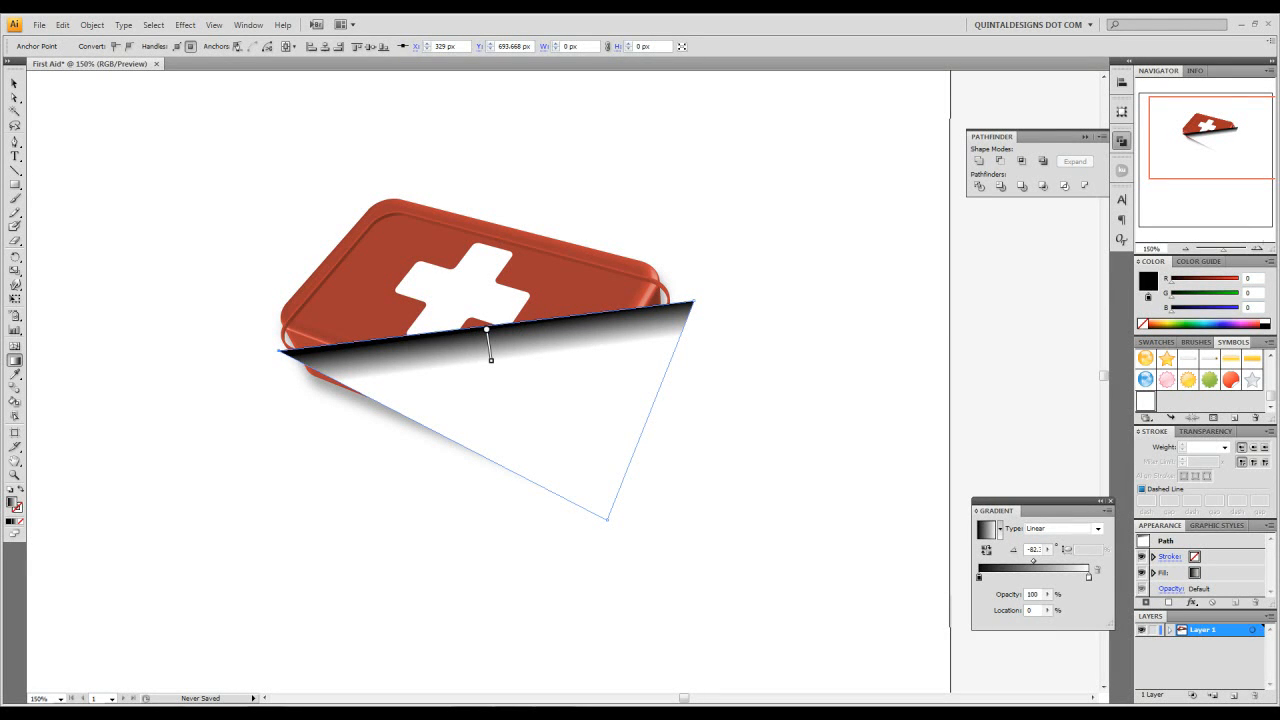
{"action": "left_click", "coordinate": [1257, 249]}
{"action": "left_click", "coordinate": [1257, 249]}
{"action": "left_click", "coordinate": [1257, 249]}
{"action": "left_click", "coordinate": [1257, 249]}
{"action": "left_click_drag", "start_coordinate": [1218, 139], "coordinate": [1206, 133]}
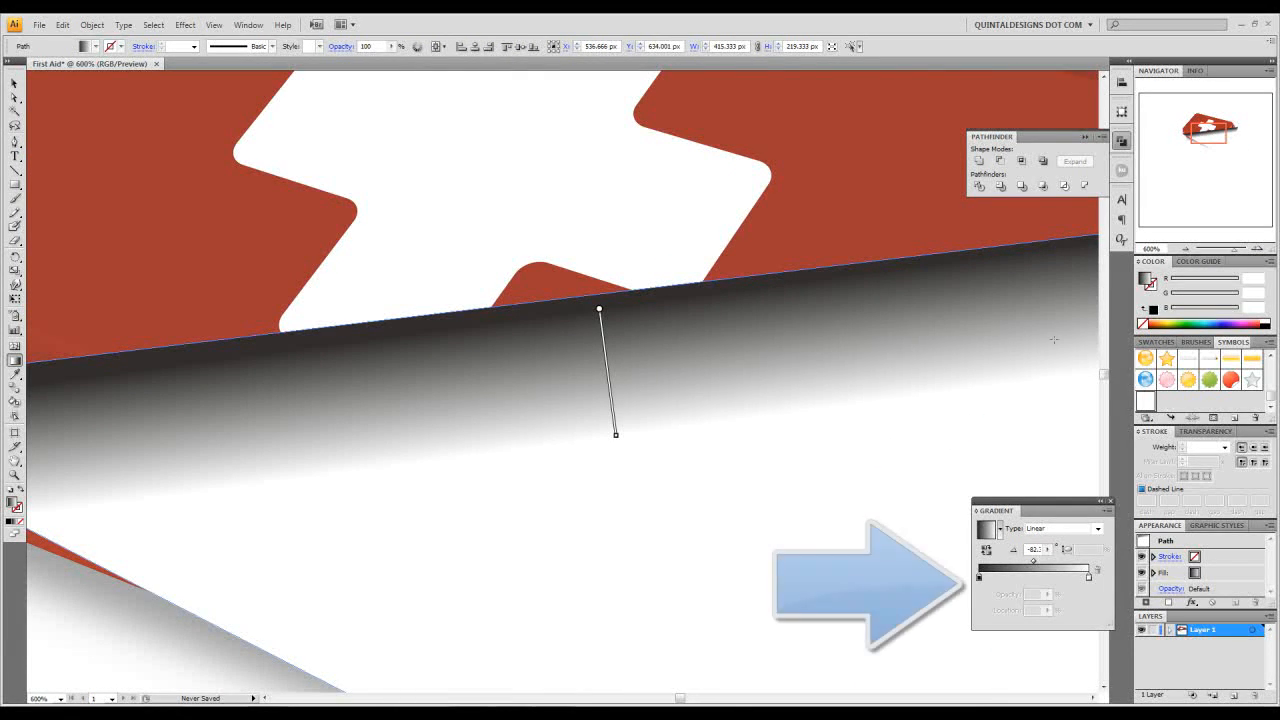
{"action": "left_click", "coordinate": [980, 579]}
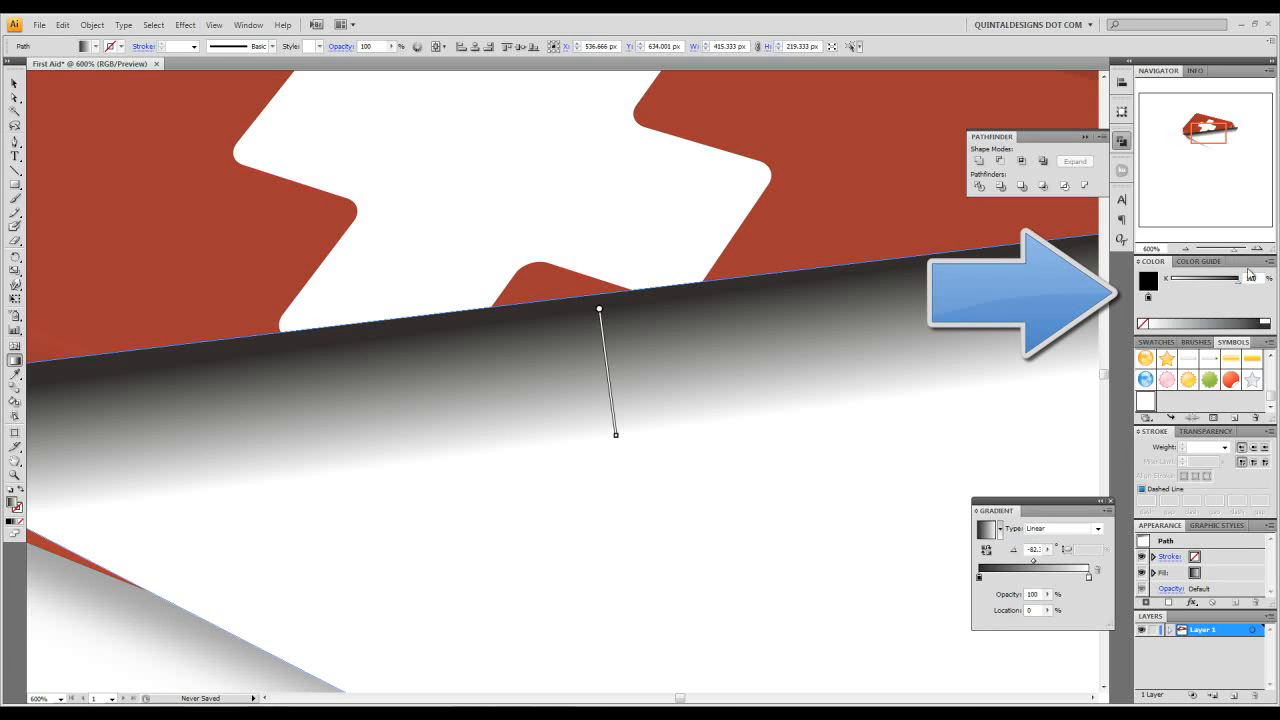
{"action": "left_click", "coordinate": [1269, 262]}
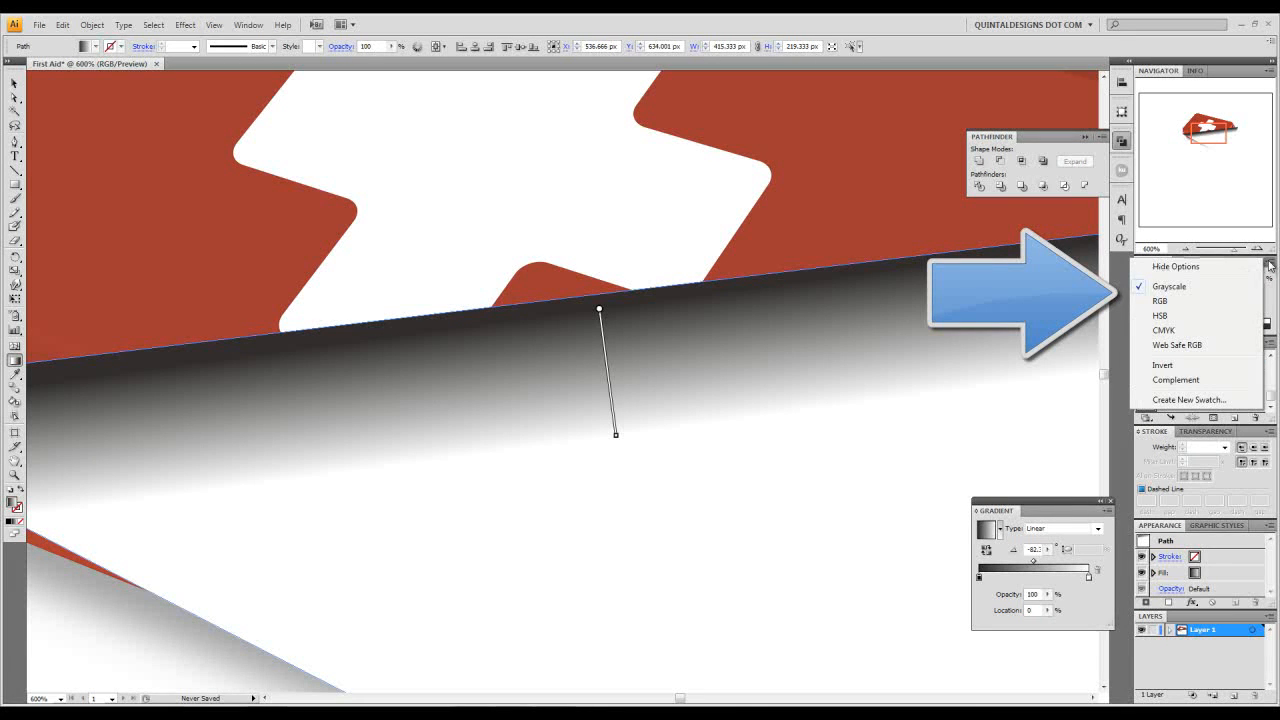
{"action": "left_click", "coordinate": [1160, 302]}
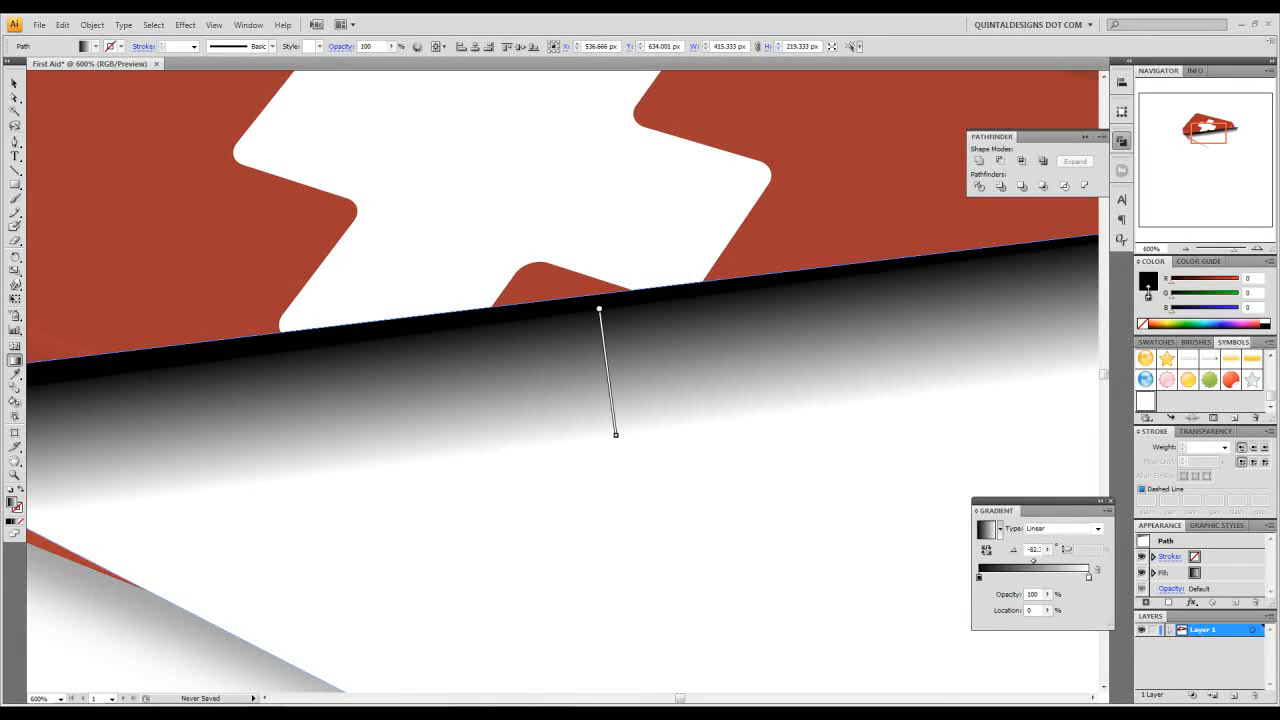
Step: Mask the frame with the gradient triangle by selecting both and making an opacity mask
{"action": "left_click", "coordinate": [1185, 249]}
{"action": "left_click", "coordinate": [1185, 249]}
{"action": "left_click", "coordinate": [1185, 249]}
{"action": "left_click", "coordinate": [15, 83]}
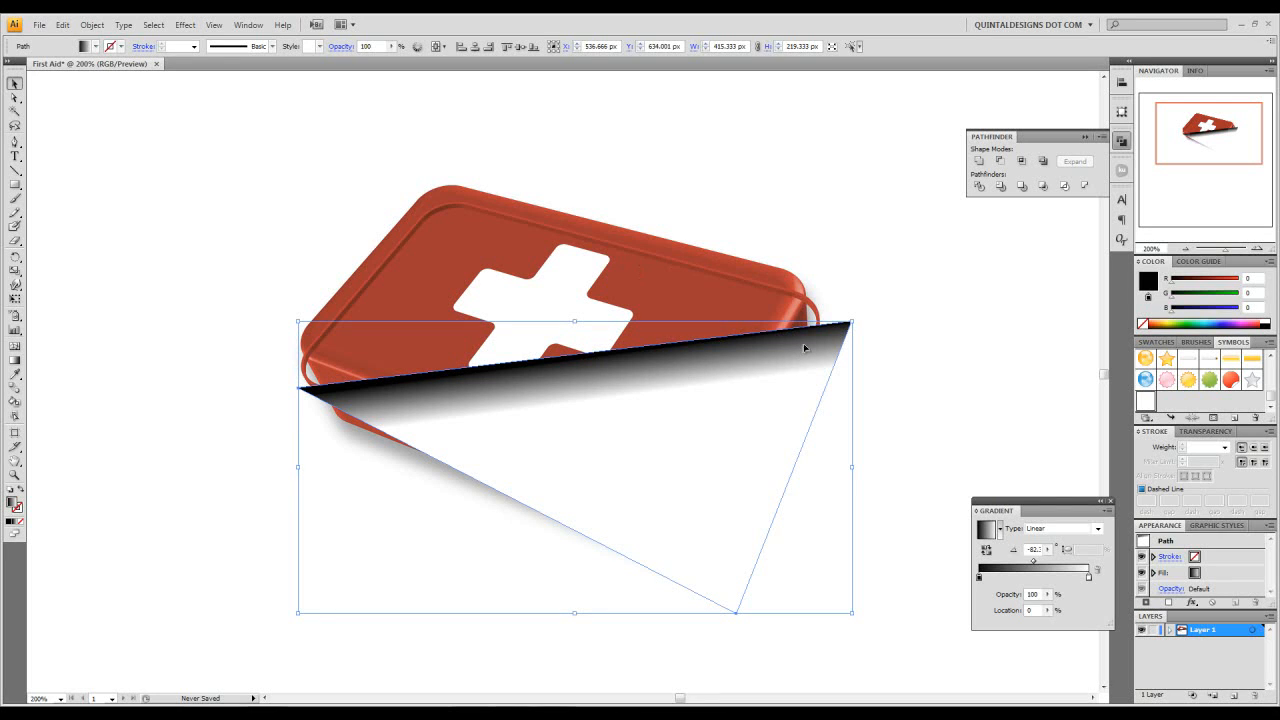
{"action": "left_click", "coordinate": [813, 305], "text": "shift"}
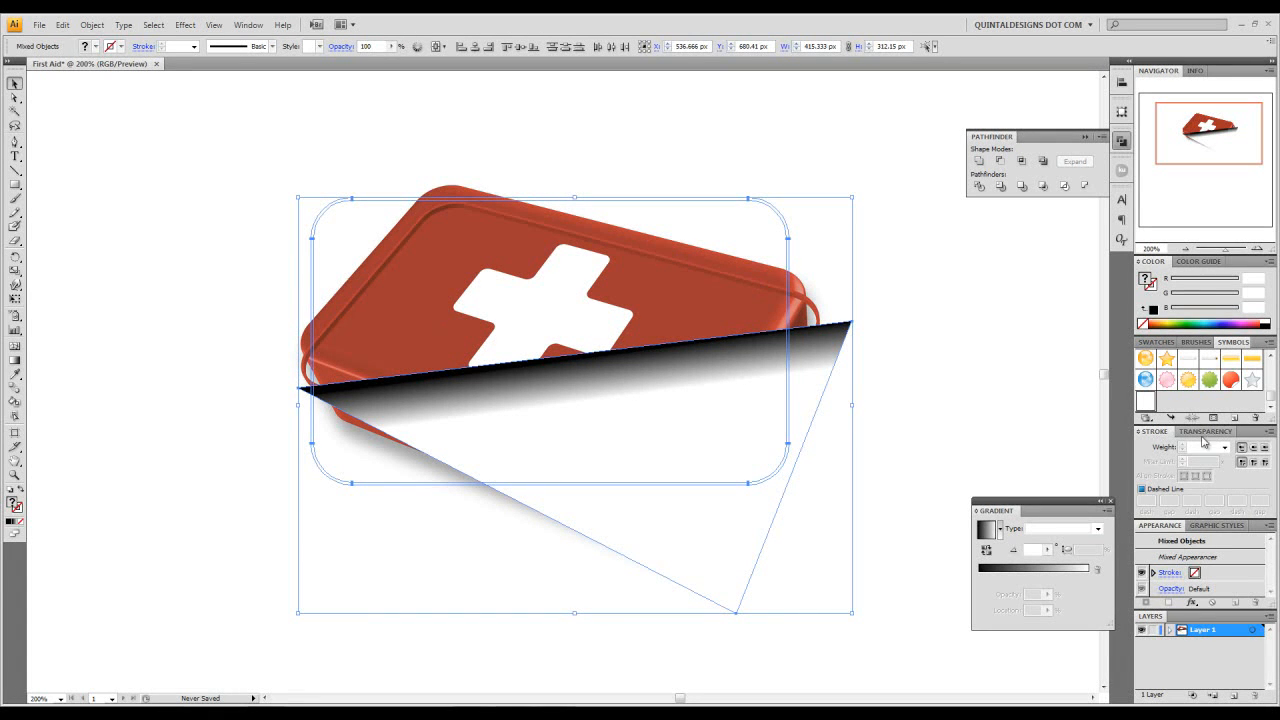
{"action": "left_click", "coordinate": [1269, 434]}
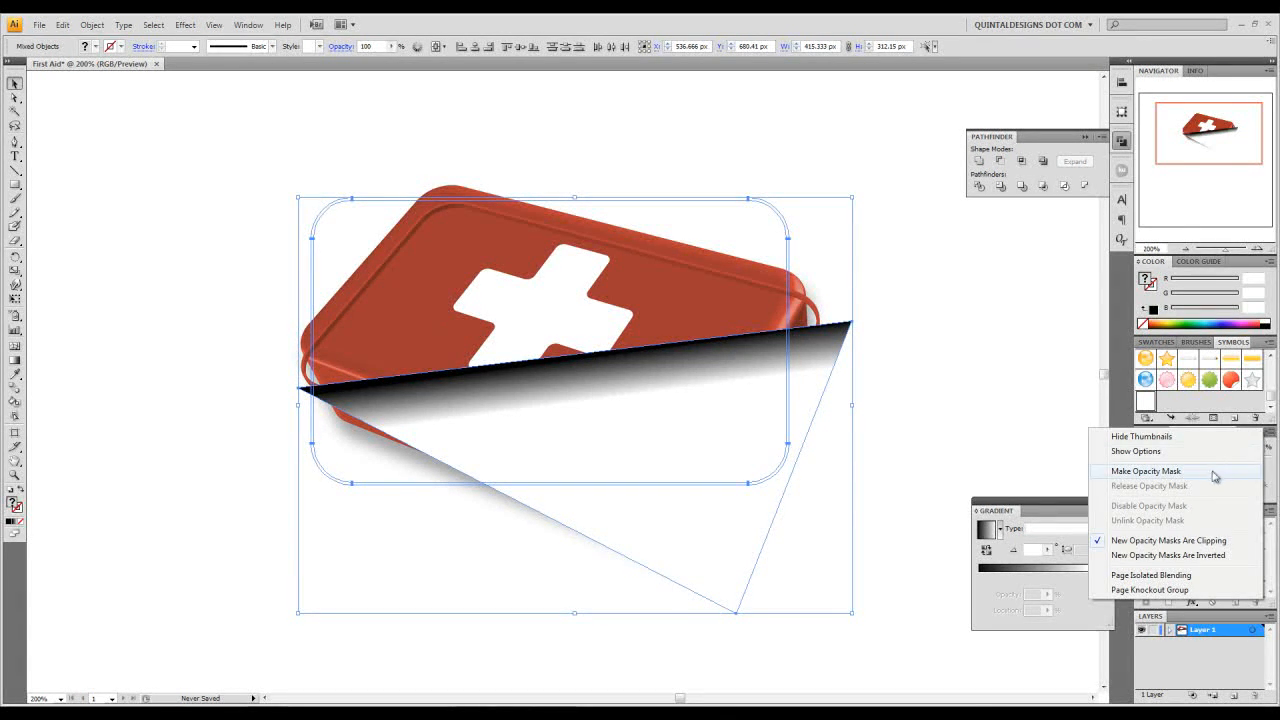
{"action": "left_click", "coordinate": [1163, 472]}
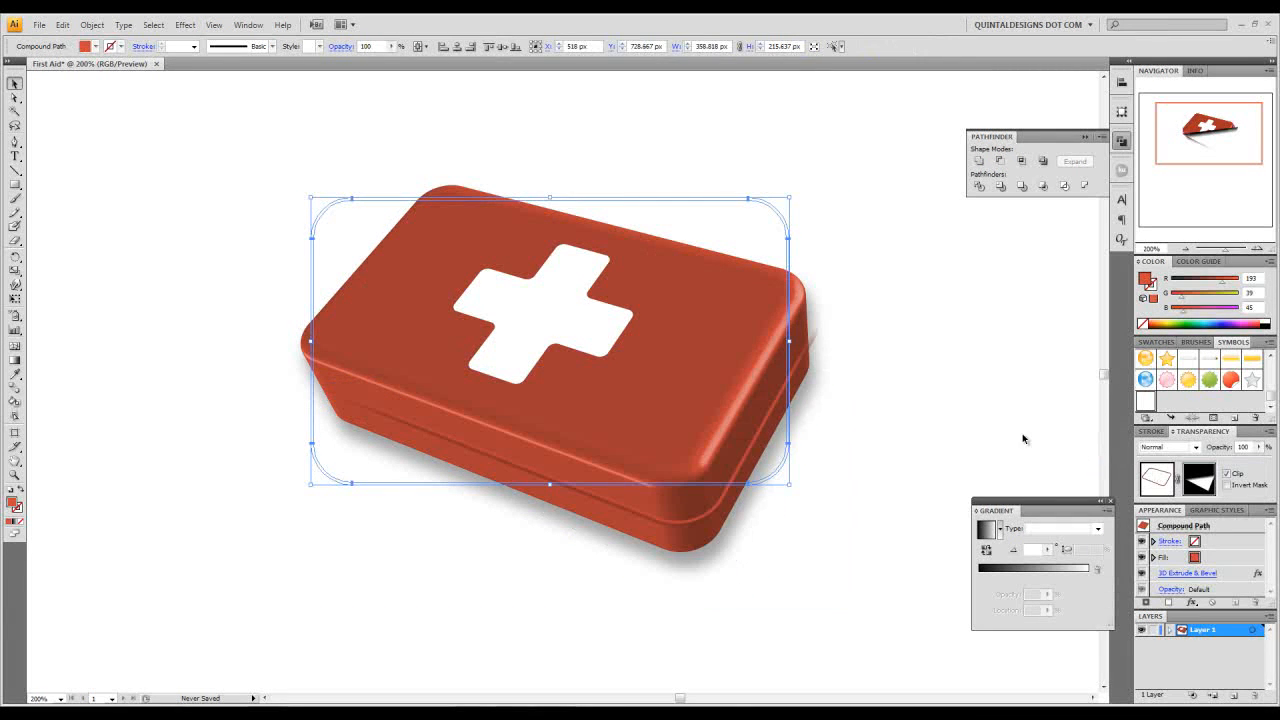
{"action": "left_click", "coordinate": [844, 393]}
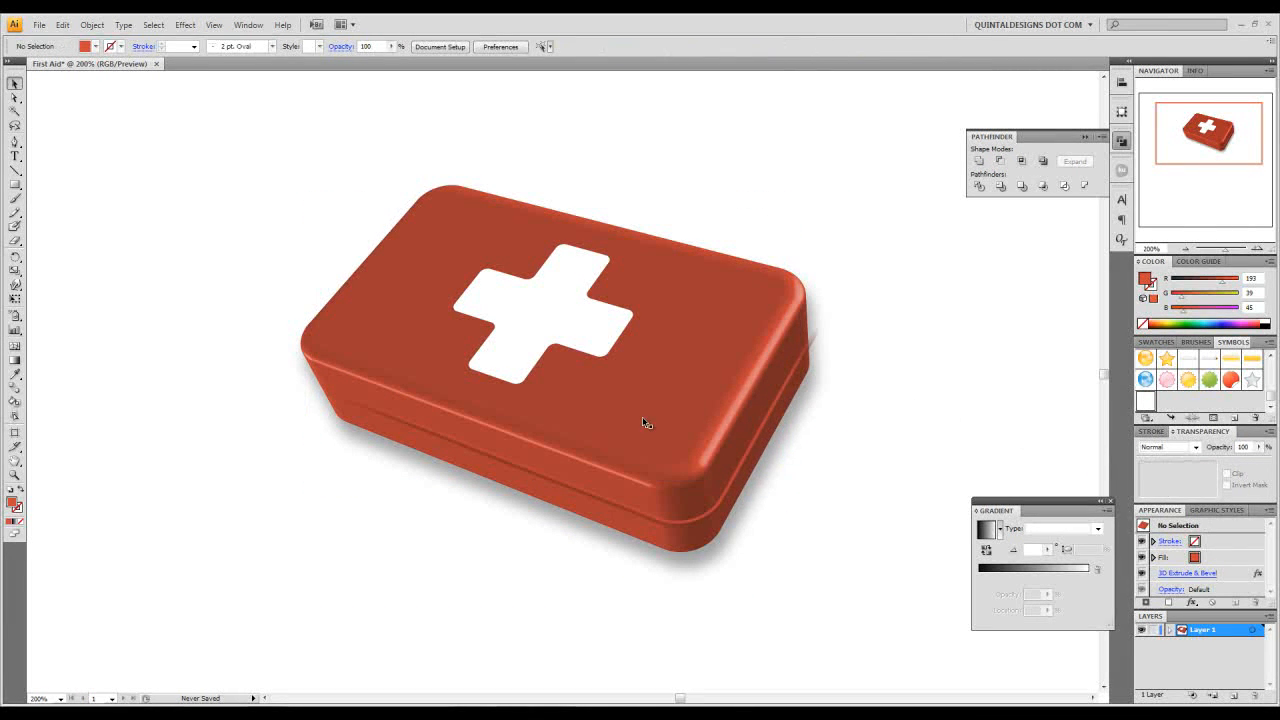
Step: Scale the masked frame down slightly from its upper-right corner to about 352 × 212 px
{"action": "left_click", "coordinate": [808, 336]}
{"action": "left_click_drag", "start_coordinate": [788, 199], "coordinate": [781, 203]}
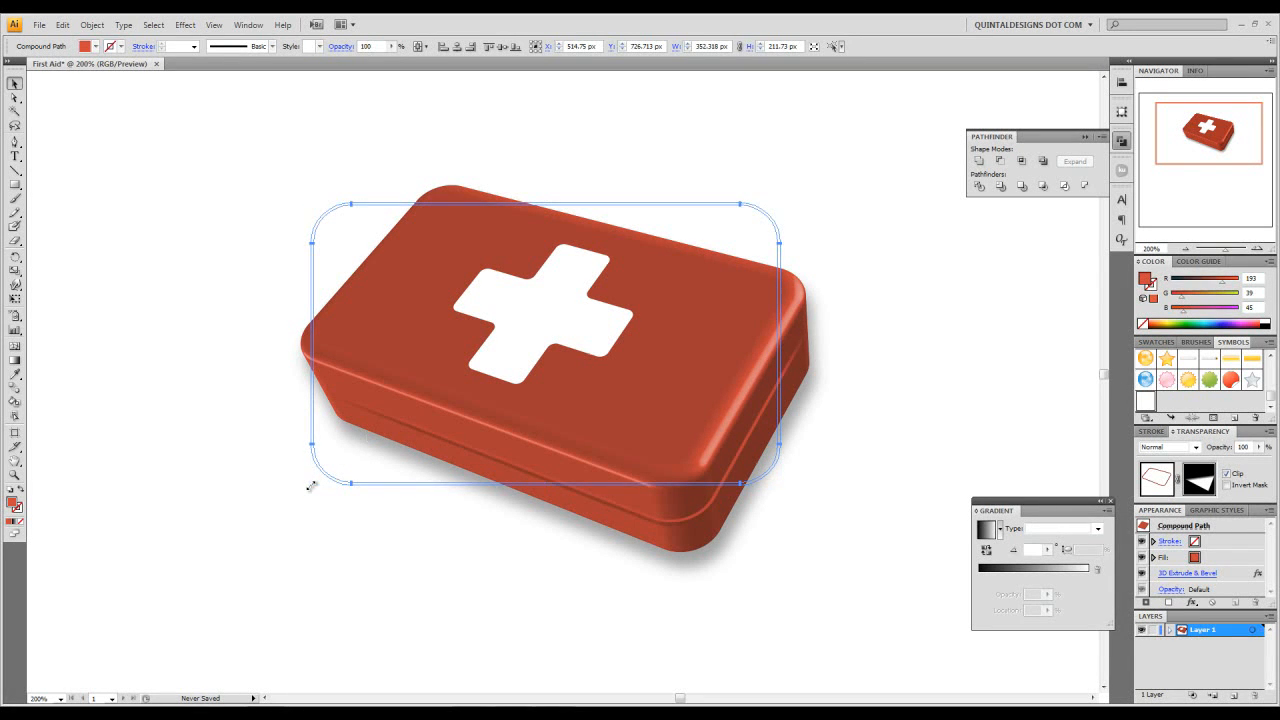
{"action": "left_click", "coordinate": [446, 531]}
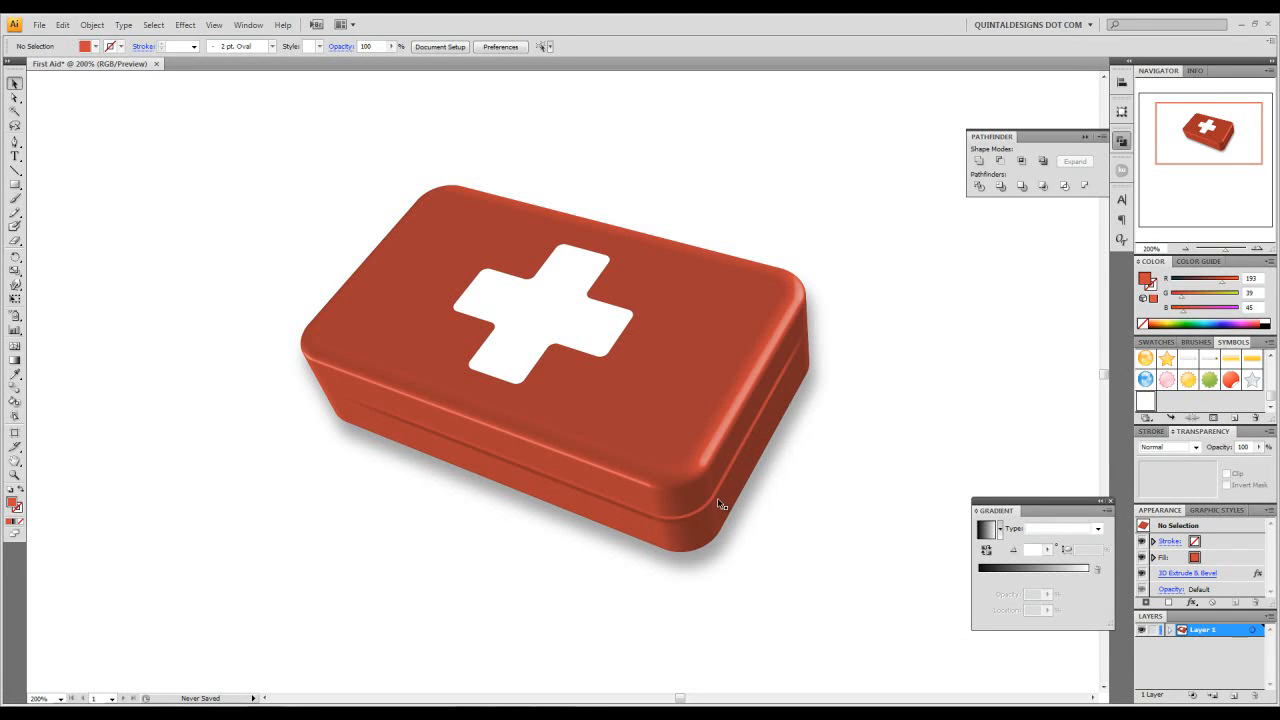
Step: Draw a red rounded rectangle about 157 px wide and 259 px high in the empty area left of the box
{"action": "left_click", "coordinate": [1185, 249]}
{"action": "left_click", "coordinate": [1185, 249]}
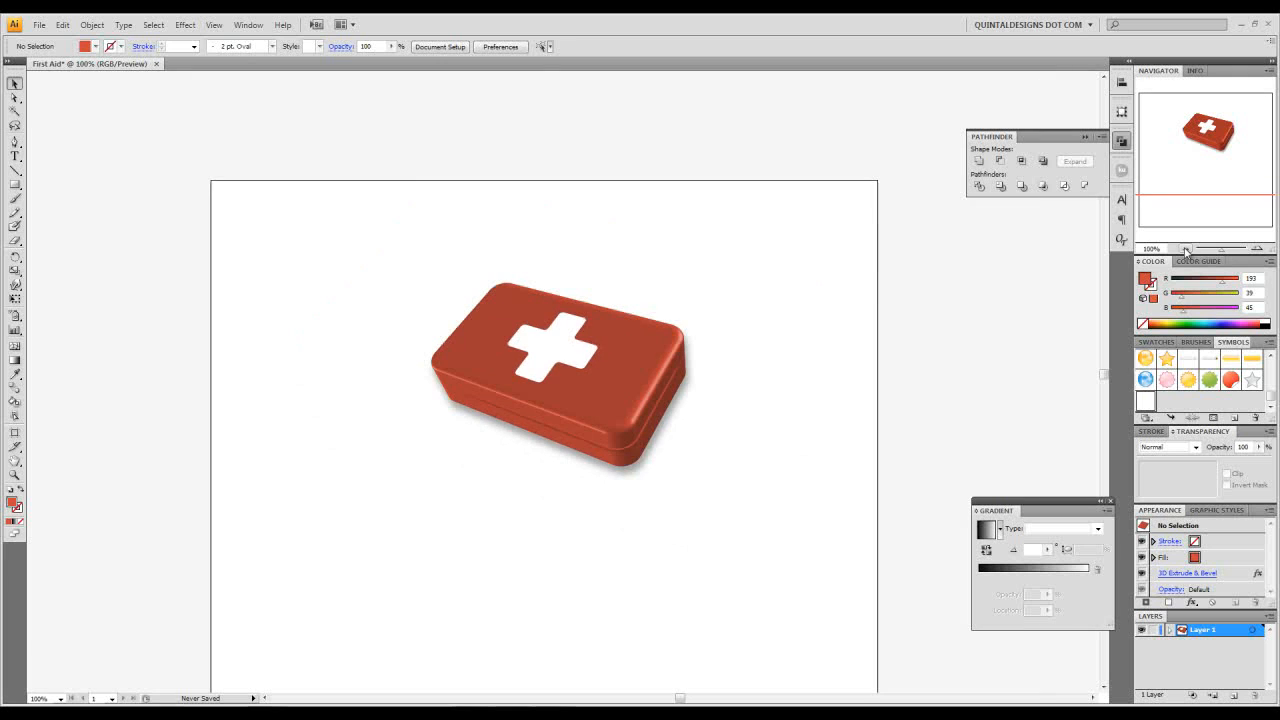
{"action": "left_click_drag", "start_coordinate": [573, 374], "coordinate": [568, 331]}
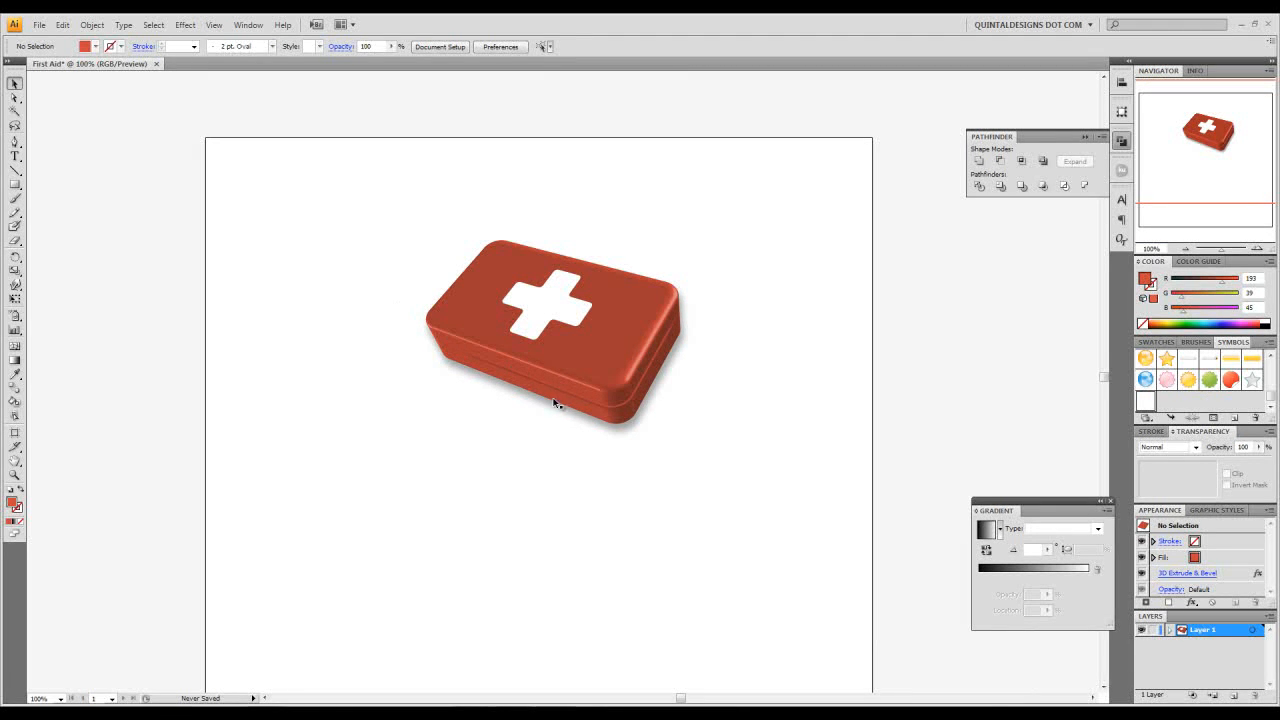
{"action": "left_click", "coordinate": [1260, 249]}
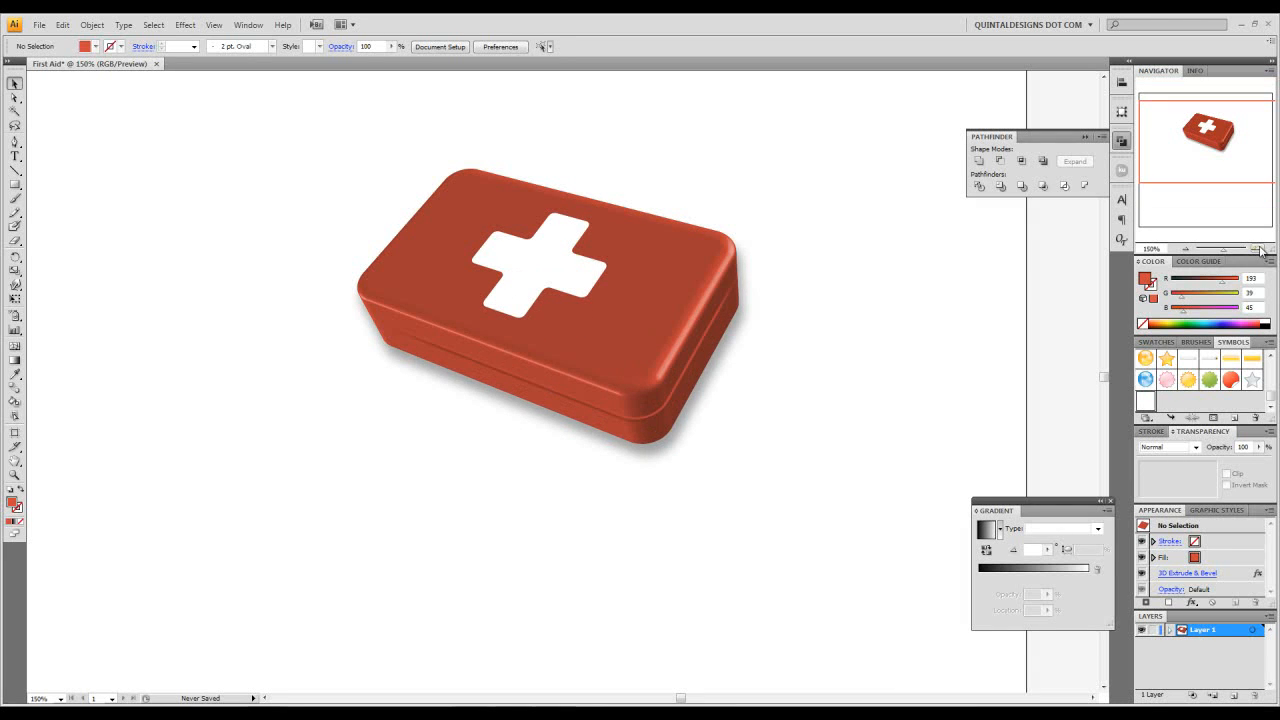
{"action": "left_click_drag", "start_coordinate": [337, 291], "coordinate": [406, 322]}
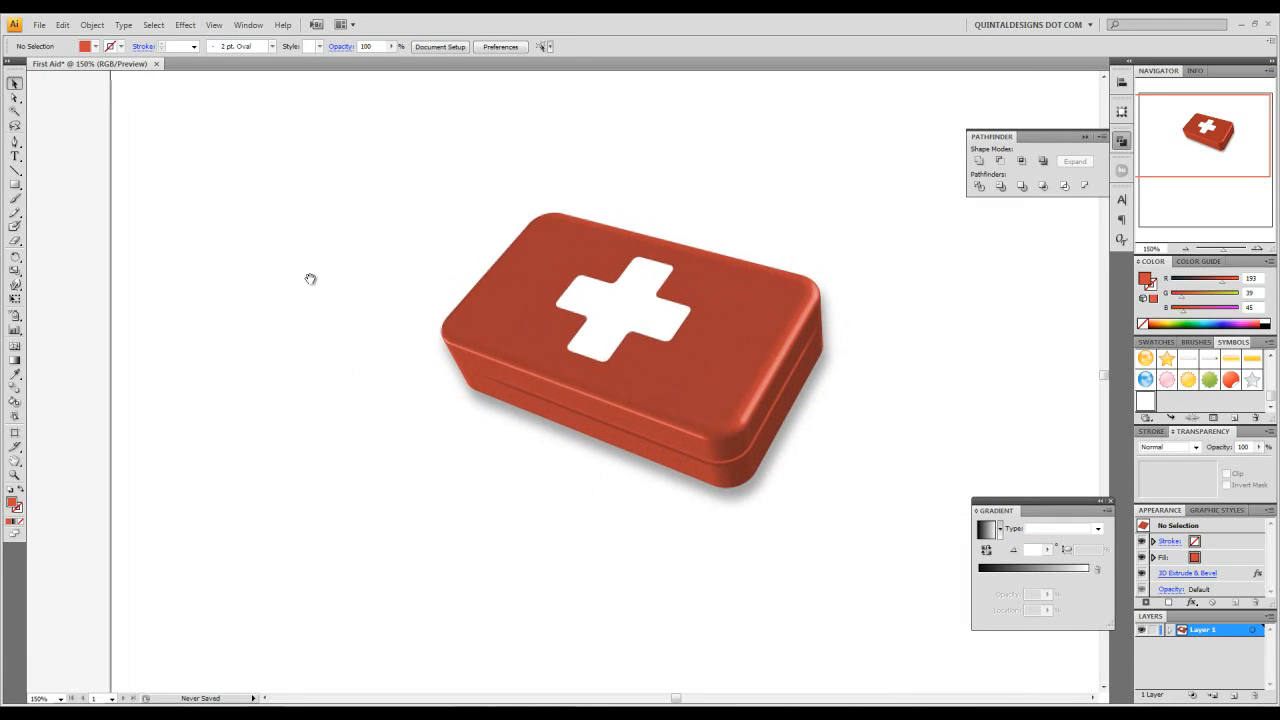
{"action": "left_click", "coordinate": [16, 186]}
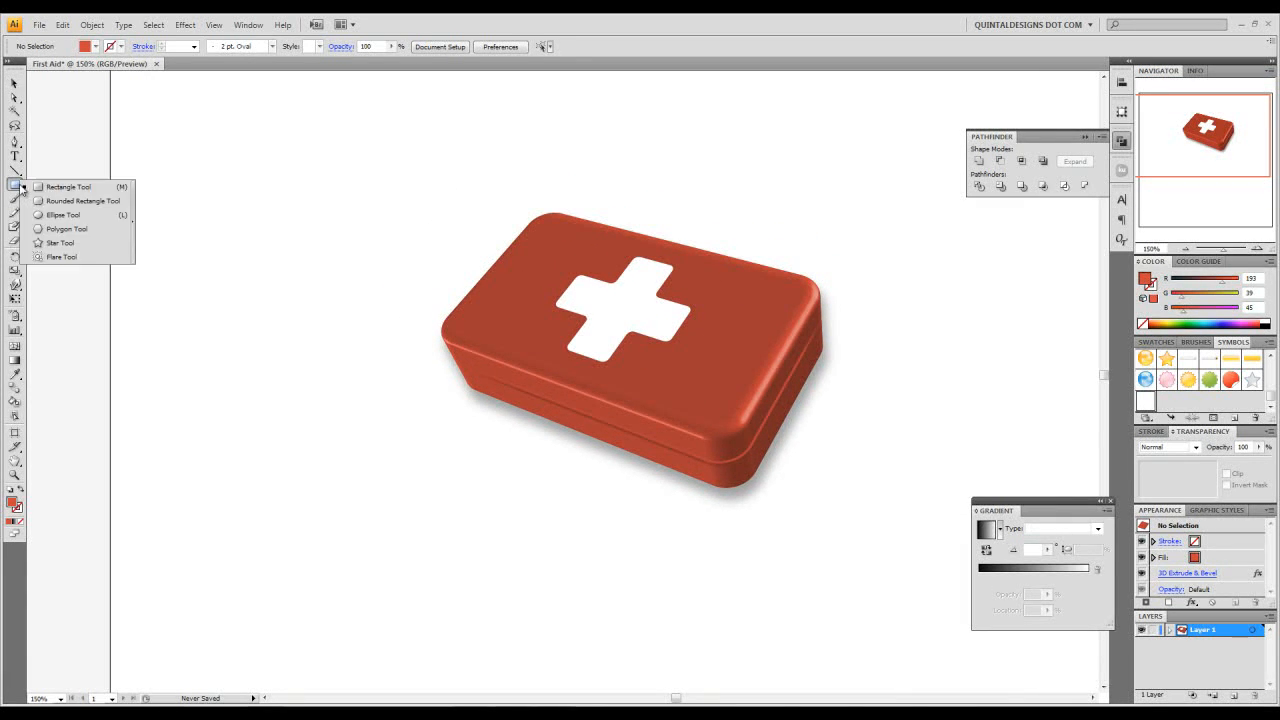
{"action": "left_click", "coordinate": [78, 200]}
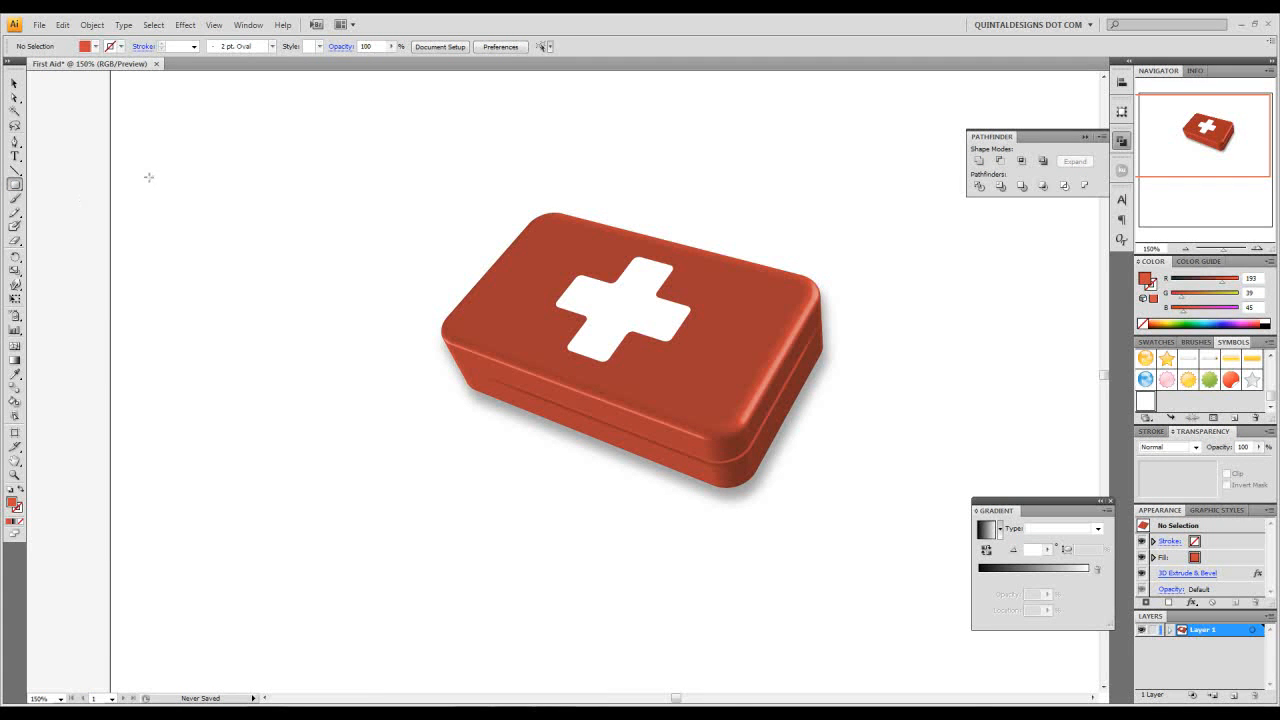
{"action": "left_click_drag", "start_coordinate": [147, 177], "coordinate": [305, 433]}
{"action": "left_click", "coordinate": [16, 84]}
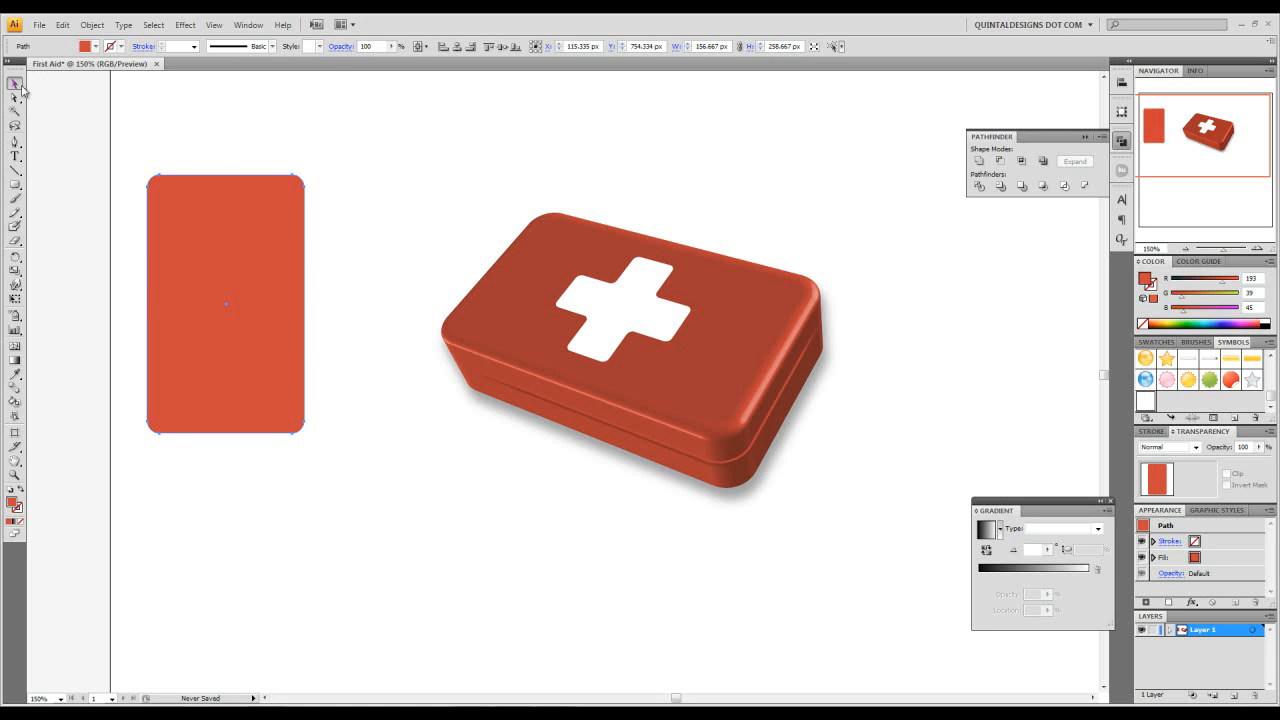
Step: Shorten the red rounded rectangle from its lower and upper edges to a height of about 227 px
{"action": "left_click_drag", "start_coordinate": [225, 434], "coordinate": [225, 409]}
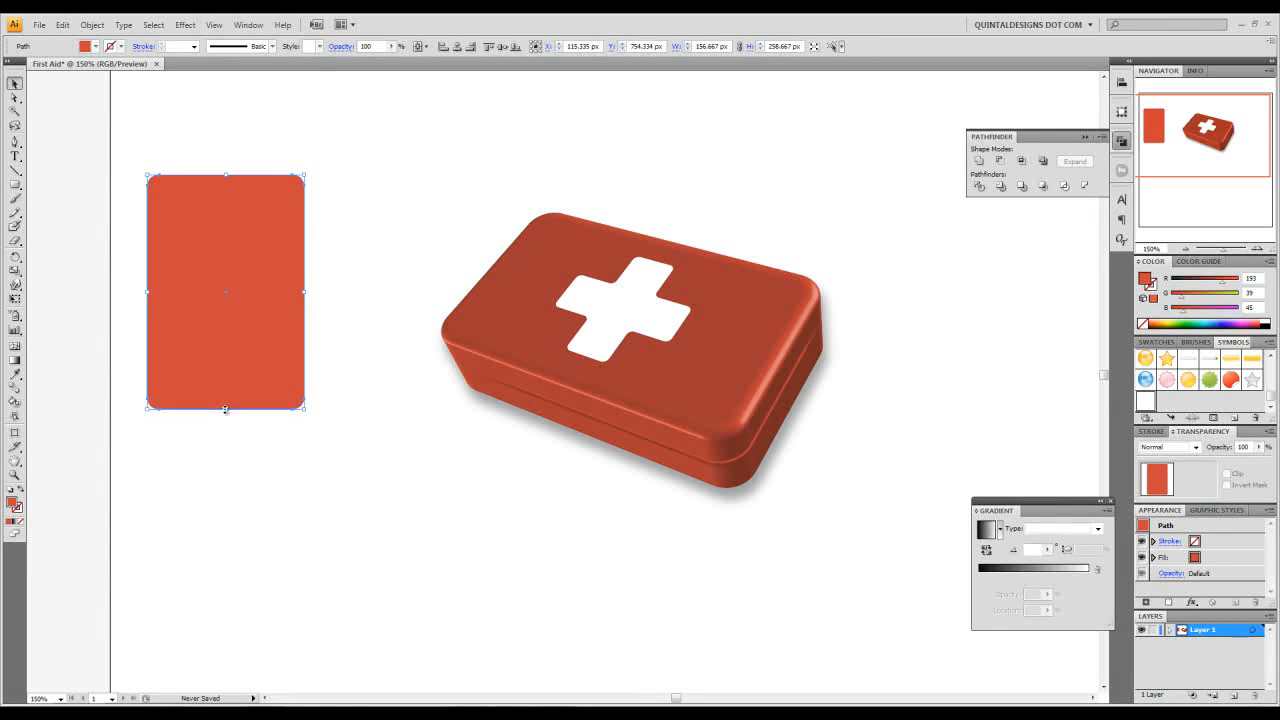
{"action": "left_click", "coordinate": [288, 437]}
{"action": "left_click", "coordinate": [262, 186]}
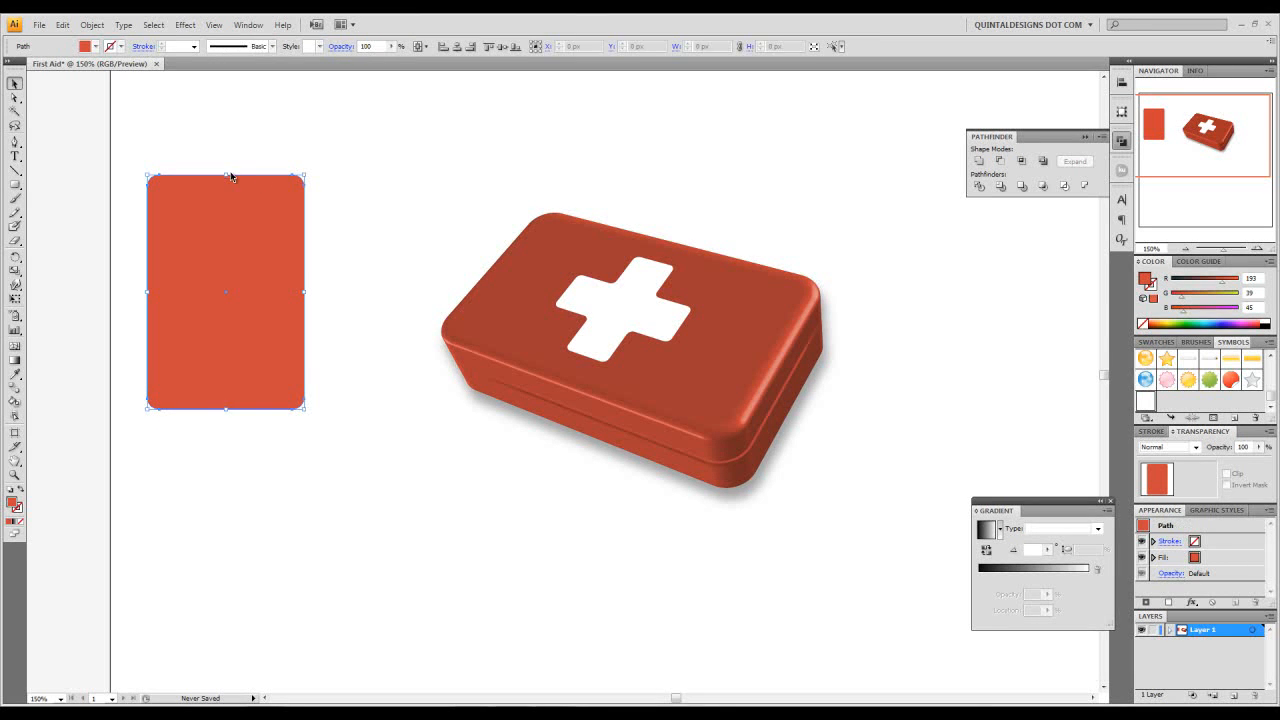
{"action": "left_click_drag", "start_coordinate": [227, 174], "coordinate": [228, 182]}
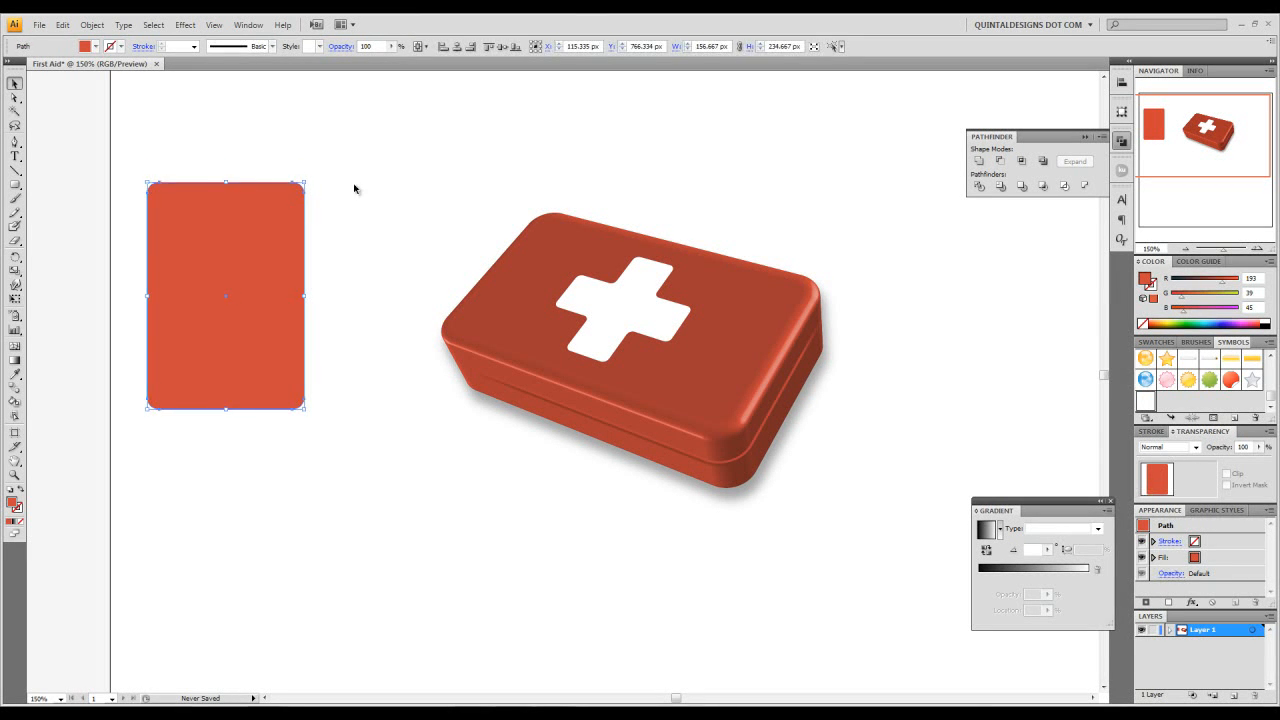
{"action": "left_click", "coordinate": [340, 229]}
{"action": "left_click", "coordinate": [302, 357]}
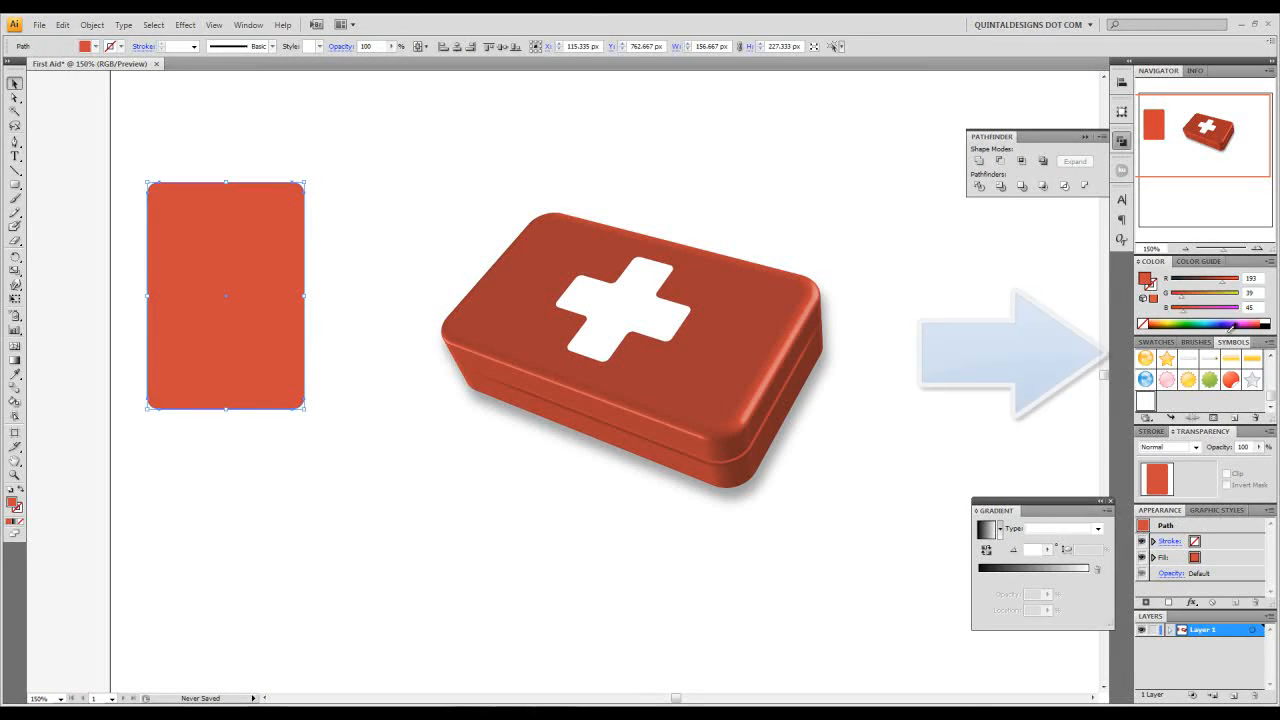
Step: Fill the rounded rectangle with the medium gray swatch, RGB 128, 128, 128
{"action": "left_click", "coordinate": [1157, 342]}
{"action": "left_click", "coordinate": [1231, 393]}
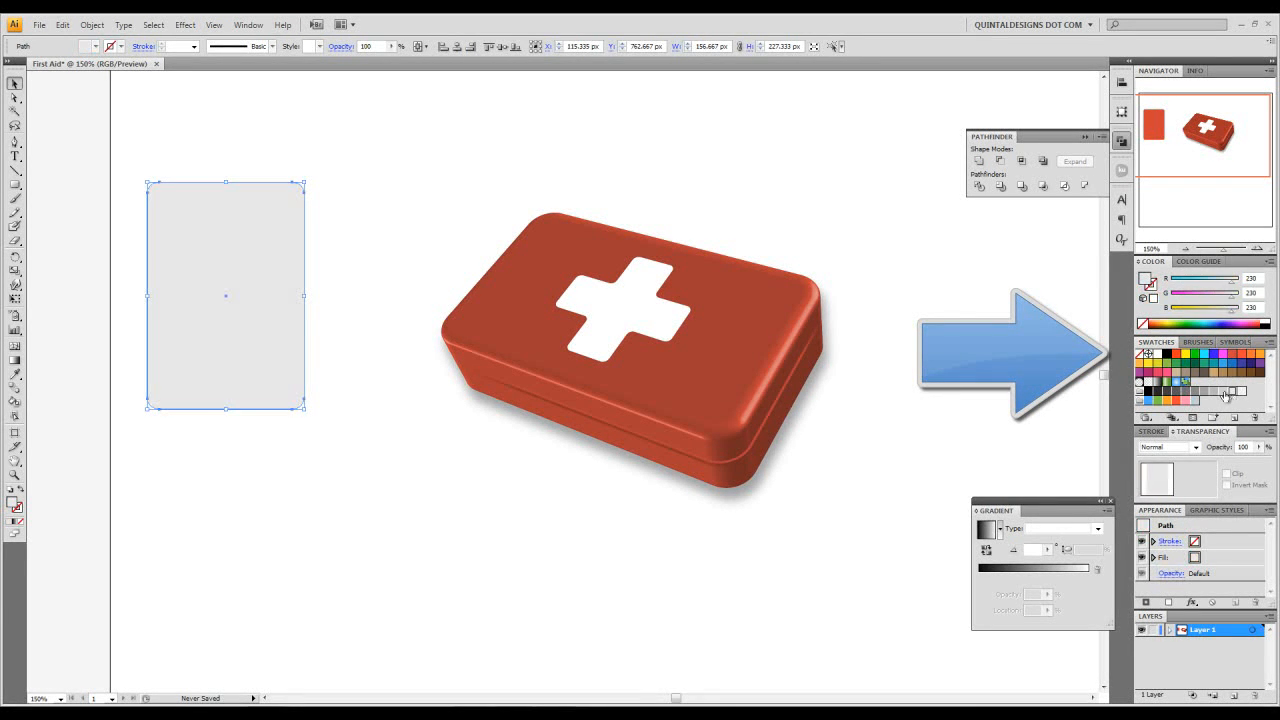
{"action": "left_click", "coordinate": [378, 215]}
{"action": "left_click", "coordinate": [240, 266]}
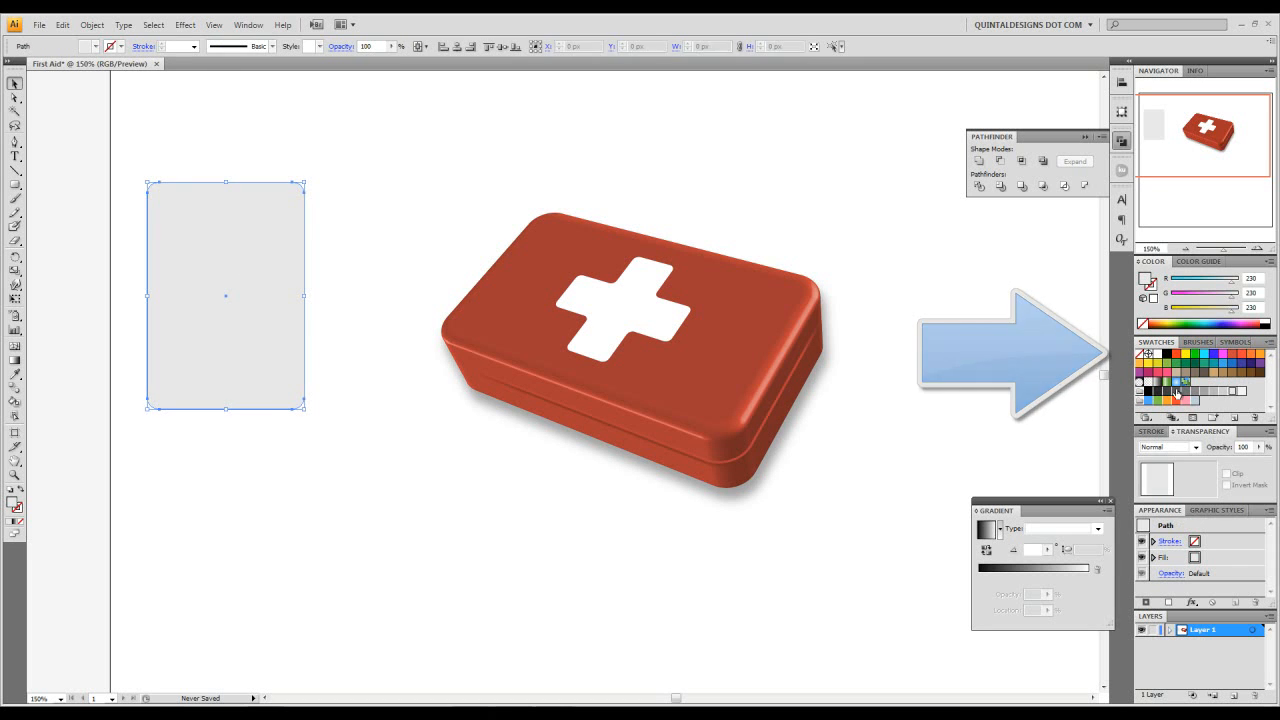
{"action": "left_click", "coordinate": [1198, 393]}
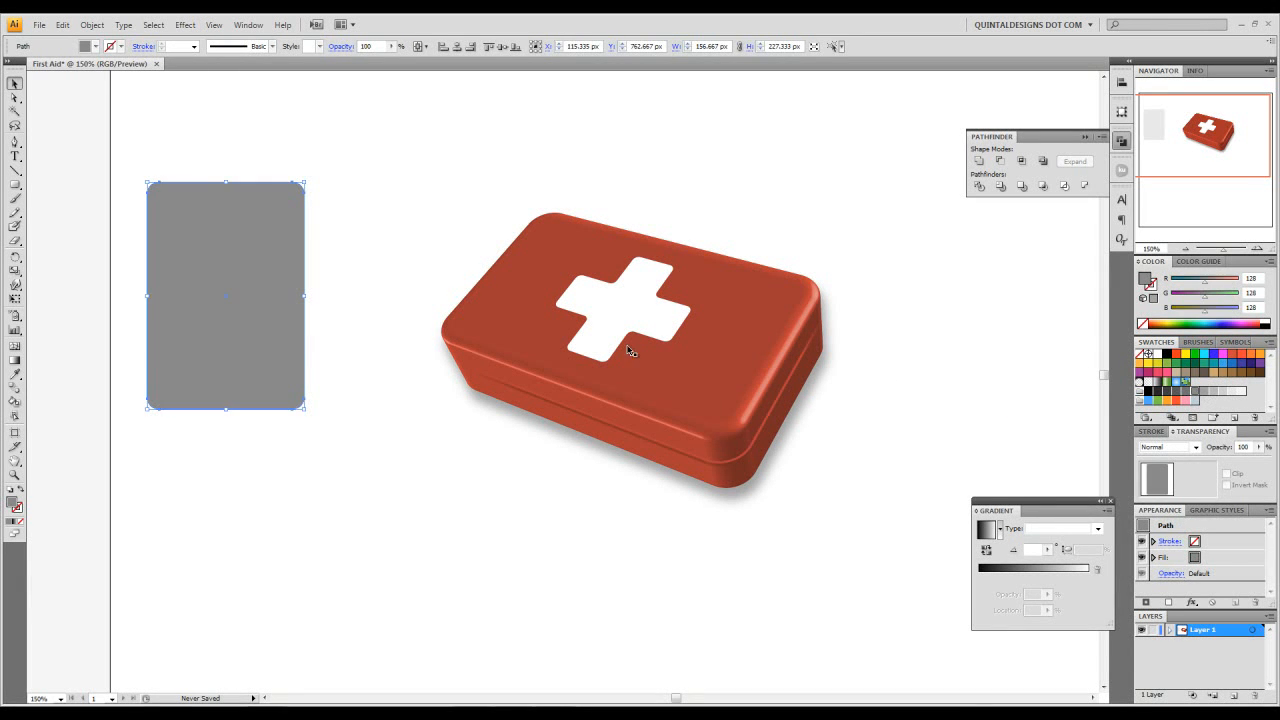
{"action": "left_click", "coordinate": [462, 233]}
{"action": "left_click", "coordinate": [357, 234]}
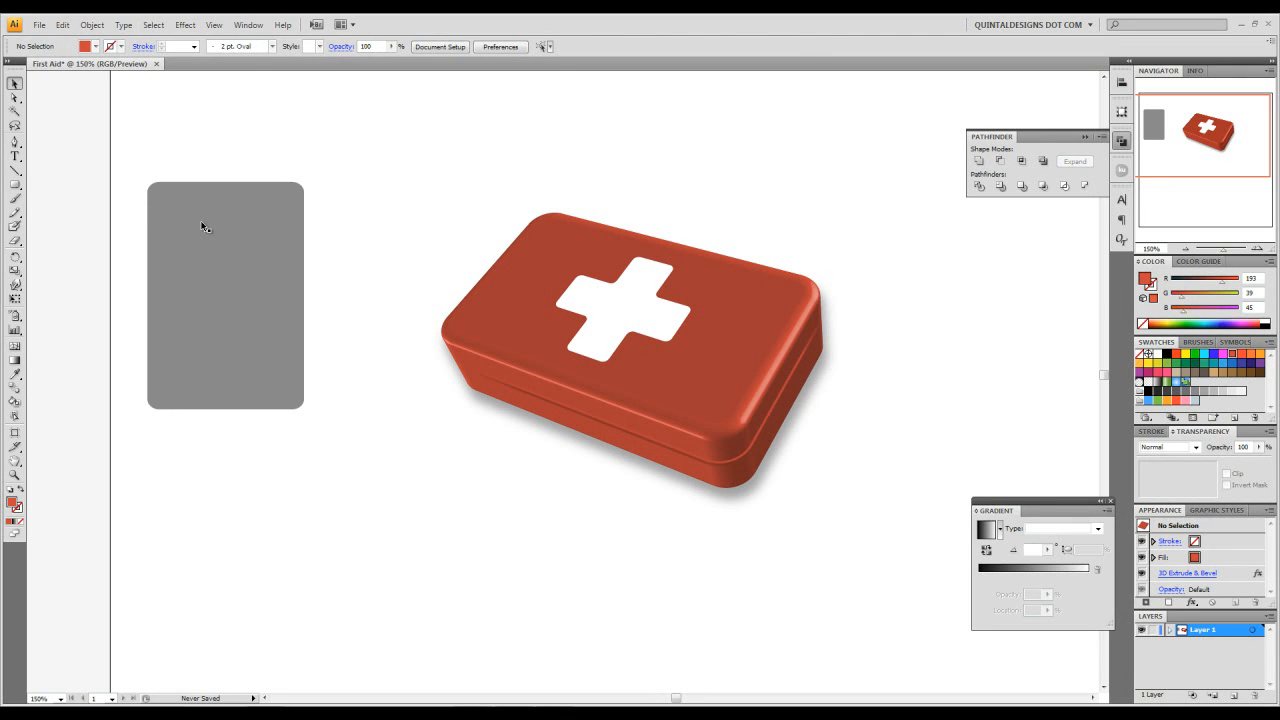
Step: Paste a copy of the gray rectangle in front and move it straight down to overlap the original's lower two-thirds
{"action": "left_click", "coordinate": [201, 225]}
{"action": "key", "text": "ctrl+c"}
{"action": "key", "text": "ctrl+f"}
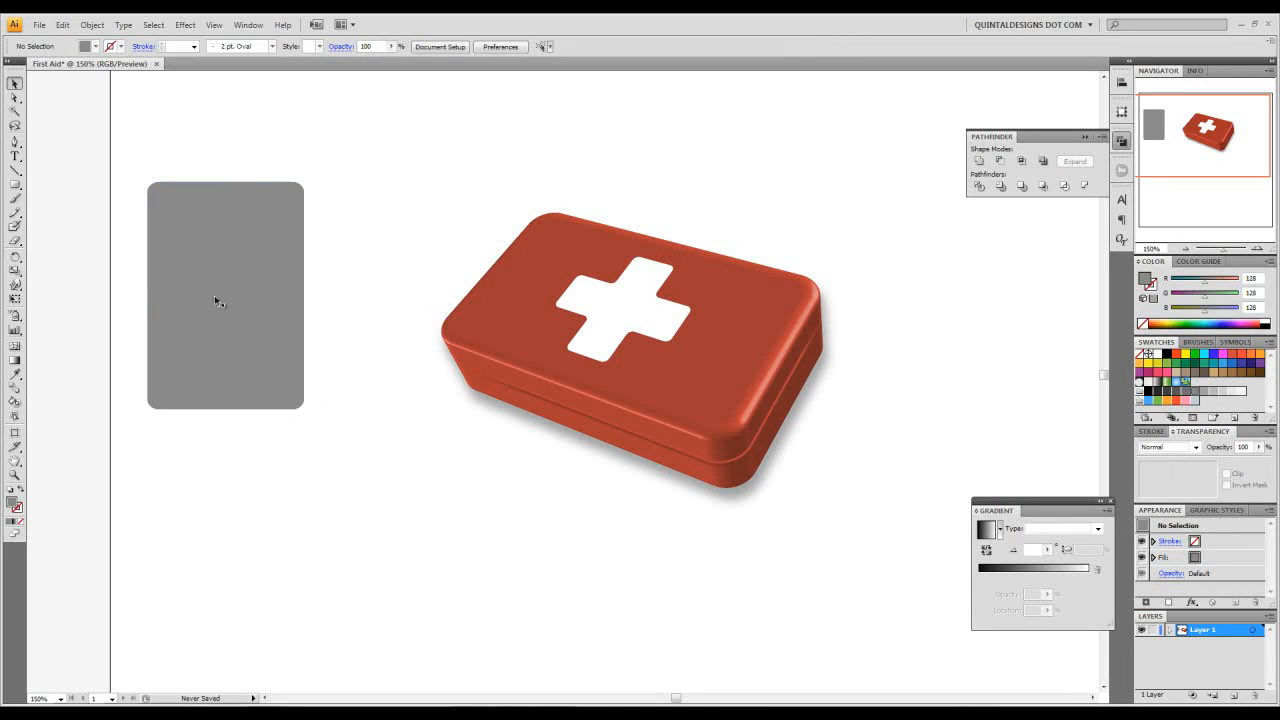
{"action": "left_click_drag", "start_coordinate": [223, 286], "coordinate": [215, 396]}
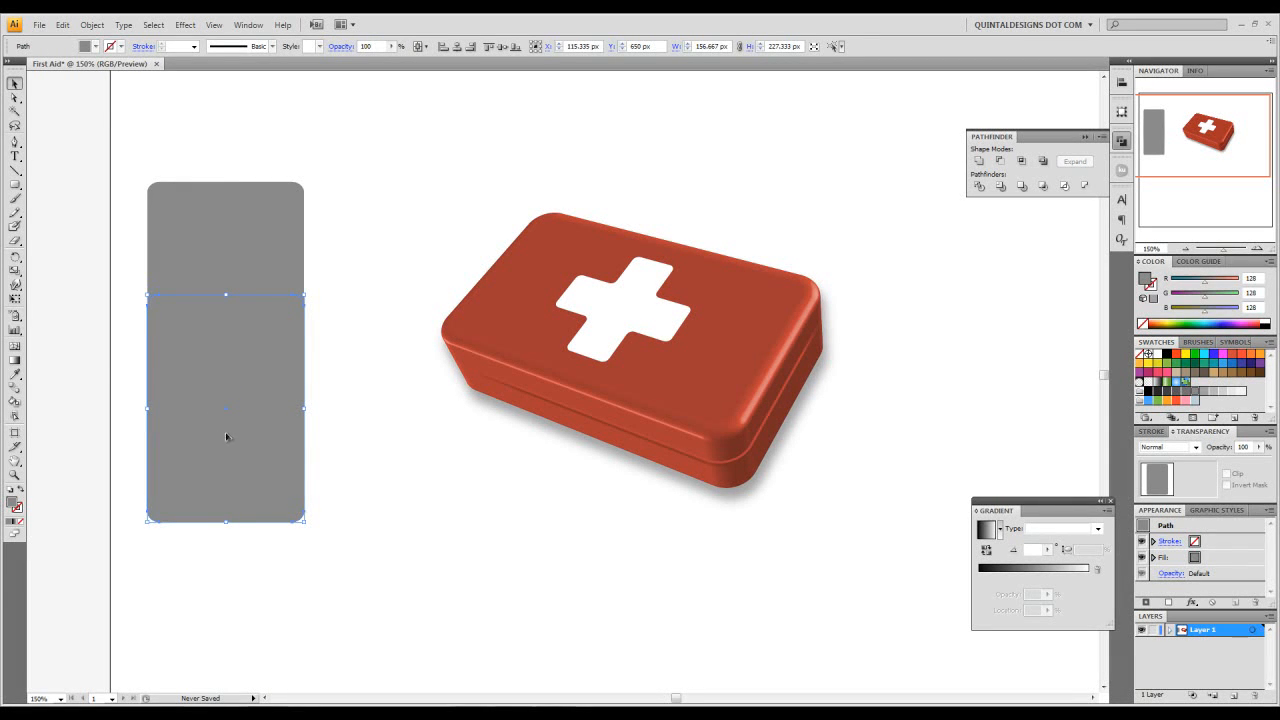
{"action": "left_click_drag", "start_coordinate": [234, 403], "coordinate": [234, 403]}
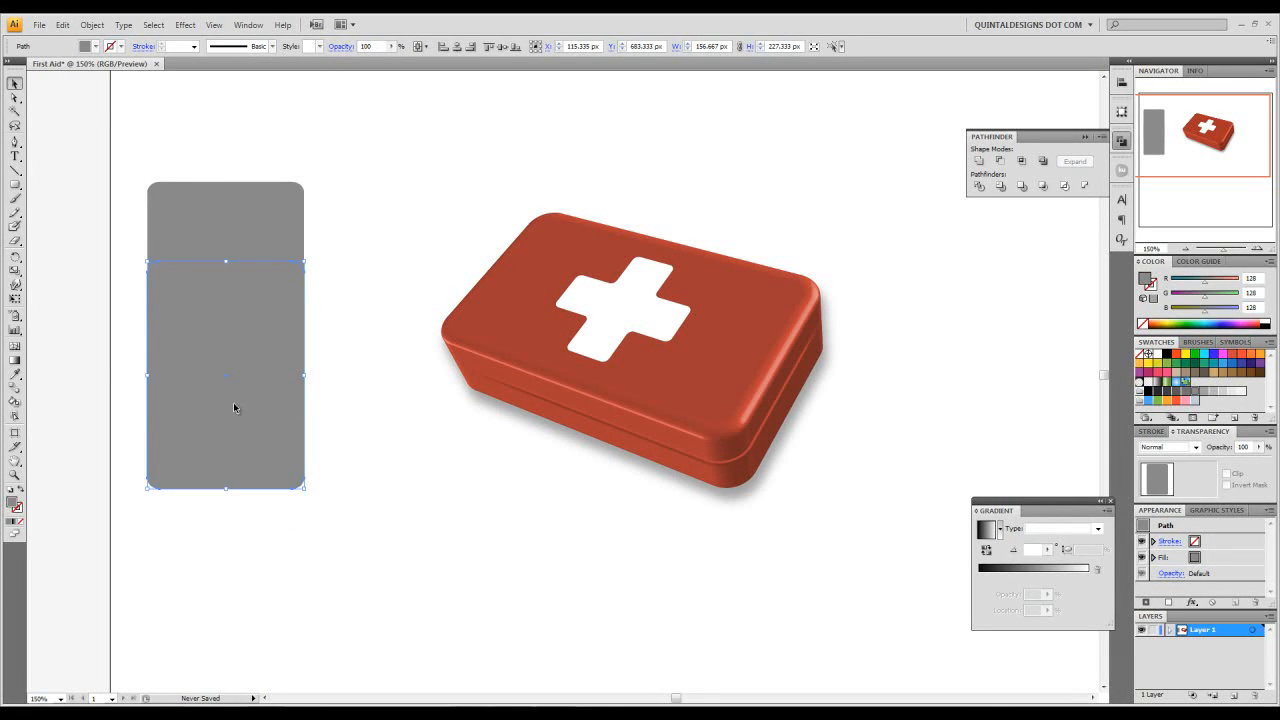
Step: Give both gray rectangles a 1 pt light gray stroke, RGB 204
{"action": "left_click_drag", "start_coordinate": [411, 185], "coordinate": [254, 274]}
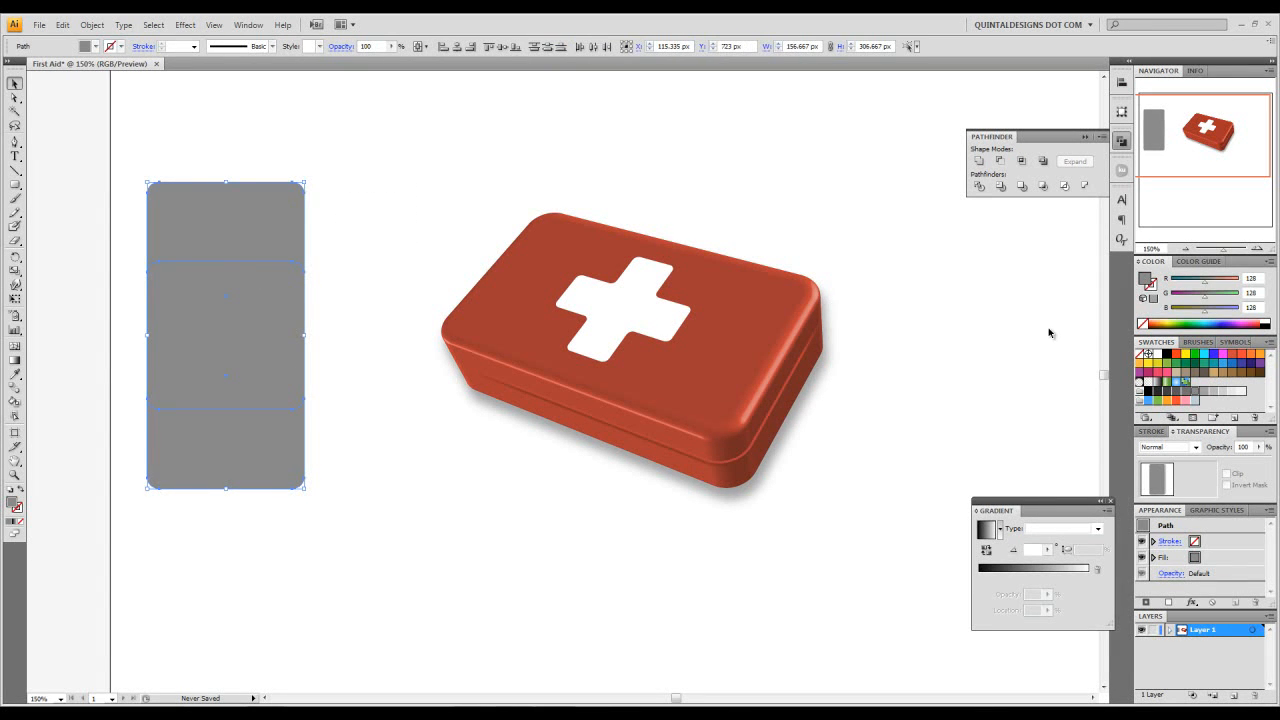
{"action": "left_click", "coordinate": [1218, 396]}
{"action": "key", "text": "ctrl+shift+a"}
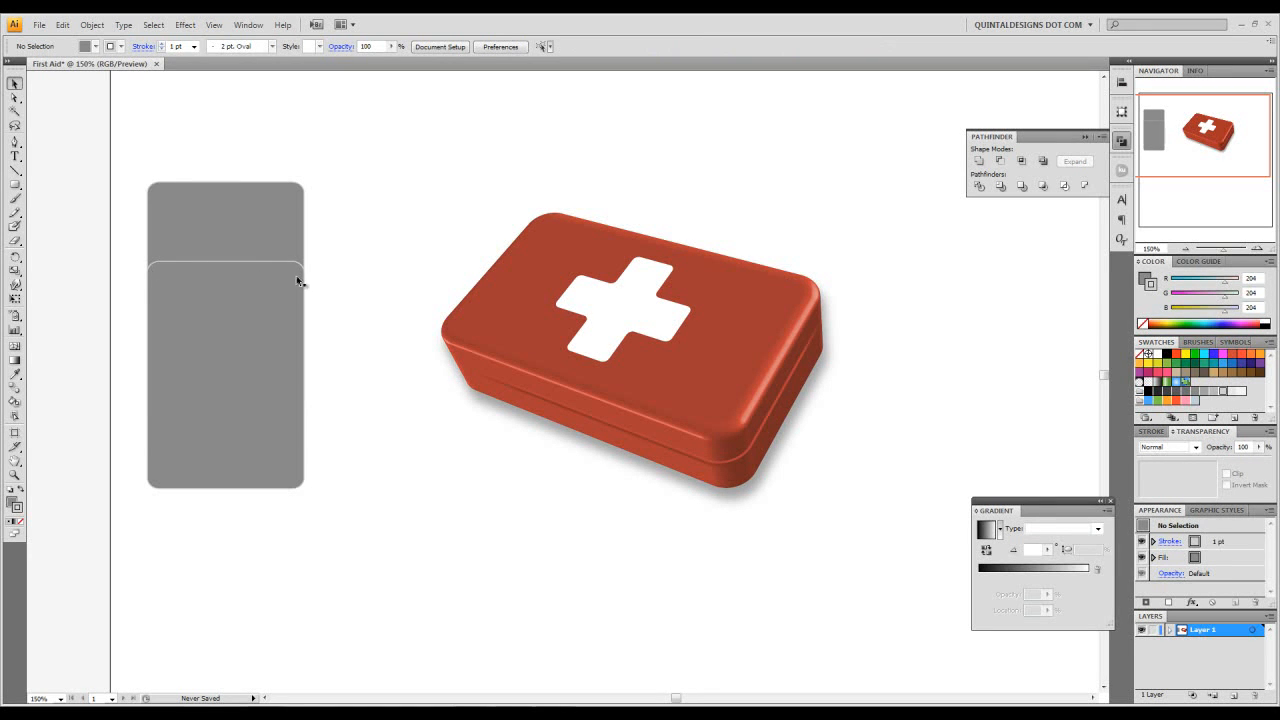
Step: Draw a horizontal line about 167 px long just above the lower rectangle's top edge and divide both rectangles with it
{"action": "left_click", "coordinate": [15, 170]}
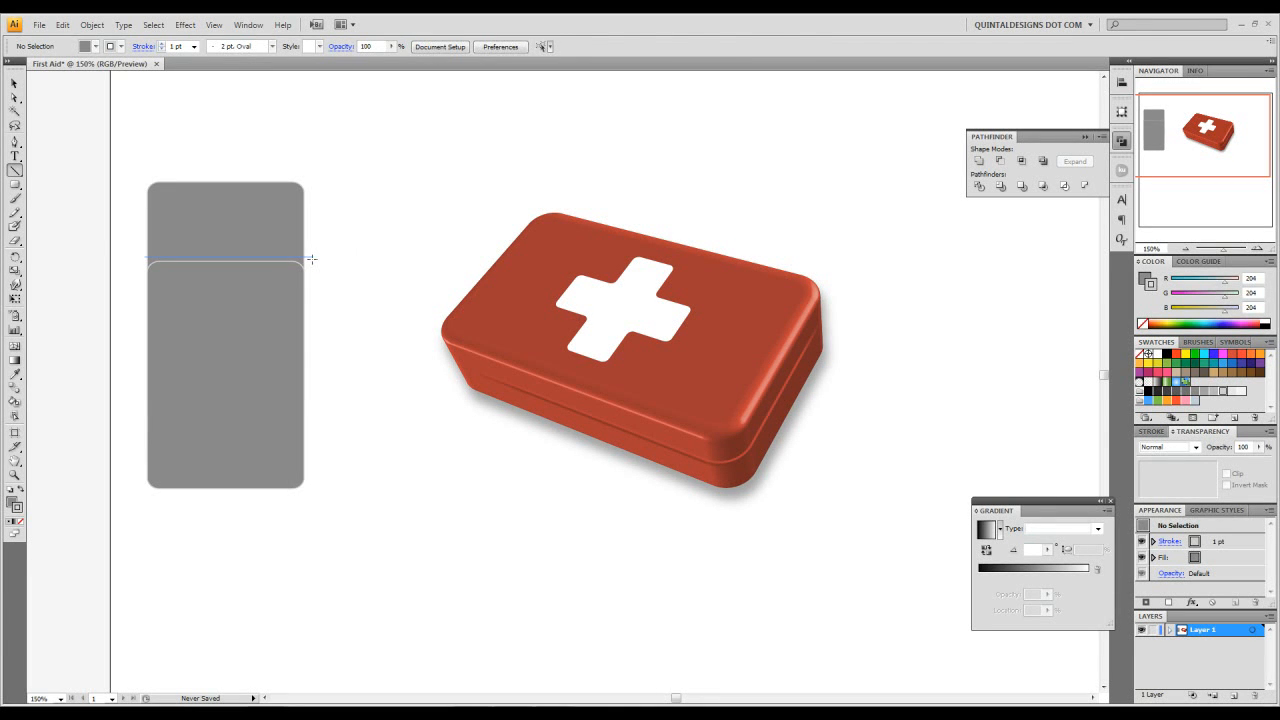
{"action": "left_click_drag", "start_coordinate": [312, 259], "coordinate": [312, 258]}
{"action": "key", "text": "v"}
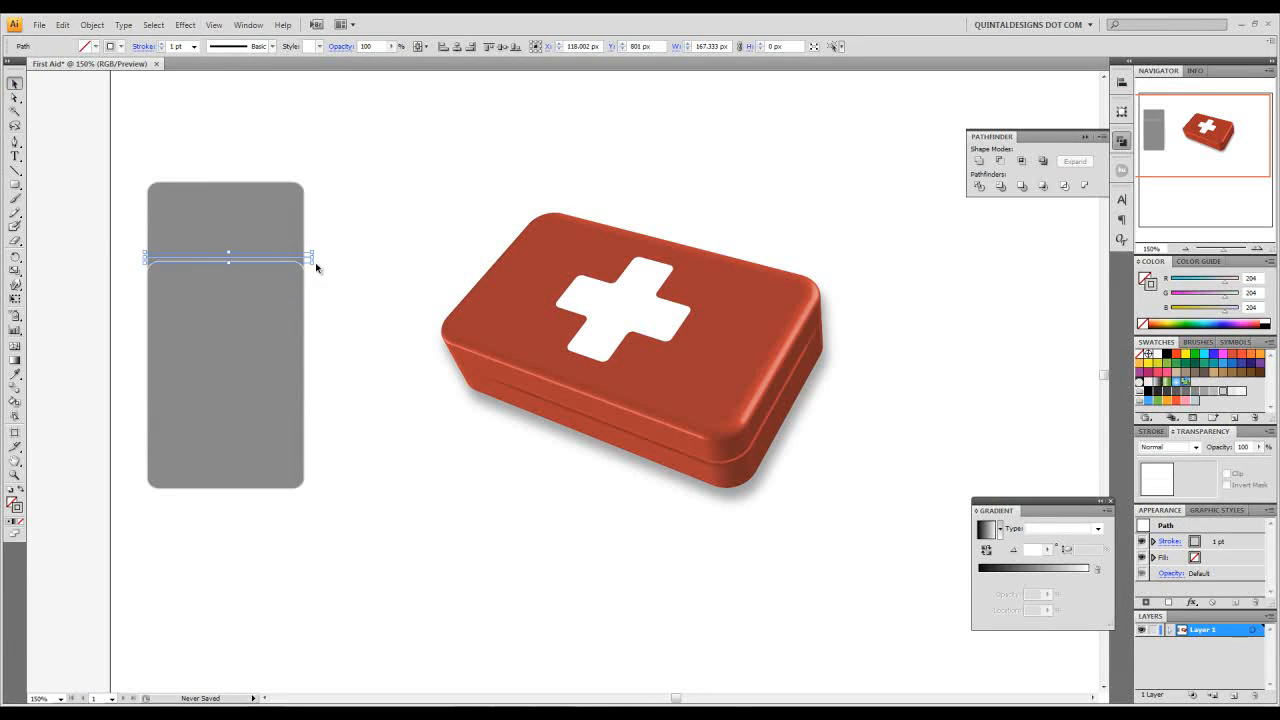
{"action": "left_click_drag", "start_coordinate": [339, 140], "coordinate": [111, 533]}
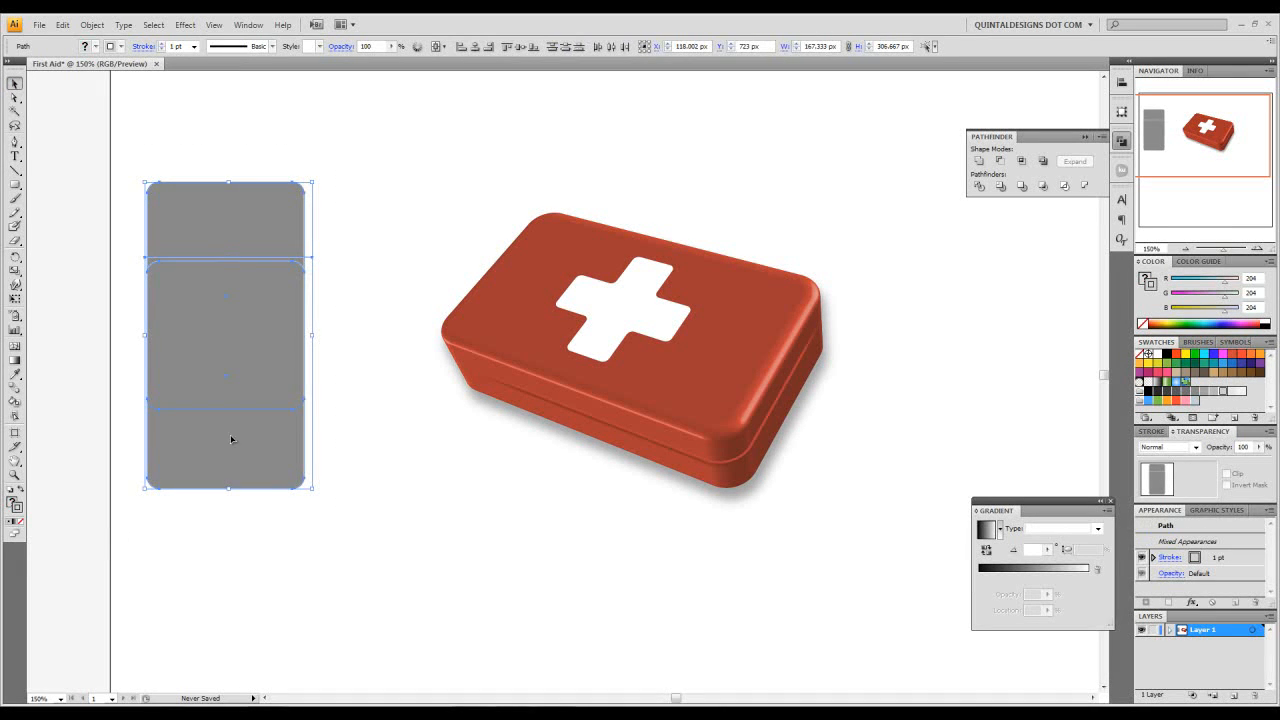
{"action": "left_click", "coordinate": [980, 187]}
Step: Delete the piece protruding at the bottom and the thin strip between the upper and lower gray parts
{"action": "left_click", "coordinate": [15, 100]}
{"action": "left_click", "coordinate": [369, 476]}
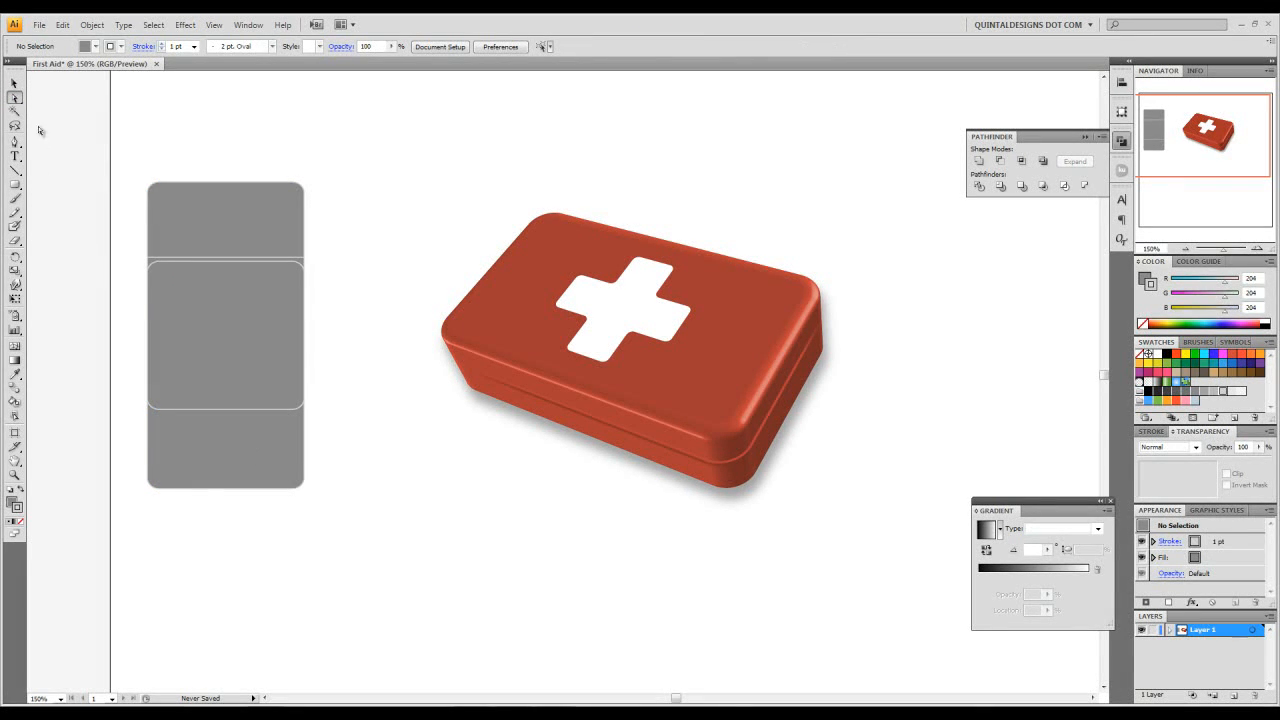
{"action": "left_click", "coordinate": [199, 447]}
{"action": "key", "text": "Delete"}
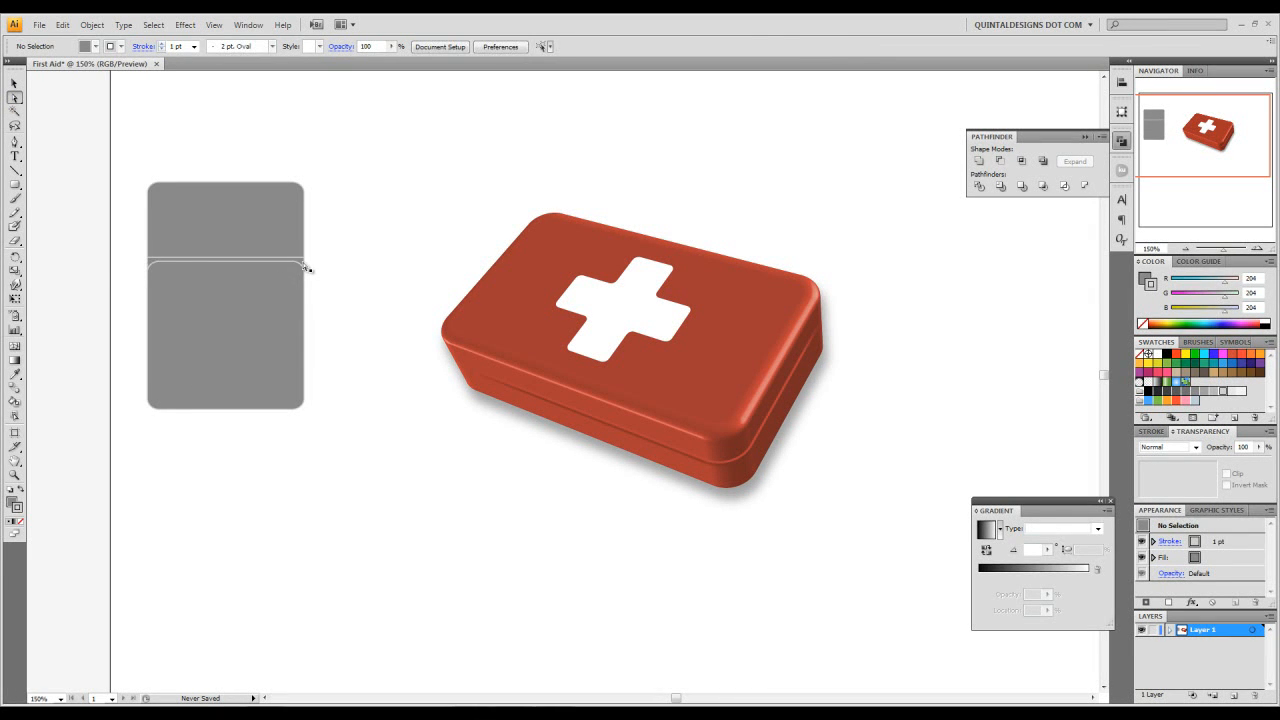
{"action": "left_click", "coordinate": [305, 267]}
{"action": "left_click", "coordinate": [123, 263]}
{"action": "left_click", "coordinate": [14, 83]}
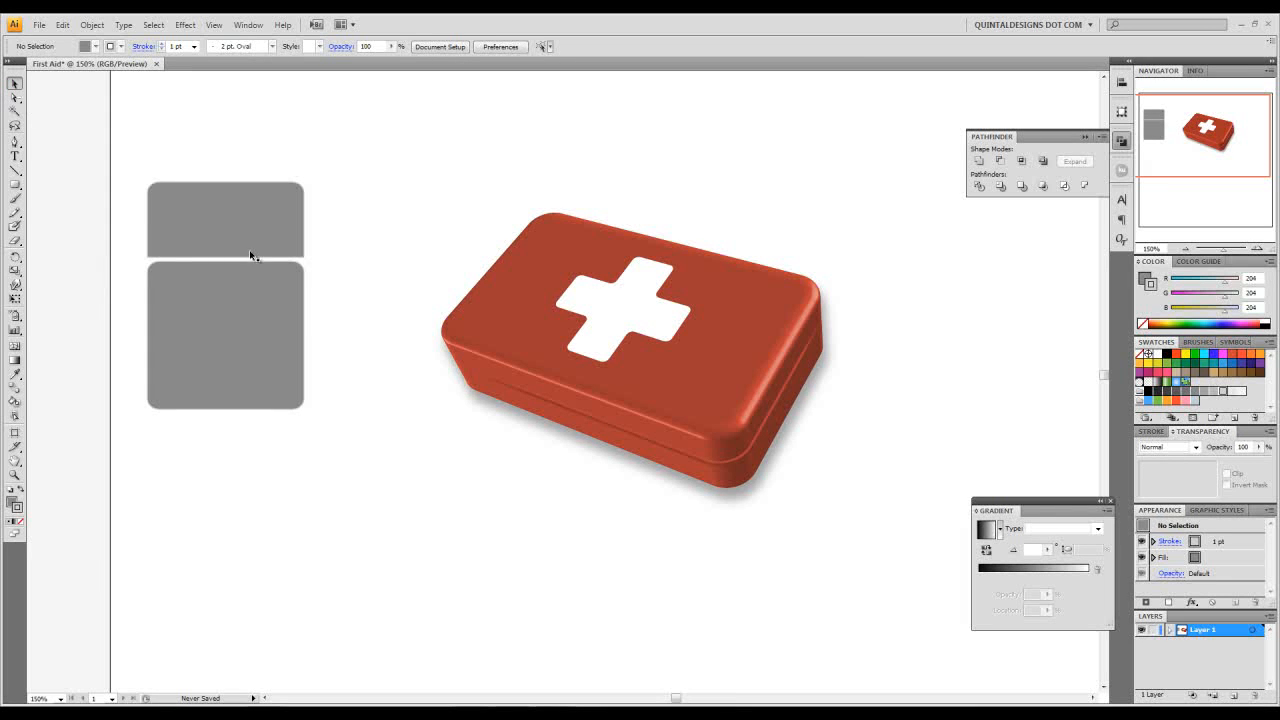
Step: Draw a narrow rounded rectangle about 99 × 212 px between the two-part shape and the first aid box
{"action": "left_click", "coordinate": [257, 250]}
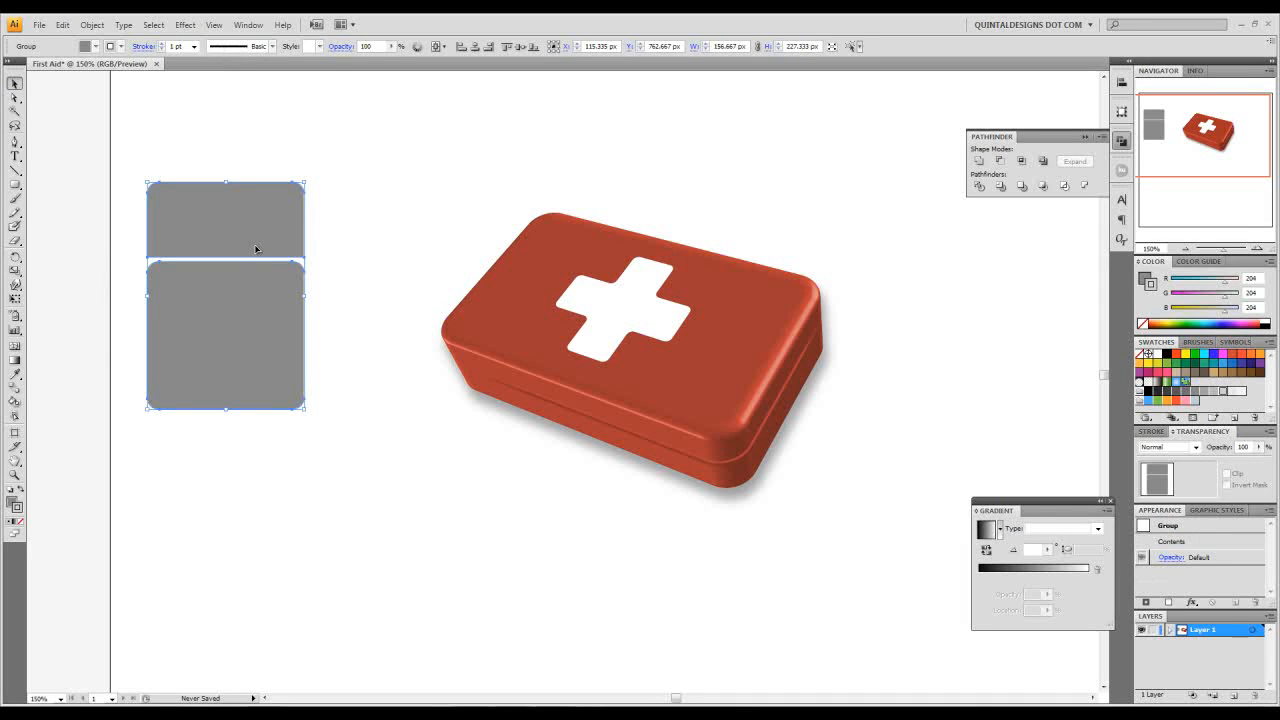
{"action": "scroll", "coordinate": [300, 253], "scroll_direction": "up", "scroll_amount": 1}
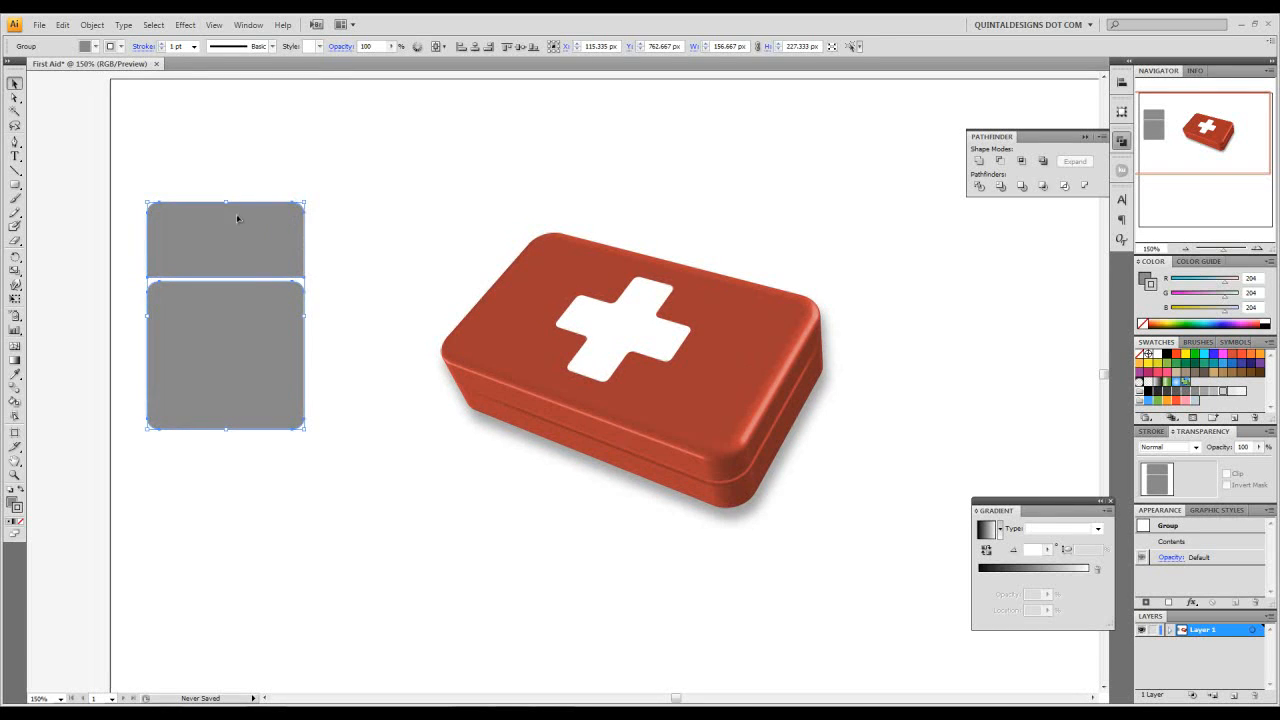
{"action": "left_click", "coordinate": [15, 186]}
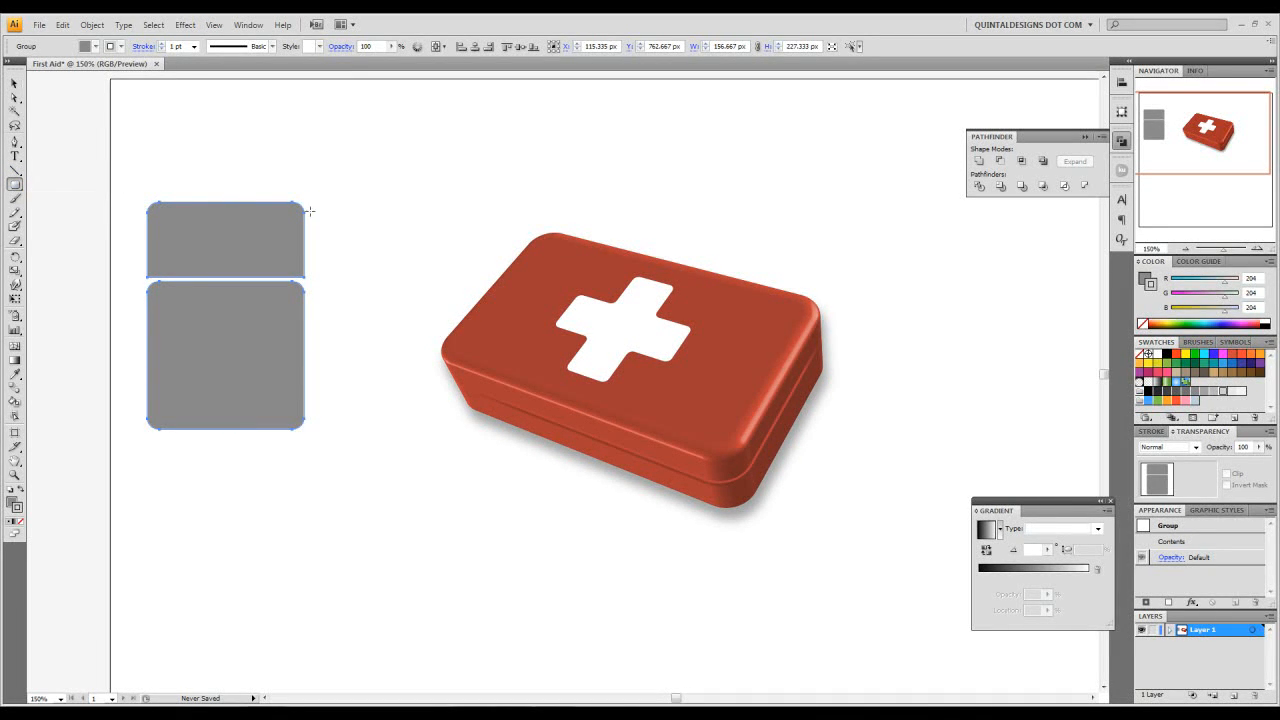
{"action": "left_click_drag", "start_coordinate": [342, 207], "coordinate": [442, 419]}
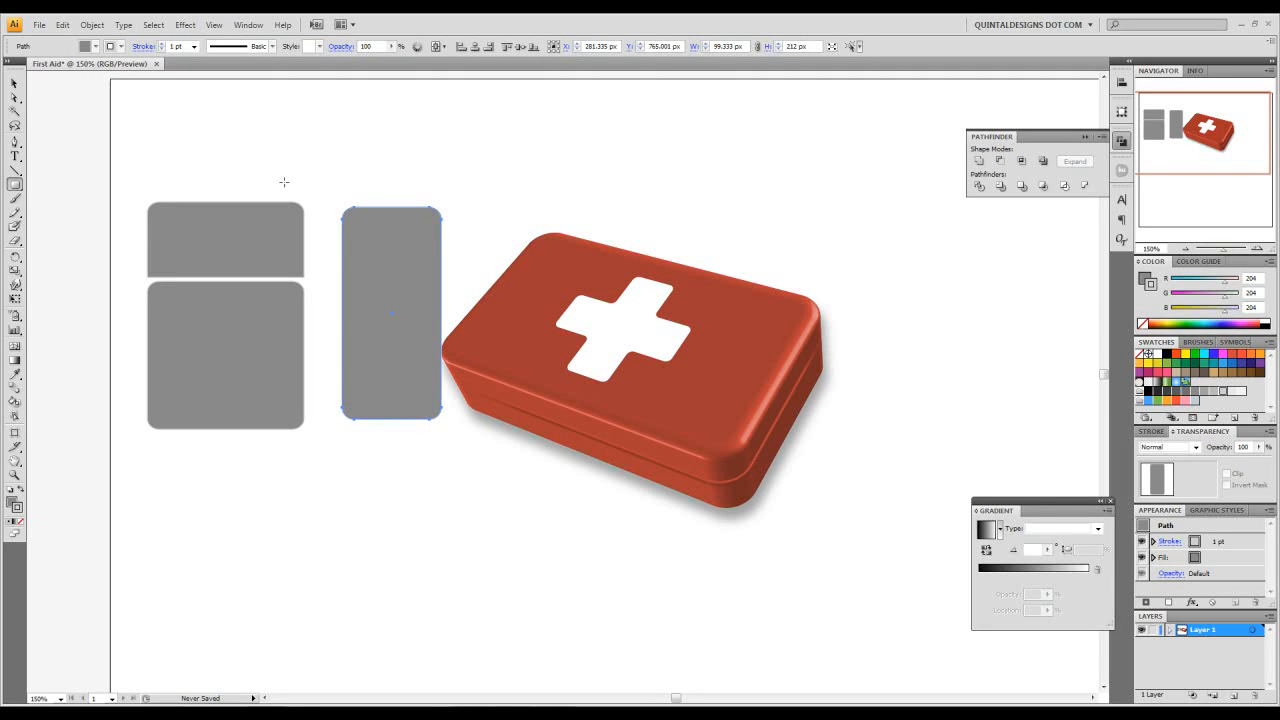
Step: Create a smaller centered copy inside the narrow rectangle, then make it narrower and taller for an even border
{"action": "left_click", "coordinate": [15, 84]}
{"action": "left_click_drag", "start_coordinate": [441, 207], "coordinate": [428, 222]}
{"action": "left_click", "coordinate": [452, 224]}
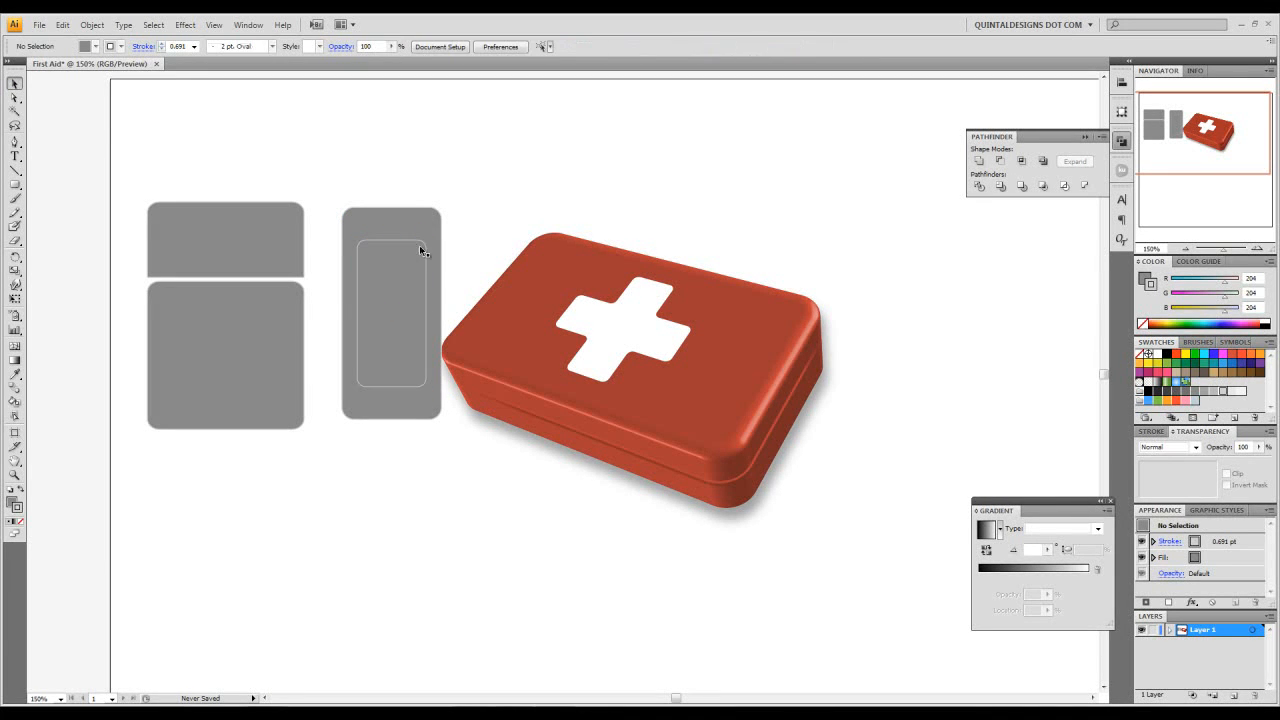
{"action": "left_click", "coordinate": [420, 240]}
{"action": "left_click_drag", "start_coordinate": [426, 315], "coordinate": [418, 315]}
{"action": "left_click_drag", "start_coordinate": [391, 240], "coordinate": [391, 232]}
{"action": "left_click", "coordinate": [513, 234]}
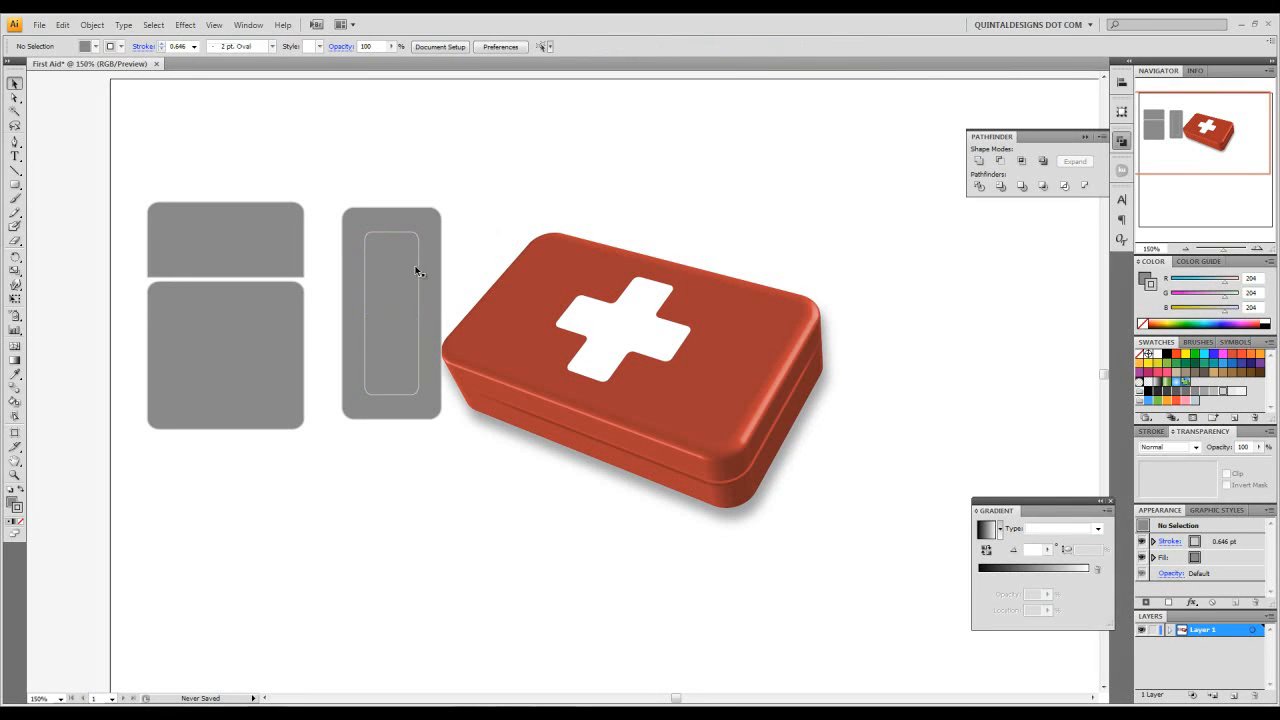
Step: Combine the two narrow rectangles into a compound path frame and move it closer to the two-part shape
{"action": "left_click_drag", "start_coordinate": [346, 166], "coordinate": [426, 253]}
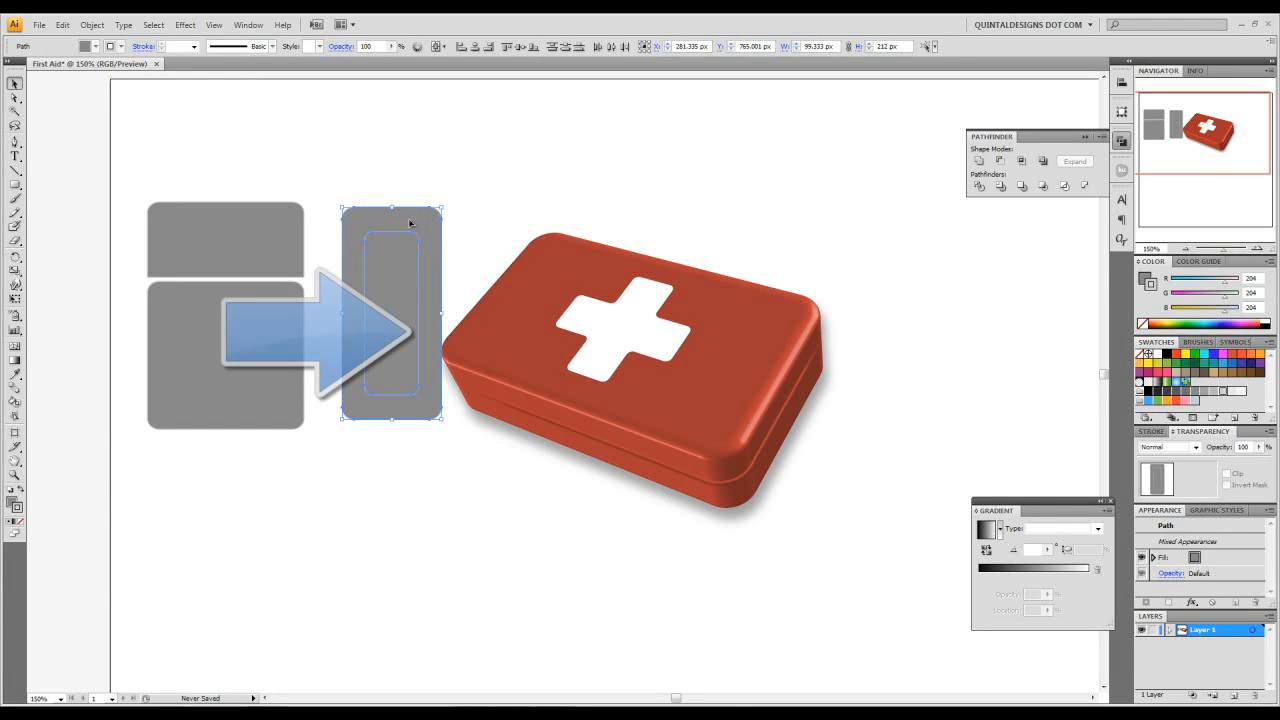
{"action": "right_click", "coordinate": [410, 224]}
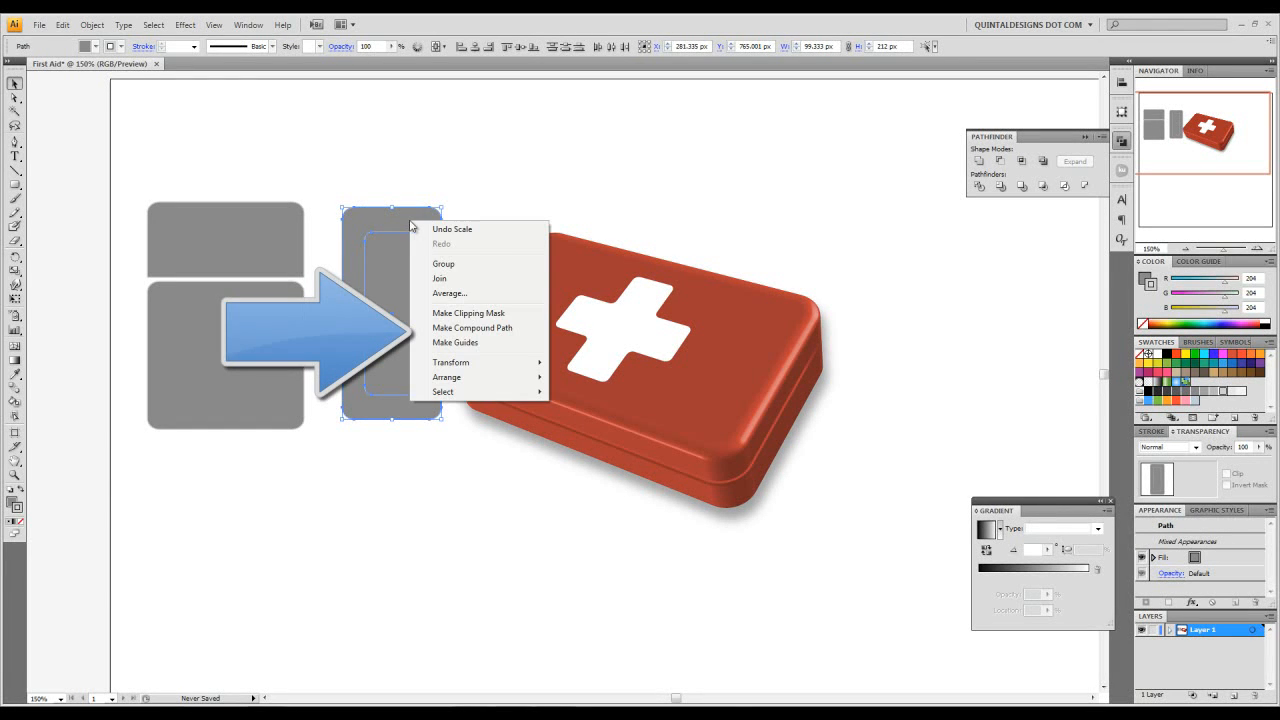
{"action": "left_click", "coordinate": [470, 328]}
{"action": "left_click", "coordinate": [443, 263]}
{"action": "left_click_drag", "start_coordinate": [428, 272], "coordinate": [412, 275]}
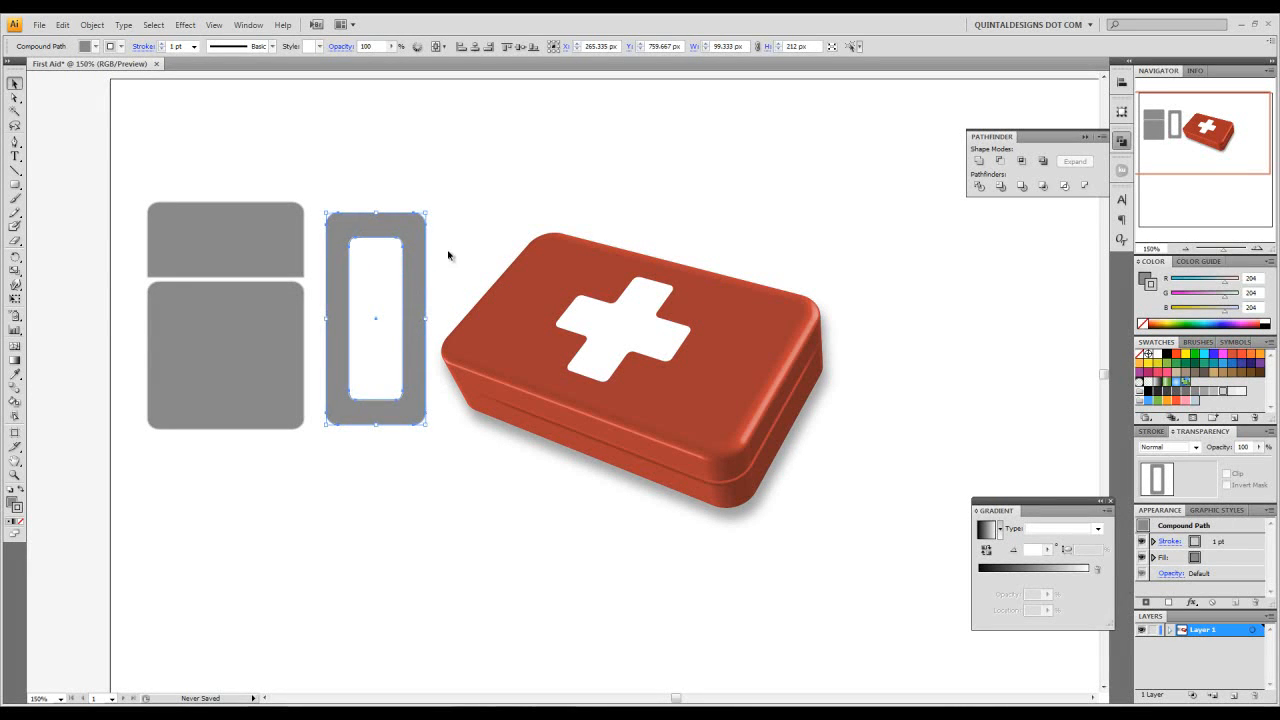
Step: Fill the two-part shape with the light gray swatch, RGB 230, 230, 230
{"action": "left_click_drag", "start_coordinate": [134, 163], "coordinate": [227, 327]}
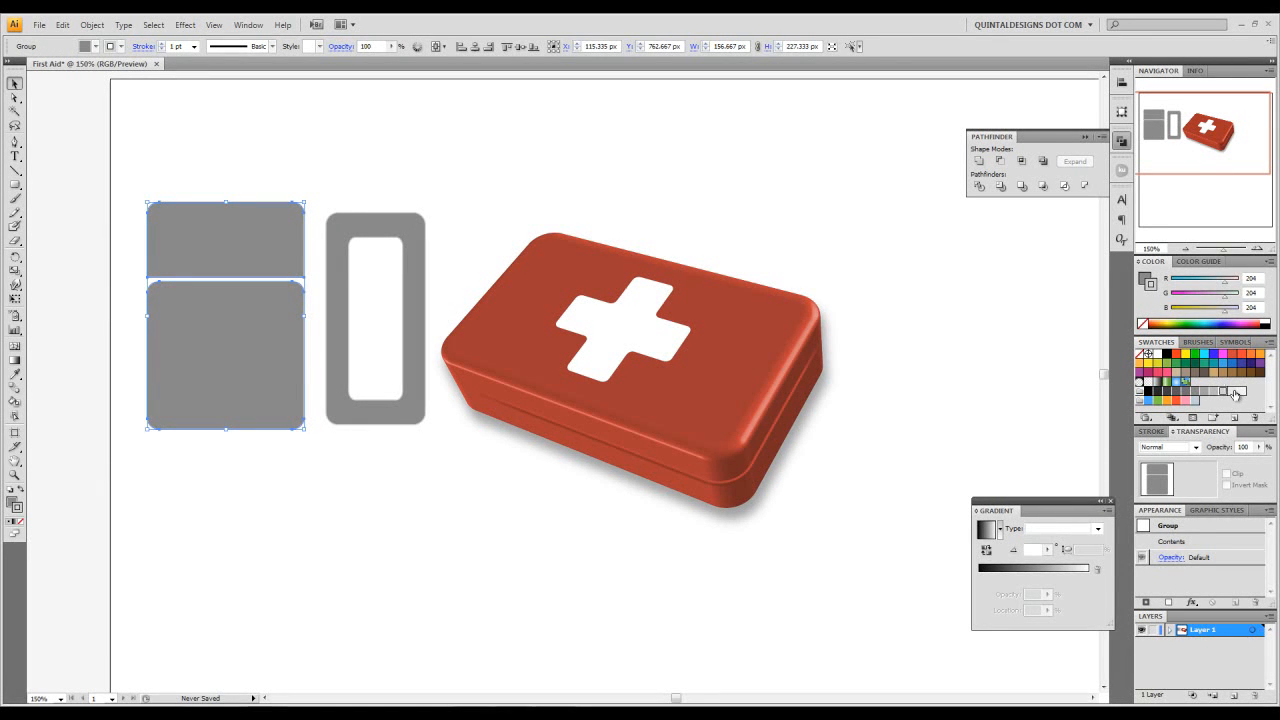
{"action": "left_click", "coordinate": [1236, 392]}
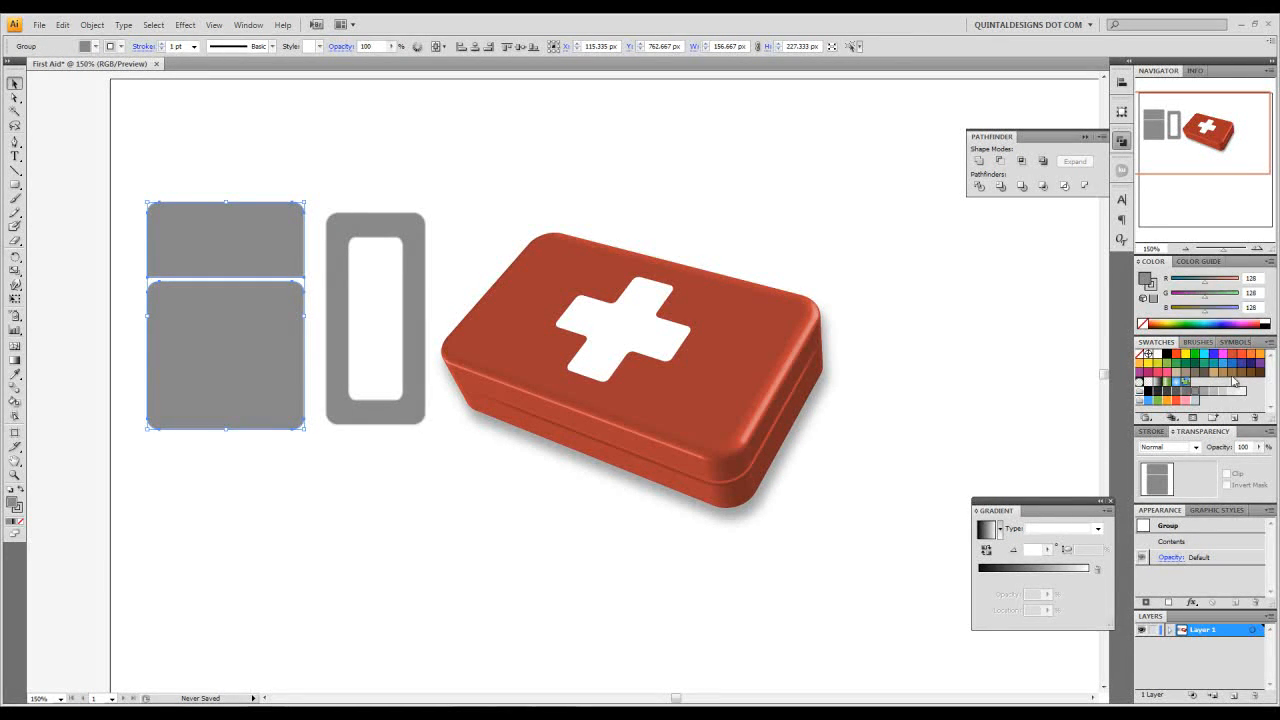
{"action": "left_click", "coordinate": [1234, 391]}
{"action": "left_click", "coordinate": [400, 185]}
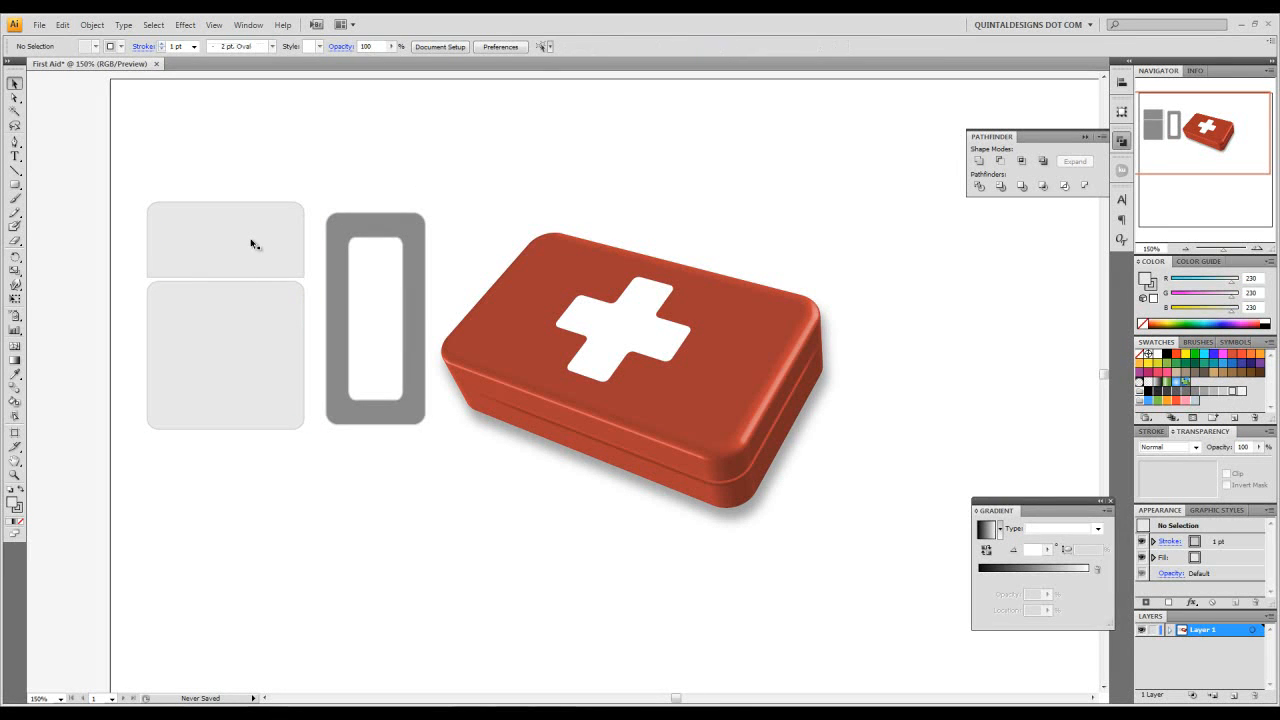
Step: Apply a linear gradient to the frame, replacing its black stop with medium gray, RGB 128, at location 0
{"action": "left_click", "coordinate": [352, 229]}
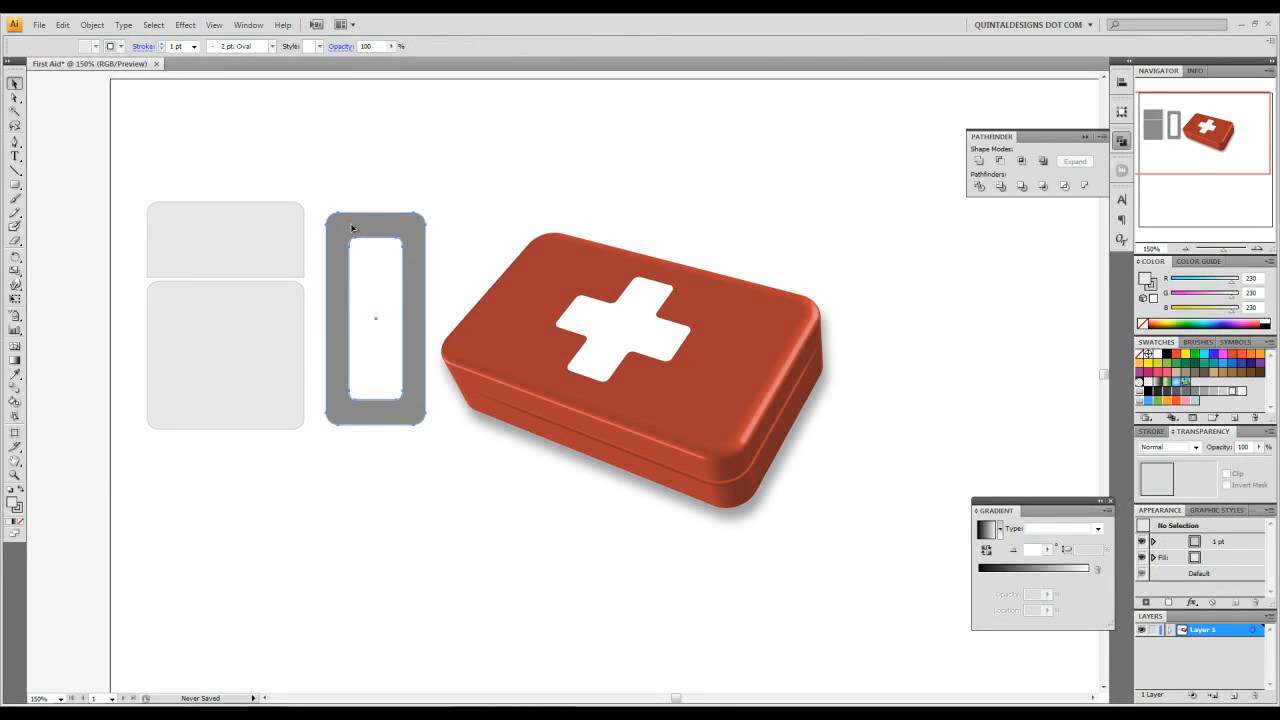
{"action": "left_click", "coordinate": [1048, 584]}
{"action": "left_click", "coordinate": [980, 578]}
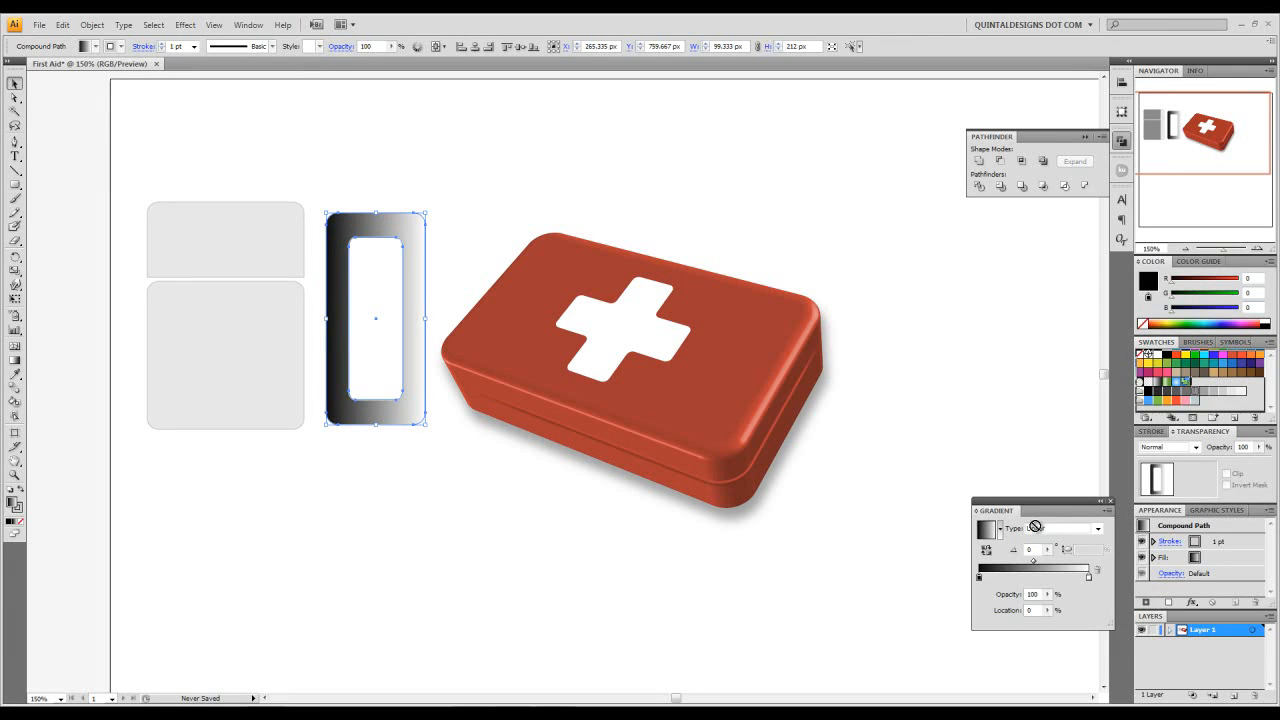
{"action": "left_click_drag", "start_coordinate": [979, 578], "coordinate": [906, 608]}
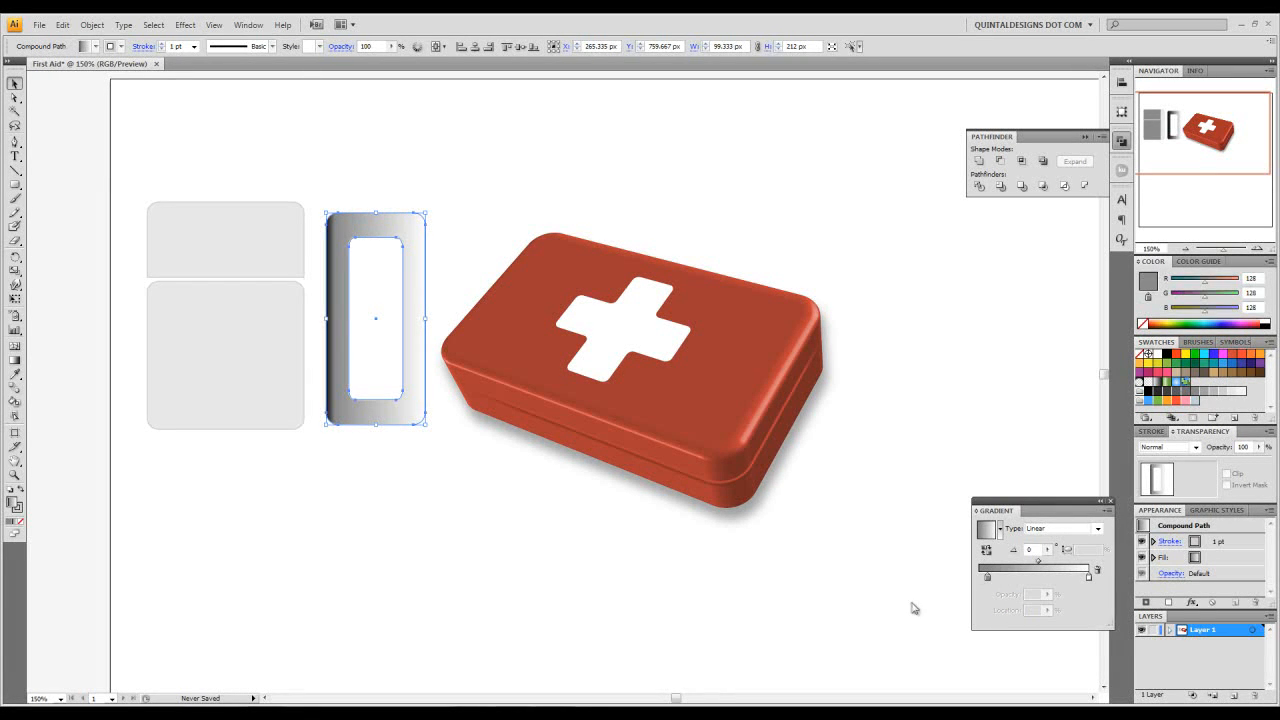
{"action": "left_click_drag", "start_coordinate": [989, 578], "coordinate": [940, 587]}
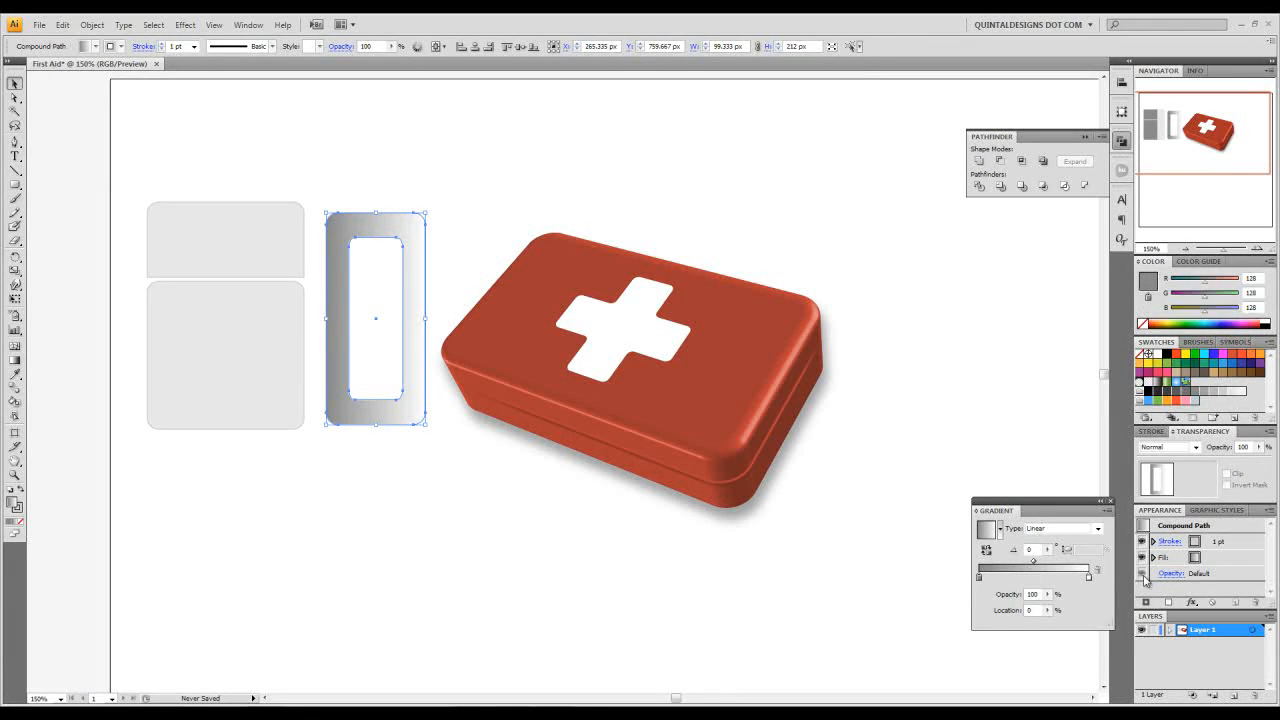
Step: Redirect the frame's linear gradient so it runs downward at an angle of about -78°
{"action": "left_click", "coordinate": [15, 361]}
{"action": "mouse_move", "coordinate": [352, 211]}
{"action": "left_mouse_down"}
{"action": "mouse_move", "coordinate": [407, 367]}
{"action": "mouse_move", "coordinate": [410, 489]}
{"action": "left_mouse_up"}
{"action": "left_click", "coordinate": [14, 83]}
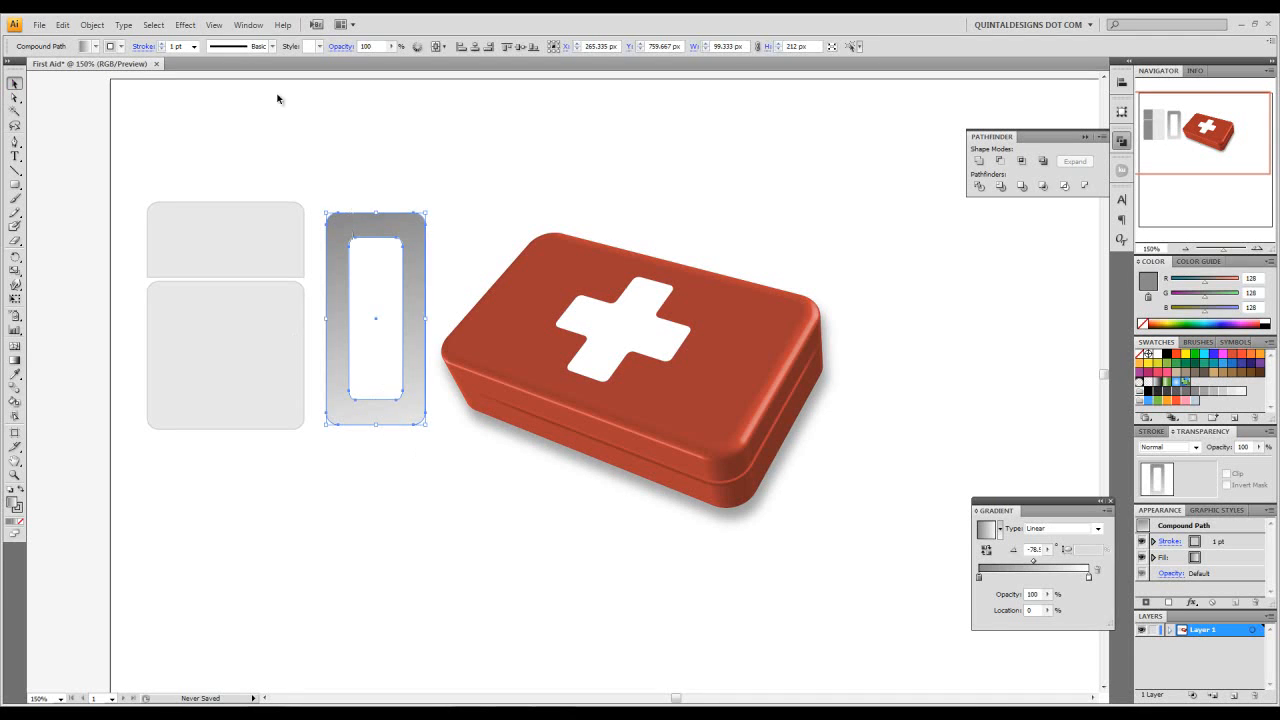
Step: Remove the stroke from the two light gray plates and the gradient frame
{"action": "left_click", "coordinate": [464, 256]}
{"action": "left_click_drag", "start_coordinate": [436, 179], "coordinate": [210, 287]}
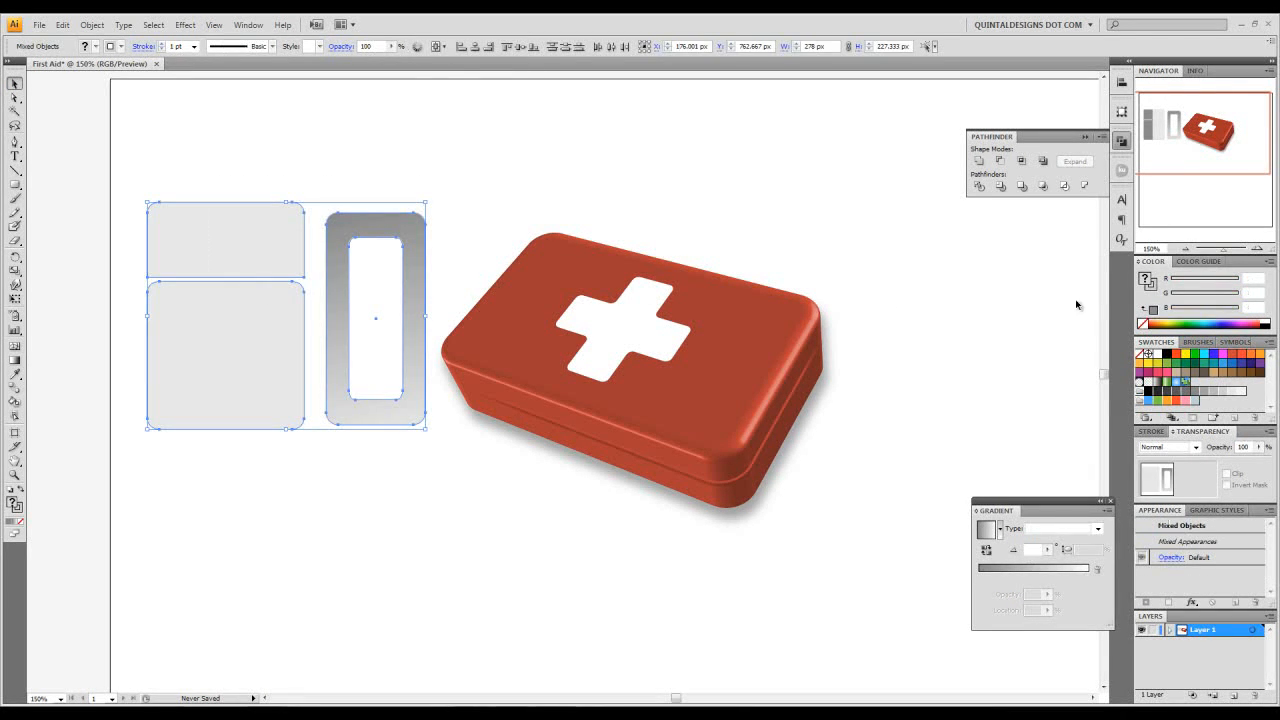
{"action": "left_click", "coordinate": [1150, 288]}
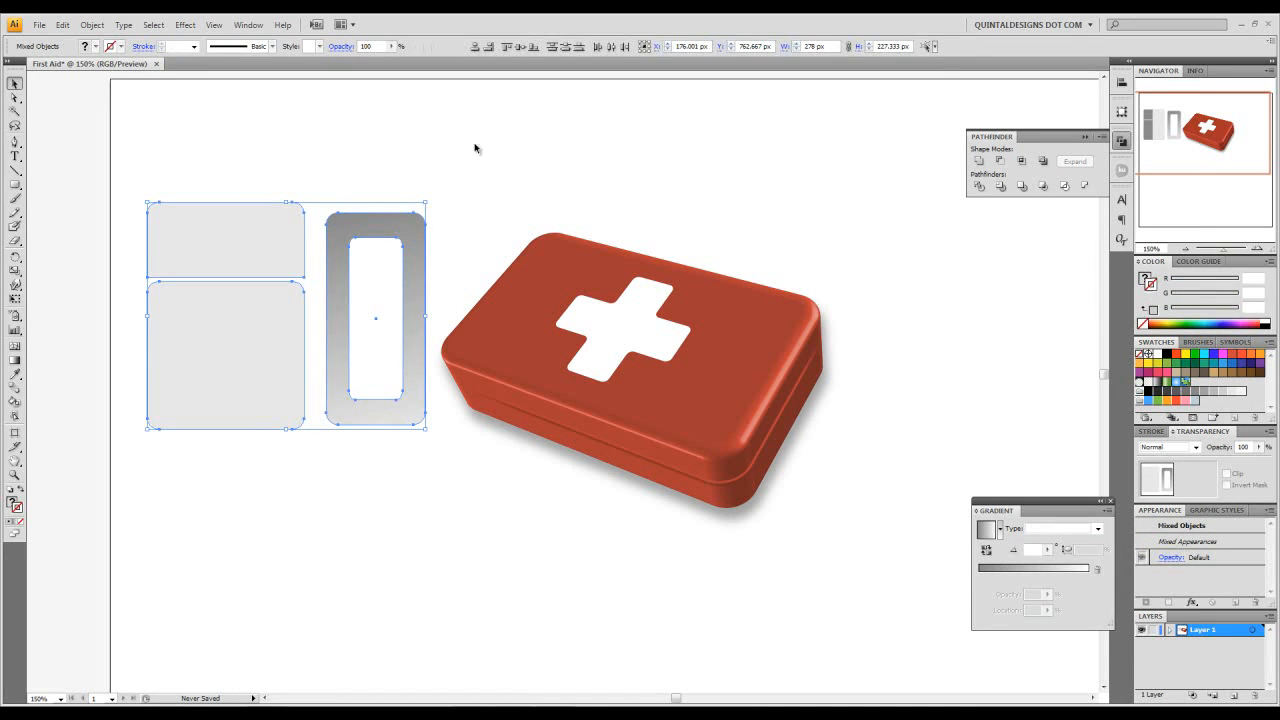
{"action": "left_click", "coordinate": [349, 257]}
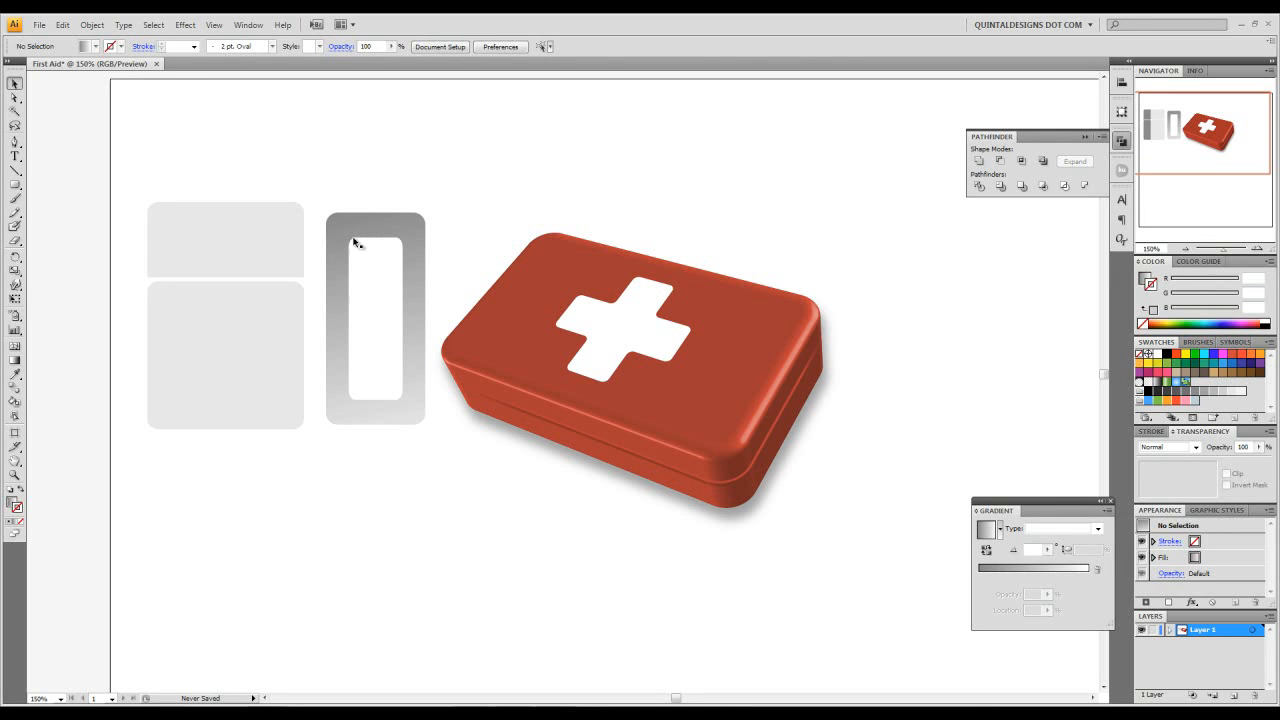
Step: Start a previewed 3D Extrude & Bevel on the upper gray plate with rotation angles of -47°, 32° and -22°
{"action": "left_click", "coordinate": [285, 212]}
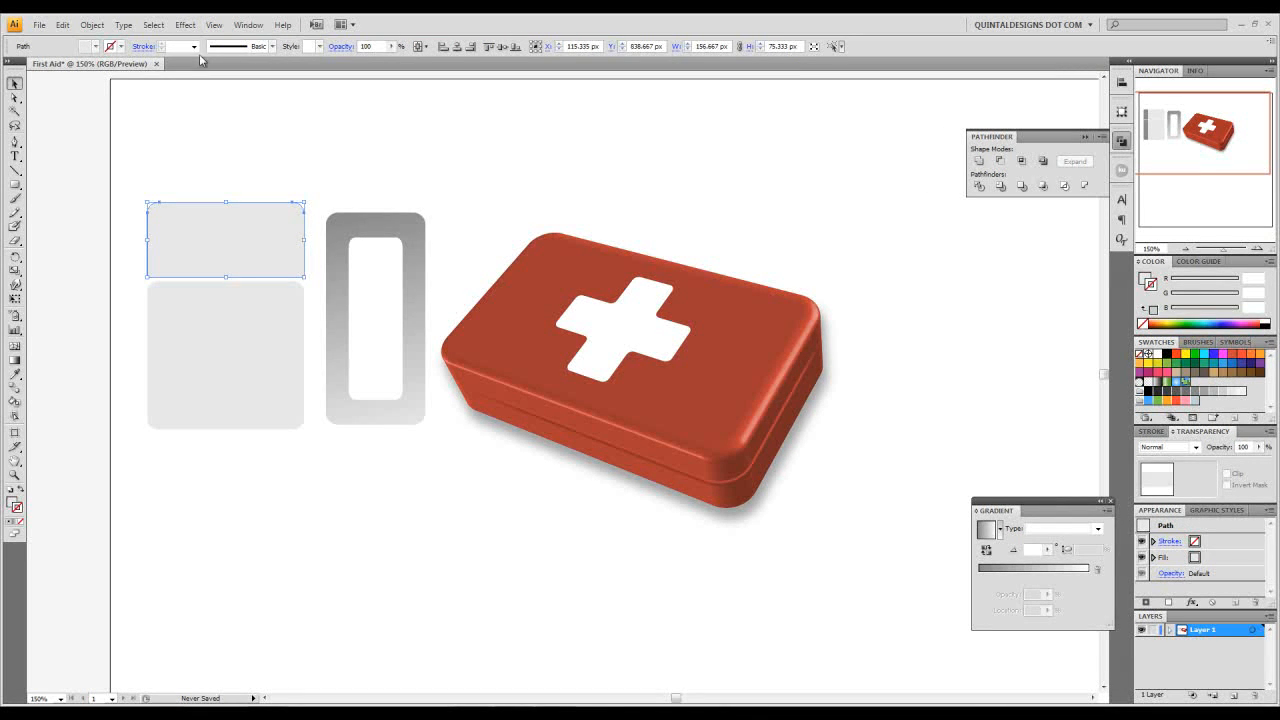
{"action": "left_click", "coordinate": [185, 24]}
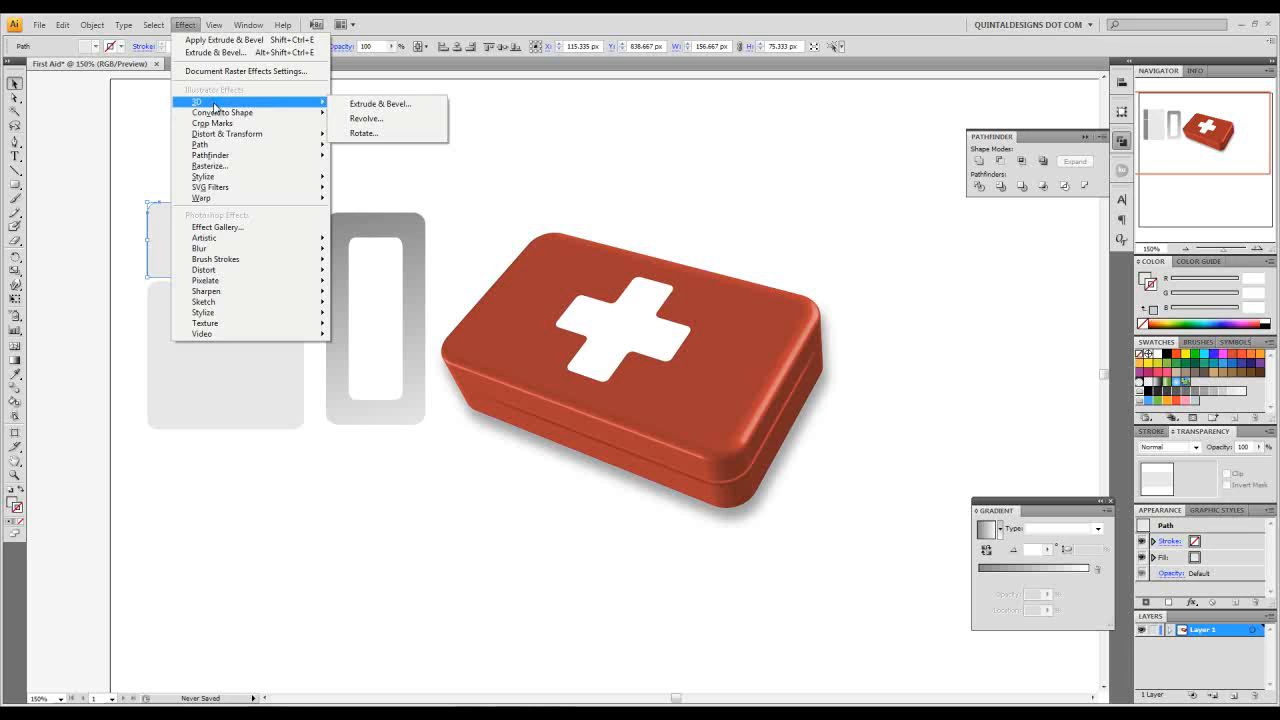
{"action": "left_click", "coordinate": [352, 104]}
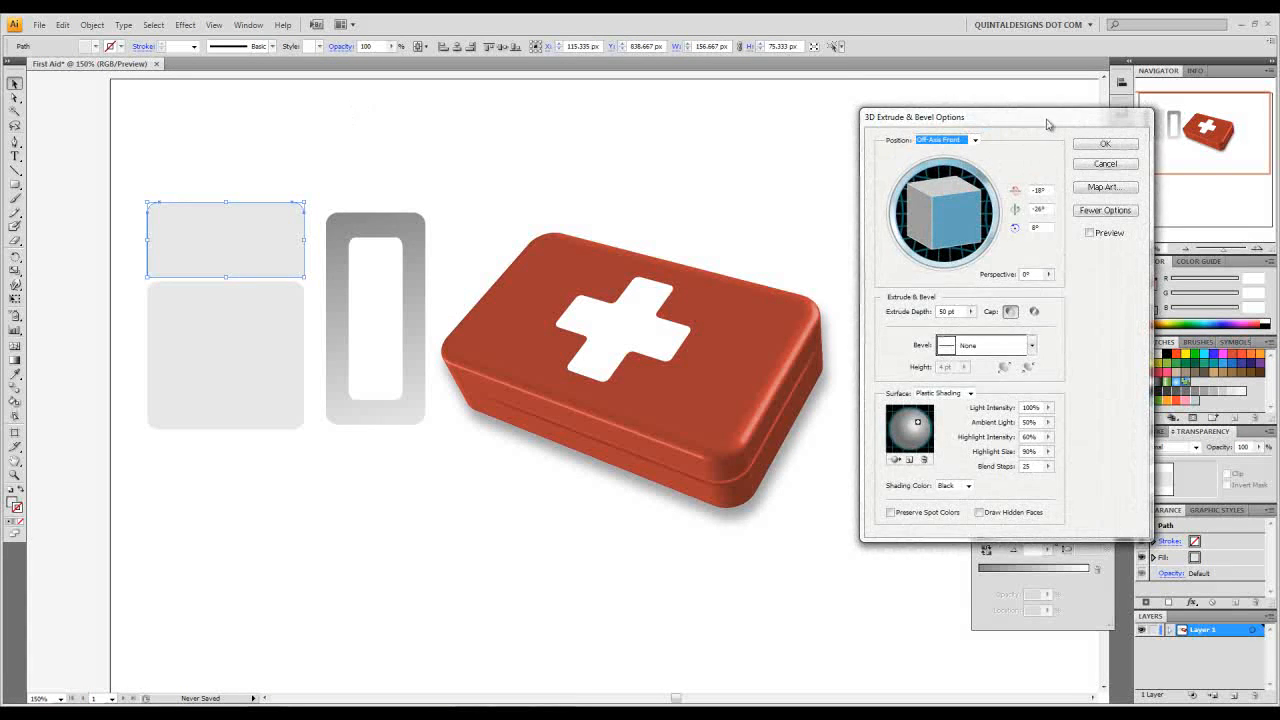
{"action": "left_click_drag", "start_coordinate": [1057, 122], "coordinate": [694, 163]}
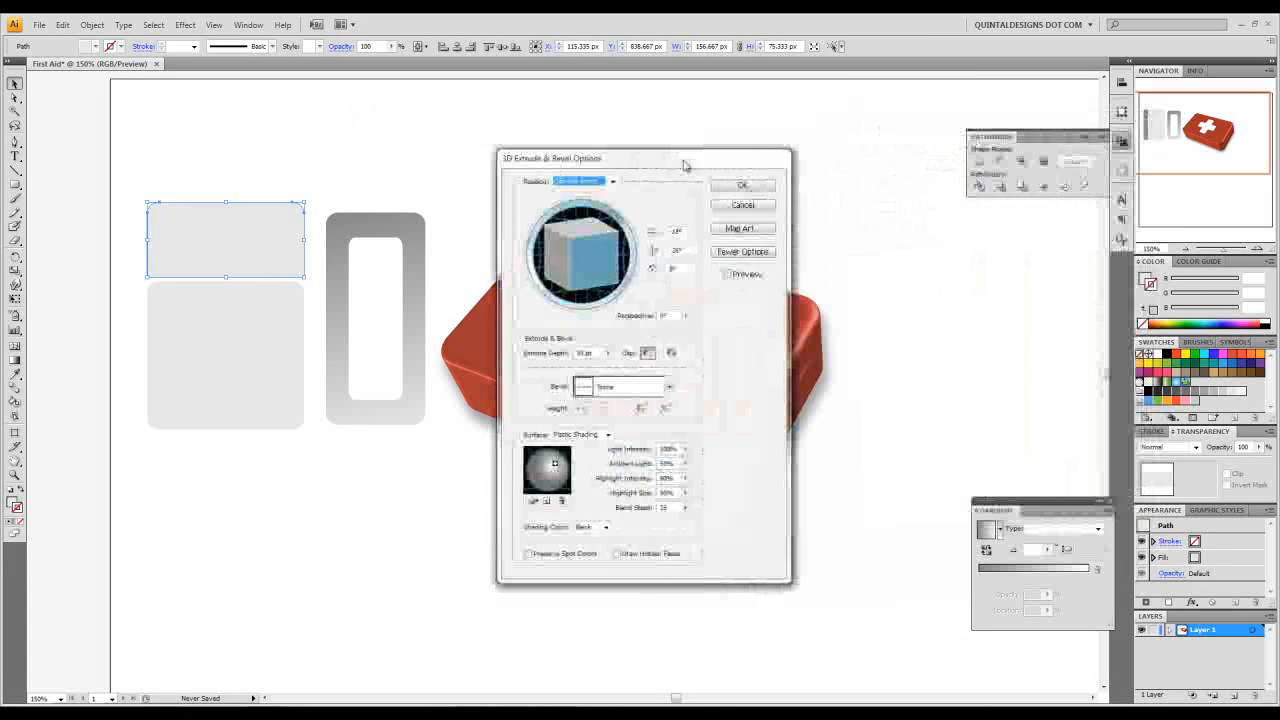
{"action": "left_click", "coordinate": [677, 232]}
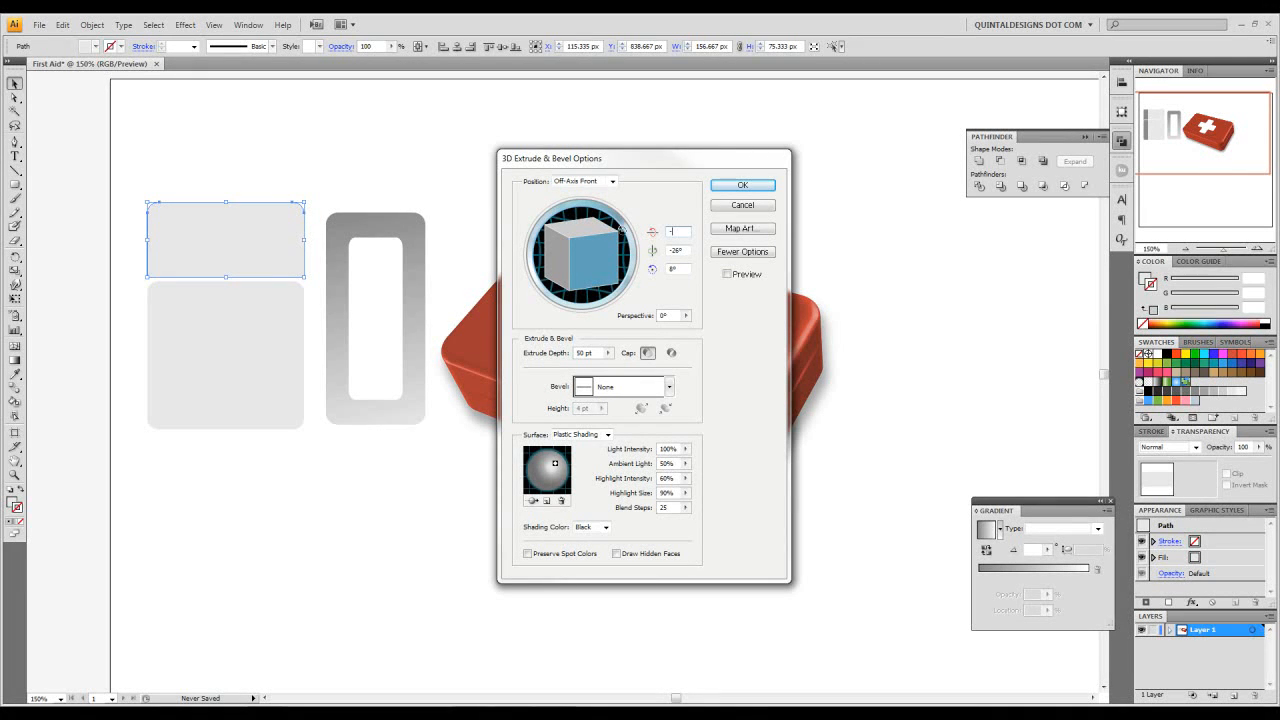
{"action": "key", "text": "Tab"}
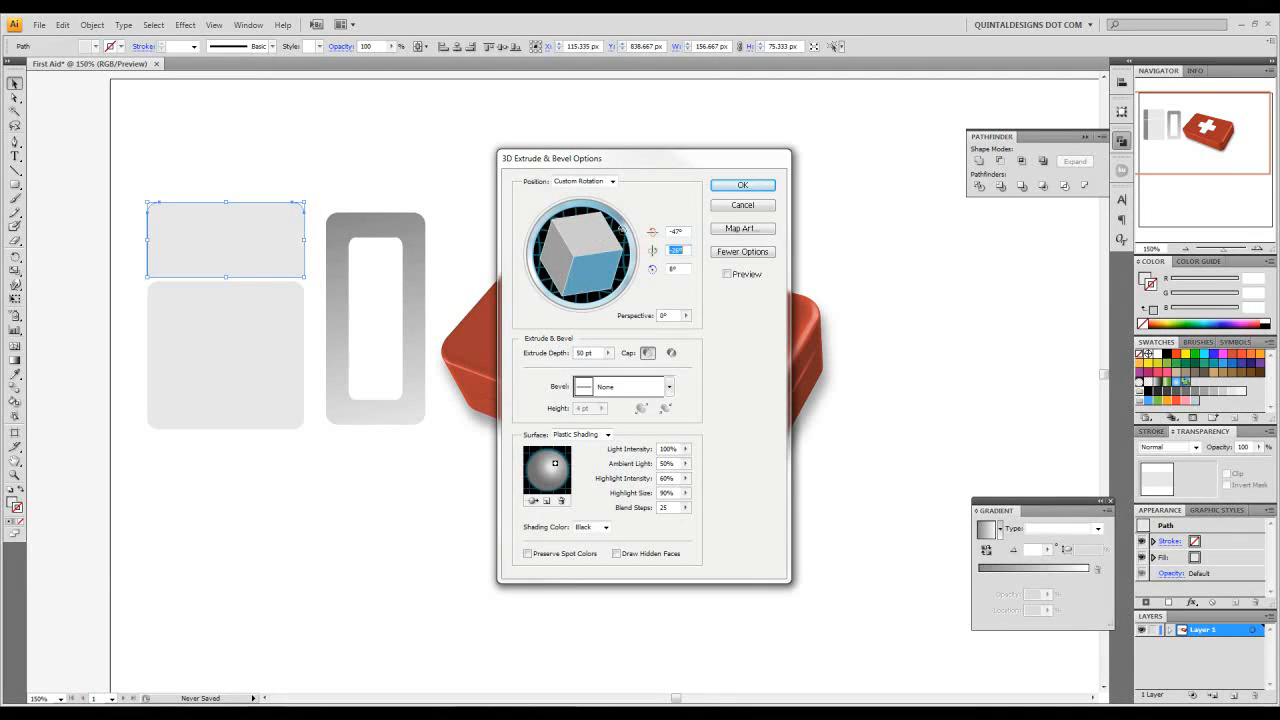
{"action": "type", "text": "32"}
{"action": "key", "text": "Tab"}
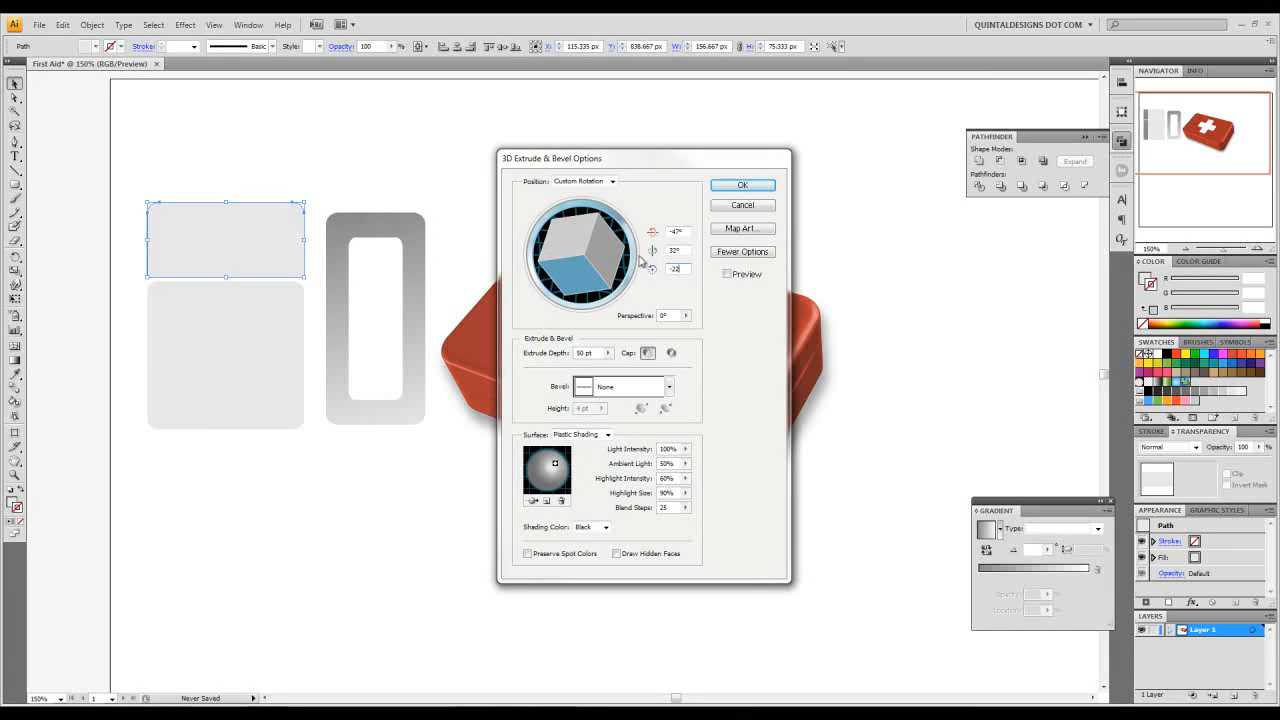
{"action": "left_click", "coordinate": [727, 274]}
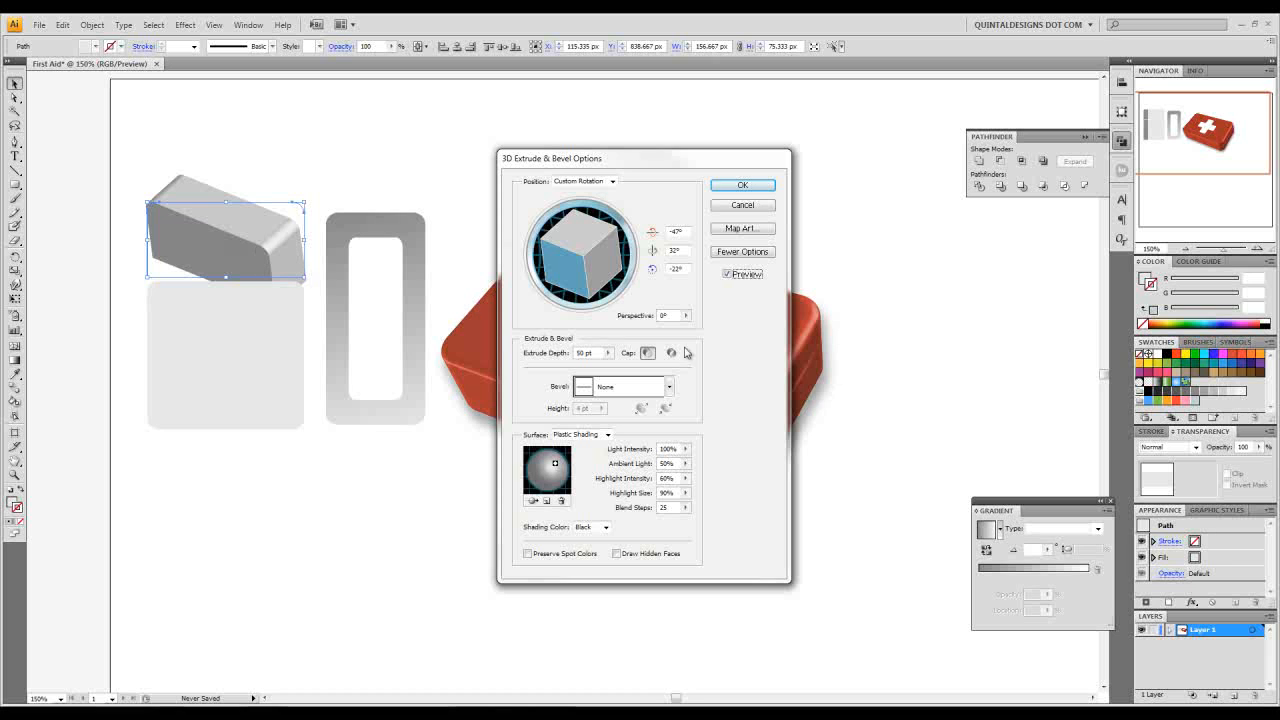
Step: Reduce the upper plate's extrude depth to 12 pt
{"action": "double_click", "coordinate": [580, 353]}
{"action": "type", "text": "82"}
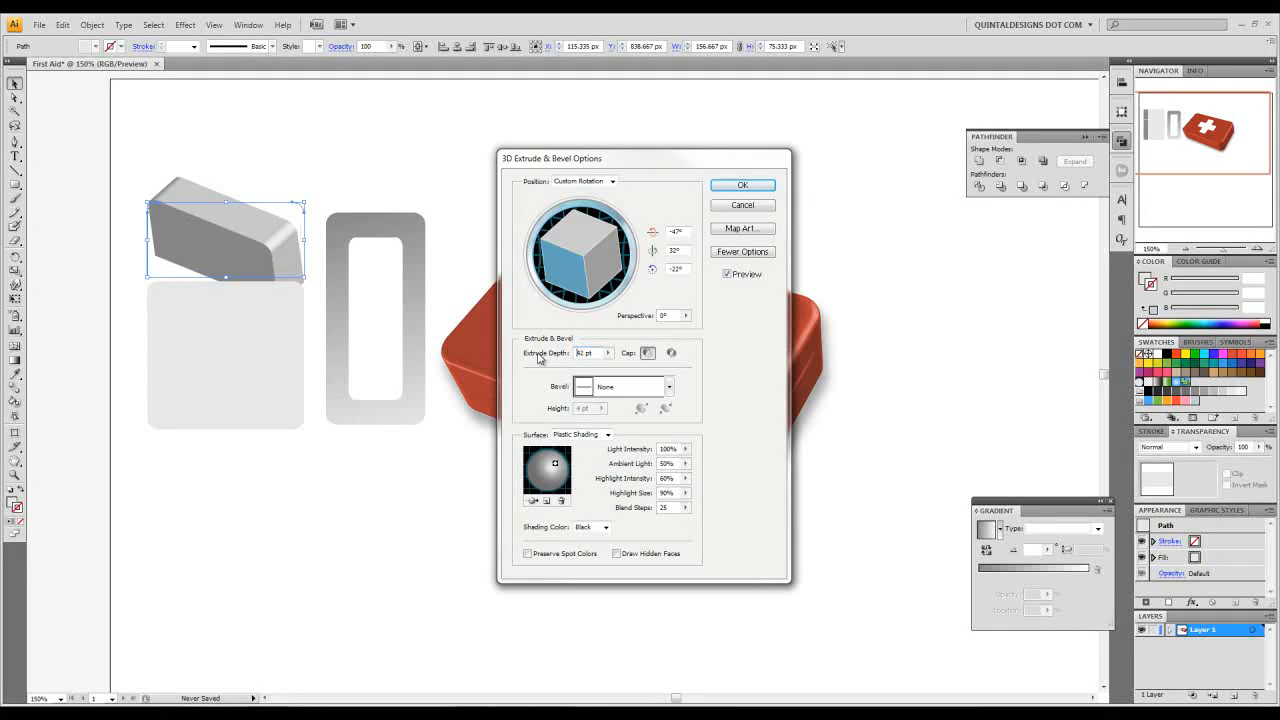
{"action": "key", "text": "Down"}
{"action": "key", "text": "Down"}
{"action": "key", "text": "Down"}
{"action": "key", "text": "Down"}
{"action": "key", "text": "Down"}
{"action": "key", "text": "Down"}
{"action": "key", "text": "Down"}
{"action": "key", "text": "Down"}
{"action": "key", "text": "Down"}
{"action": "key", "text": "Down"}
{"action": "key", "text": "Down"}
{"action": "key", "text": "Down"}
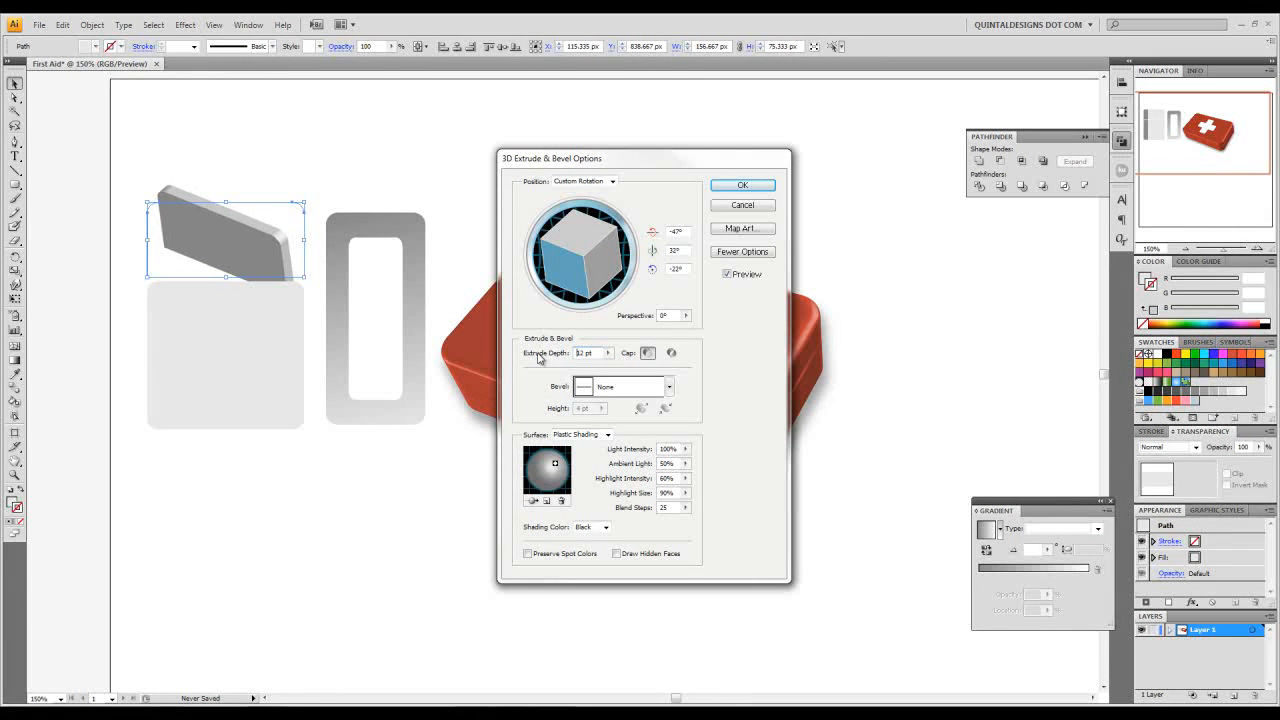
{"action": "key", "text": "shift+Right"}
Step: Add a second light, position both lights toward the sphere's upper left, and apply the effect with a perspective of 57°
{"action": "left_click", "coordinate": [546, 502]}
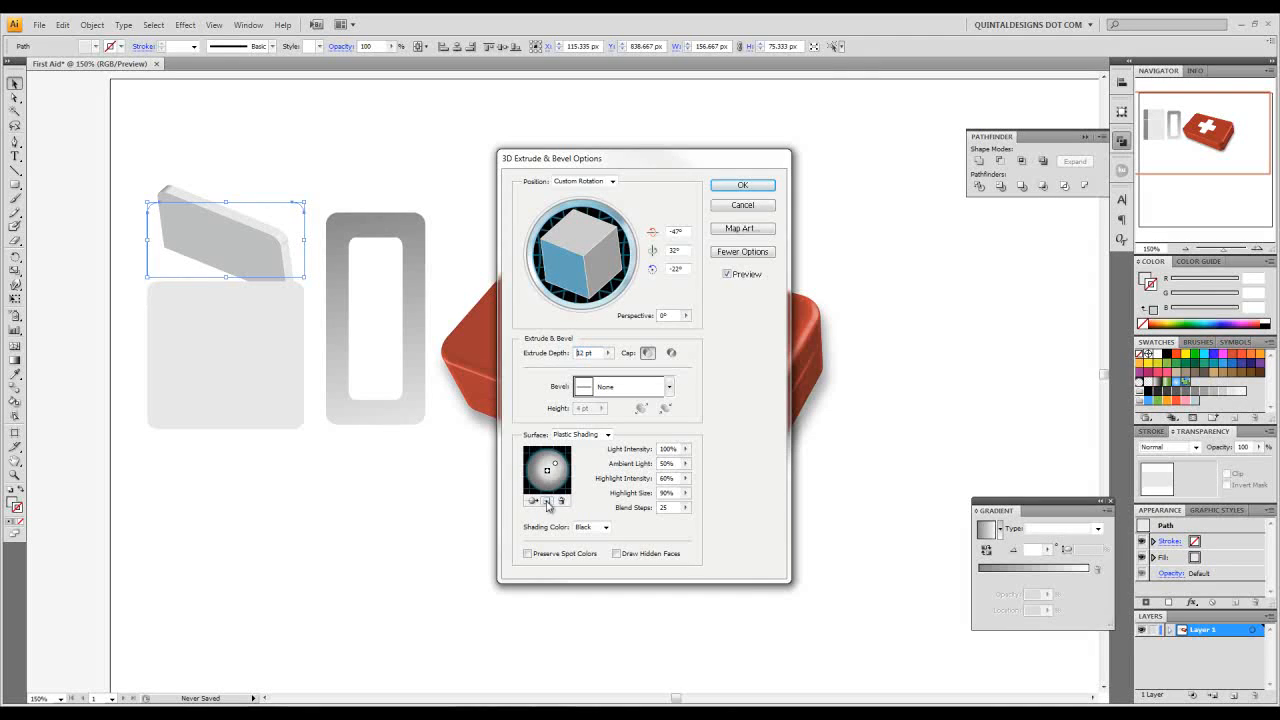
{"action": "left_click_drag", "start_coordinate": [555, 470], "coordinate": [539, 454]}
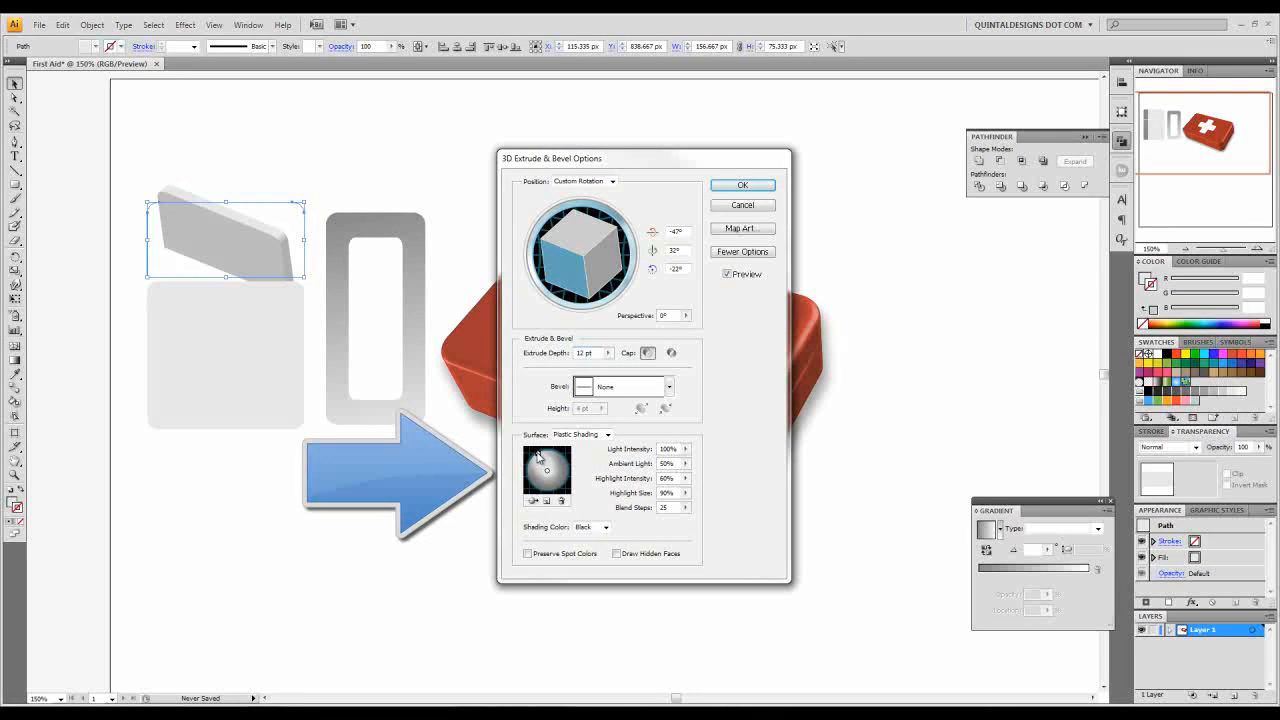
{"action": "left_click_drag", "start_coordinate": [544, 470], "coordinate": [539, 465]}
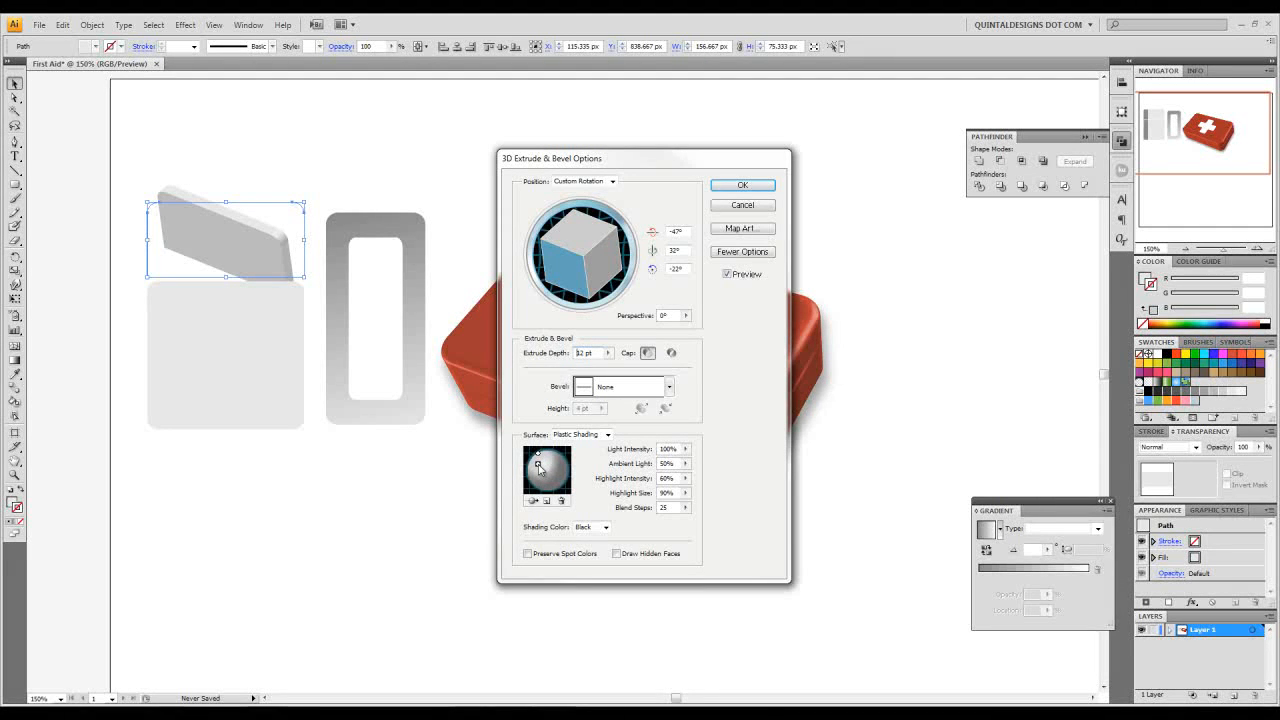
{"action": "left_click_drag", "start_coordinate": [539, 467], "coordinate": [539, 471]}
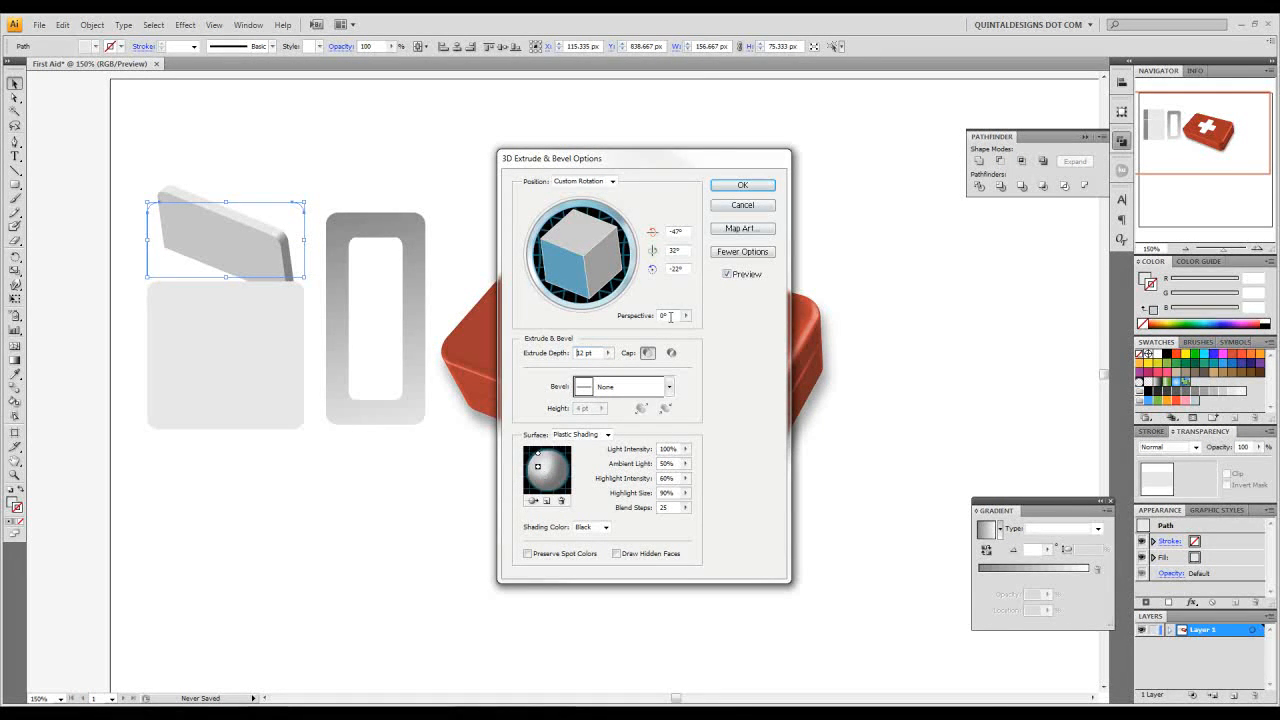
{"action": "double_click", "coordinate": [664, 315]}
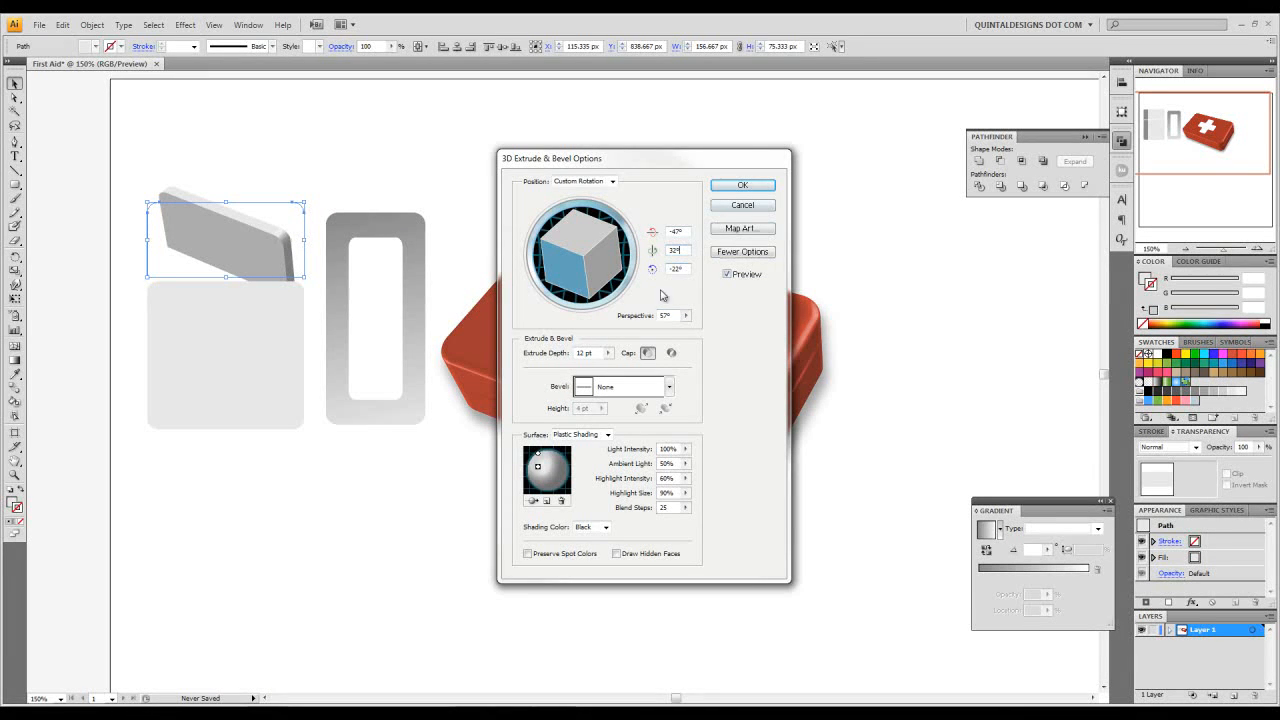
{"action": "left_click", "coordinate": [745, 190]}
Step: Apply the same Extrude & Bevel effect to the lower gray plate
{"action": "left_click", "coordinate": [397, 209]}
{"action": "left_click_drag", "start_coordinate": [268, 385], "coordinate": [268, 385]}
{"action": "key", "text": "ctrl+z"}
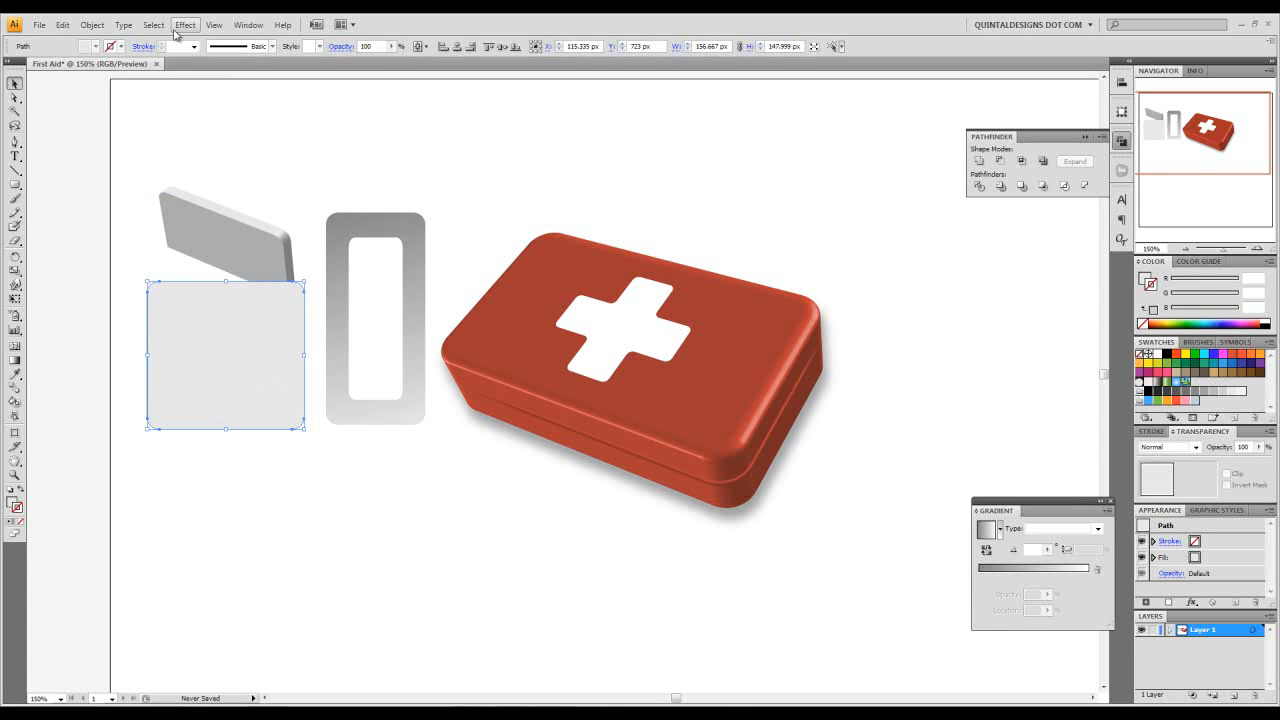
{"action": "left_click", "coordinate": [183, 25]}
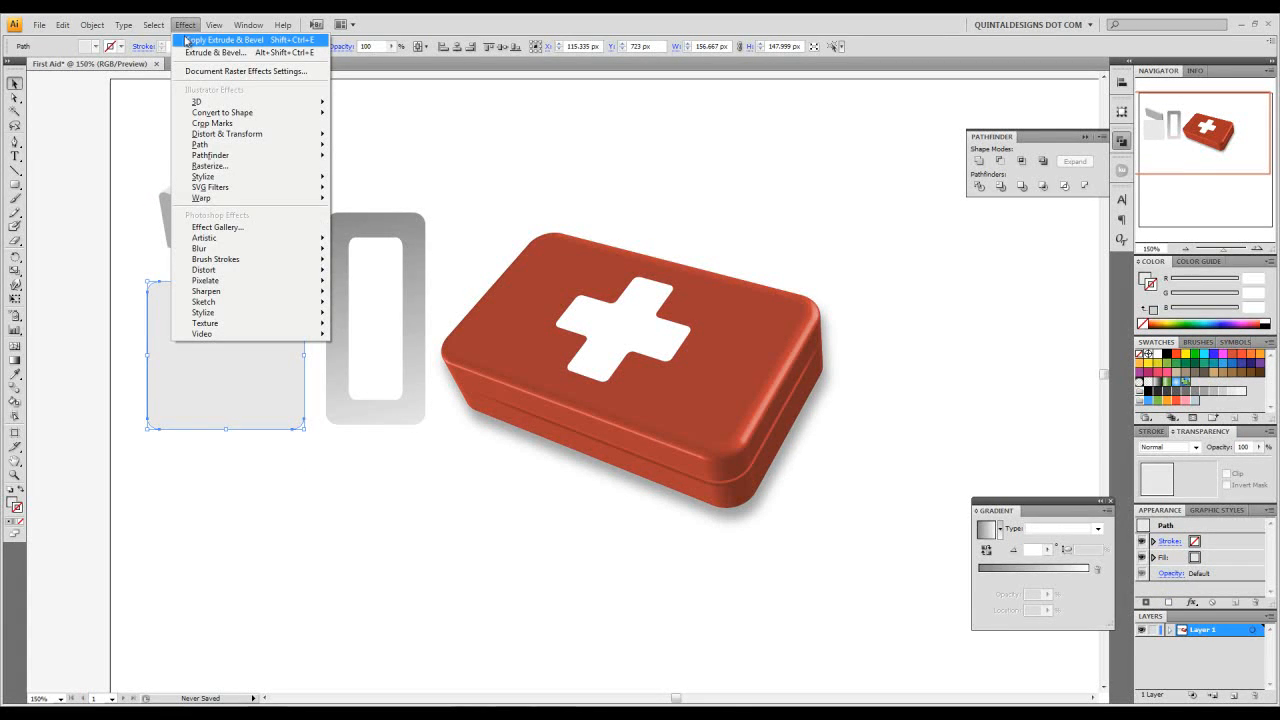
{"action": "left_click", "coordinate": [193, 43]}
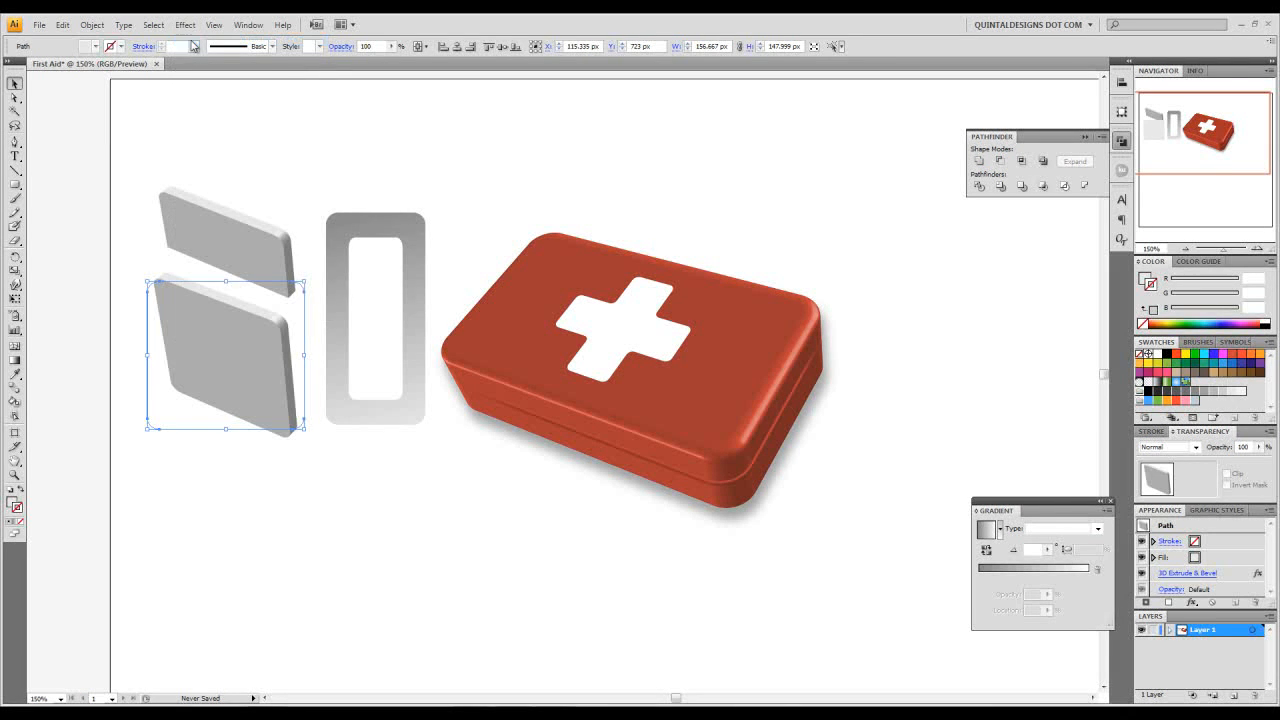
{"action": "left_click", "coordinate": [278, 190]}
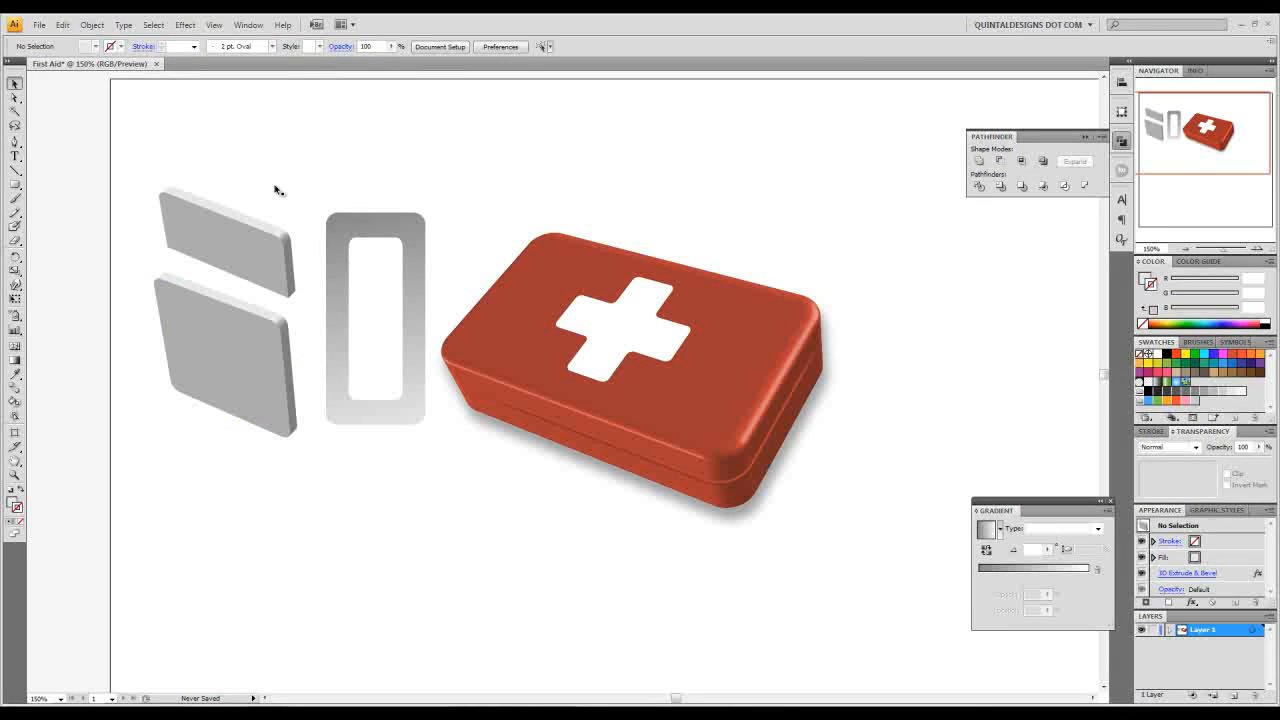
Step: Replace the medium gray stop in the frame's gradient with dark gray, RGB 51
{"action": "left_click", "coordinate": [360, 224]}
{"action": "left_click", "coordinate": [1011, 569]}
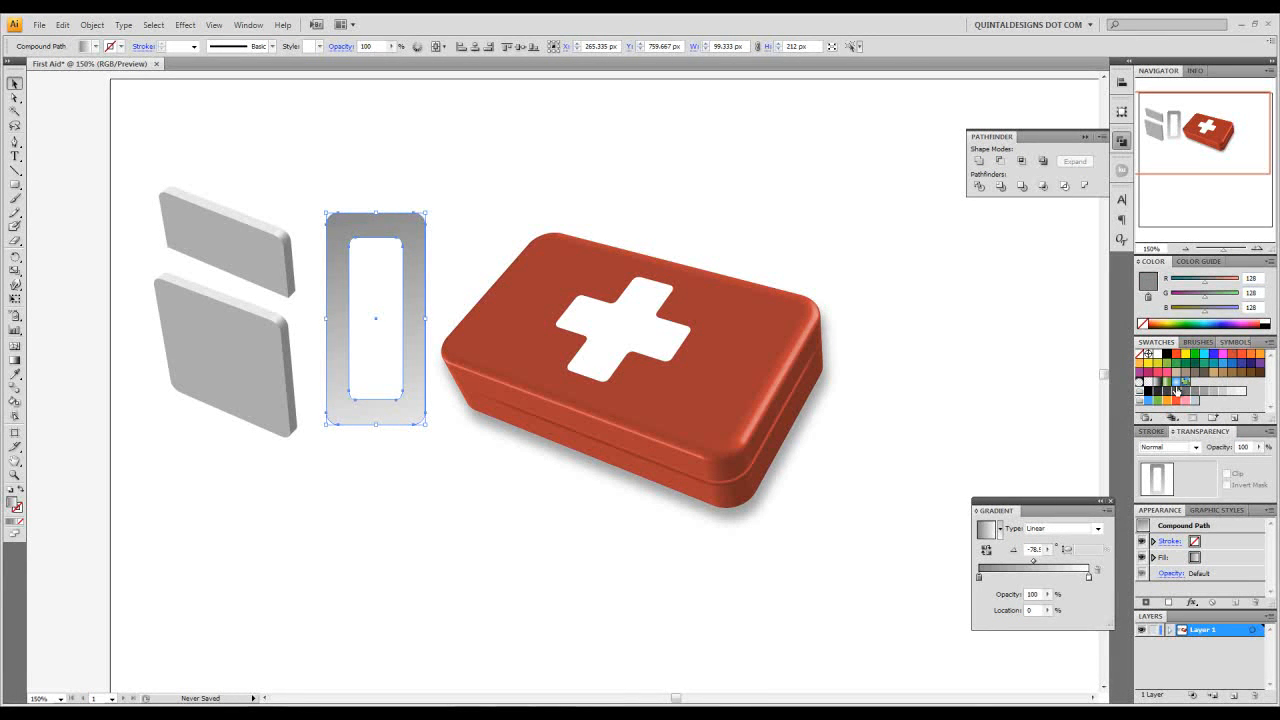
{"action": "left_click_drag", "start_coordinate": [1165, 393], "coordinate": [953, 590]}
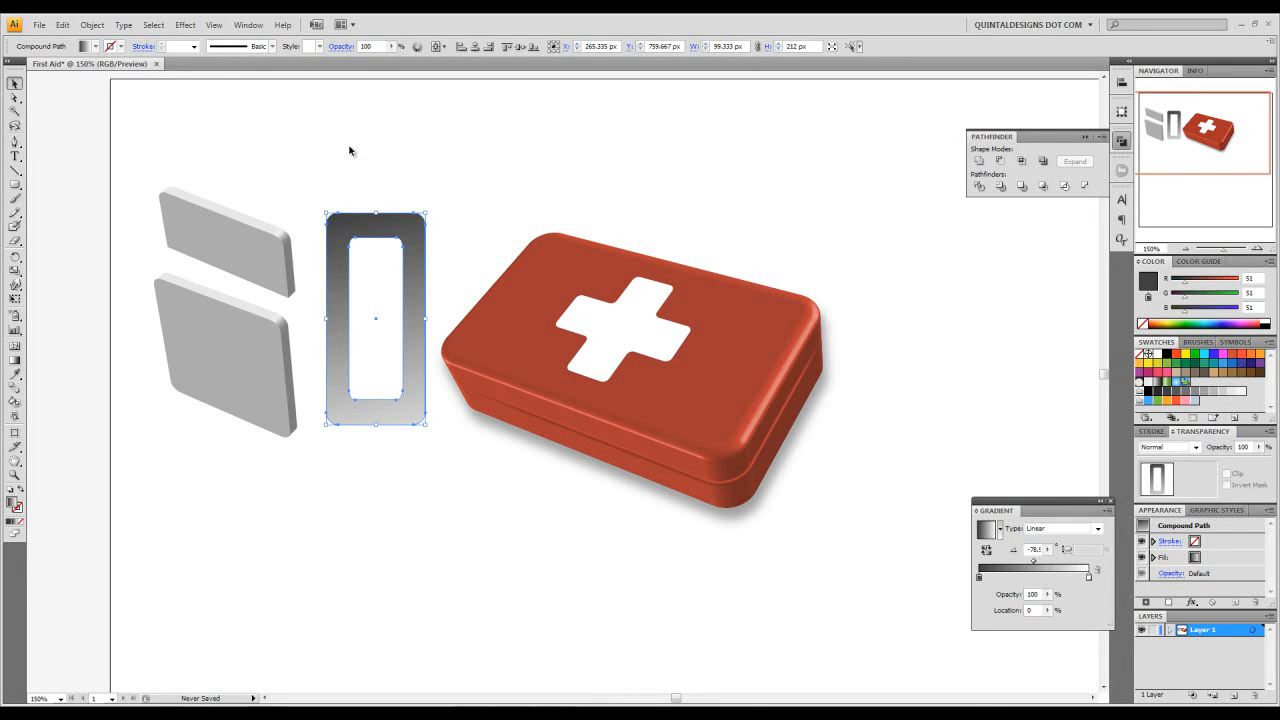
Step: Apply the same Extrude & Bevel effect to the gradient frame and deselect it
{"action": "left_click", "coordinate": [185, 25]}
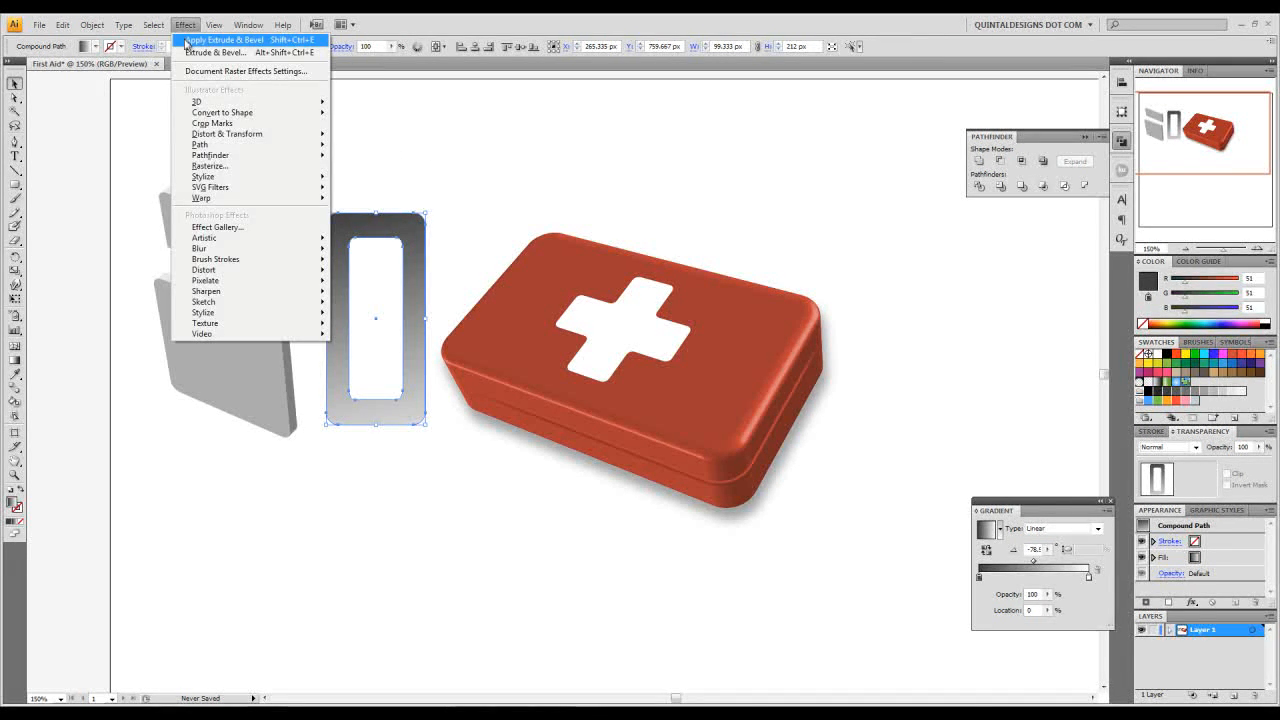
{"action": "left_click", "coordinate": [185, 40]}
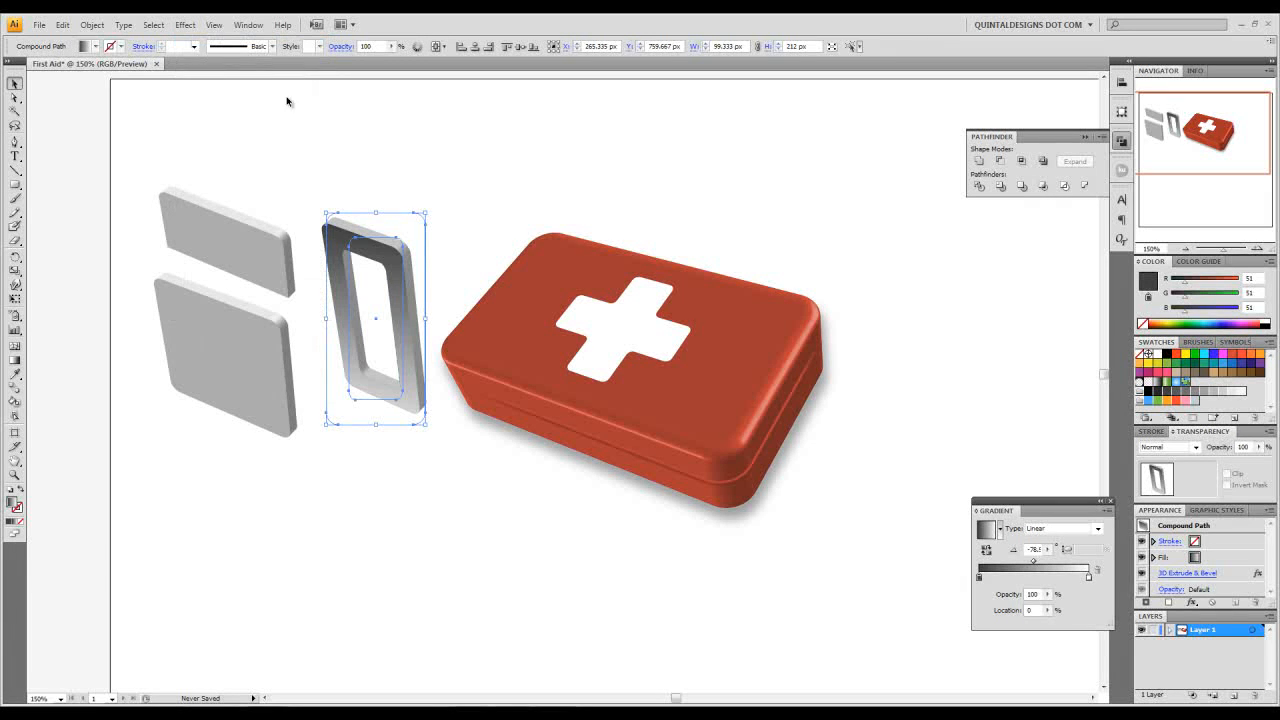
{"action": "left_click", "coordinate": [560, 242]}
{"action": "left_click", "coordinate": [510, 161]}
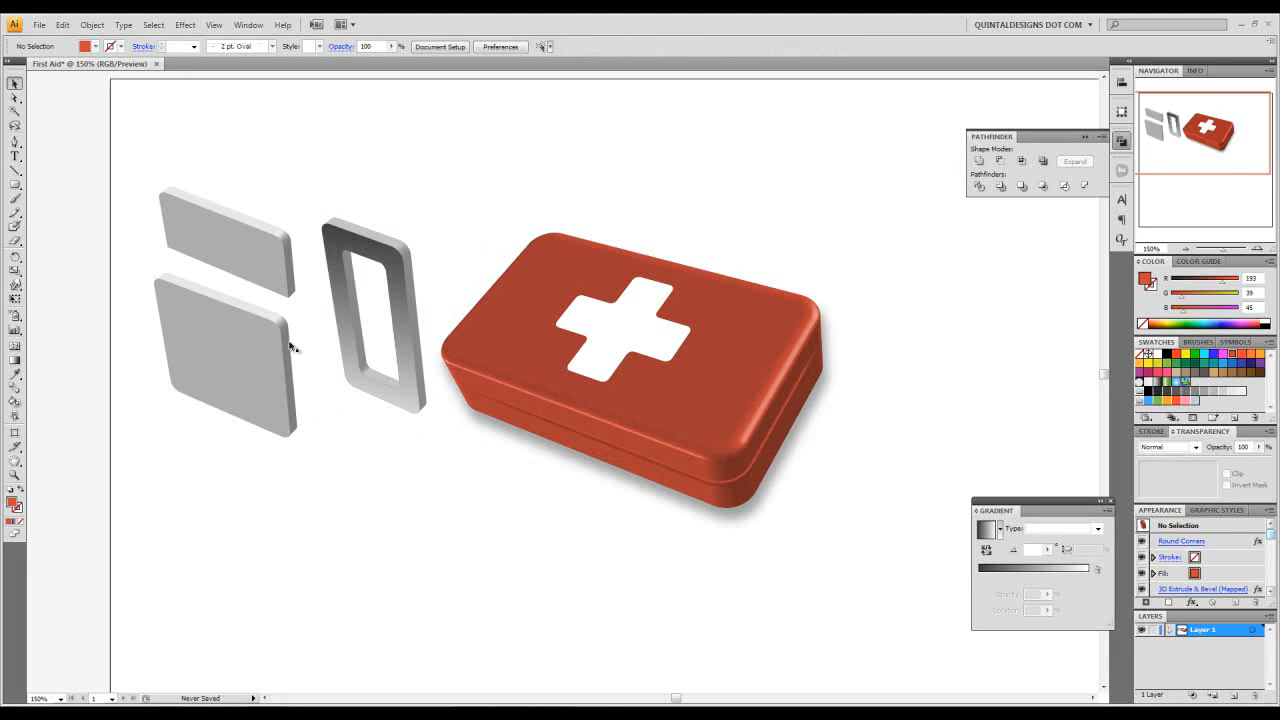
Step: Move the 3D frame over the two plates and shift the lower plate slightly right to line up with the upper one
{"action": "left_click_drag", "start_coordinate": [408, 265], "coordinate": [262, 263]}
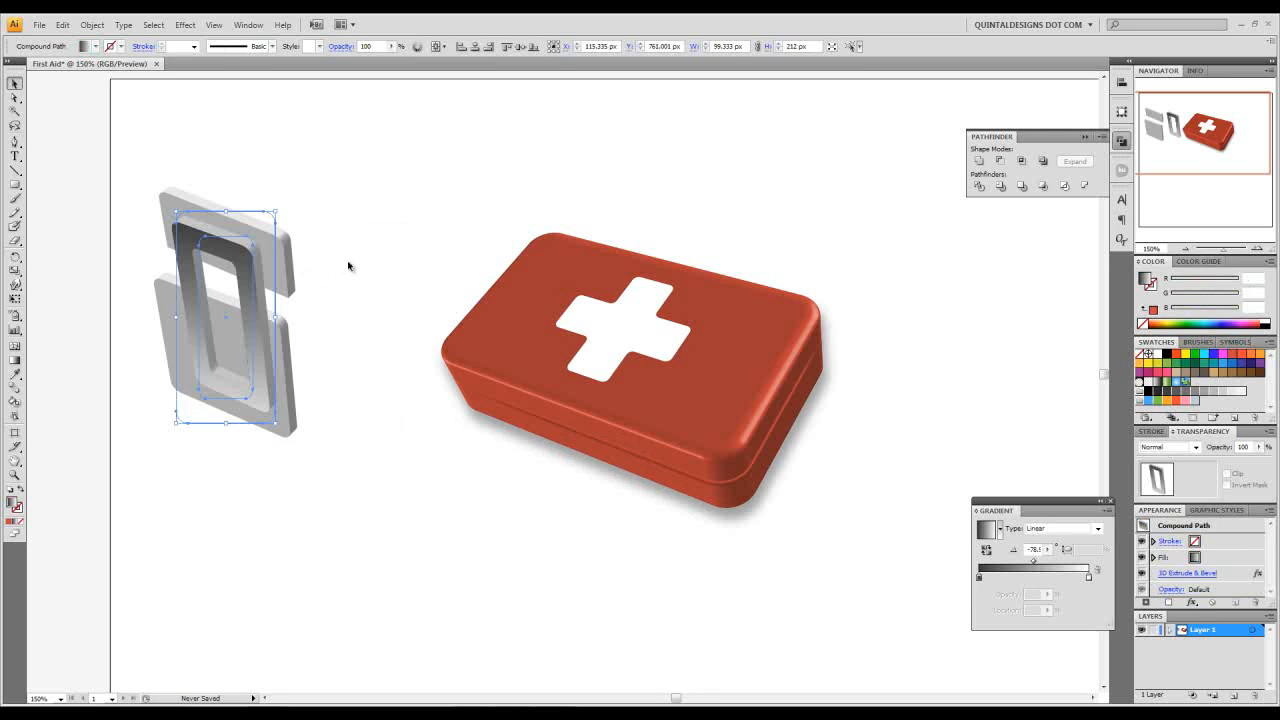
{"action": "left_click", "coordinate": [330, 285]}
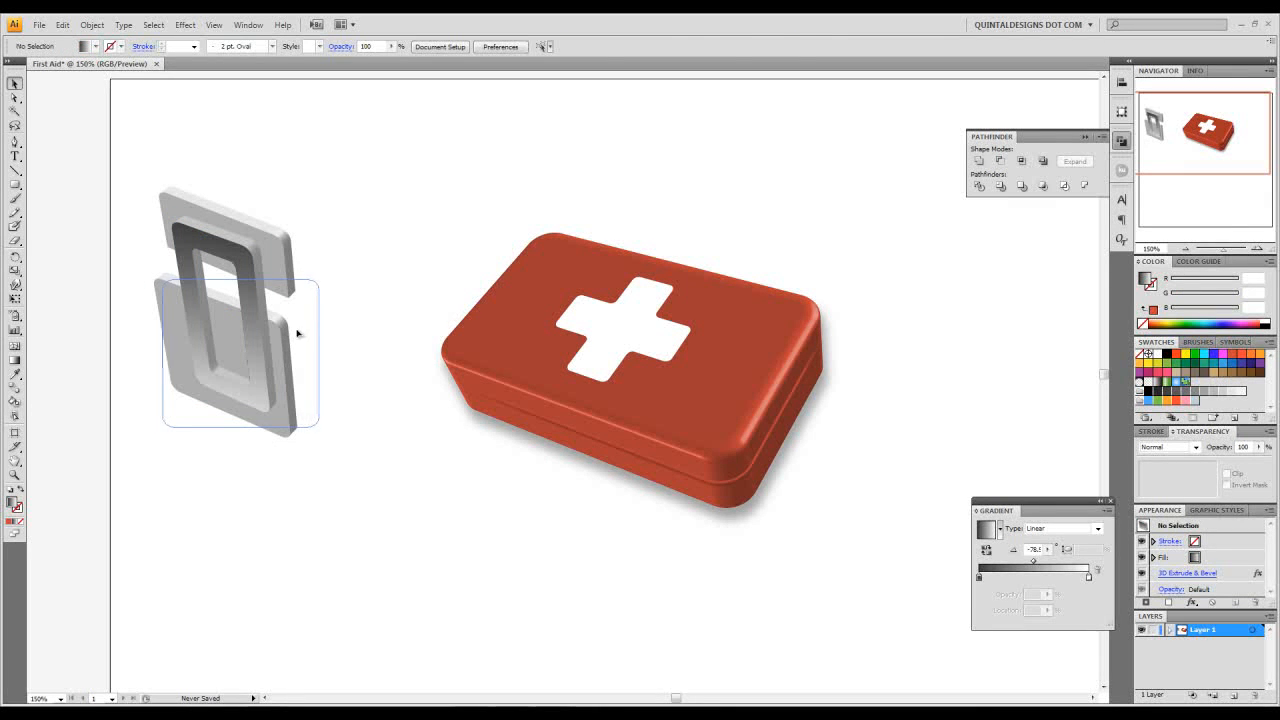
{"action": "left_click", "coordinate": [296, 333]}
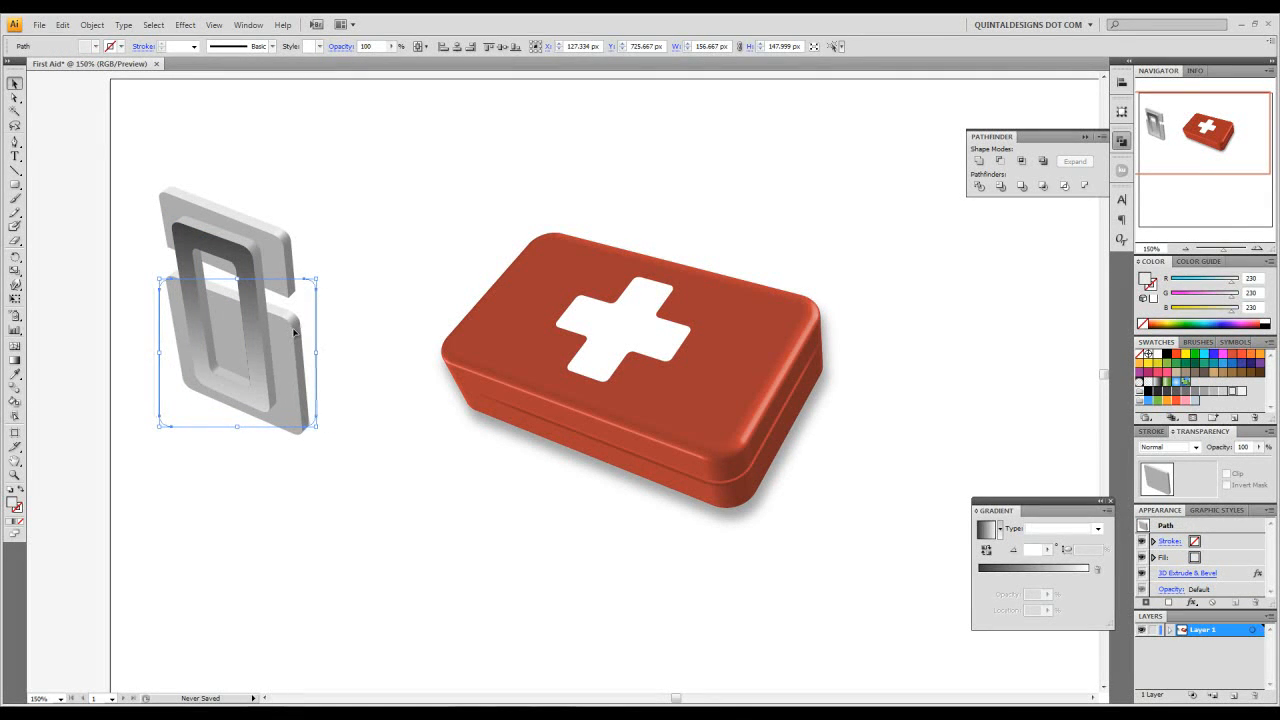
{"action": "left_click", "coordinate": [347, 267]}
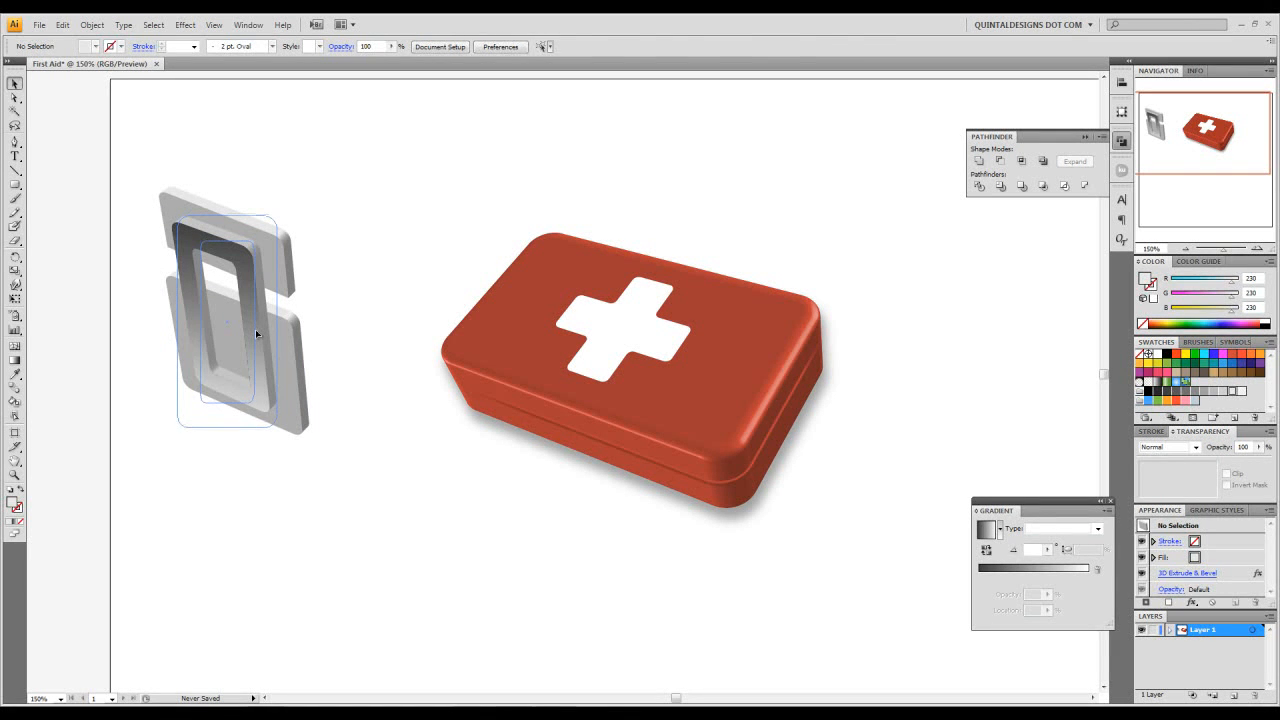
Step: Nudge and shrink the frame to about 89 by 189 px and the lower plate to about 149 by 141 px
{"action": "left_click", "coordinate": [255, 329]}
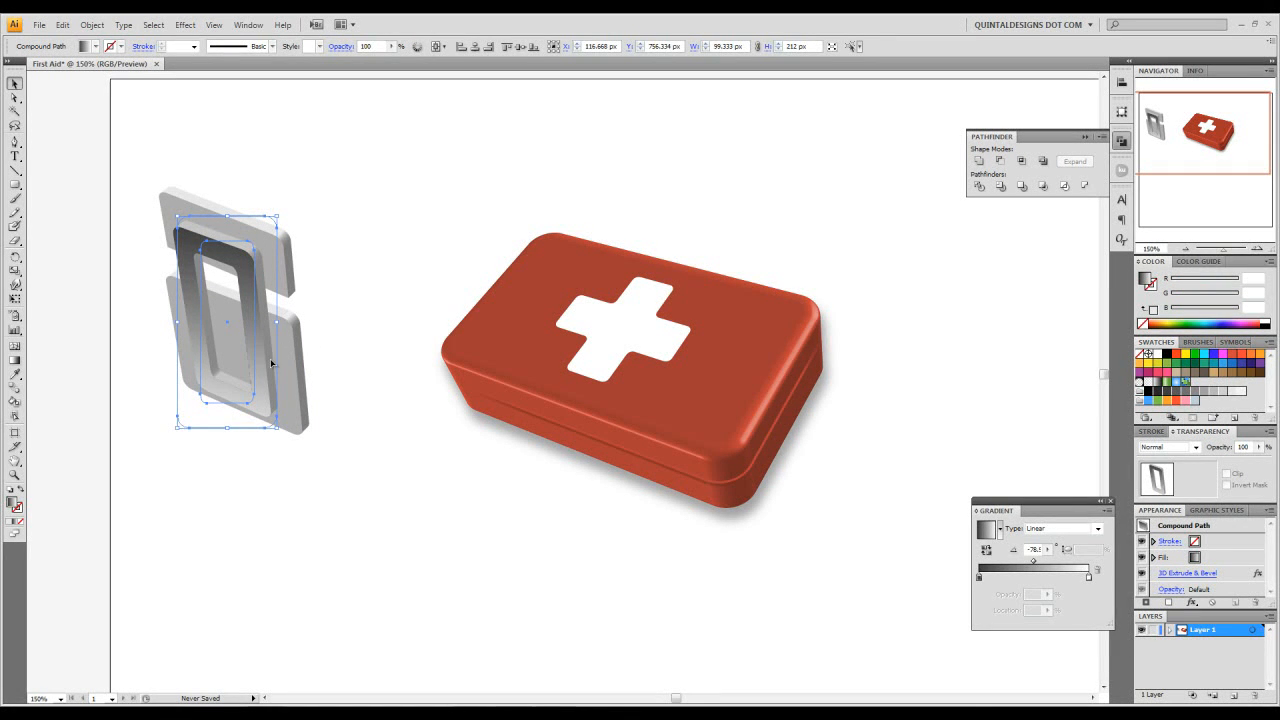
{"action": "left_click_drag", "start_coordinate": [178, 426], "coordinate": [190, 425]}
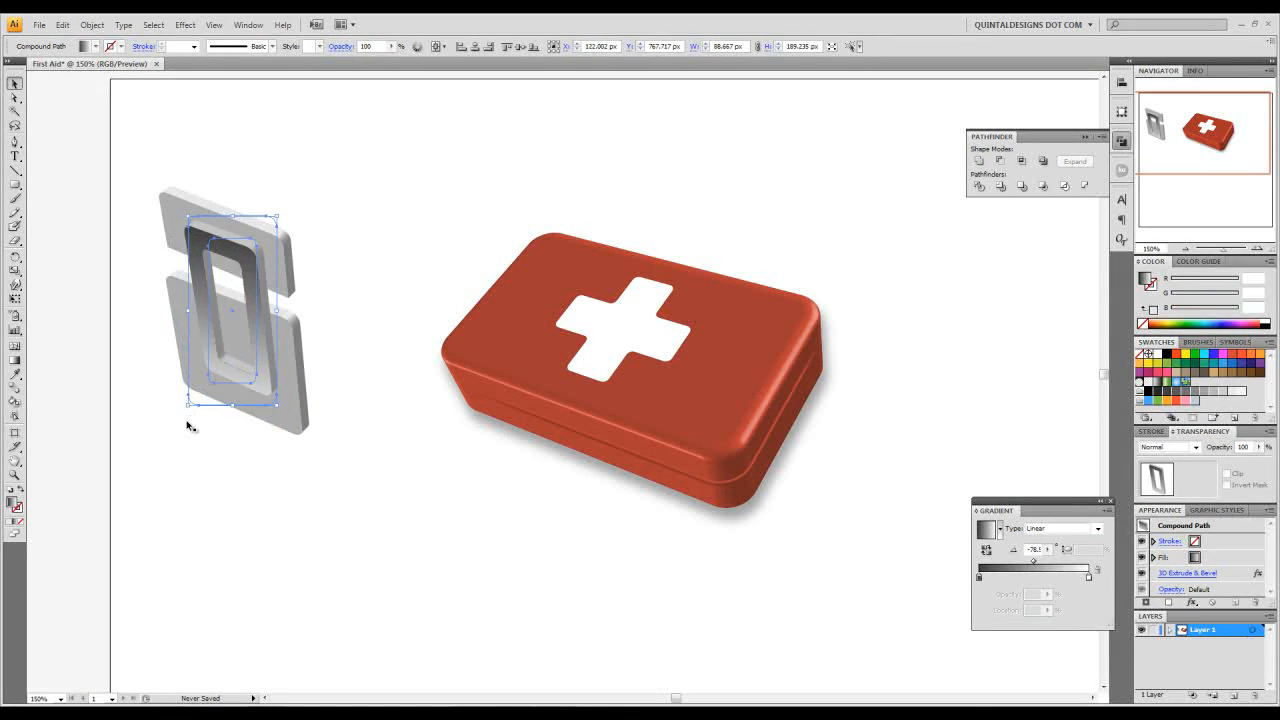
{"action": "left_click", "coordinate": [295, 337]}
{"action": "left_click_drag", "start_coordinate": [293, 343], "coordinate": [295, 343]}
{"action": "left_click_drag", "start_coordinate": [160, 427], "coordinate": [172, 424]}
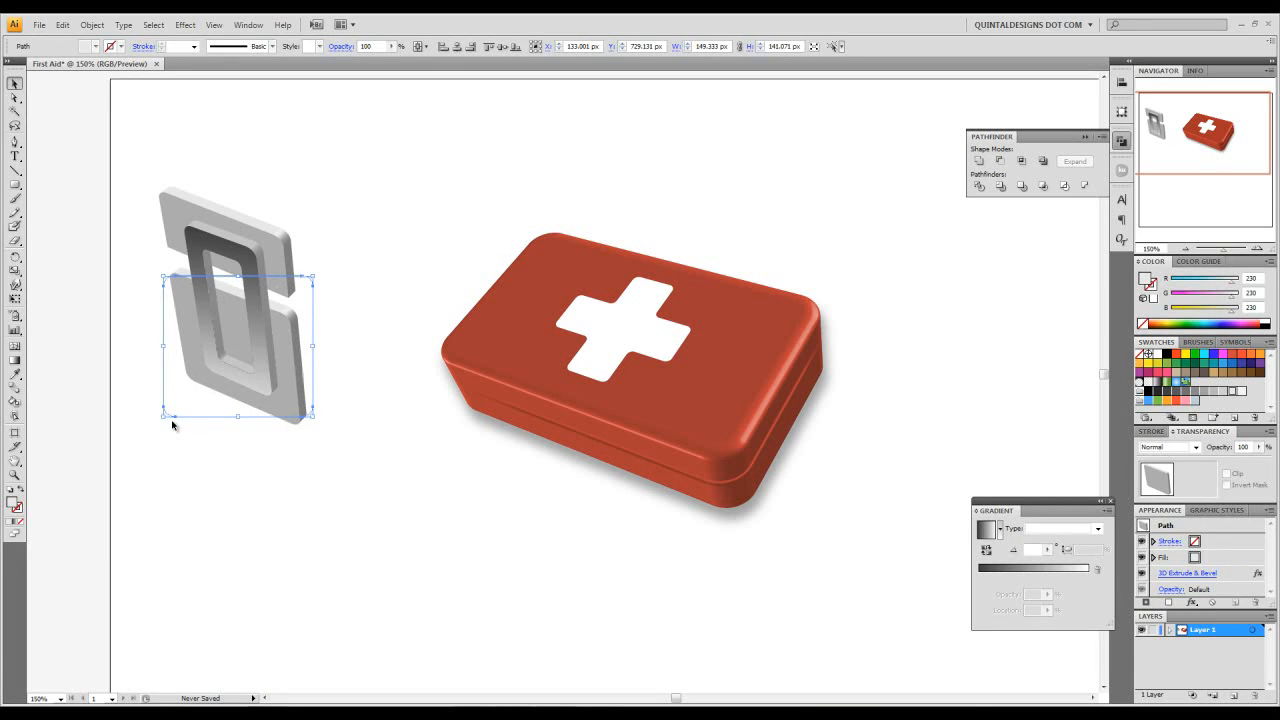
Step: Group the two plates and the gradient frame into a single latch object
{"action": "left_click", "coordinate": [375, 288]}
{"action": "left_click_drag", "start_coordinate": [300, 361], "coordinate": [310, 349]}
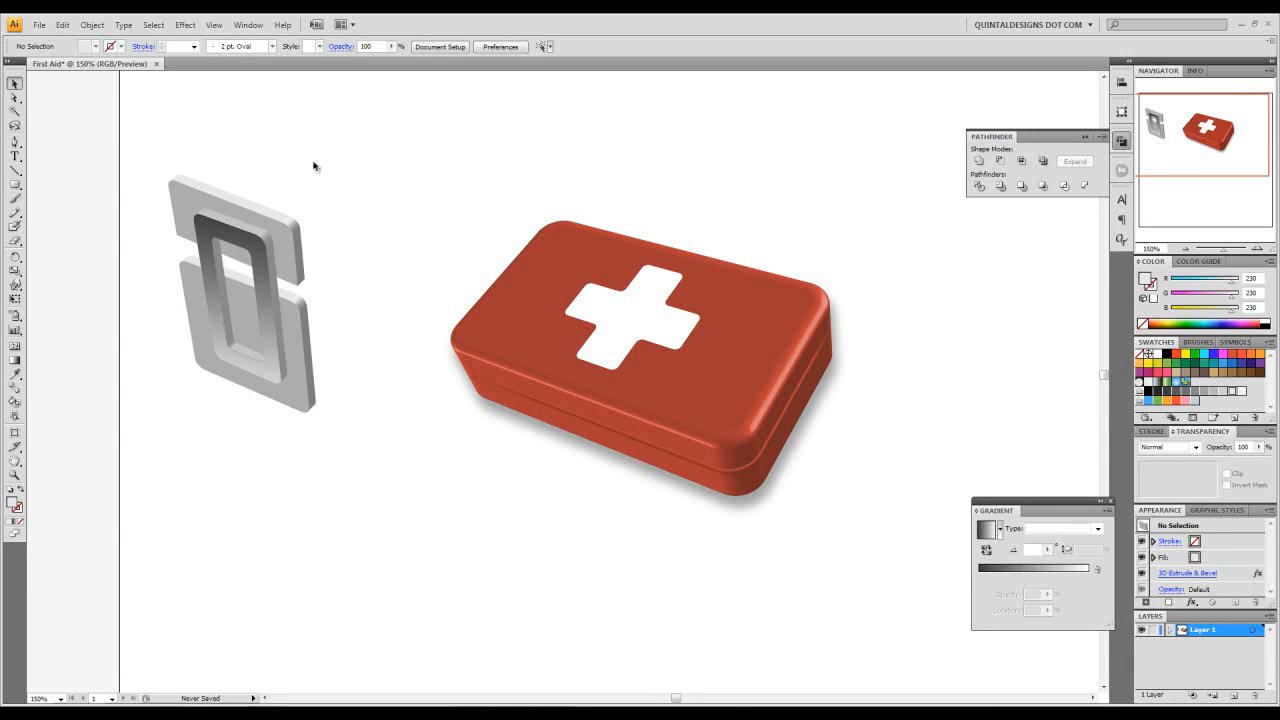
{"action": "left_click_drag", "start_coordinate": [348, 112], "coordinate": [115, 520]}
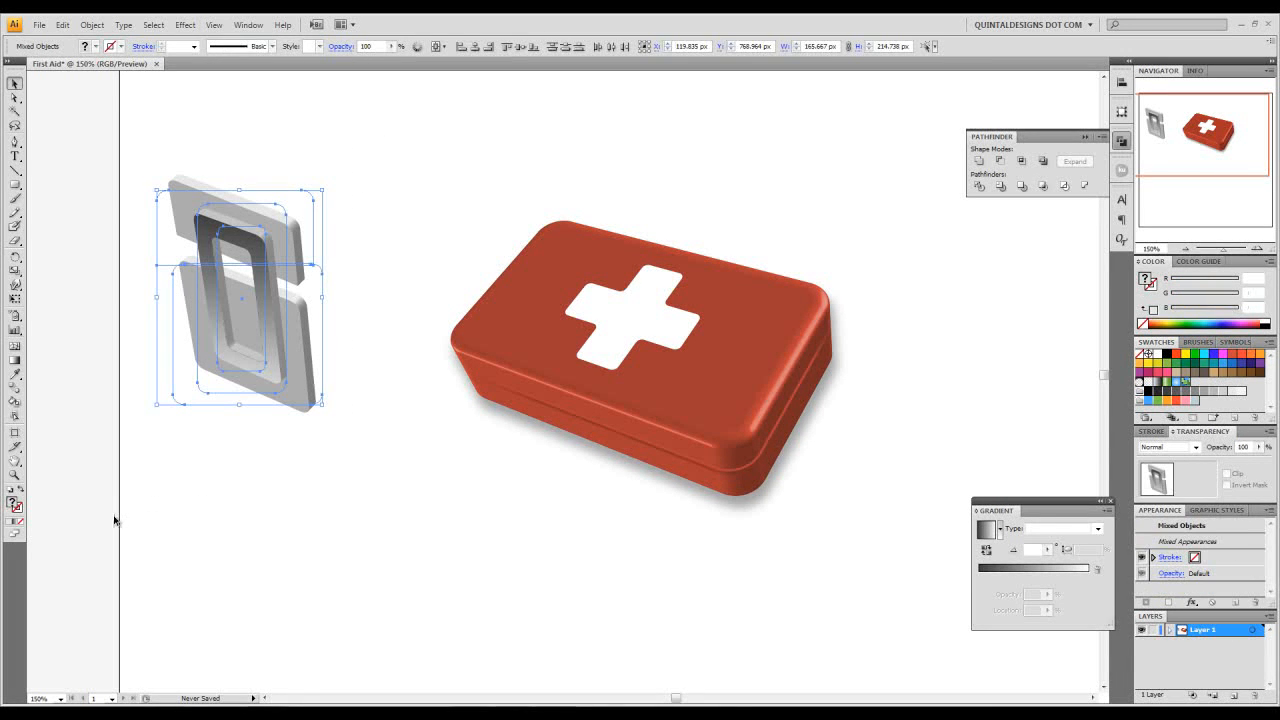
{"action": "key", "text": "ctrl+g"}
Step: Group all parts of the red first aid box together with its cross
{"action": "left_click_drag", "start_coordinate": [342, 390], "coordinate": [263, 408]}
{"action": "left_click_drag", "start_coordinate": [848, 178], "coordinate": [362, 622]}
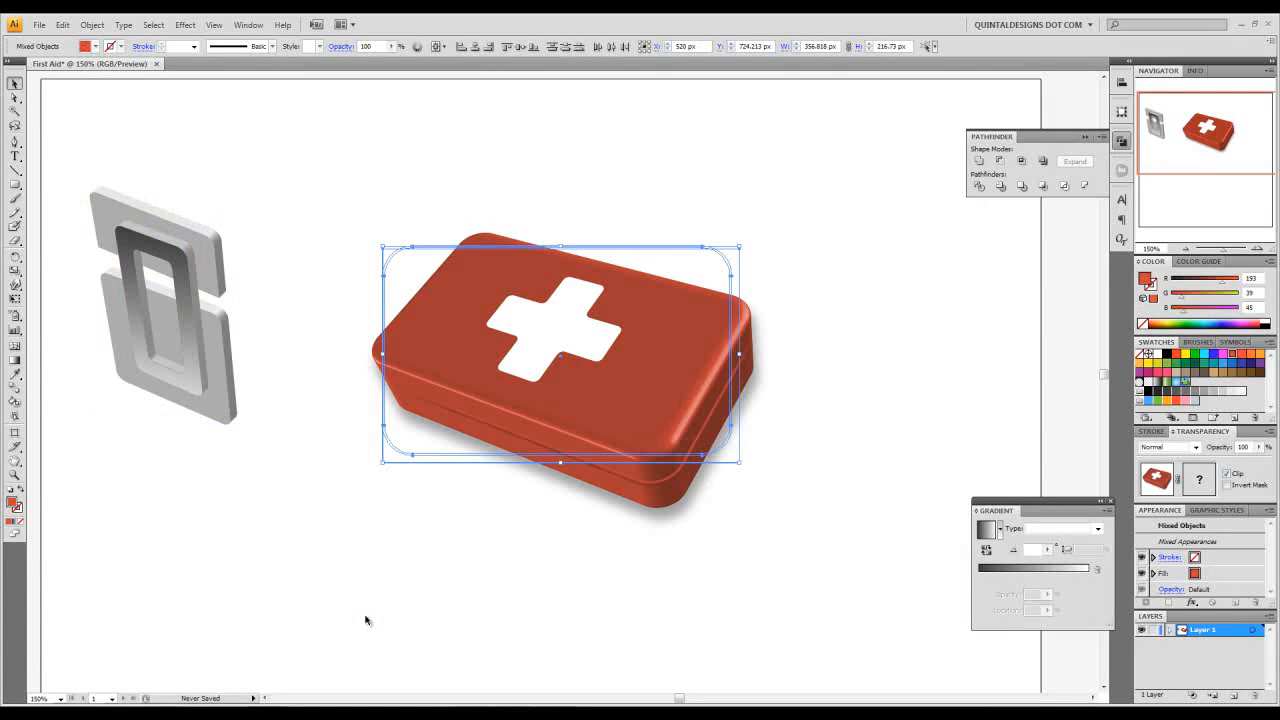
{"action": "key", "text": "ctrl+g"}
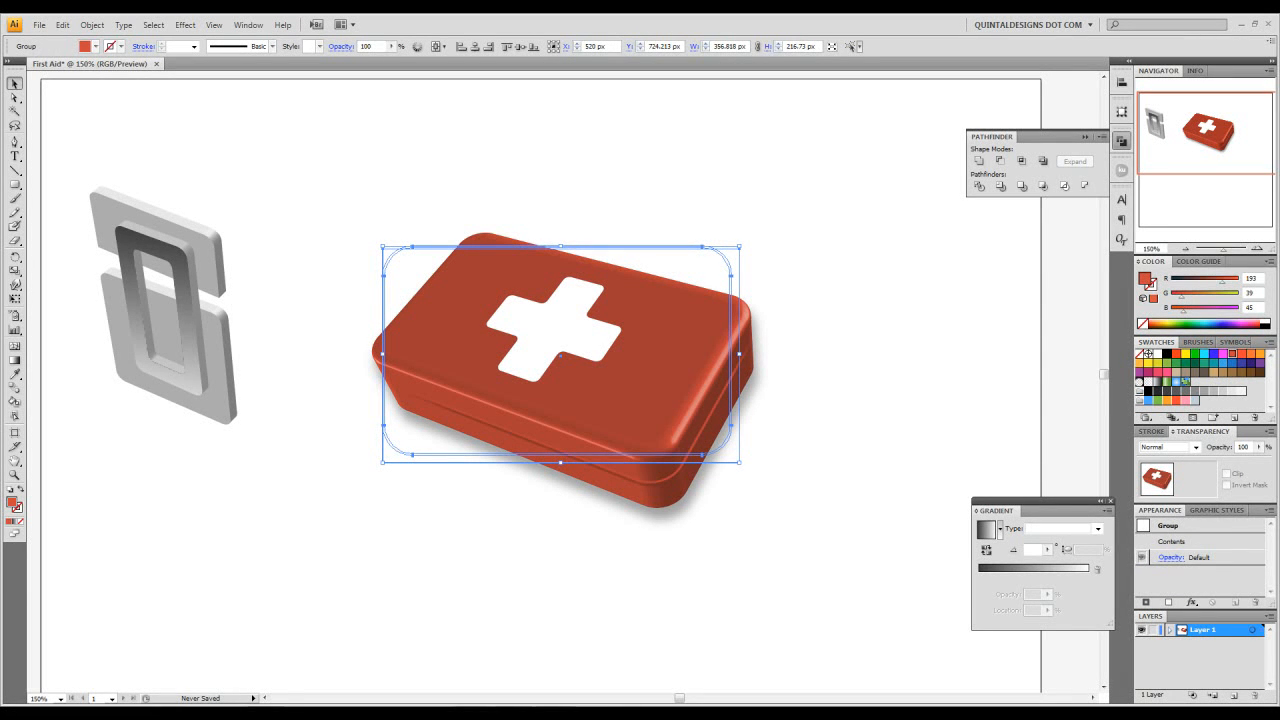
Step: Duplicate the latch, shrink both copies to about 31 by 40 px, and place them on the seam of the box's front side
{"action": "left_click_drag", "start_coordinate": [134, 207], "coordinate": [471, 447]}
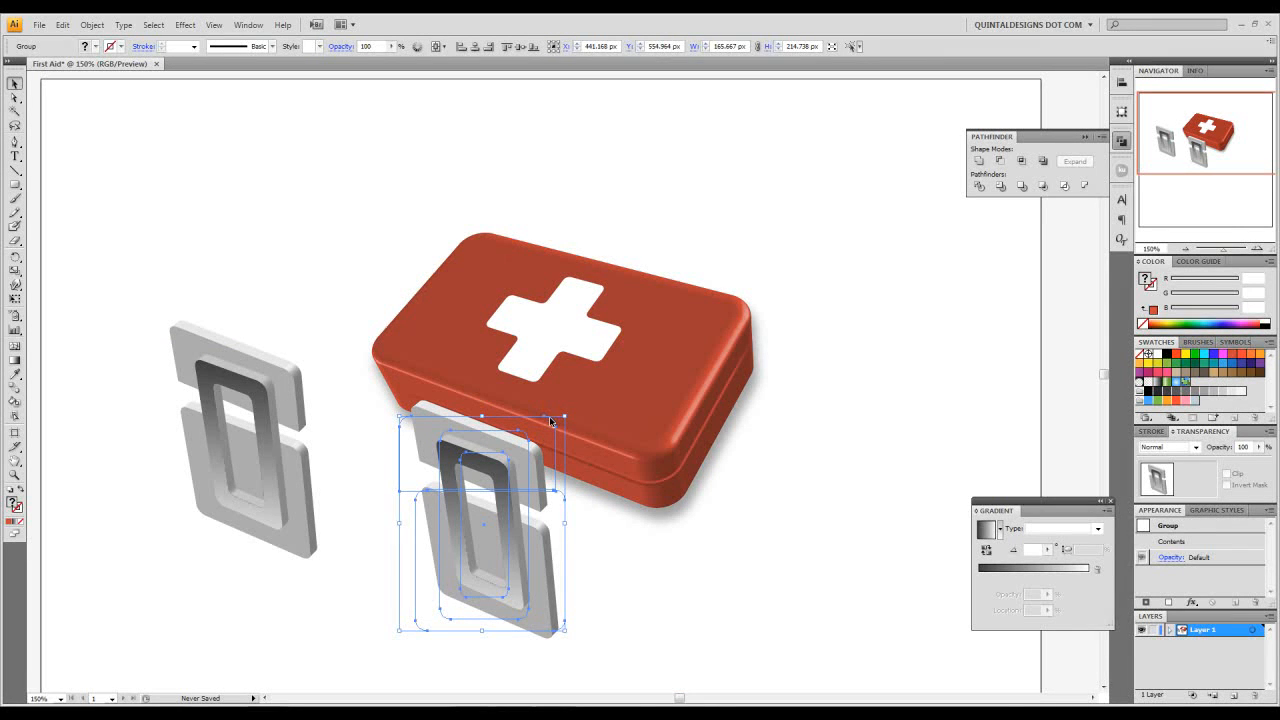
{"action": "left_click", "coordinate": [277, 379], "text": "shift"}
{"action": "left_click_drag", "start_coordinate": [565, 338], "coordinate": [497, 420]}
{"action": "left_click", "coordinate": [516, 520]}
{"action": "left_click_drag", "start_coordinate": [568, 463], "coordinate": [574, 467]}
{"action": "left_click", "coordinate": [534, 536]}
Step: Shrink the left latch slightly and shift it left along the seam, and move the right latch a little to the right
{"action": "left_click", "coordinate": [449, 423]}
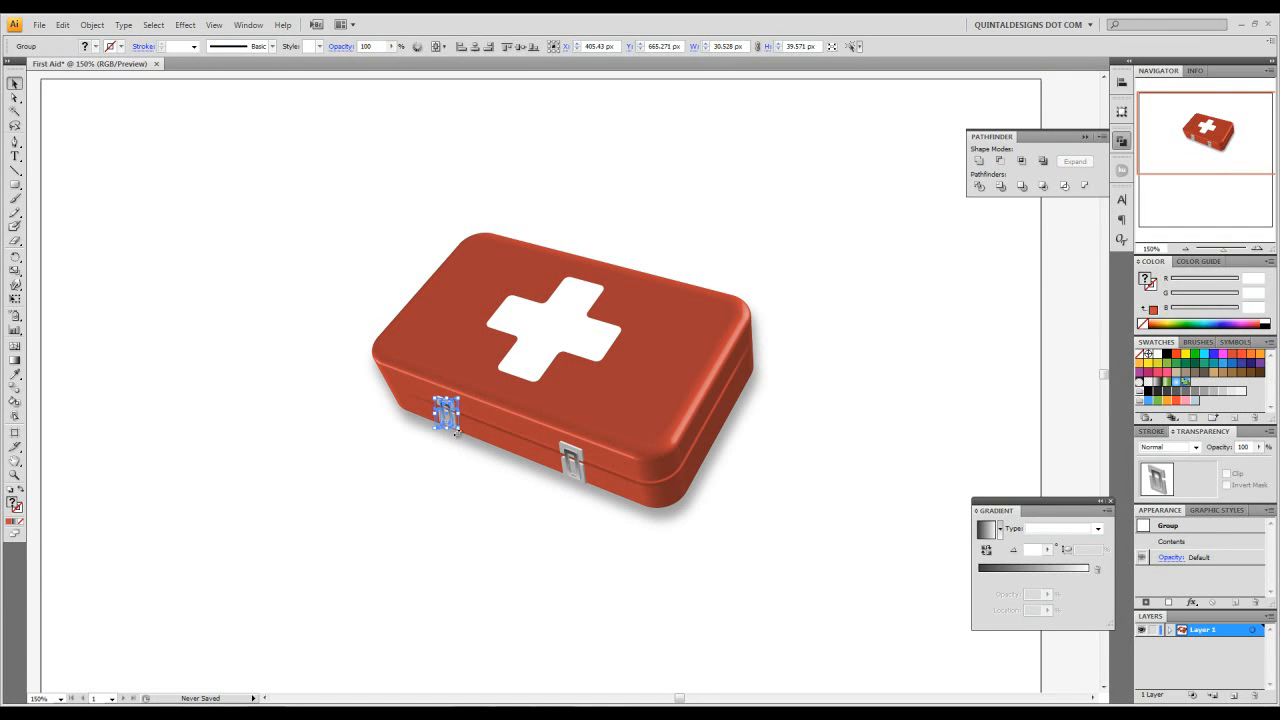
{"action": "left_click", "coordinate": [460, 480]}
{"action": "left_click_drag", "start_coordinate": [449, 425], "coordinate": [442, 421]}
{"action": "key", "text": "Left"}
{"action": "key", "text": "Left"}
{"action": "key", "text": "Left"}
{"action": "left_click", "coordinate": [568, 468], "text": "shift"}
{"action": "mouse_move", "coordinate": [575, 478]}
{"action": "left_mouse_down"}
{"action": "mouse_move", "coordinate": [554, 461]}
{"action": "mouse_move", "coordinate": [586, 476]}
{"action": "left_mouse_up"}
{"action": "left_click", "coordinate": [565, 524]}
{"action": "left_click", "coordinate": [599, 542]}
{"action": "mouse_move", "coordinate": [594, 537]}
{"action": "left_mouse_down"}
{"action": "mouse_move", "coordinate": [562, 540]}
{"action": "mouse_move", "coordinate": [572, 548]}
{"action": "left_mouse_up"}
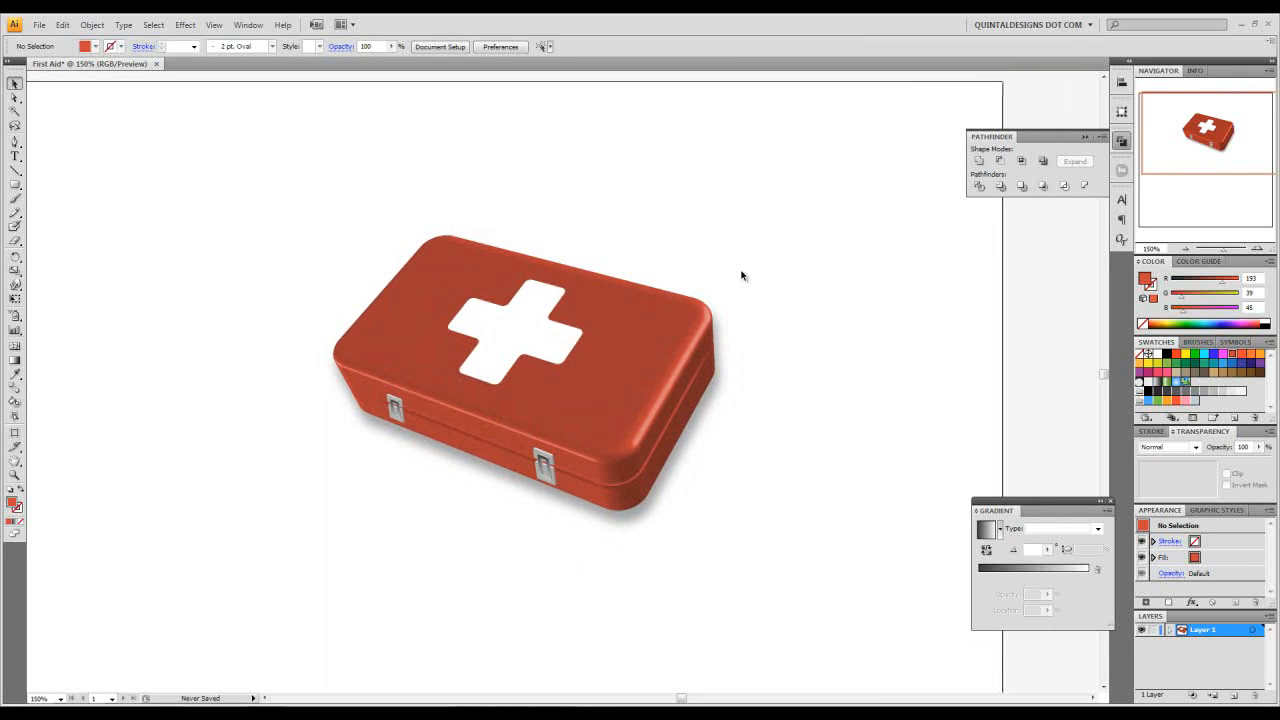
{"action": "left_click", "coordinate": [555, 482]}
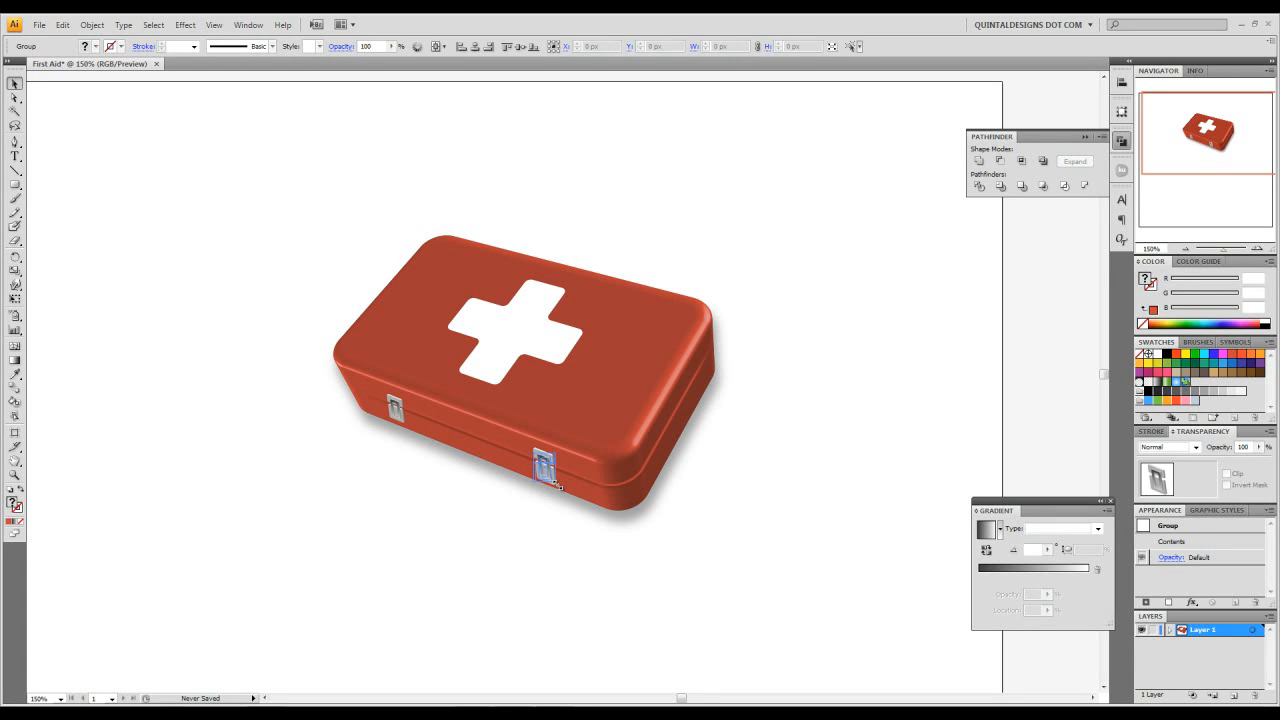
{"action": "left_click", "coordinate": [563, 534]}
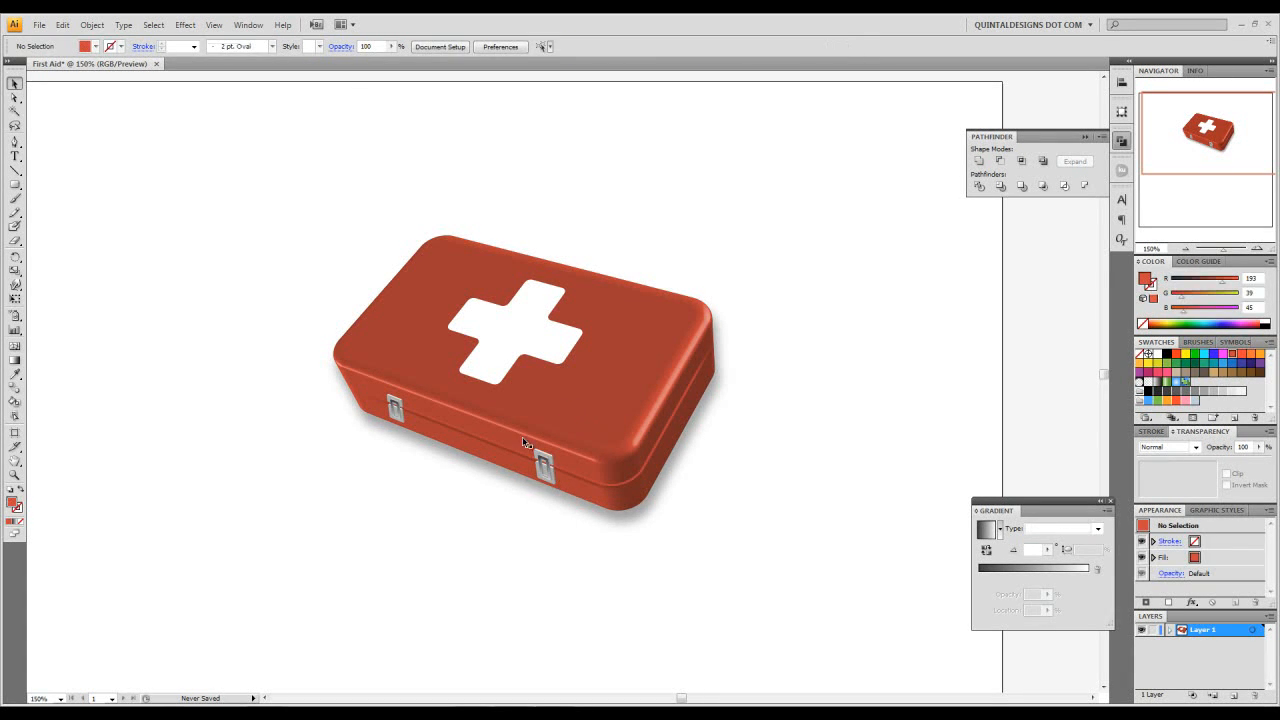
{"action": "left_click_drag", "start_coordinate": [574, 517], "coordinate": [536, 521]}
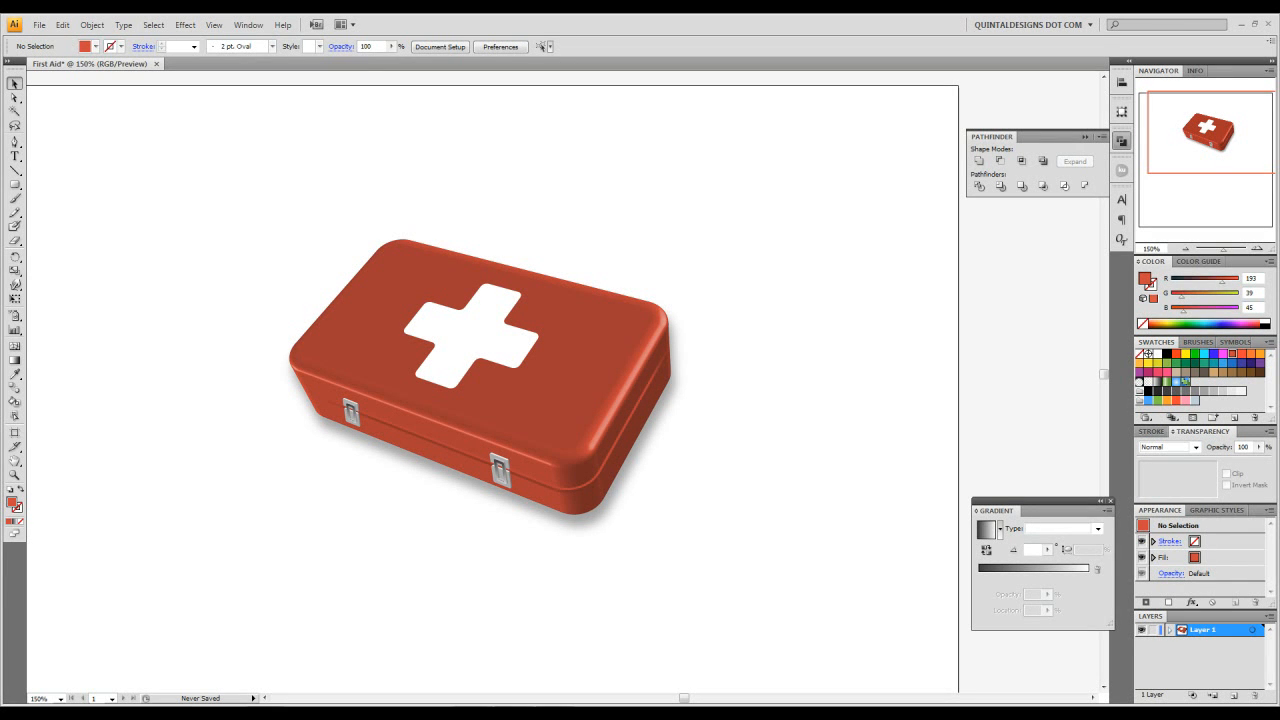
{"action": "left_click_drag", "start_coordinate": [249, 203], "coordinate": [752, 570]}
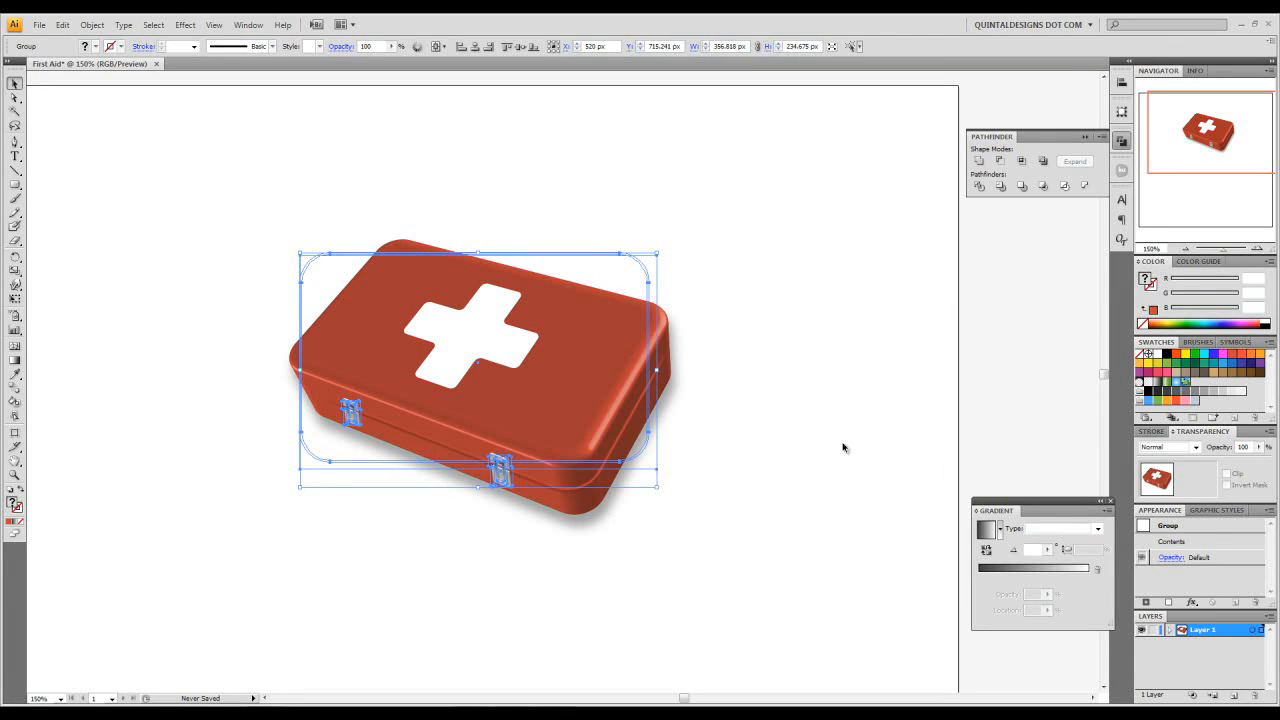
{"action": "left_click", "coordinate": [200, 360]}
Step: Start a Pen path along the lid's front edge, from its left corner to just before the front right corner
{"action": "left_click", "coordinate": [15, 141]}
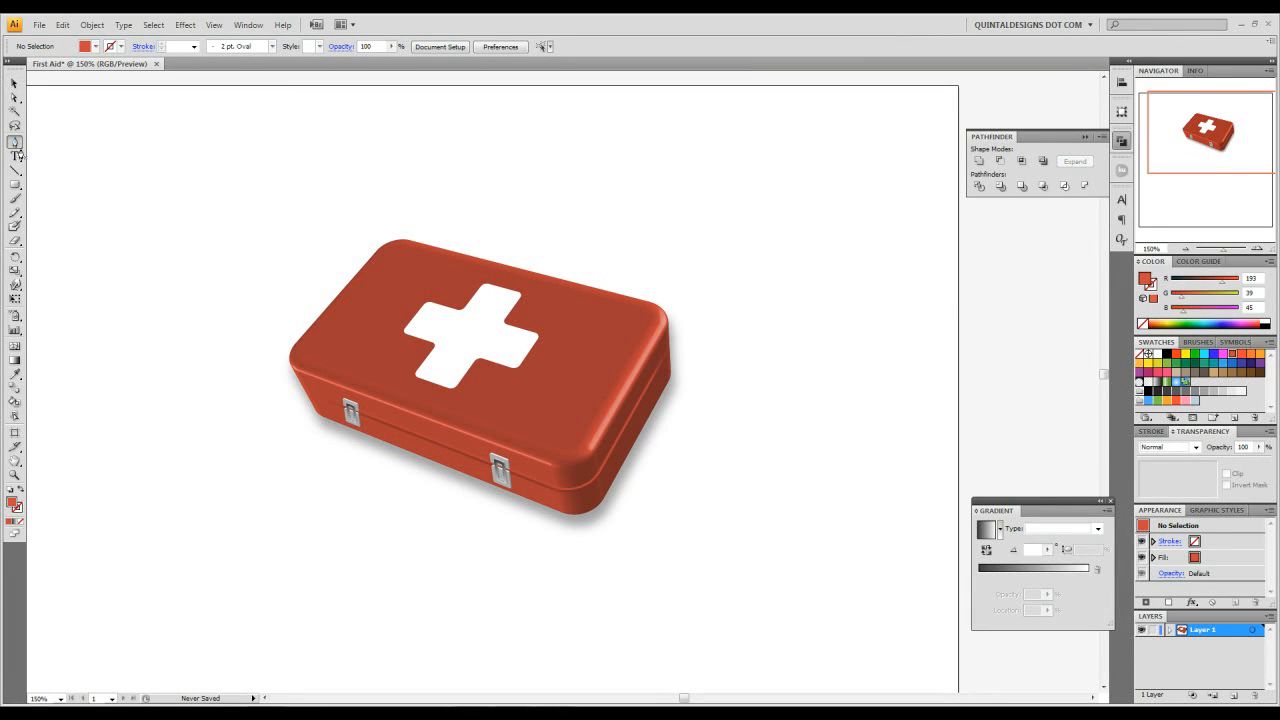
{"action": "left_click", "coordinate": [301, 357]}
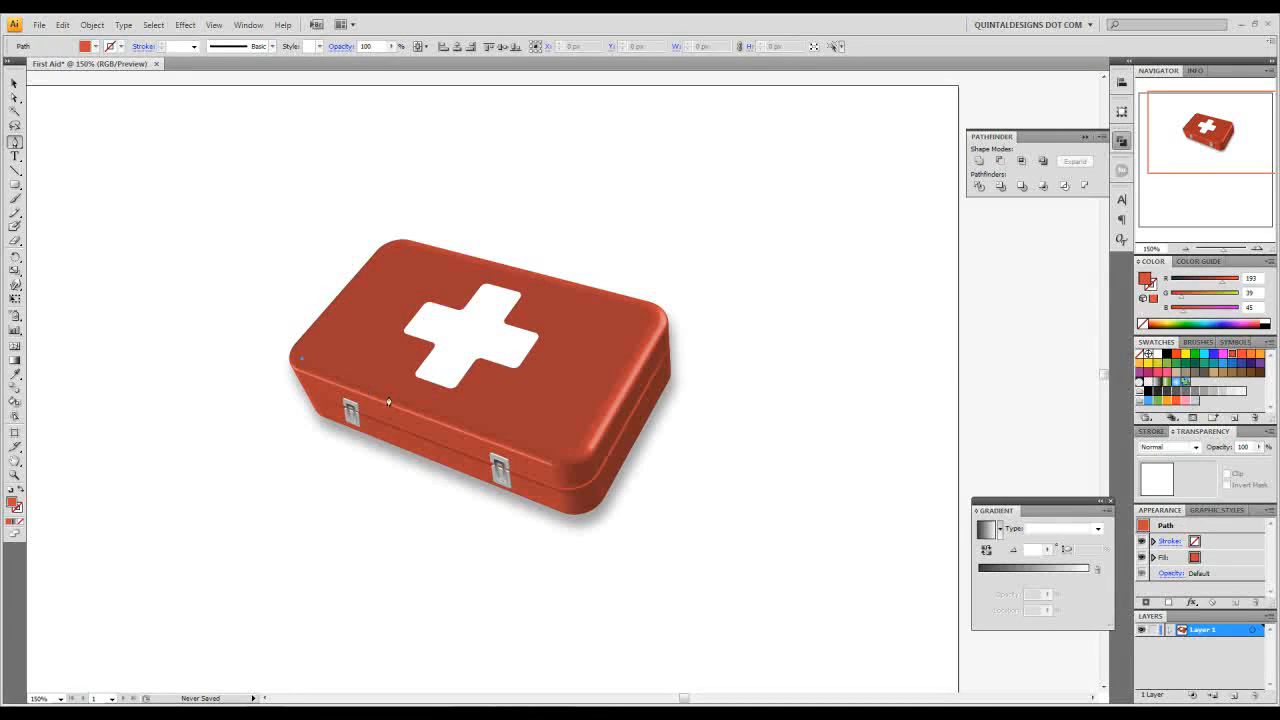
{"action": "left_click", "coordinate": [552, 448]}
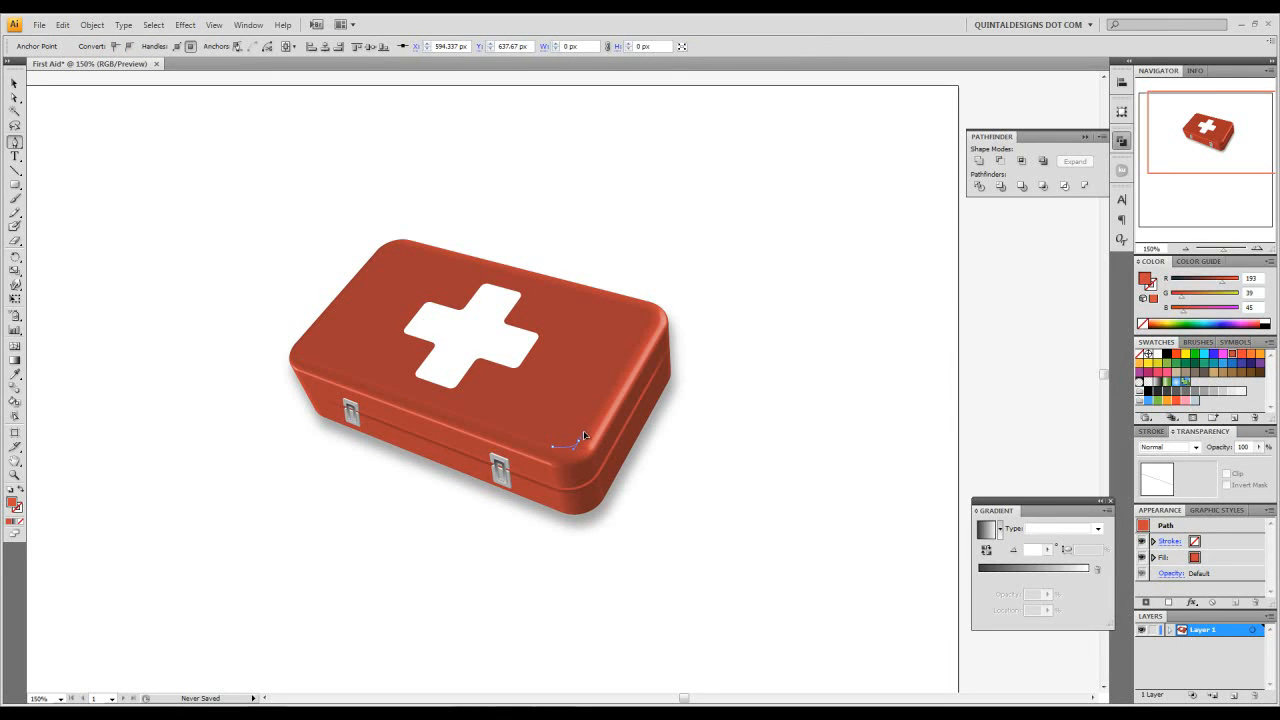
{"action": "left_click_drag", "start_coordinate": [586, 427], "coordinate": [587, 428]}
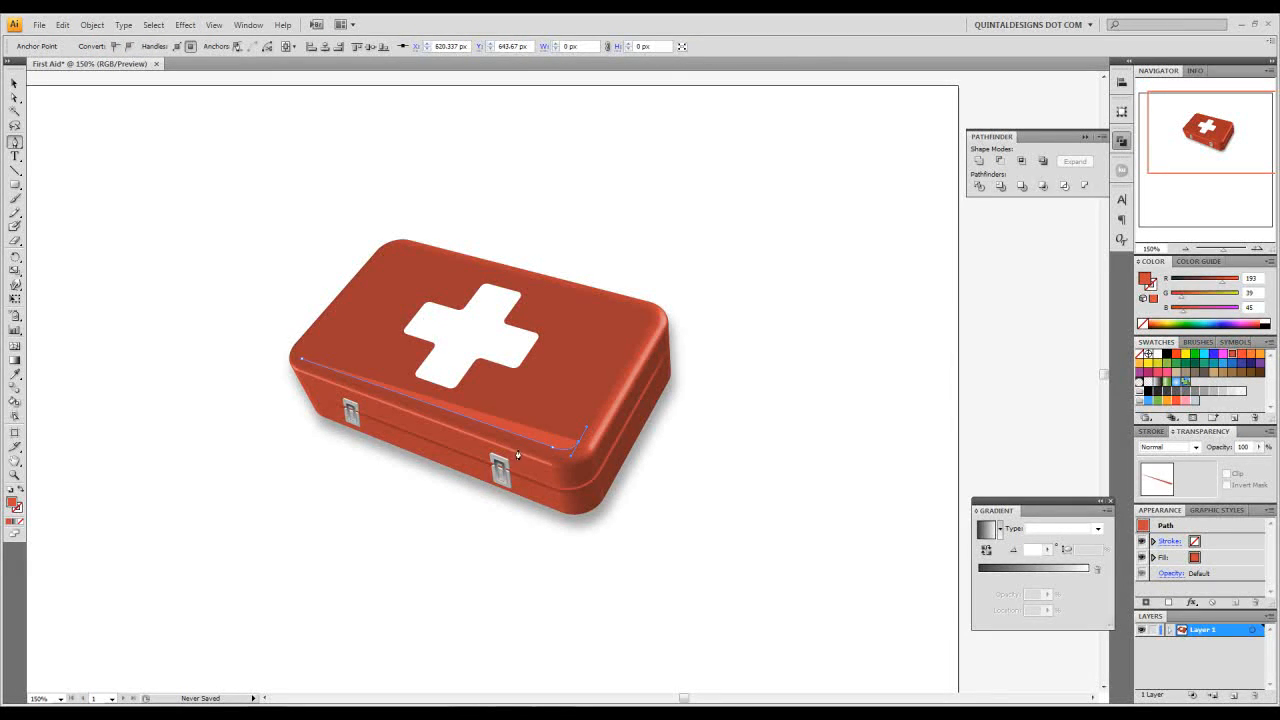
Step: Continue the path around the lid's front right corner, along its right edge, and around the rear right corner
{"action": "left_click", "coordinate": [1256, 249]}
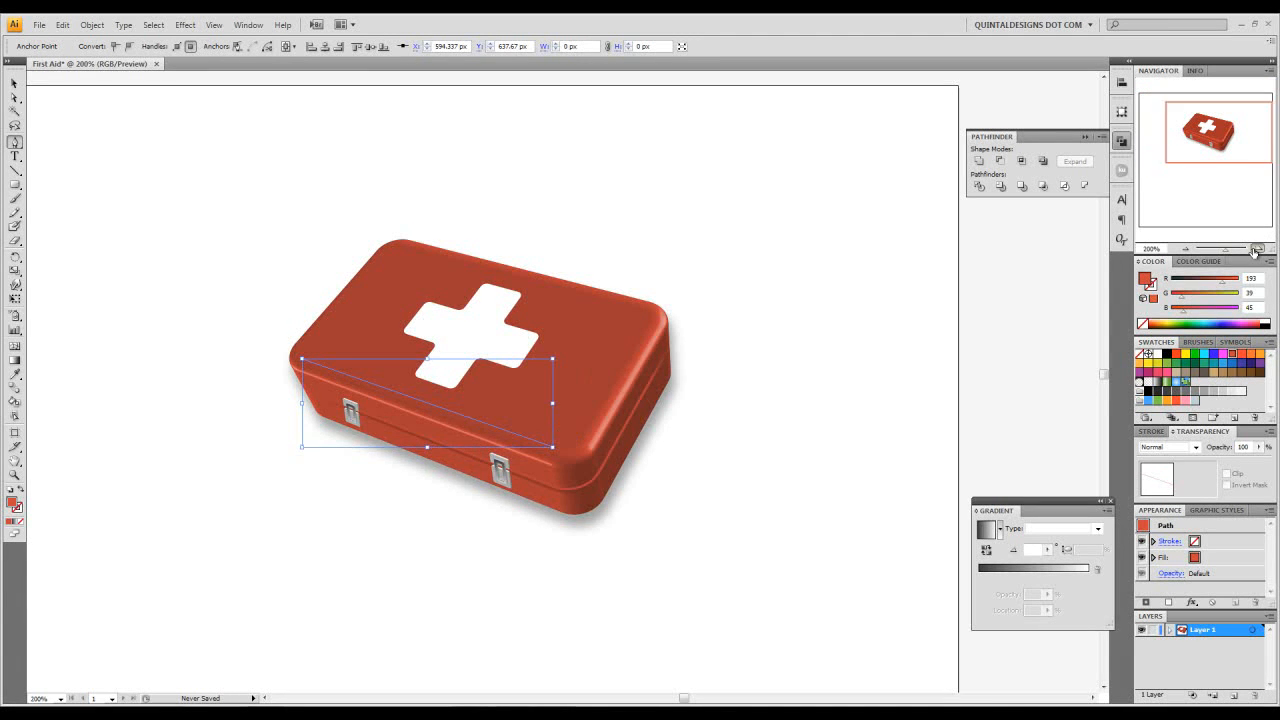
{"action": "left_click", "coordinate": [1256, 249]}
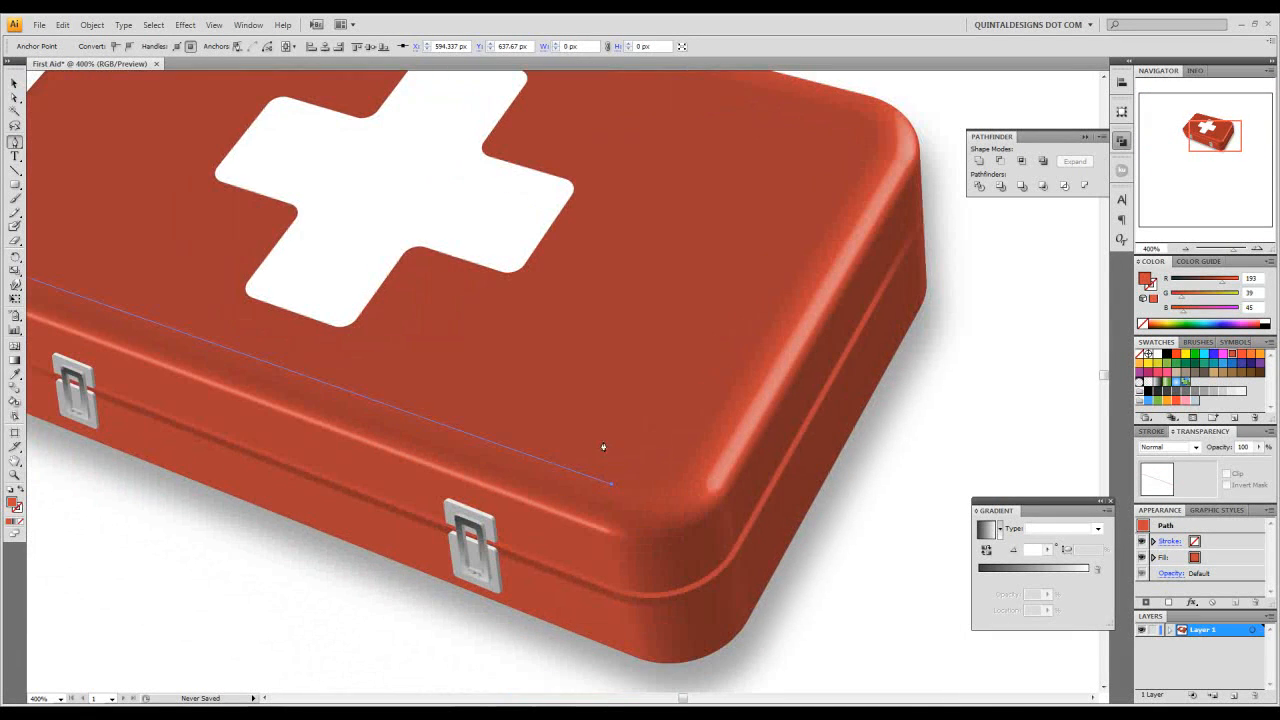
{"action": "left_click_drag", "start_coordinate": [652, 488], "coordinate": [683, 467]}
{"action": "key", "text": "space"}
{"action": "left_click_drag", "start_coordinate": [747, 326], "coordinate": [729, 454]}
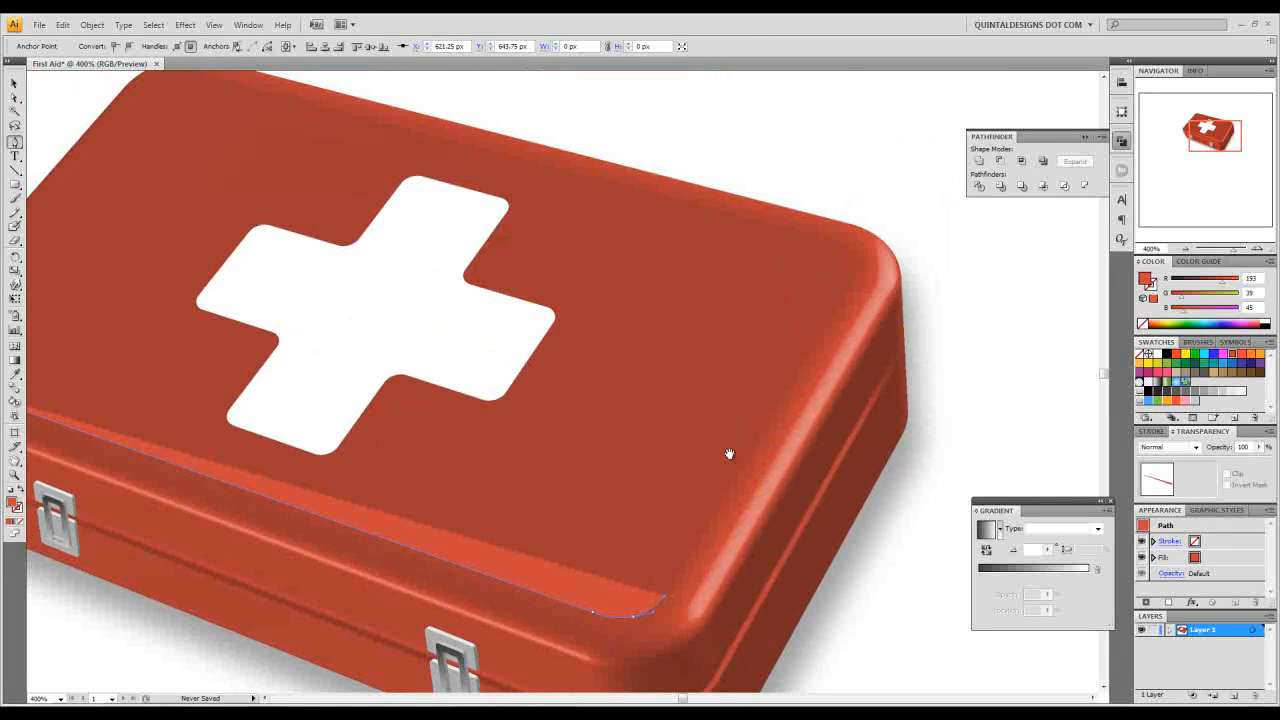
{"action": "left_click", "coordinate": [856, 280]}
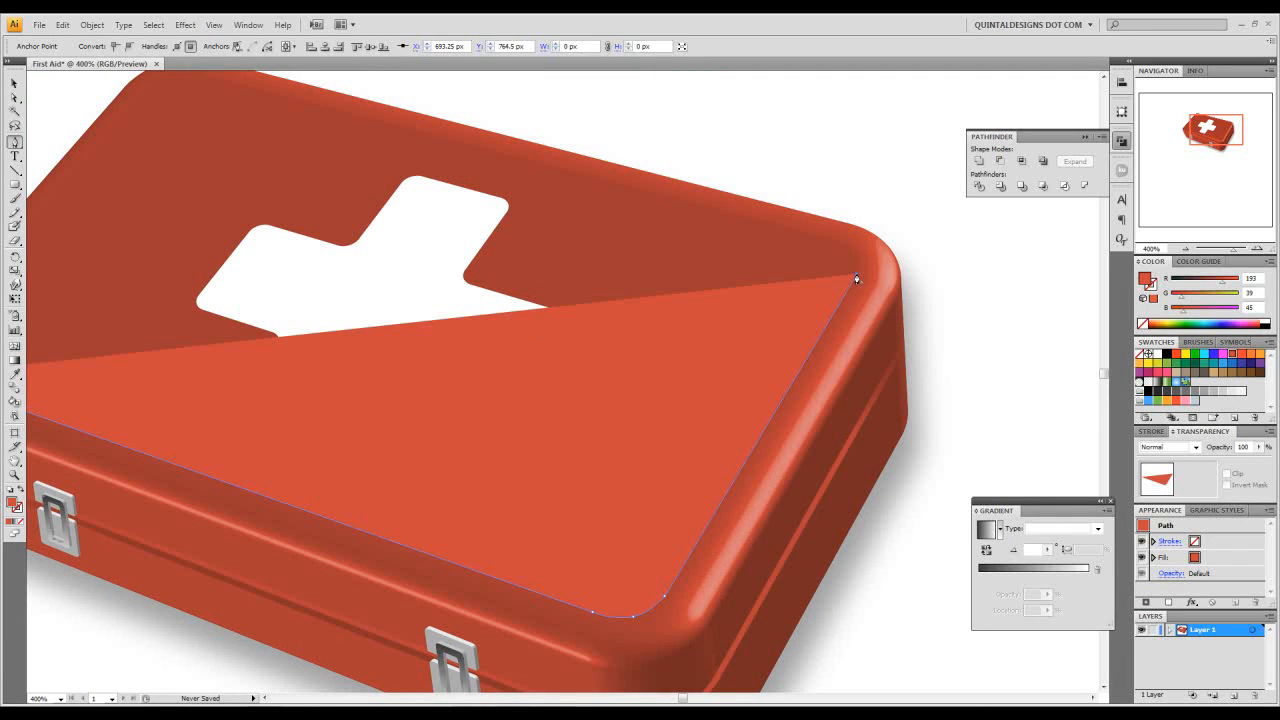
{"action": "left_click_drag", "start_coordinate": [855, 271], "coordinate": [849, 248]}
{"action": "left_click", "coordinate": [838, 245]}
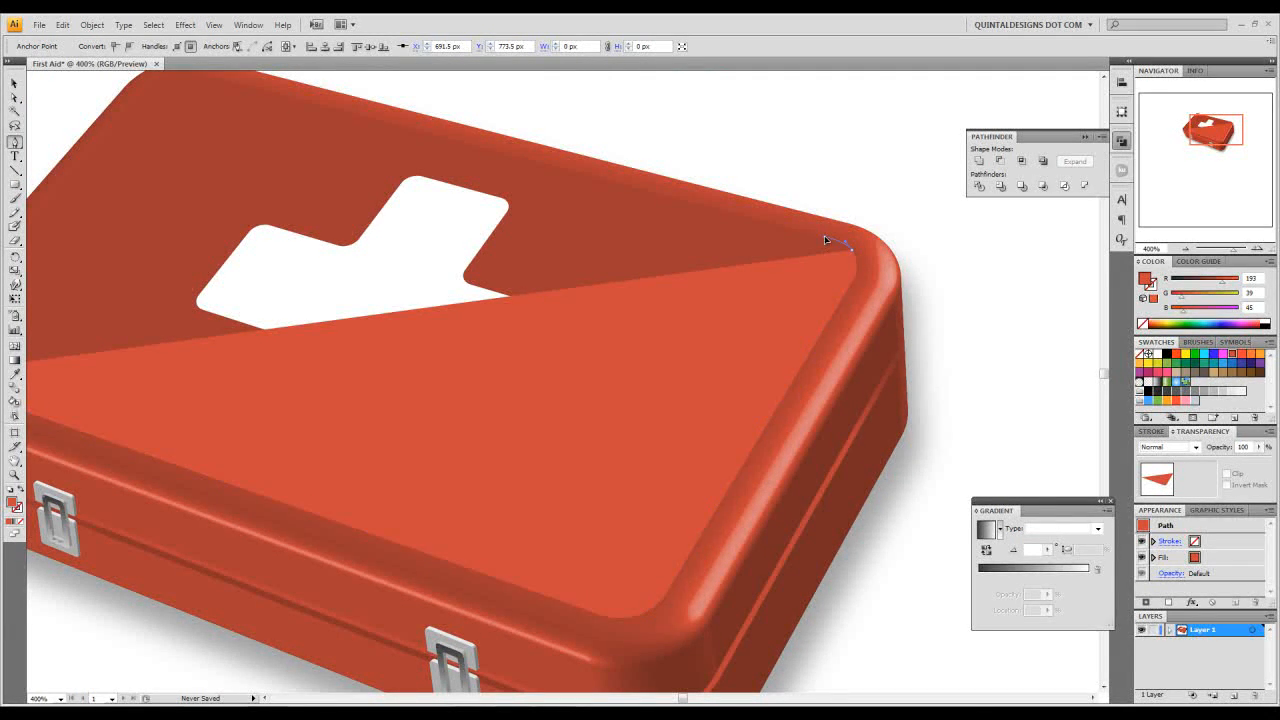
Step: Close the path at its starting point with a sweeping curve across the lid and the cross
{"action": "left_click_drag", "start_coordinate": [551, 248], "coordinate": [773, 315]}
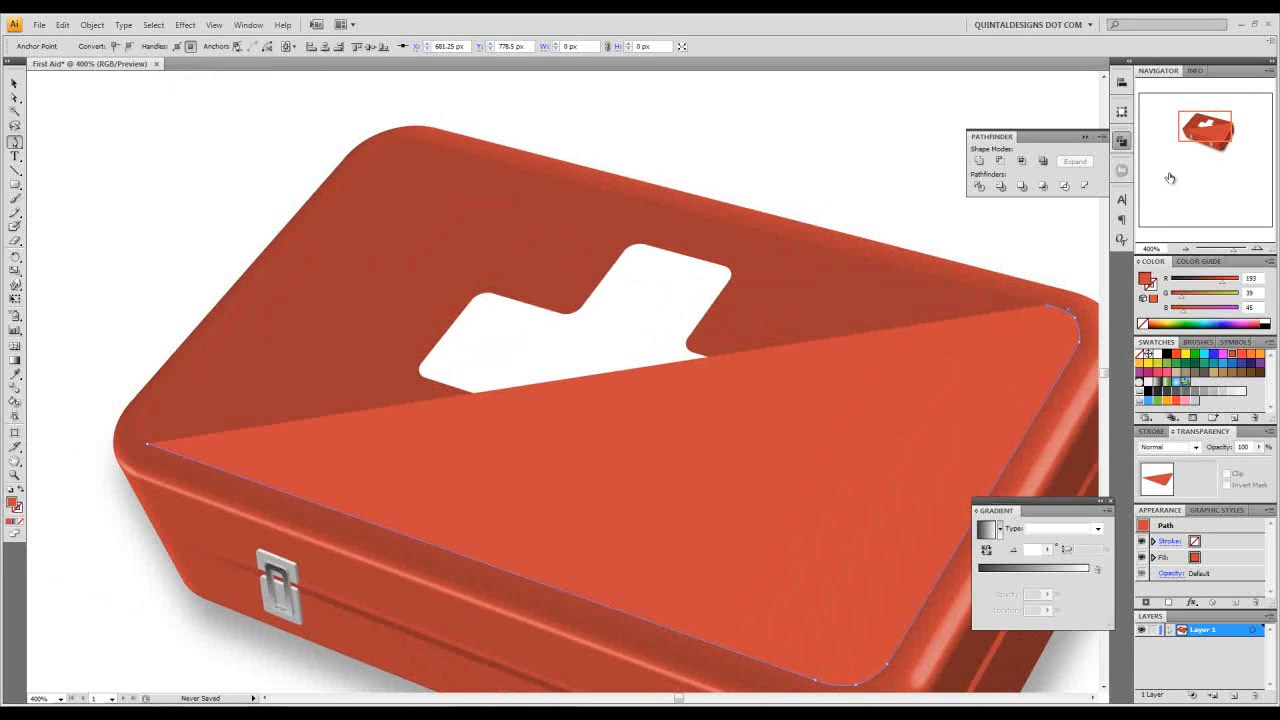
{"action": "left_click", "coordinate": [1186, 250]}
{"action": "left_click", "coordinate": [1186, 250]}
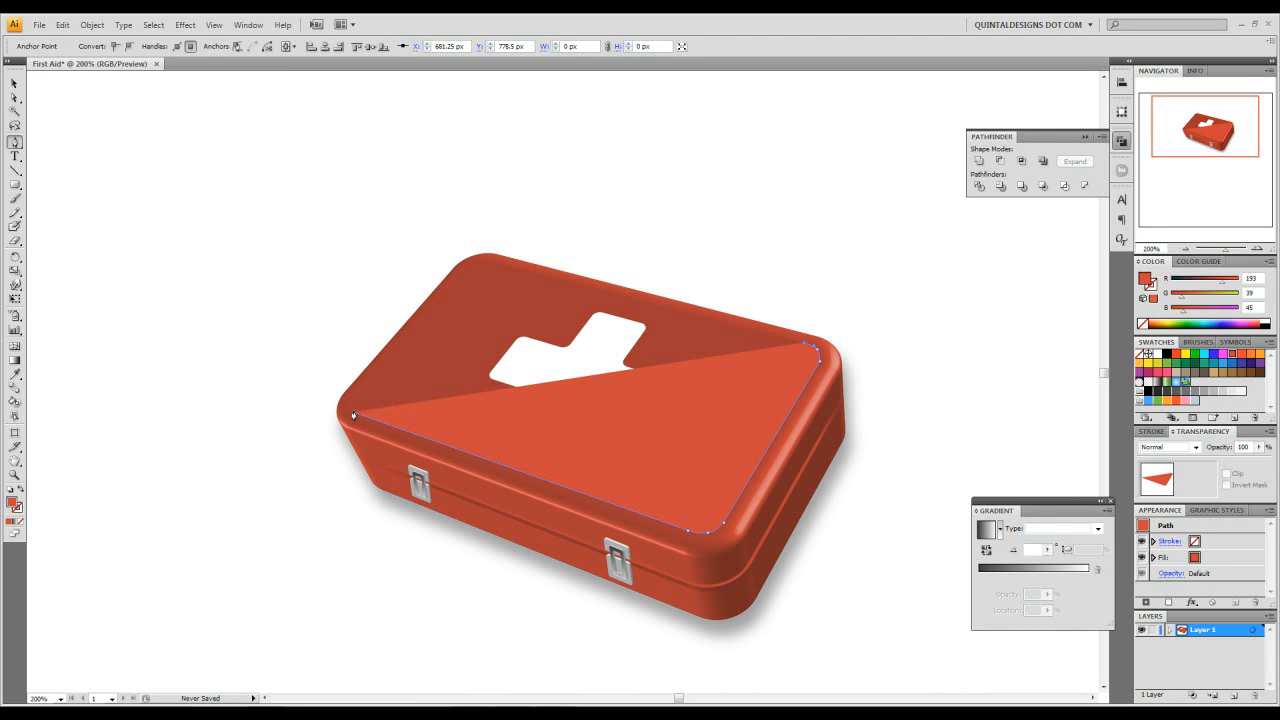
{"action": "left_click_drag", "start_coordinate": [353, 415], "coordinate": [114, 394]}
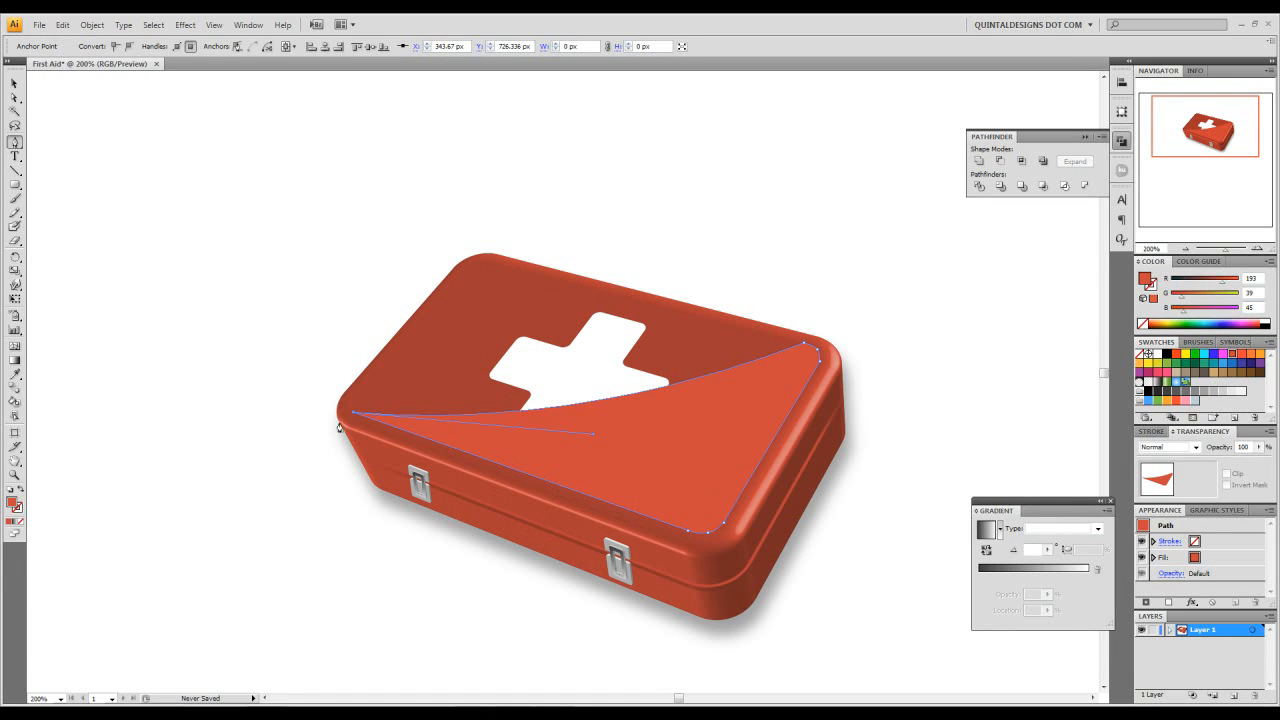
Step: Fill the closed lid shape with the dark gray to white linear gradient
{"action": "left_click", "coordinate": [15, 83]}
{"action": "left_click_drag", "start_coordinate": [652, 382], "coordinate": [561, 340]}
{"action": "left_click", "coordinate": [561, 340]}
{"action": "left_click", "coordinate": [1045, 578]}
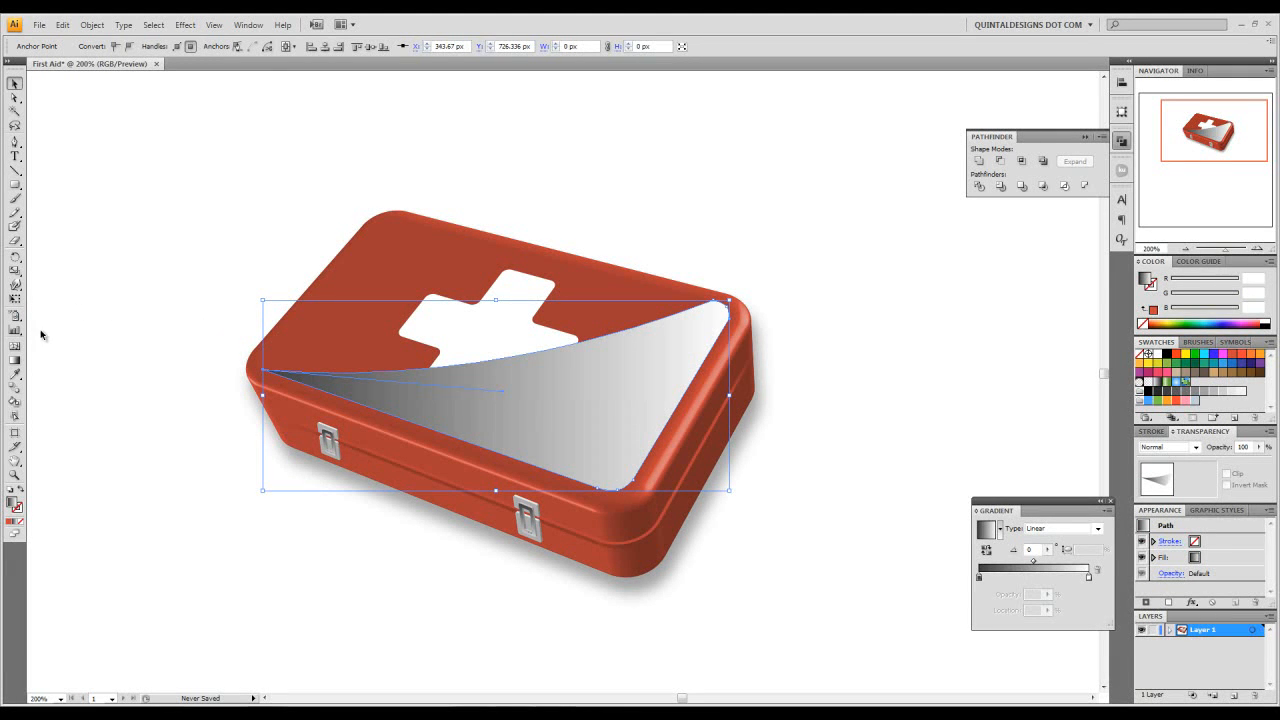
Step: Redraw the gradient diagonally at about 154°, from dark at the lid's right edge to white near the cross
{"action": "left_click", "coordinate": [15, 359]}
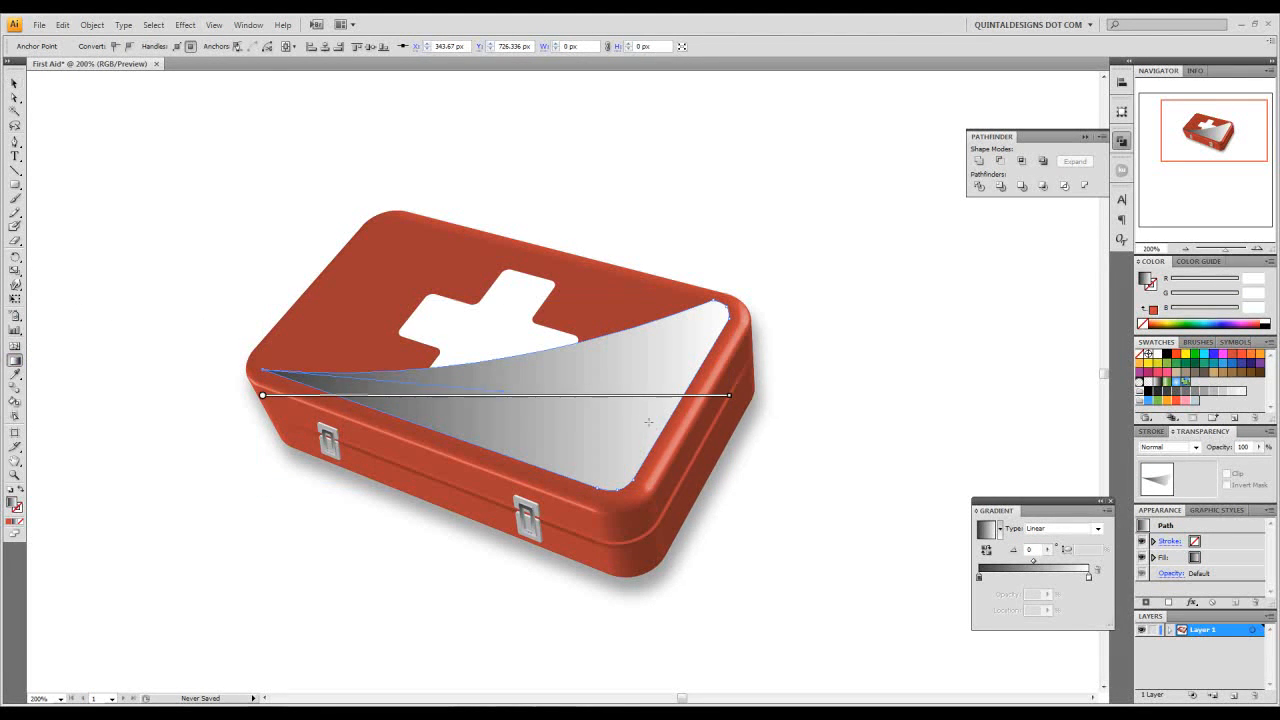
{"action": "mouse_move", "coordinate": [660, 435]}
{"action": "left_mouse_down"}
{"action": "mouse_move", "coordinate": [540, 357]}
{"action": "mouse_move", "coordinate": [418, 348]}
{"action": "left_mouse_up"}
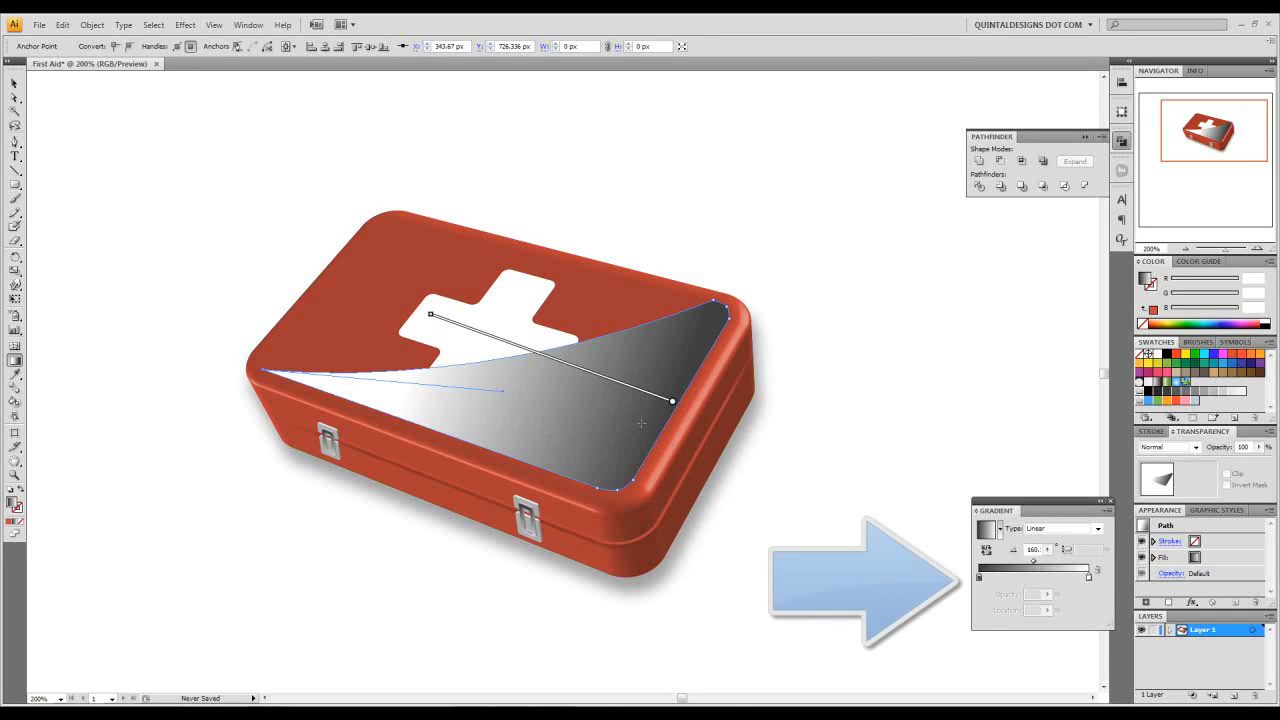
{"action": "mouse_move", "coordinate": [662, 423]}
{"action": "left_mouse_down"}
{"action": "mouse_move", "coordinate": [505, 352]}
{"action": "mouse_move", "coordinate": [492, 359]}
{"action": "left_mouse_up"}
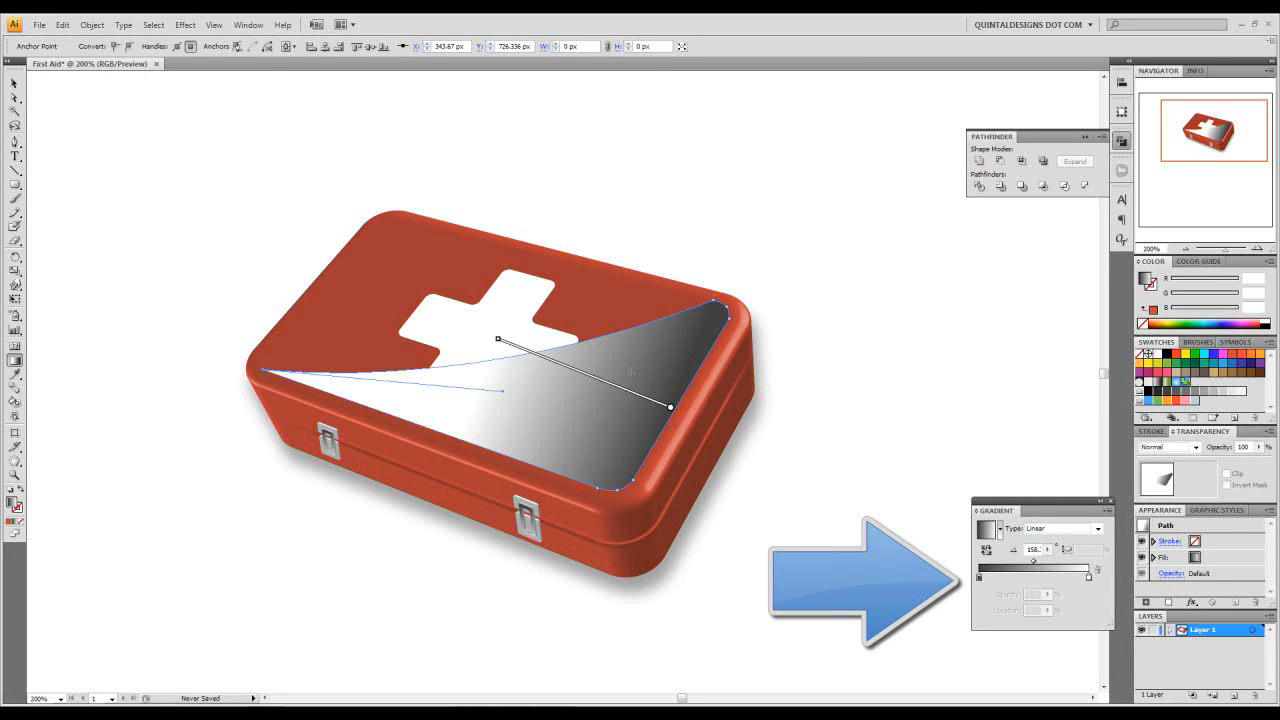
{"action": "left_click_drag", "start_coordinate": [663, 420], "coordinate": [480, 330]}
{"action": "left_click", "coordinate": [15, 83]}
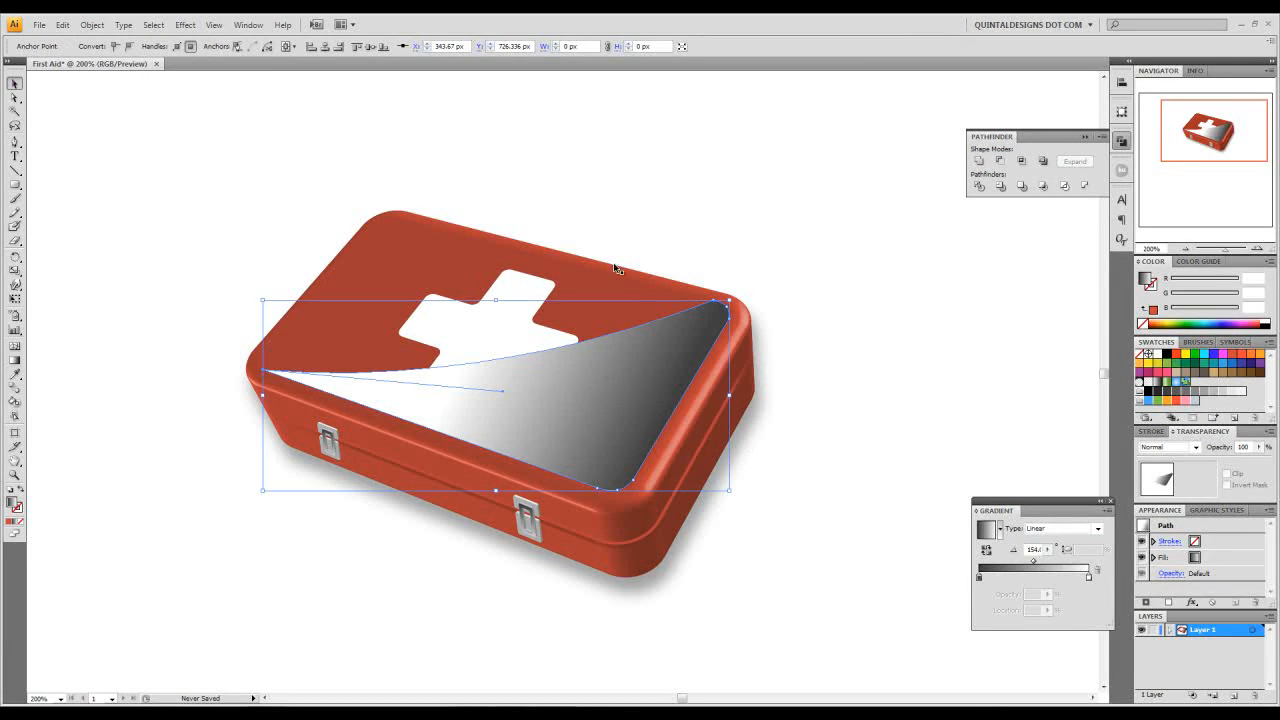
Step: Set the gradient shape's blending mode to Overlay and deselect it
{"action": "left_click", "coordinate": [566, 397]}
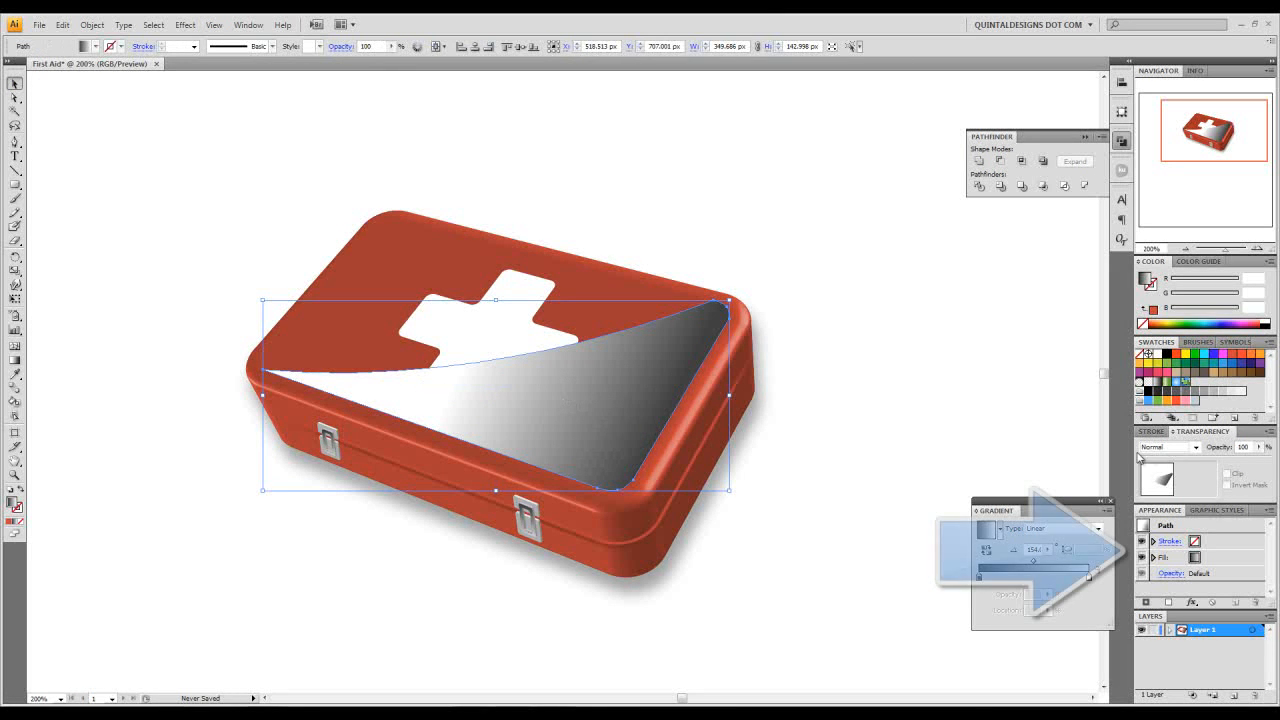
{"action": "left_click", "coordinate": [1195, 447]}
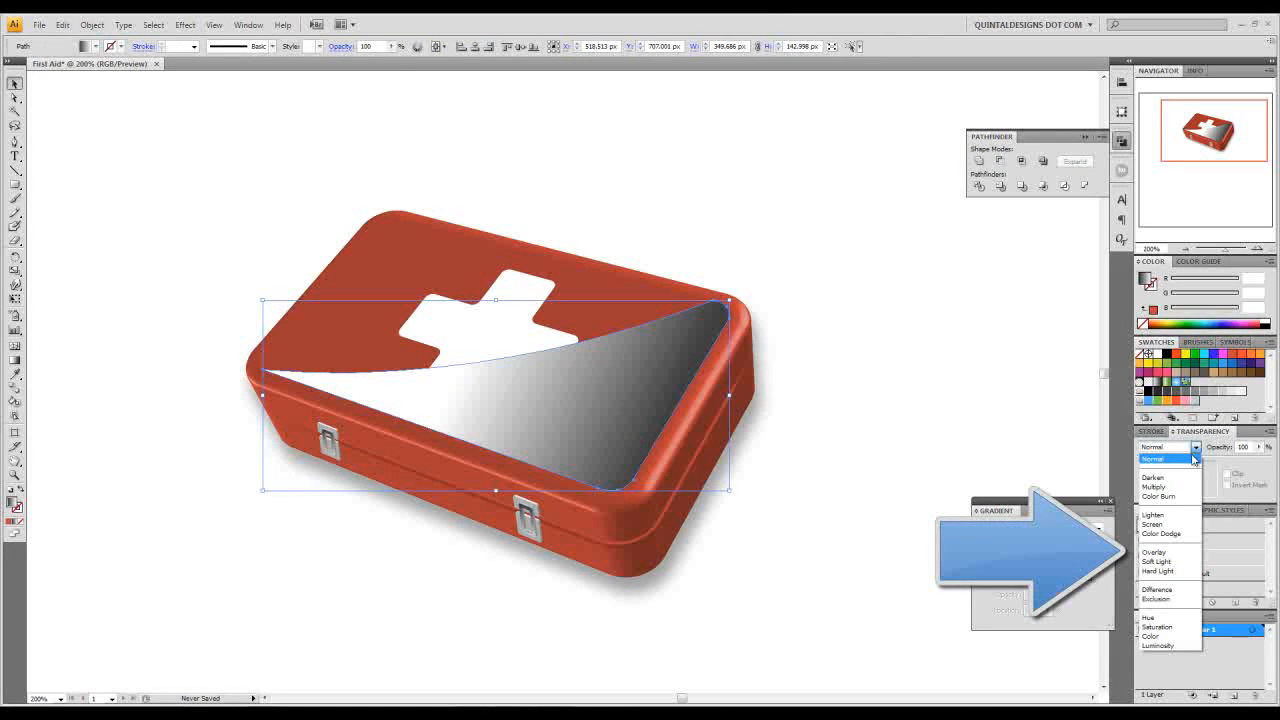
{"action": "left_click", "coordinate": [1160, 552]}
{"action": "left_click", "coordinate": [858, 344]}
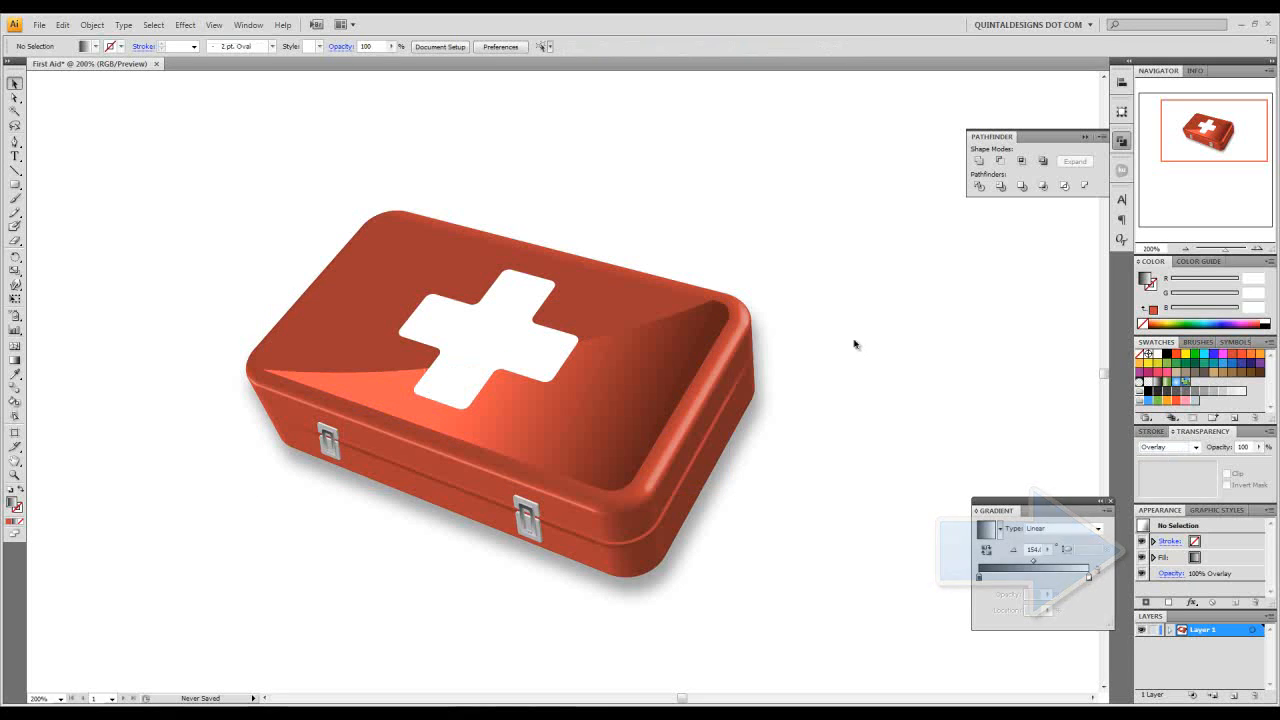
Step: Reduce the overlay shape's opacity to 60% and deselect it
{"action": "left_click", "coordinate": [642, 393]}
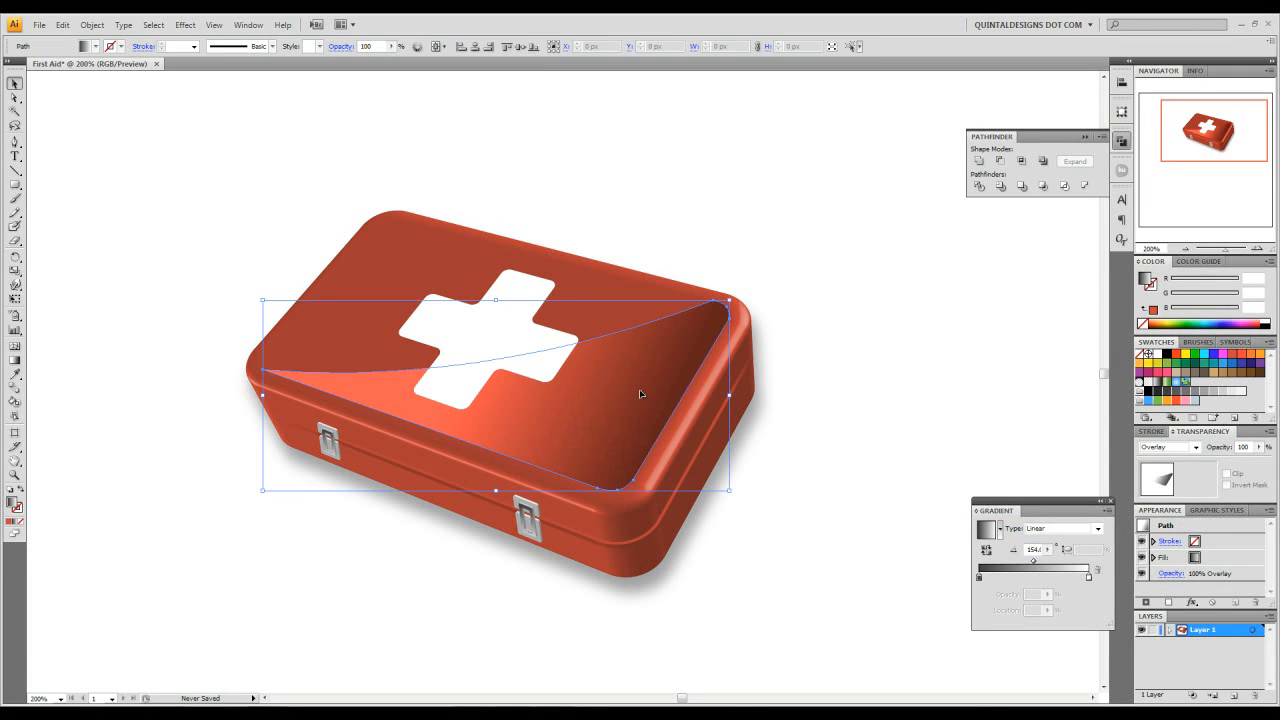
{"action": "left_click", "coordinate": [1207, 449]}
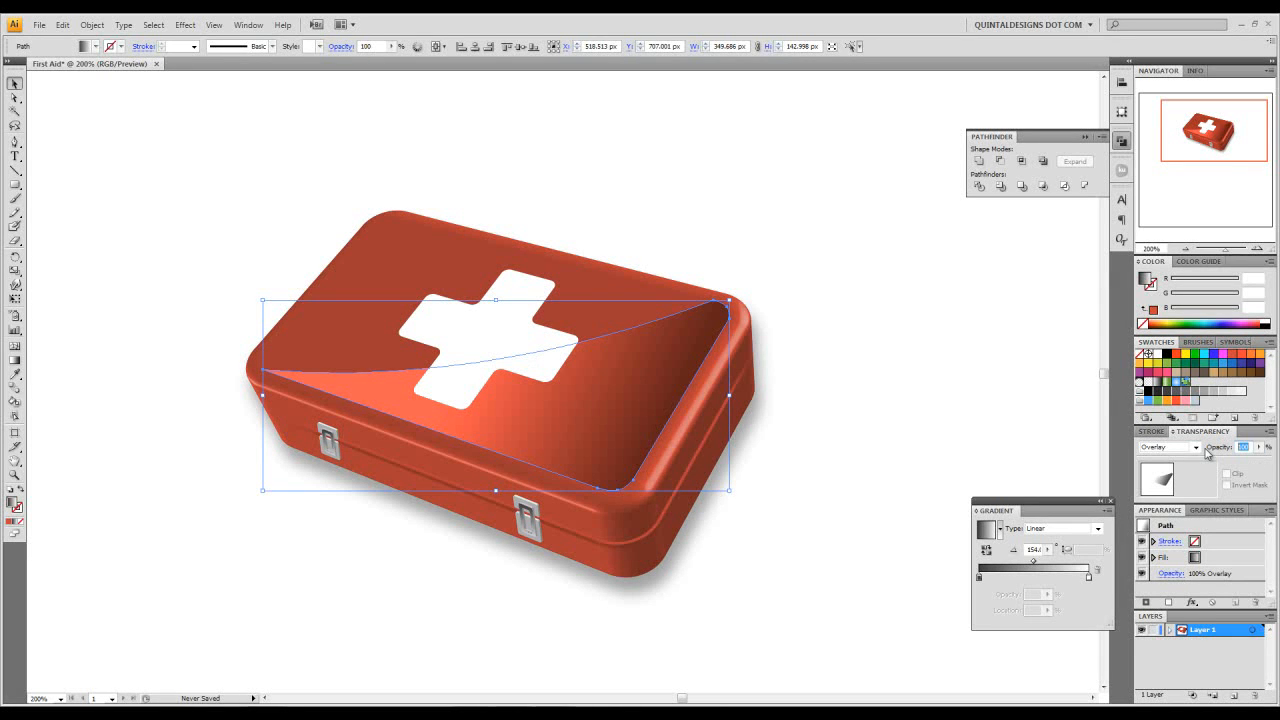
{"action": "type", "text": "60"}
{"action": "key", "text": "Return"}
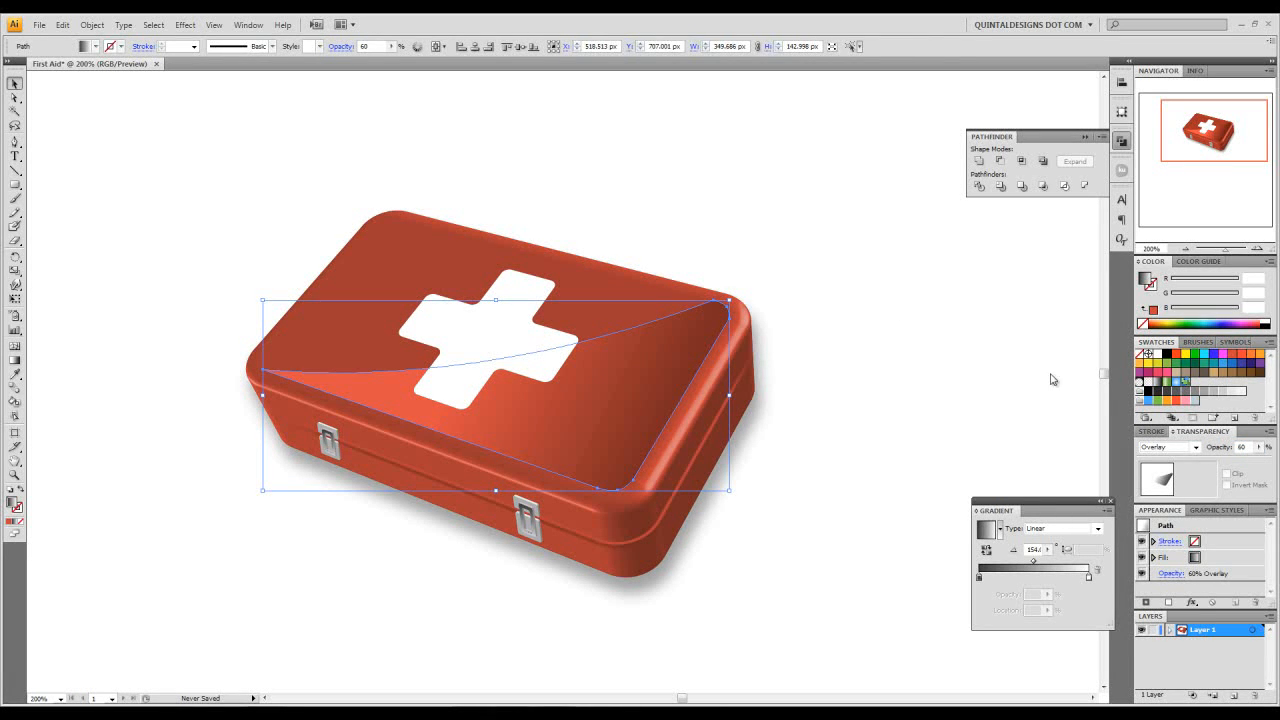
{"action": "left_click", "coordinate": [809, 323]}
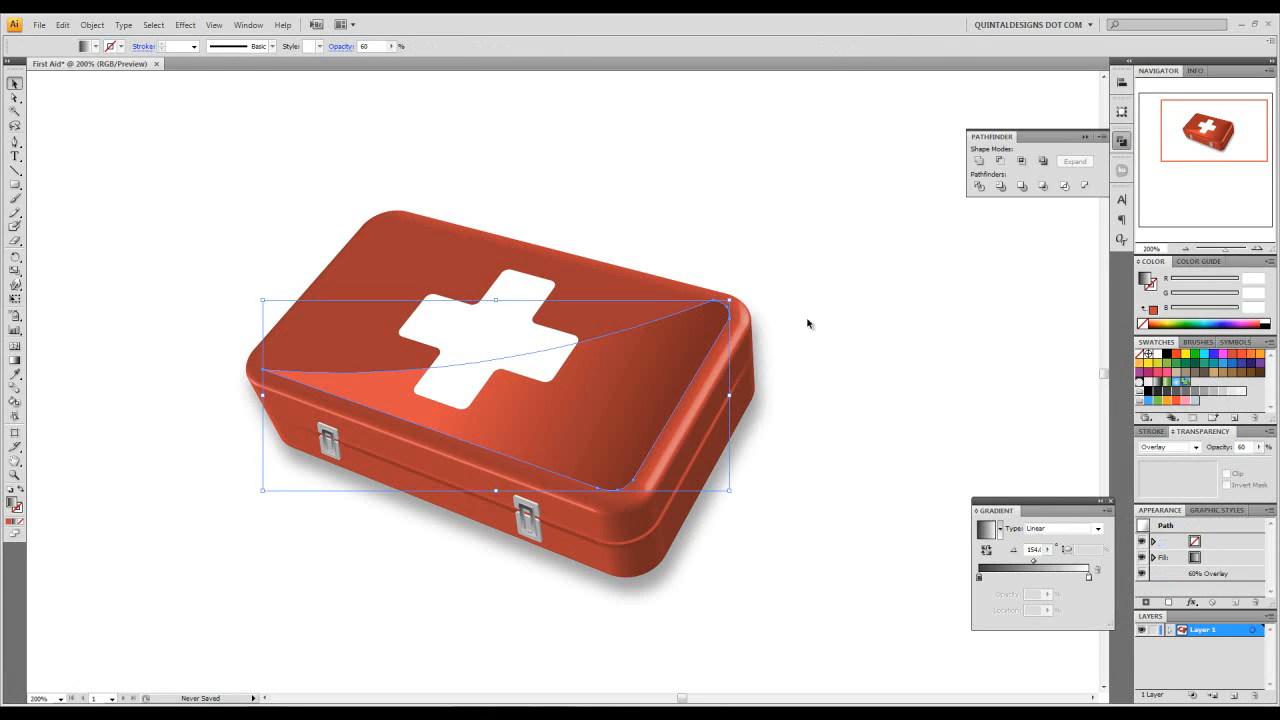
Step: Change the lid reflection shape's blending mode to Screen and deselect it
{"action": "left_click", "coordinate": [1185, 248]}
{"action": "left_click", "coordinate": [1185, 248]}
{"action": "left_click", "coordinate": [1185, 248]}
{"action": "left_click", "coordinate": [580, 372]}
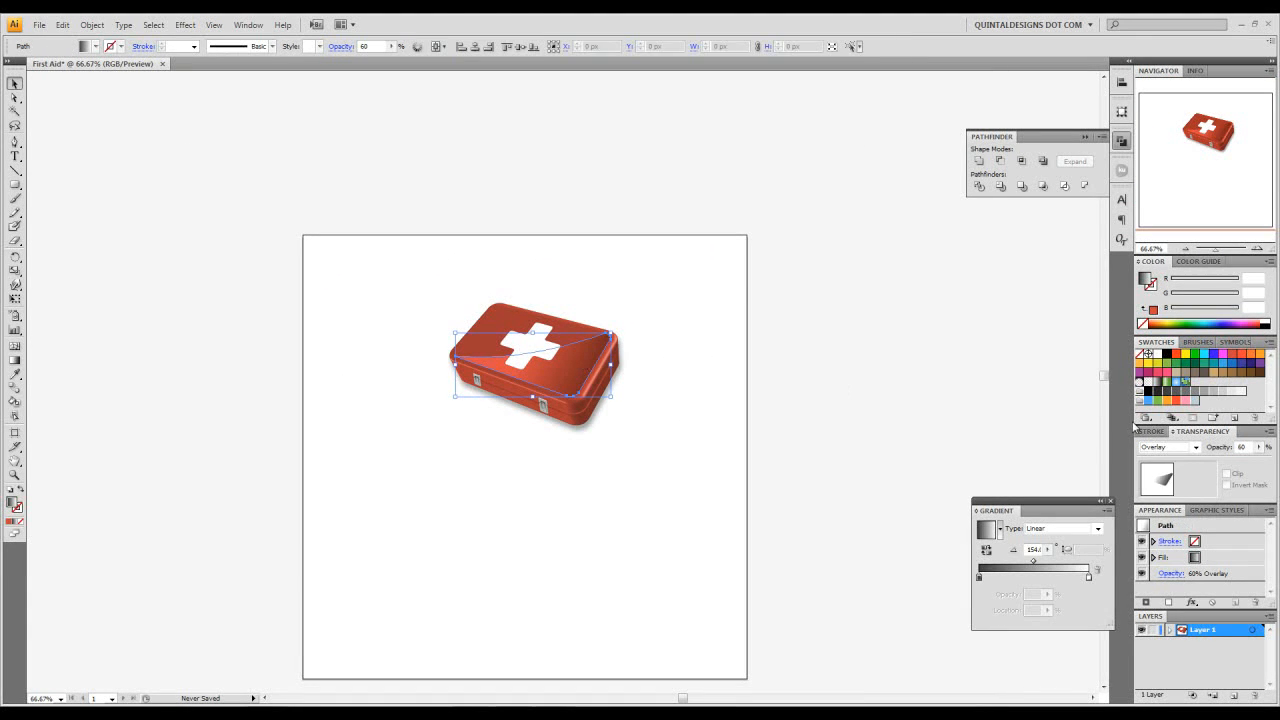
{"action": "left_click", "coordinate": [1160, 450]}
{"action": "left_click", "coordinate": [1155, 524]}
{"action": "left_click", "coordinate": [650, 396]}
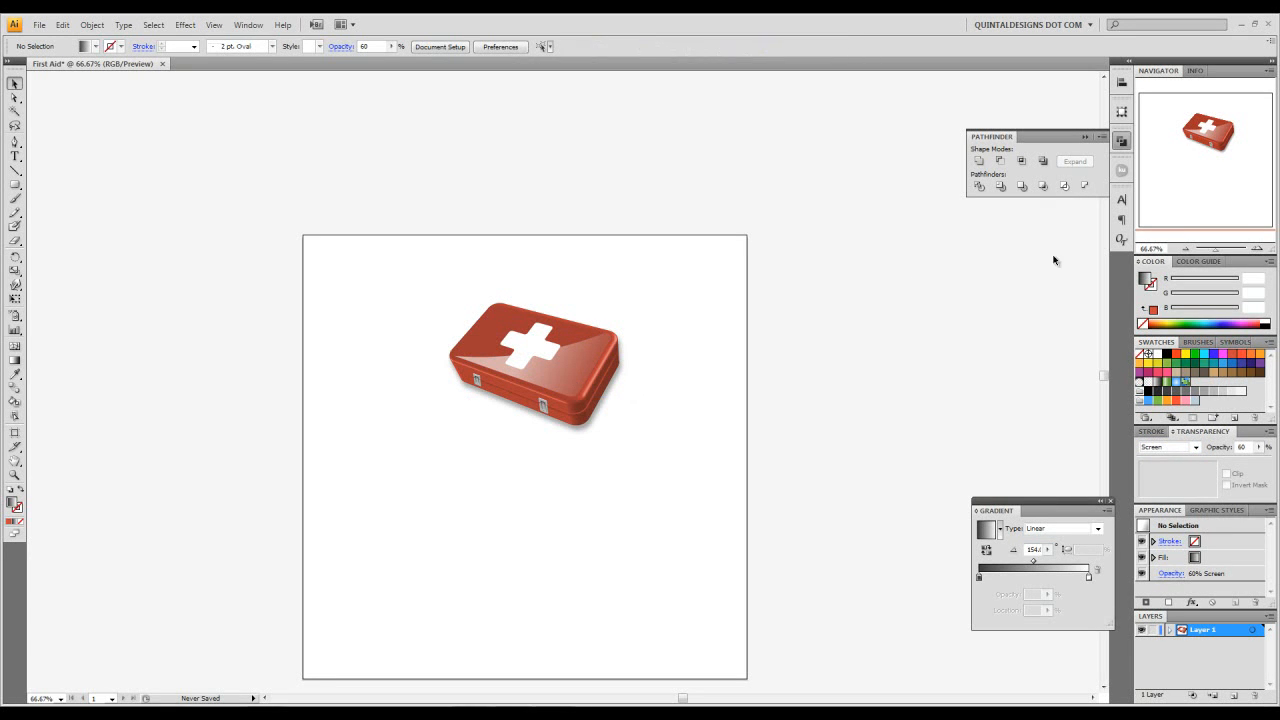
Step: Reduce the lid reflection shape's opacity to 40%
{"action": "left_click", "coordinate": [1257, 248]}
{"action": "left_click", "coordinate": [1257, 248]}
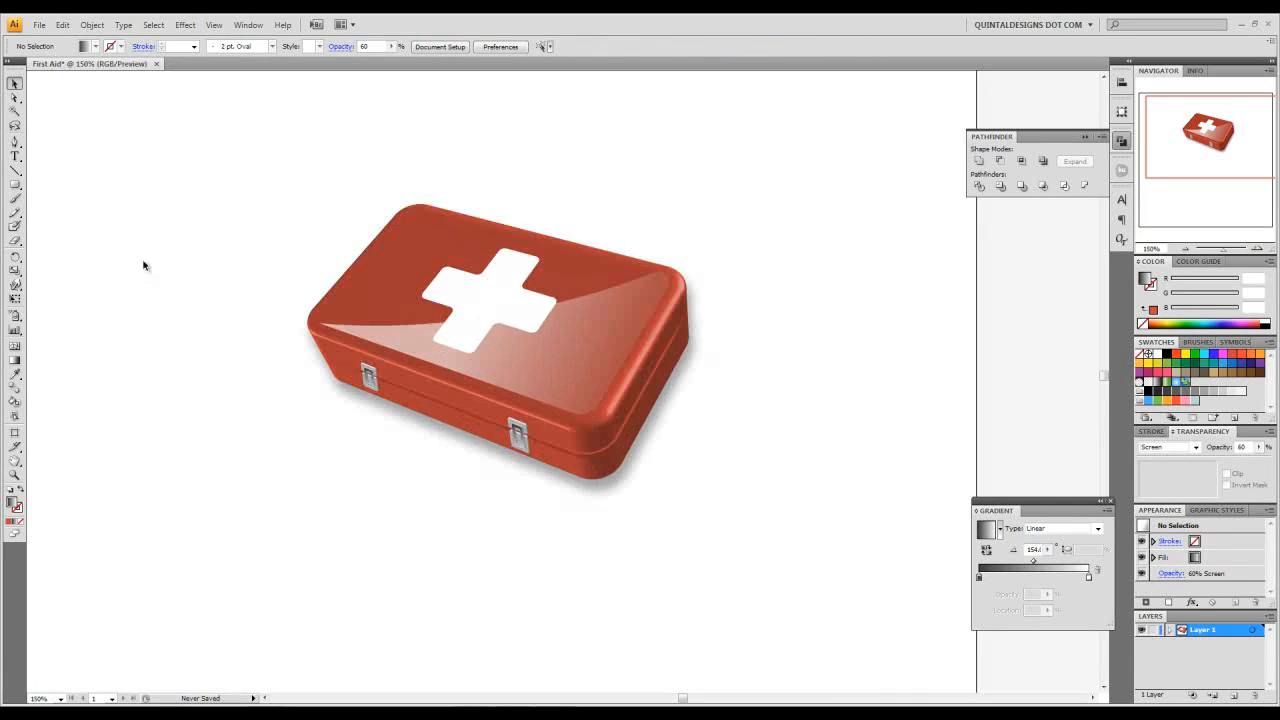
{"action": "left_click", "coordinate": [490, 343]}
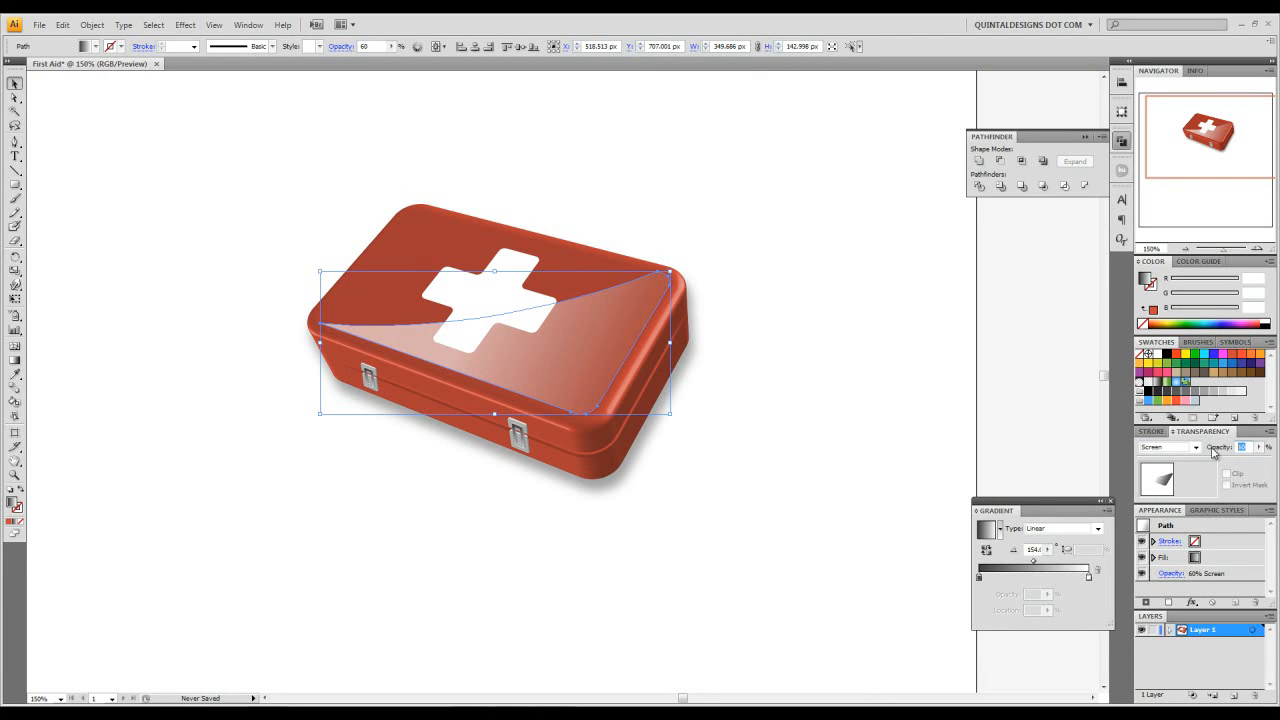
{"action": "type", "text": "40"}
{"action": "key", "text": "Return"}
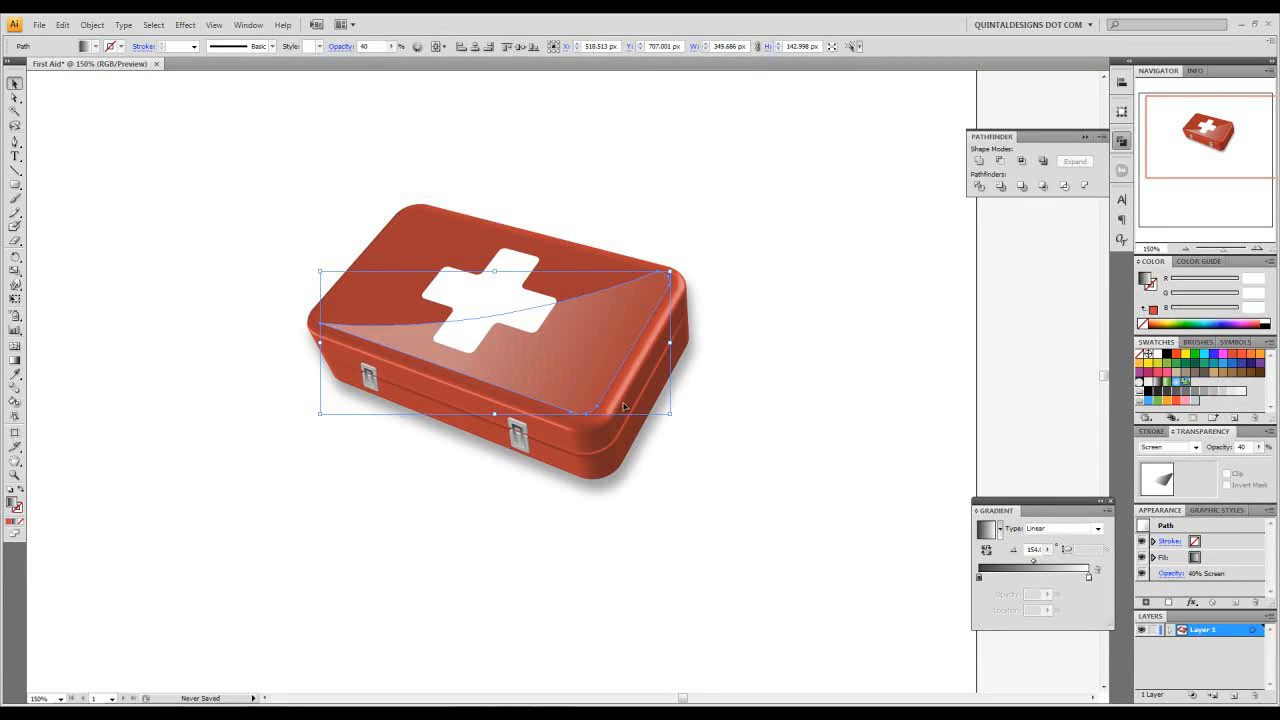
Step: Redraw the reflection's gradient at about 109°, from dark below the box's front edge to white above the cross, and deselect it
{"action": "left_click", "coordinate": [15, 360]}
{"action": "mouse_move", "coordinate": [498, 310]}
{"action": "left_mouse_down"}
{"action": "mouse_move", "coordinate": [578, 405]}
{"action": "mouse_move", "coordinate": [556, 433]}
{"action": "left_mouse_up"}
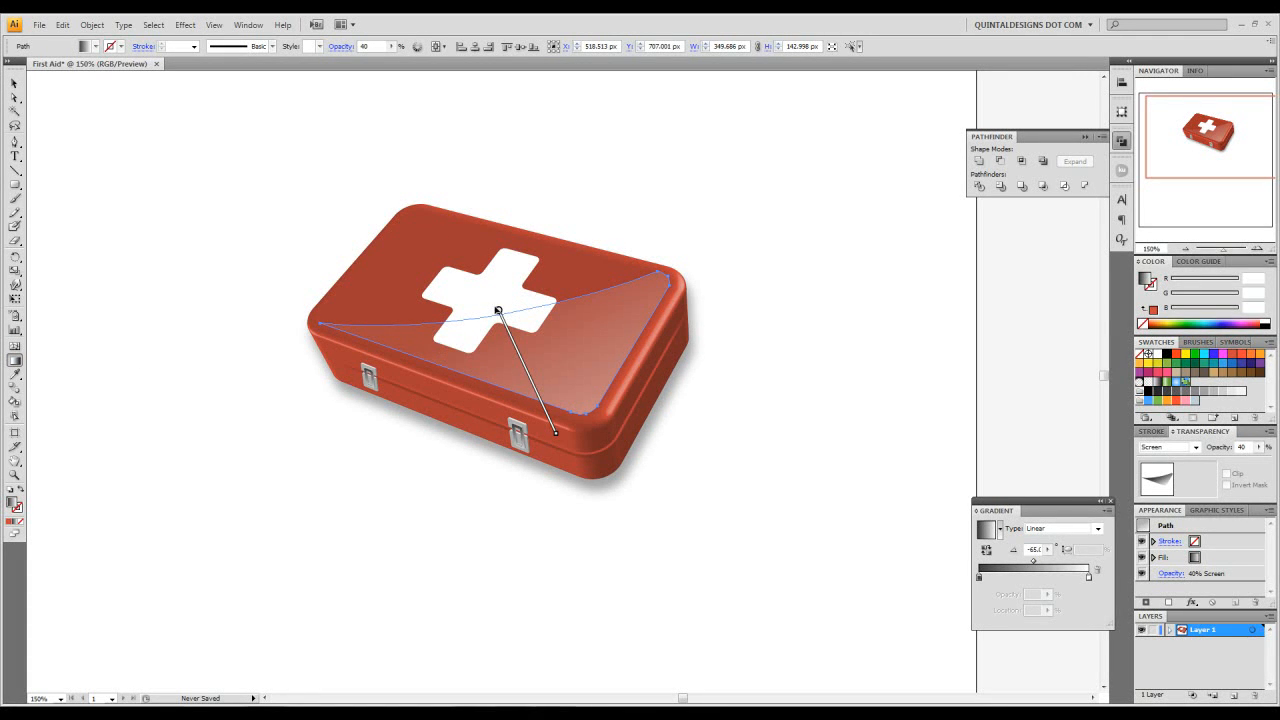
{"action": "left_click_drag", "start_coordinate": [559, 481], "coordinate": [479, 259]}
{"action": "left_click", "coordinate": [14, 83]}
{"action": "left_click", "coordinate": [903, 254]}
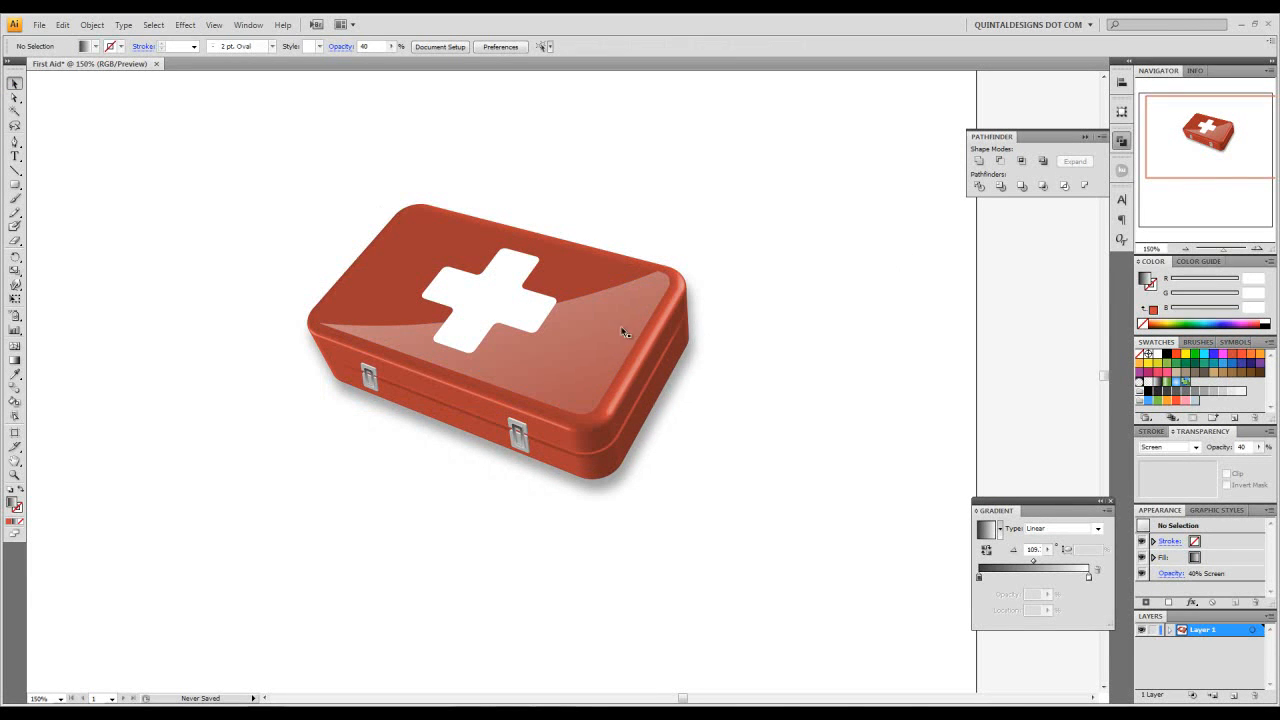
Step: Place two progressively smaller copies of the complete first aid kit side by side below the original and fit the artboard in view
{"action": "left_click_drag", "start_coordinate": [467, 283], "coordinate": [477, 254]}
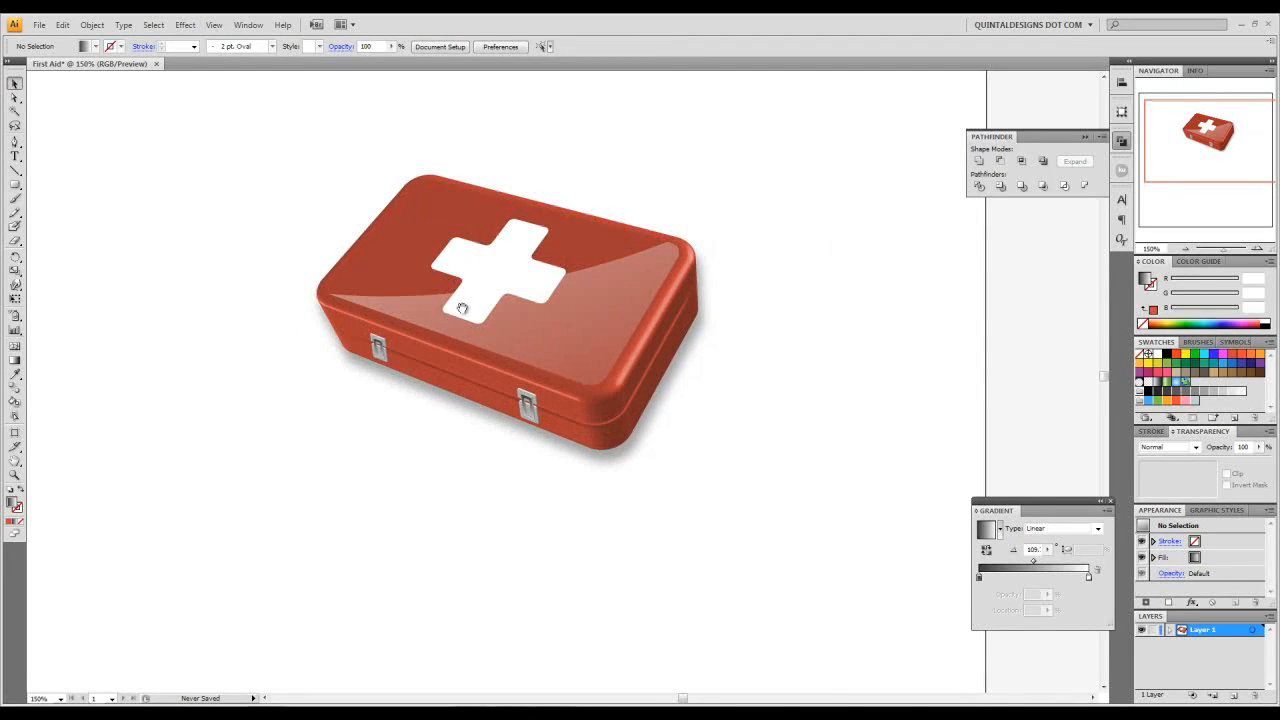
{"action": "left_click_drag", "start_coordinate": [451, 305], "coordinate": [529, 341]}
{"action": "left_click_drag", "start_coordinate": [631, 357], "coordinate": [478, 551]}
{"action": "left_click_drag", "start_coordinate": [570, 400], "coordinate": [453, 562]}
{"action": "left_click", "coordinate": [480, 497]}
{"action": "left_click", "coordinate": [465, 534]}
{"action": "left_click_drag", "start_coordinate": [418, 518], "coordinate": [340, 406]}
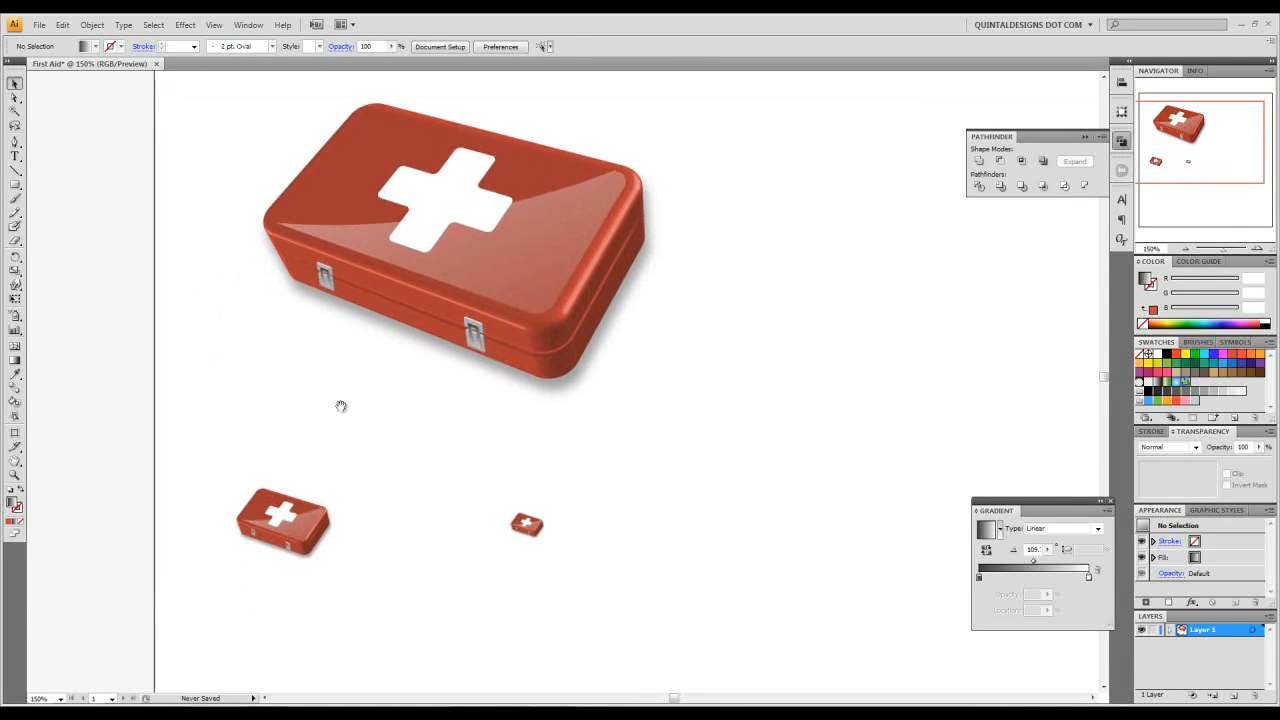
{"action": "key", "text": "ctrl+0"}
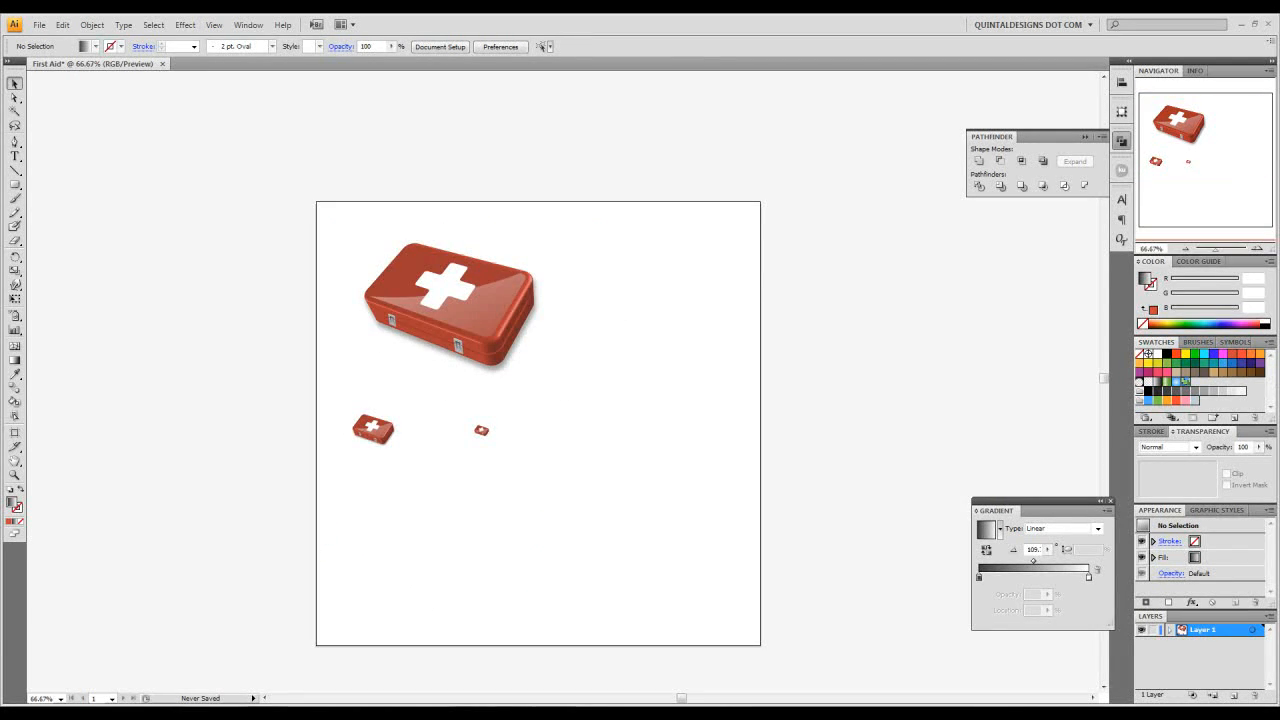